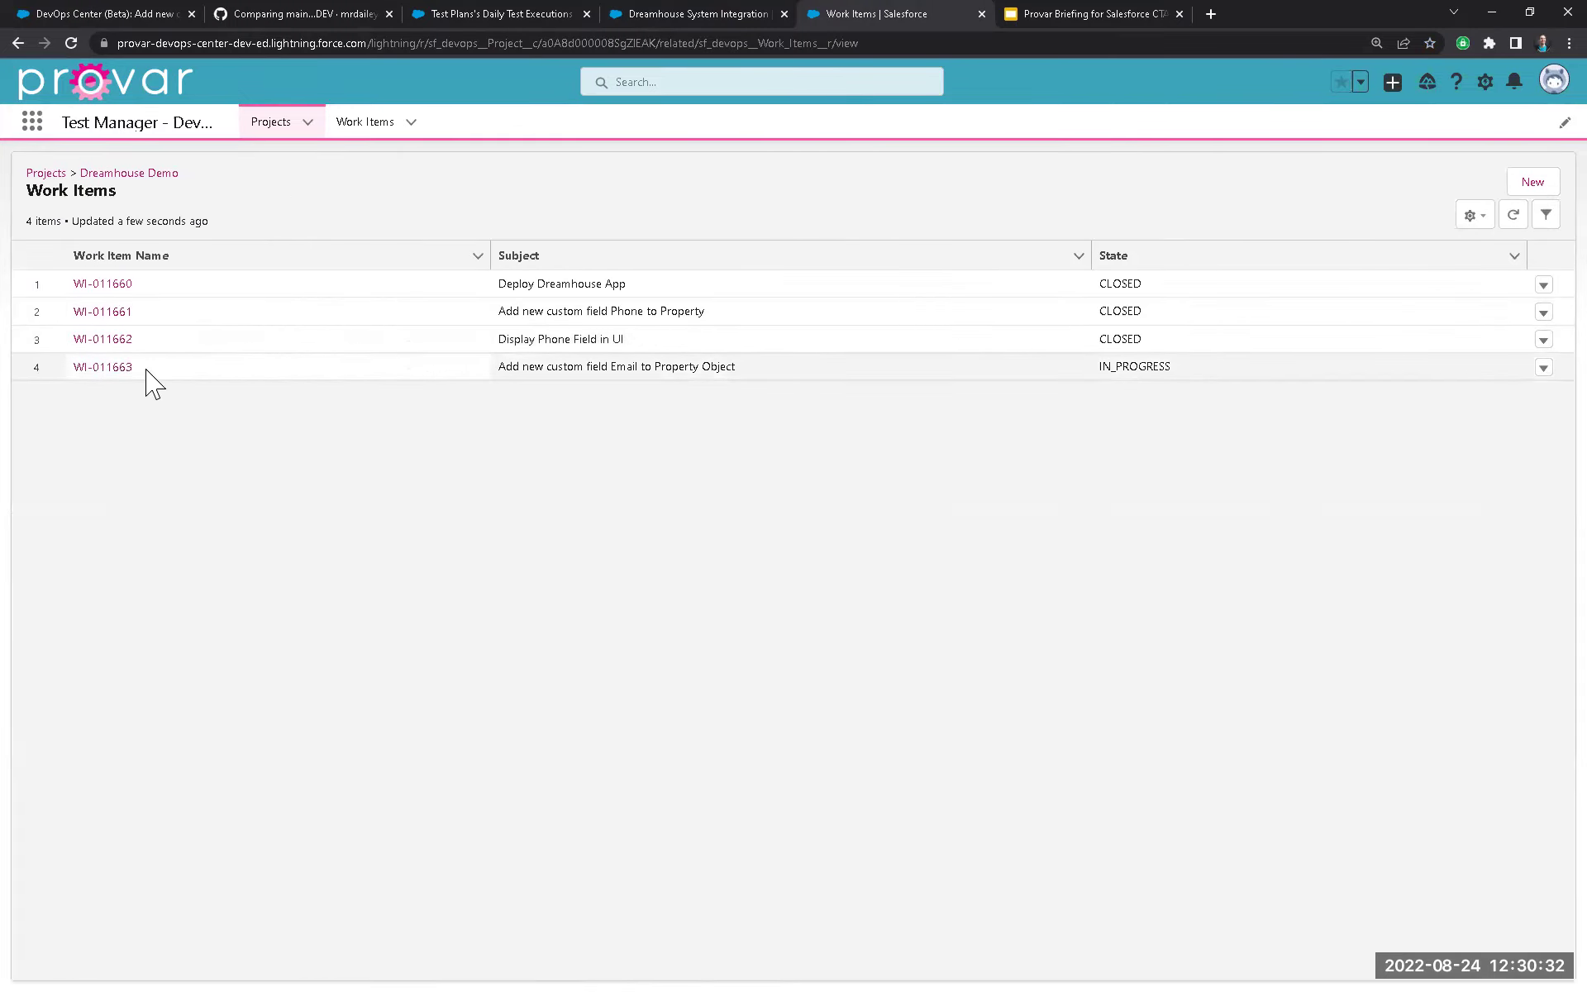
# Open work item WI-011663 and link the Create Broker test case to it.
pyautogui.click(116, 368)
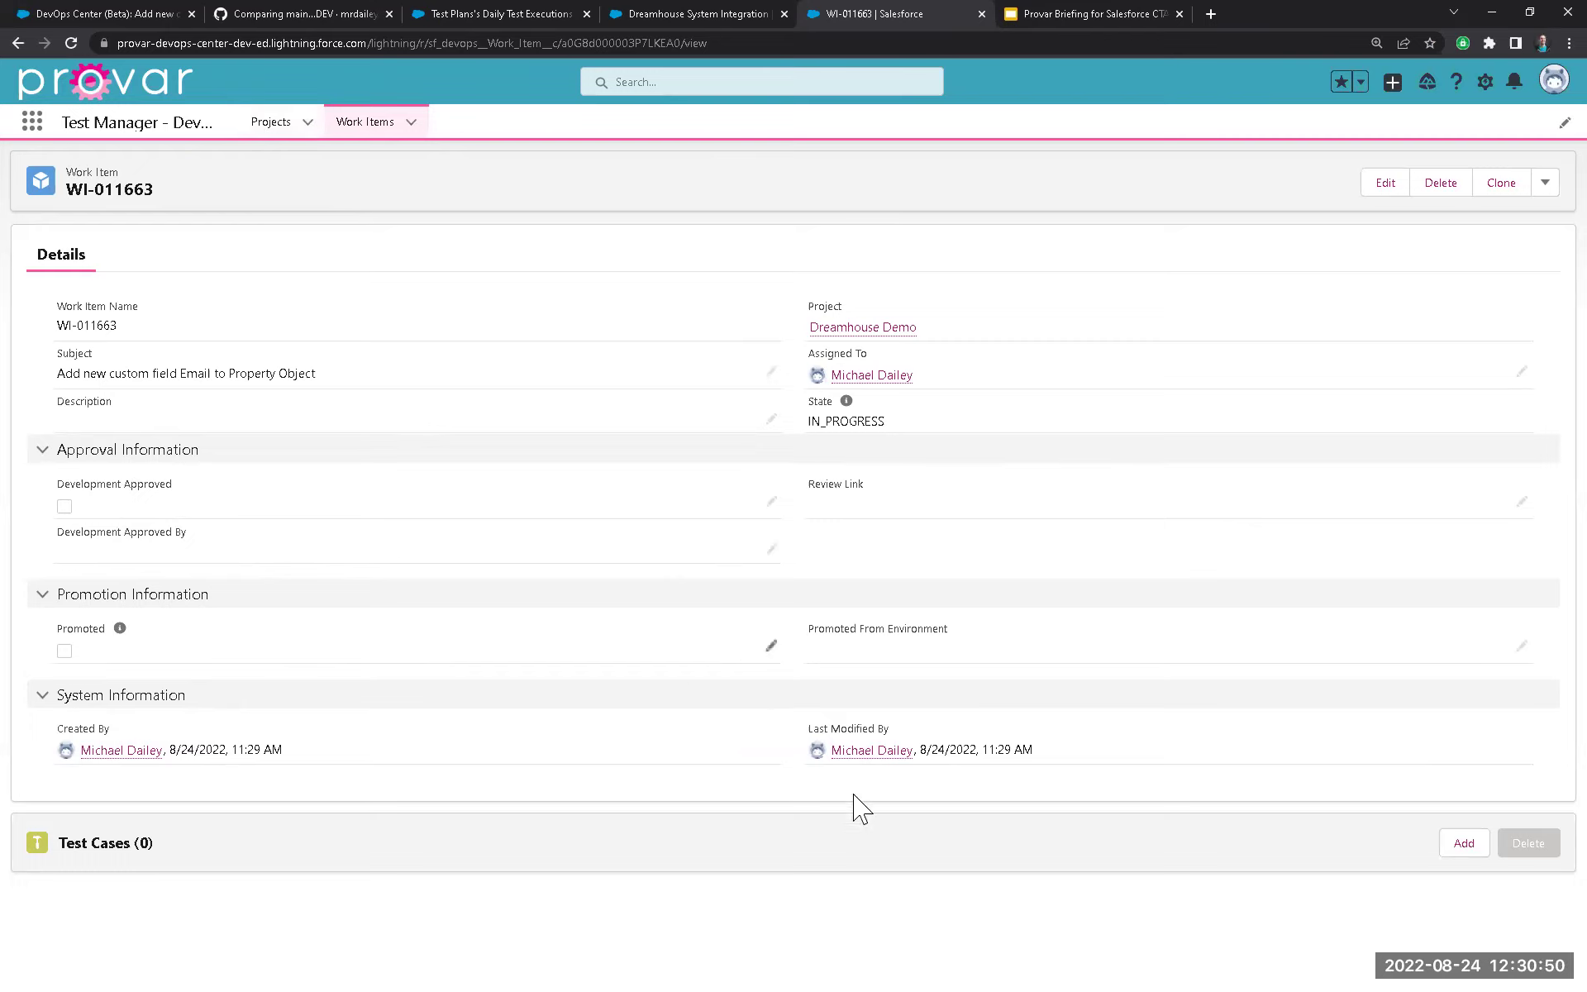
pyautogui.click(1460, 845)
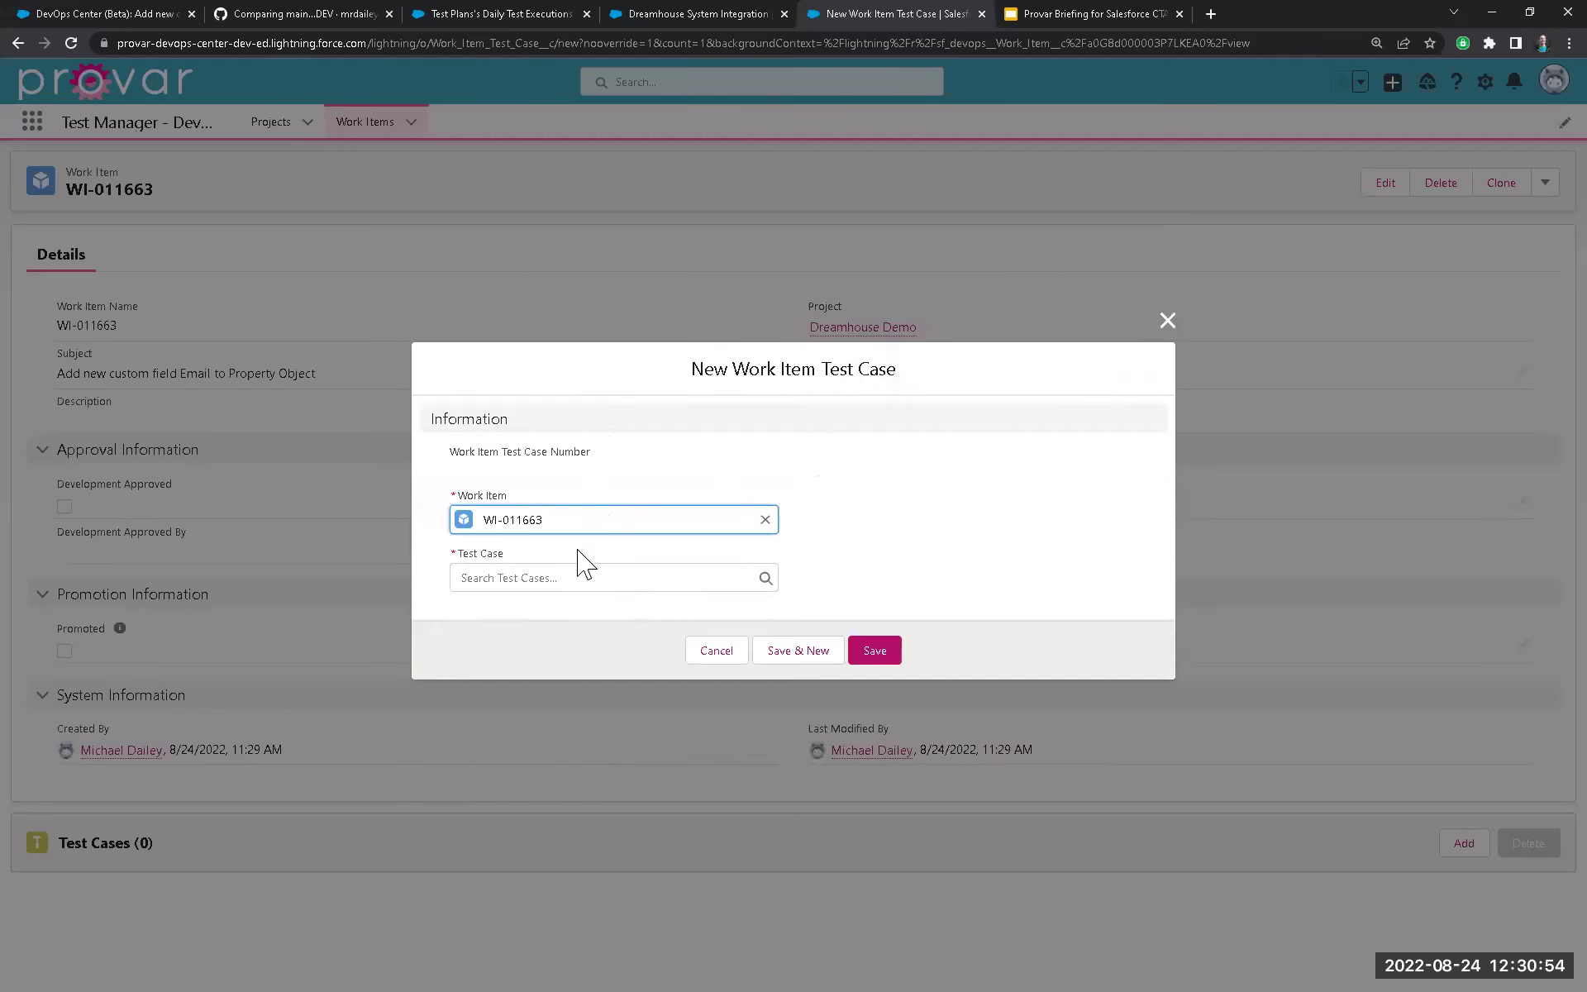
pyautogui.click(573, 571)
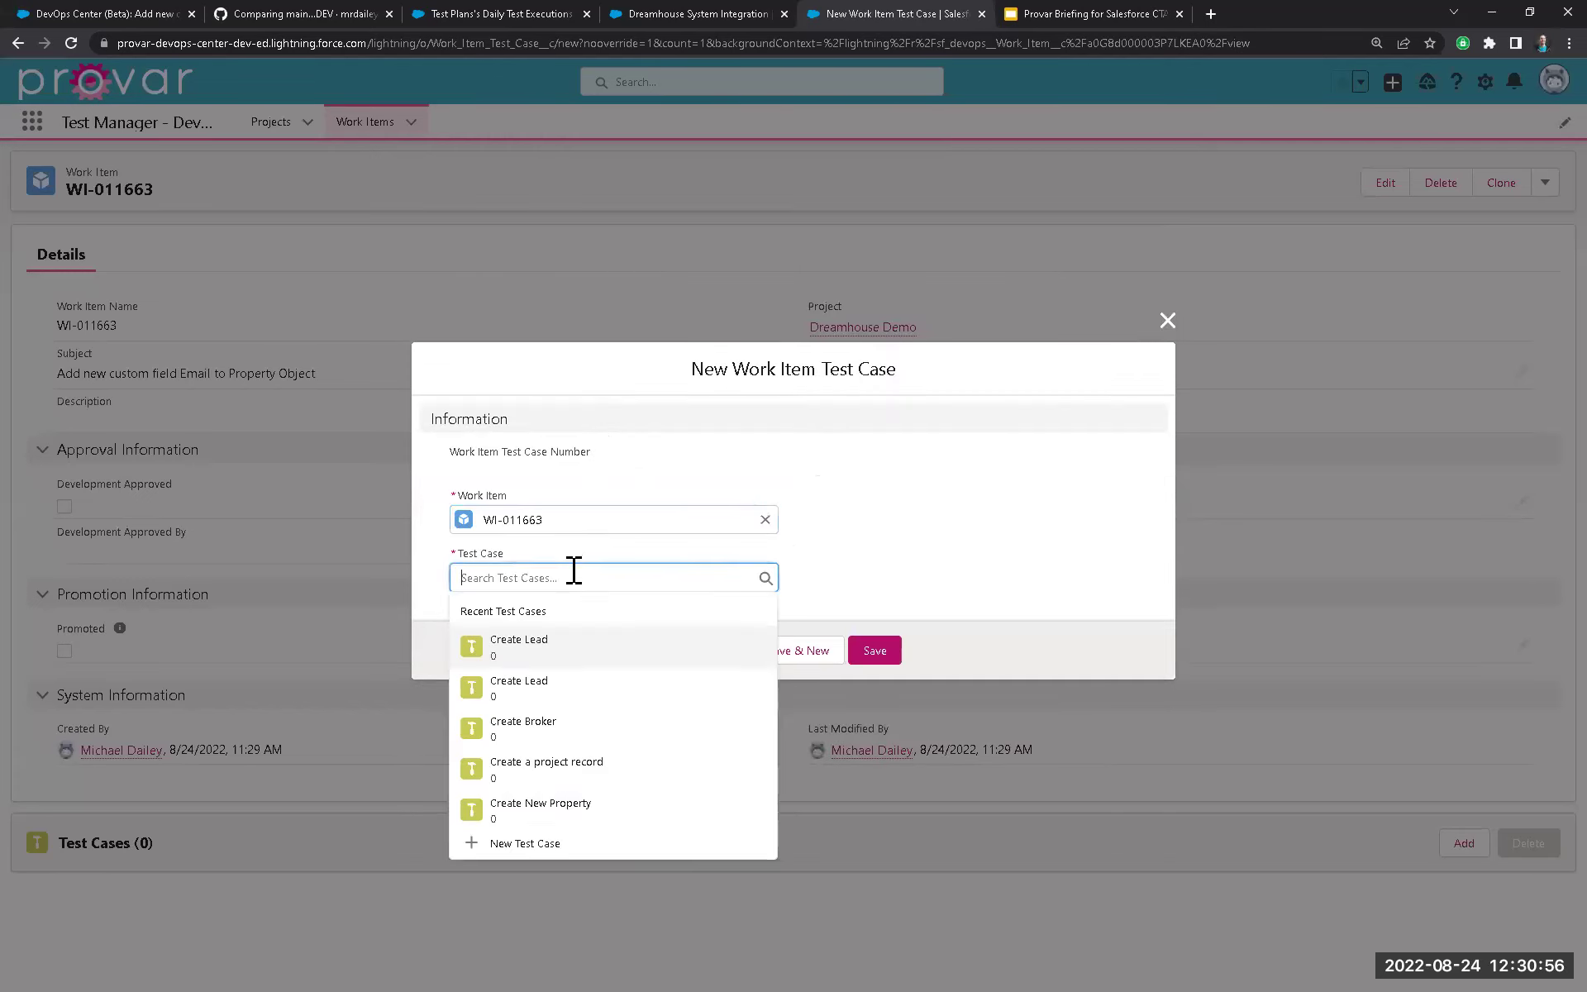
pyautogui.click(553, 728)
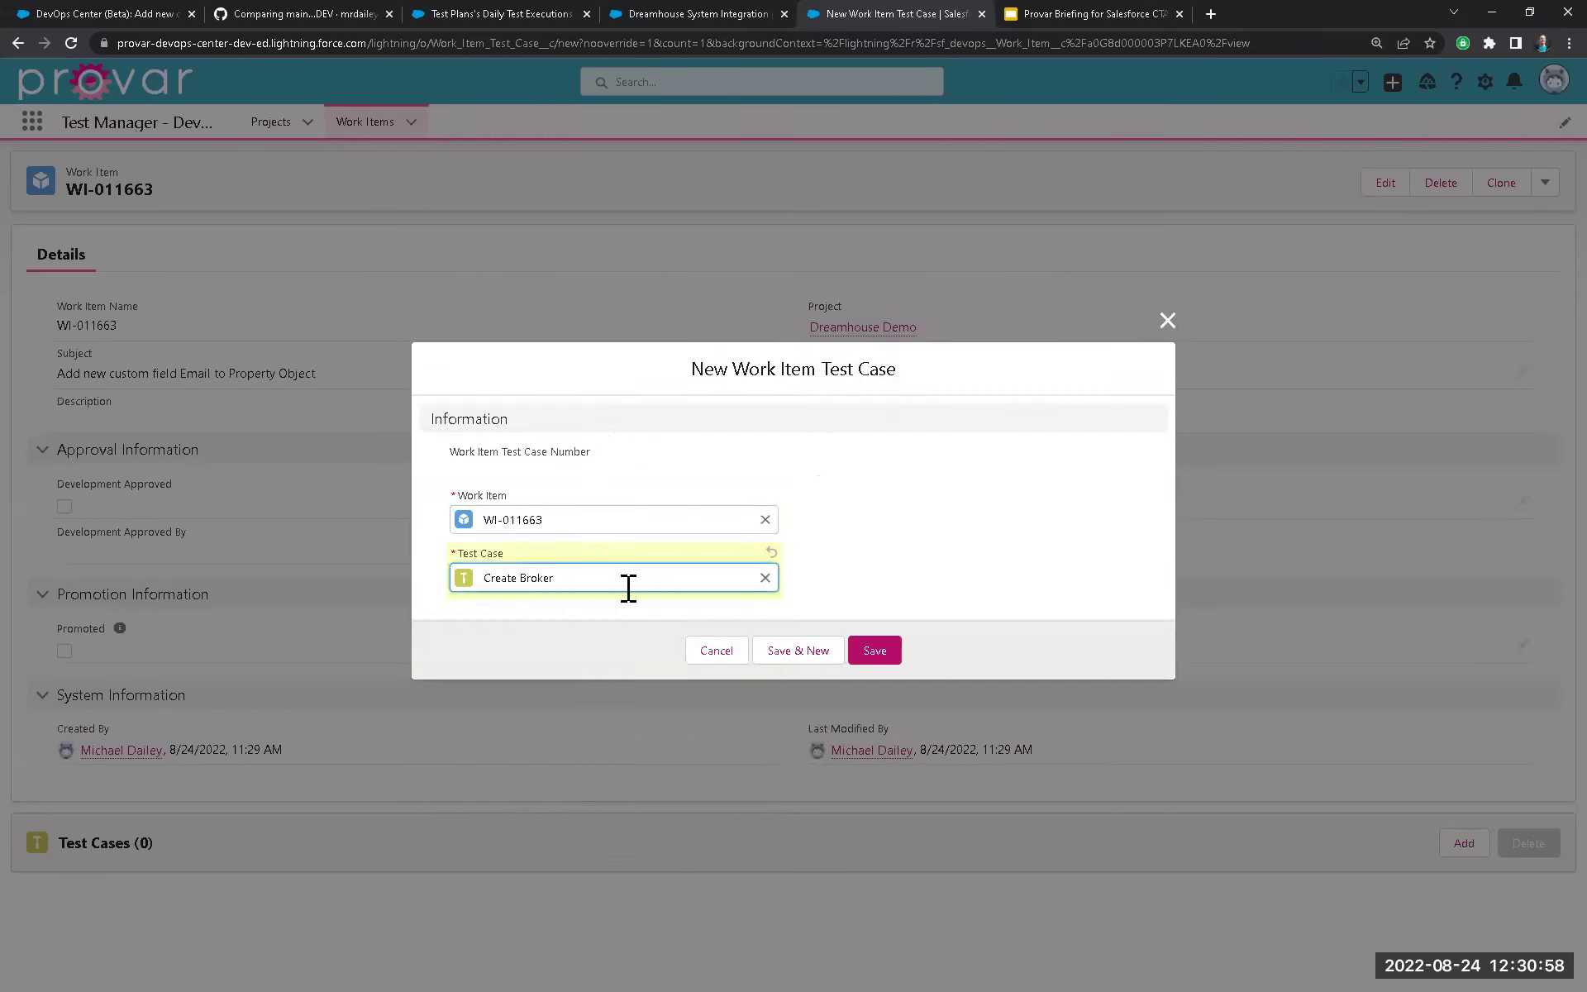
pyautogui.click(876, 650)
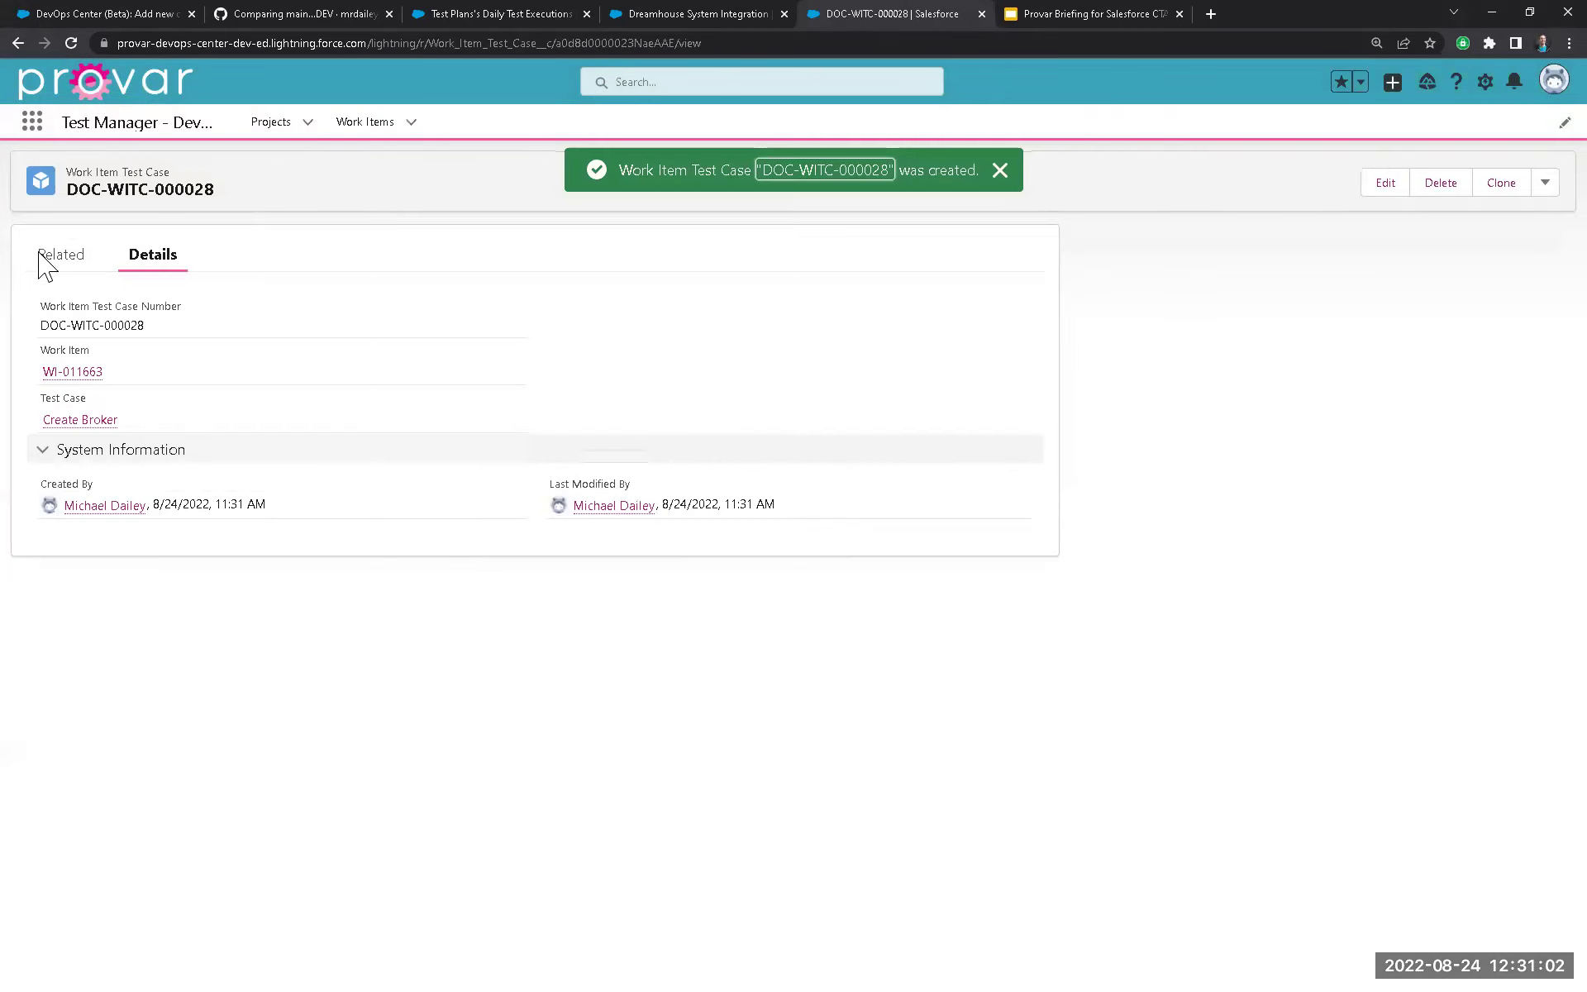
# Return to work item WI-011663 and link the Create New Property test case, saving it with another blank test case entry started.
pyautogui.click(15, 43)
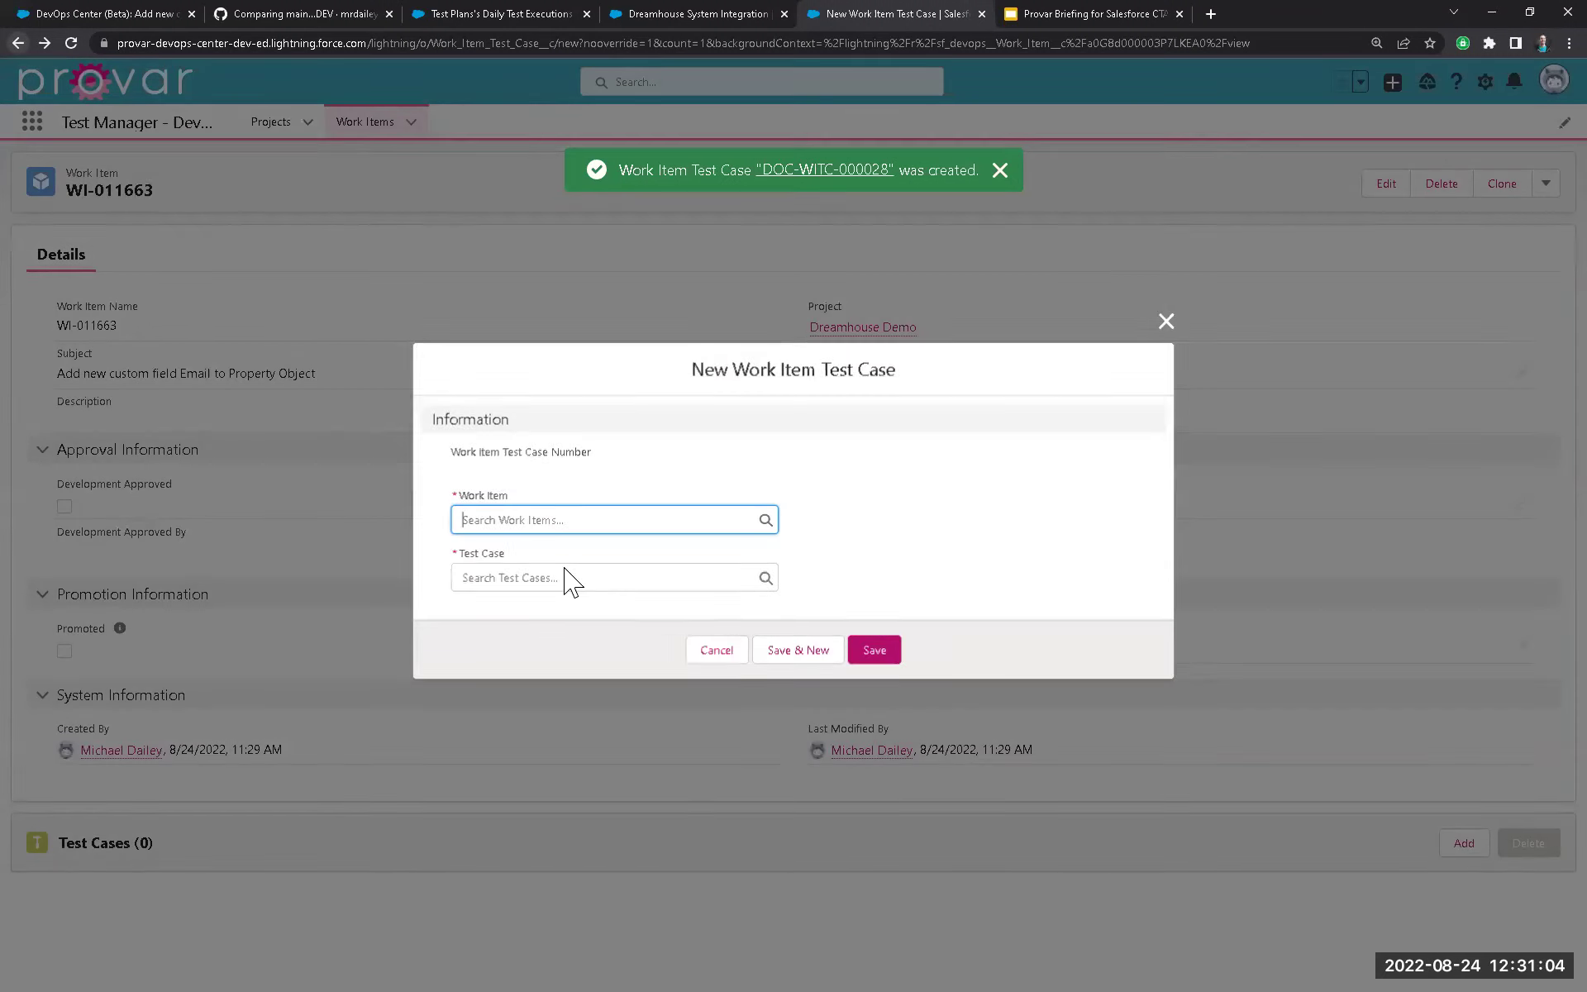
pyautogui.click(715, 650)
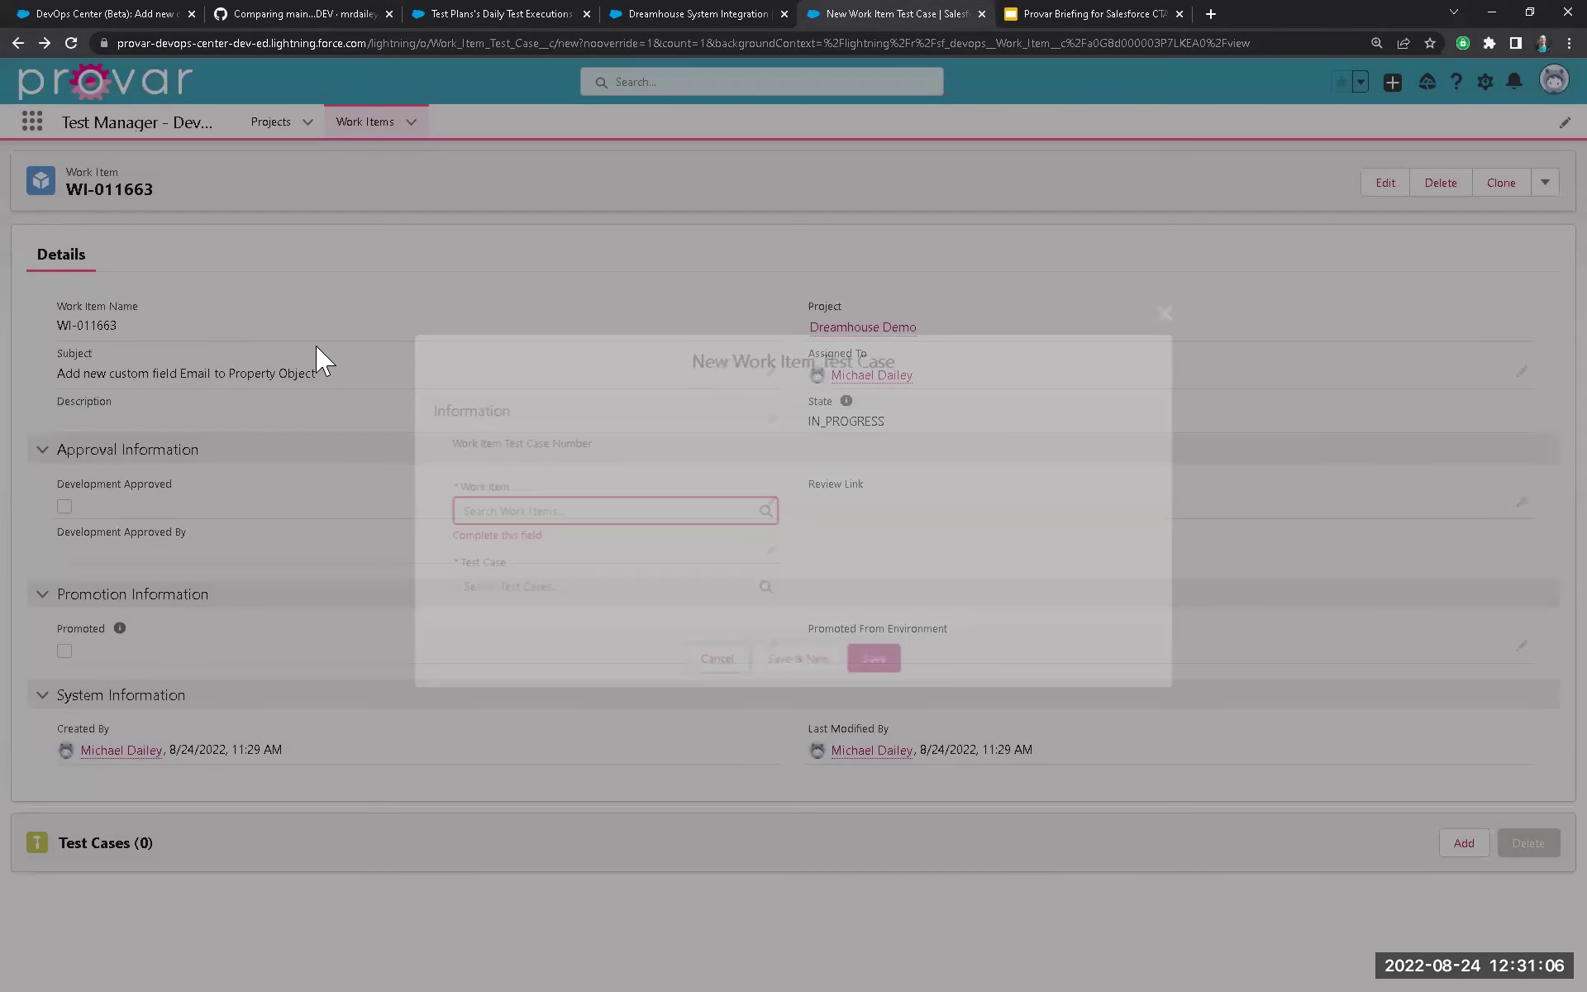
pyautogui.click(1464, 843)
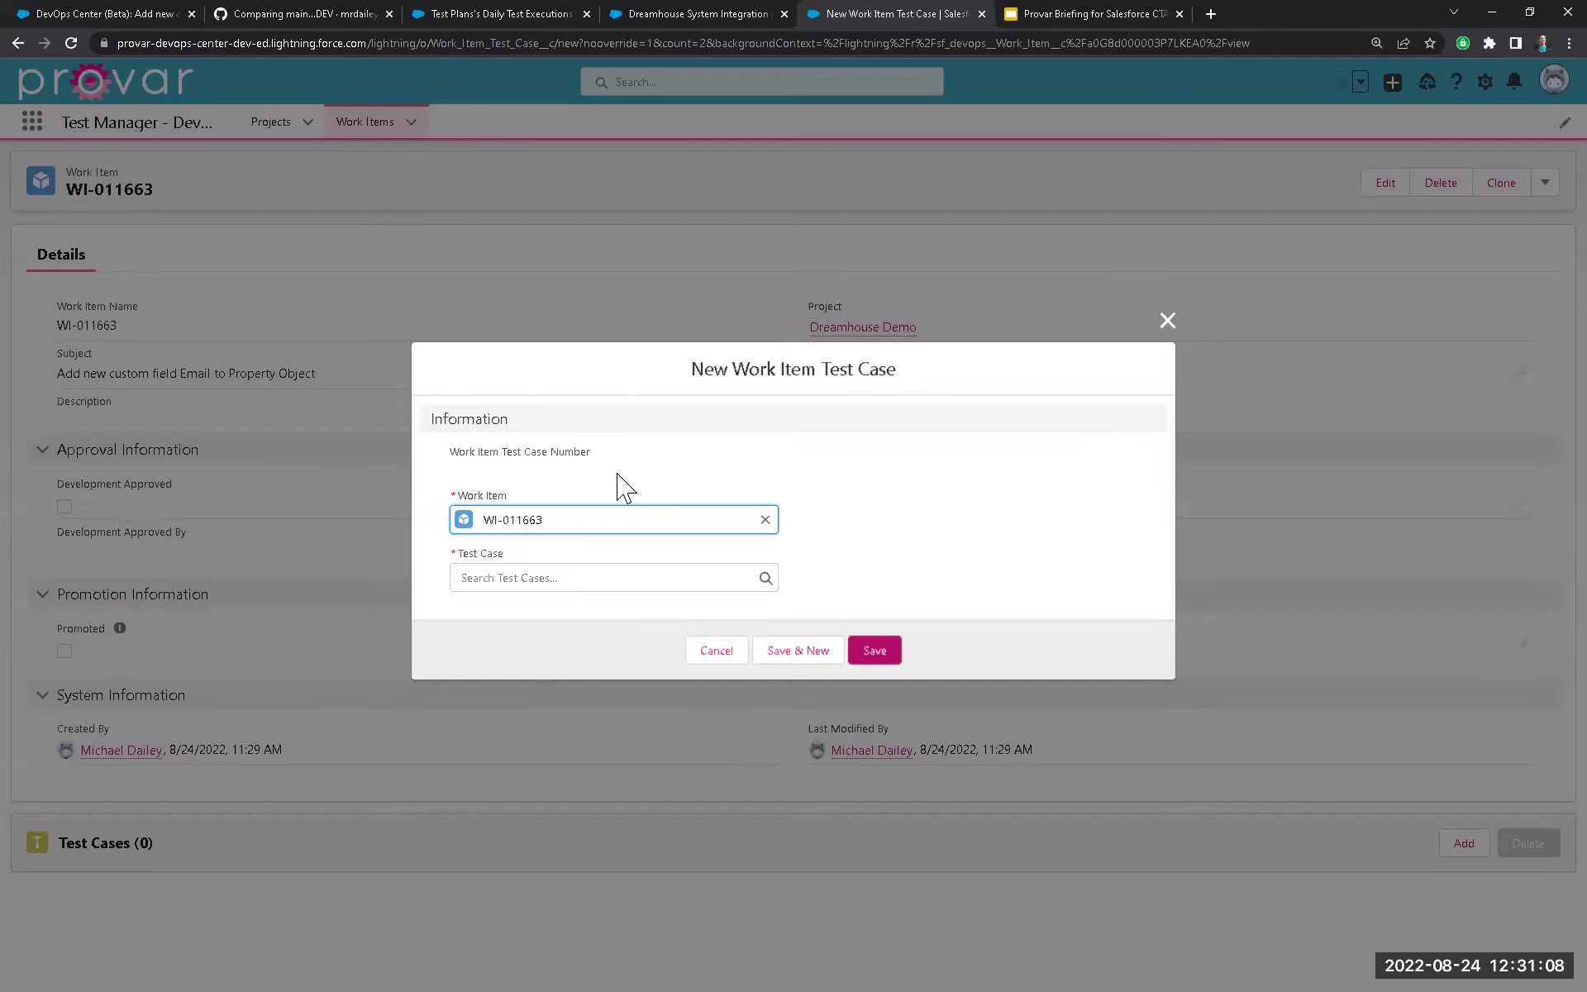
pyautogui.click(595, 567)
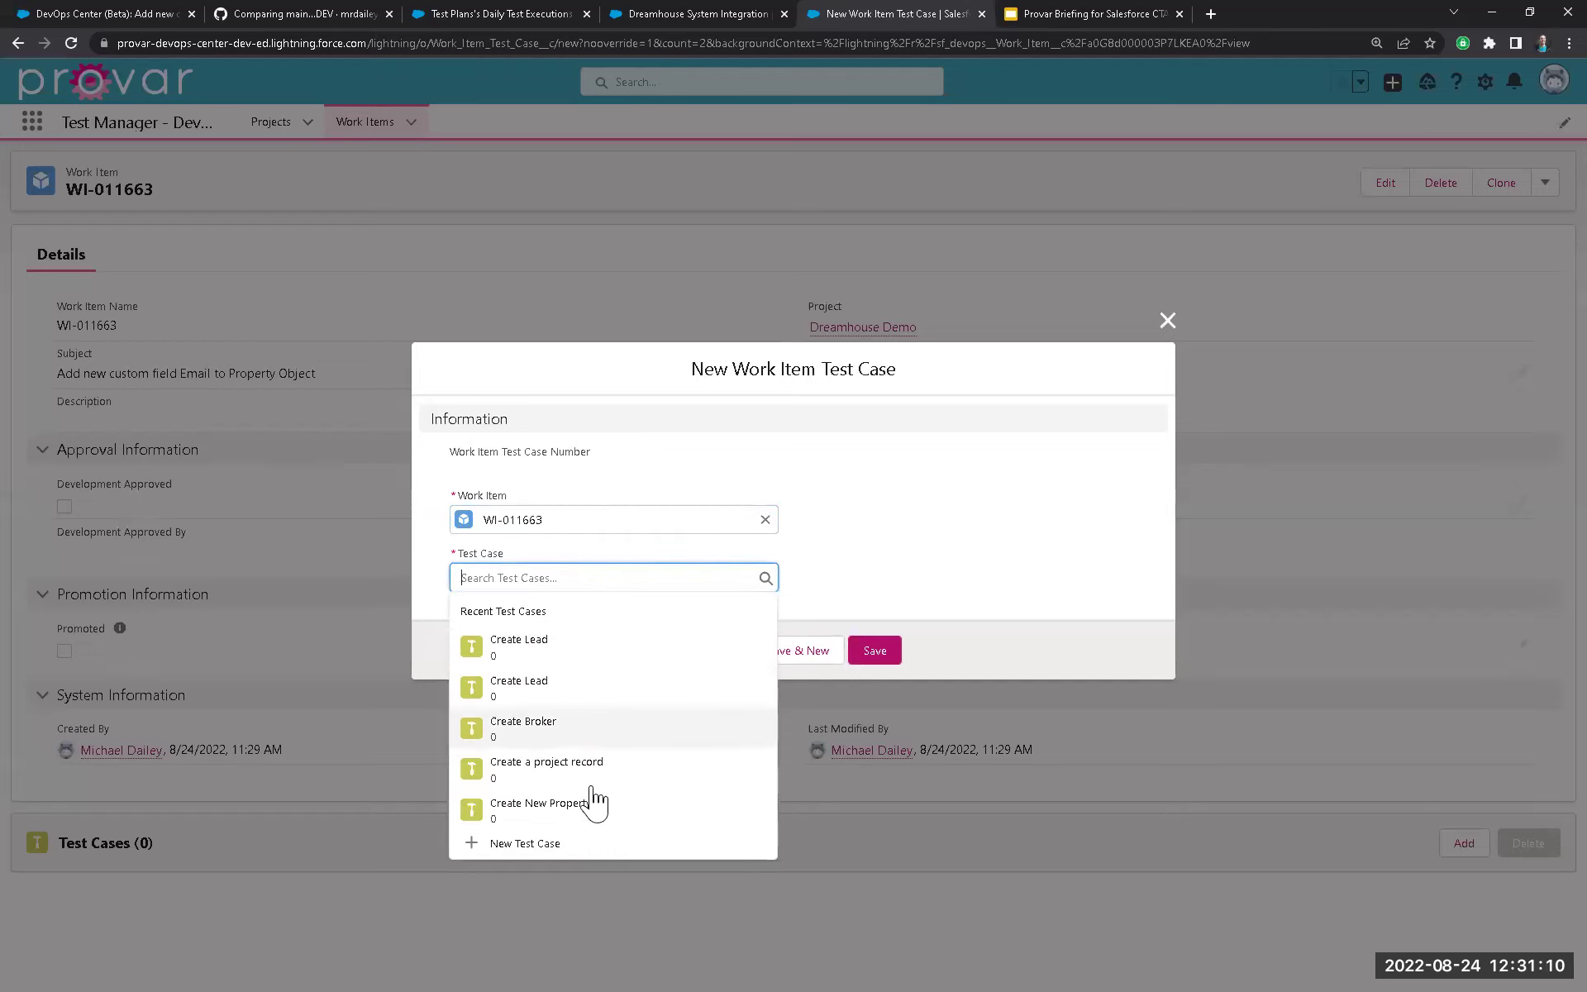
pyautogui.click(595, 810)
pyautogui.click(819, 651)
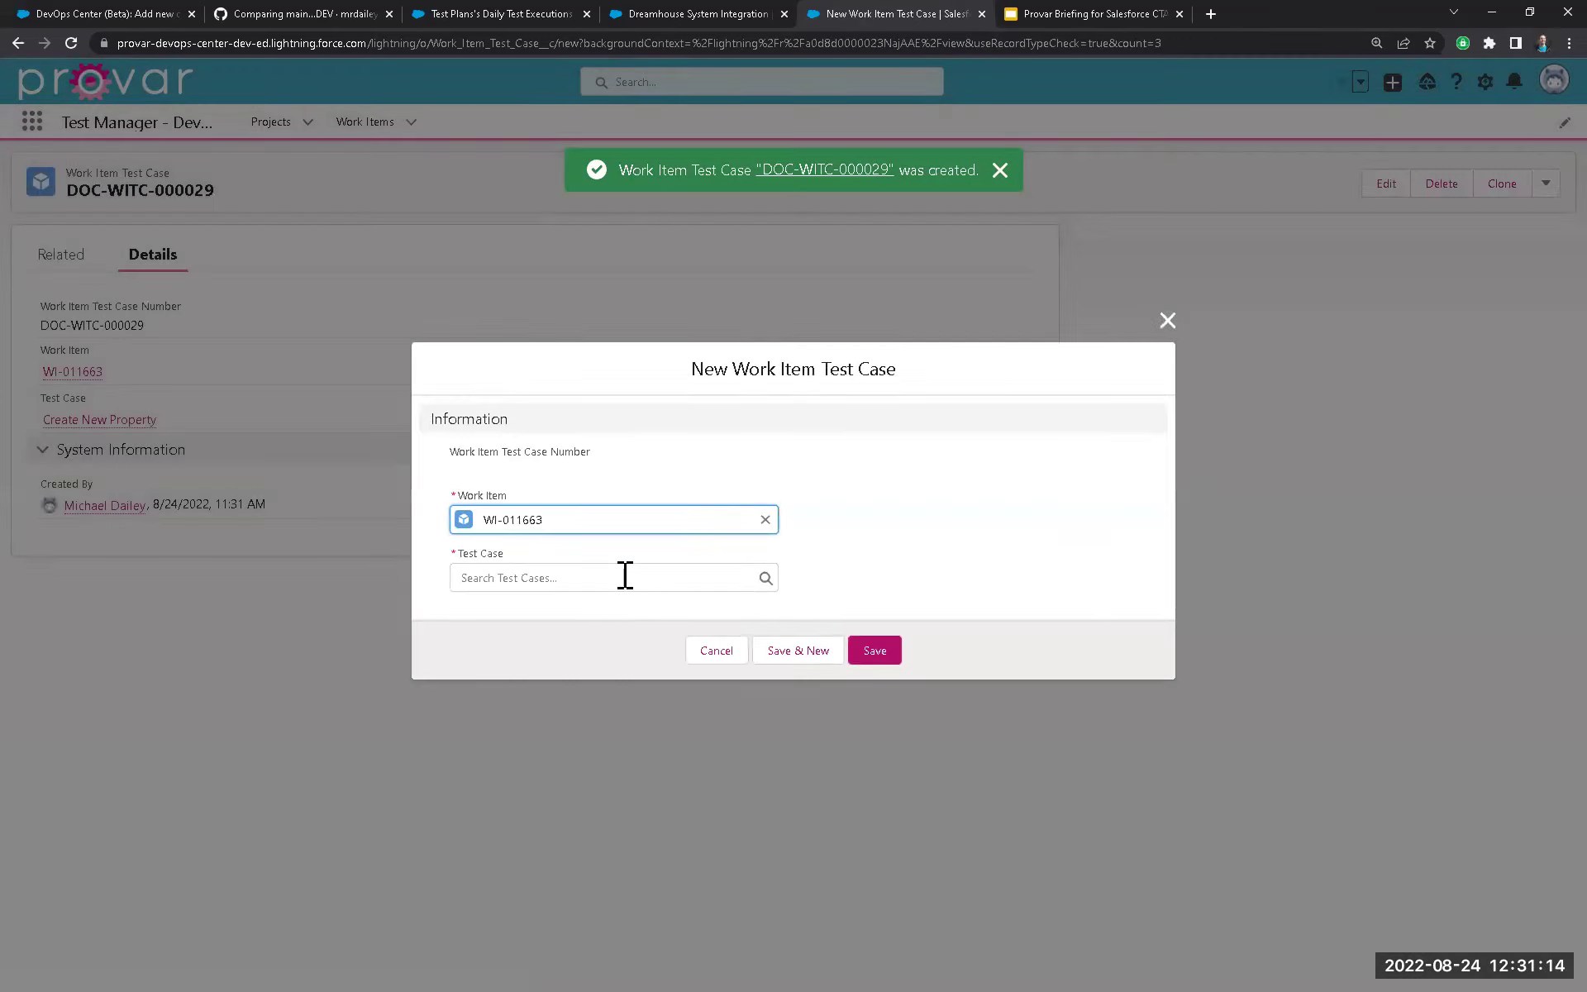
# Search the test cases for "Create" and link Create and Convert Lead to work item WI-011663.
pyautogui.click(621, 577)
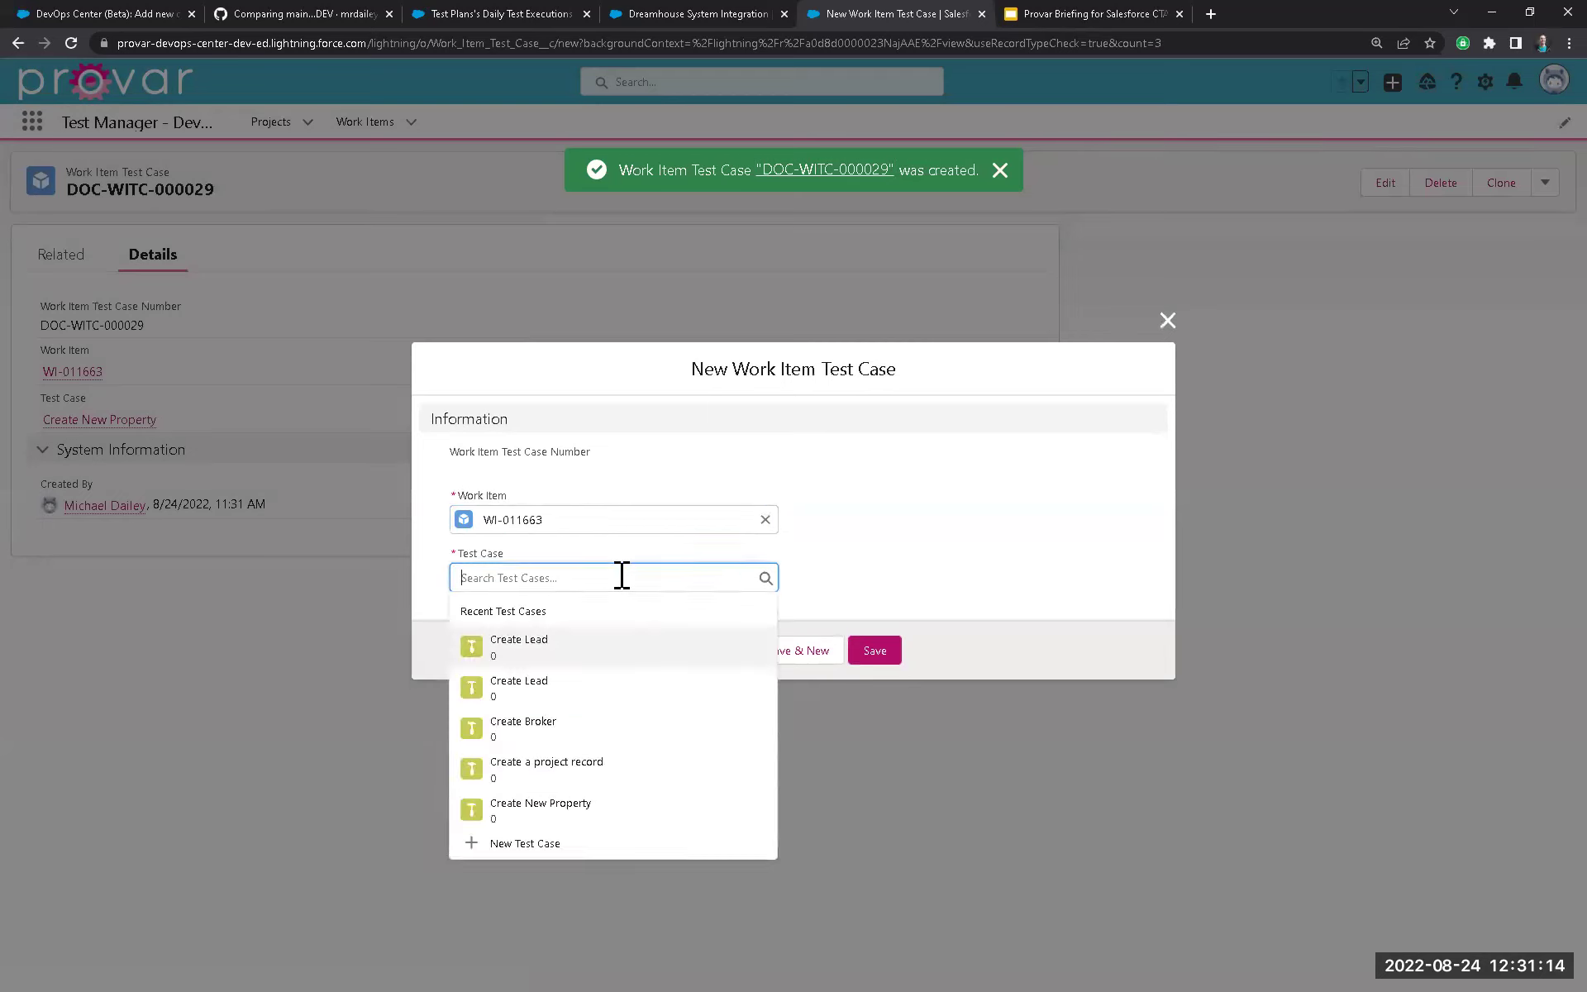
pyautogui.write('Create')
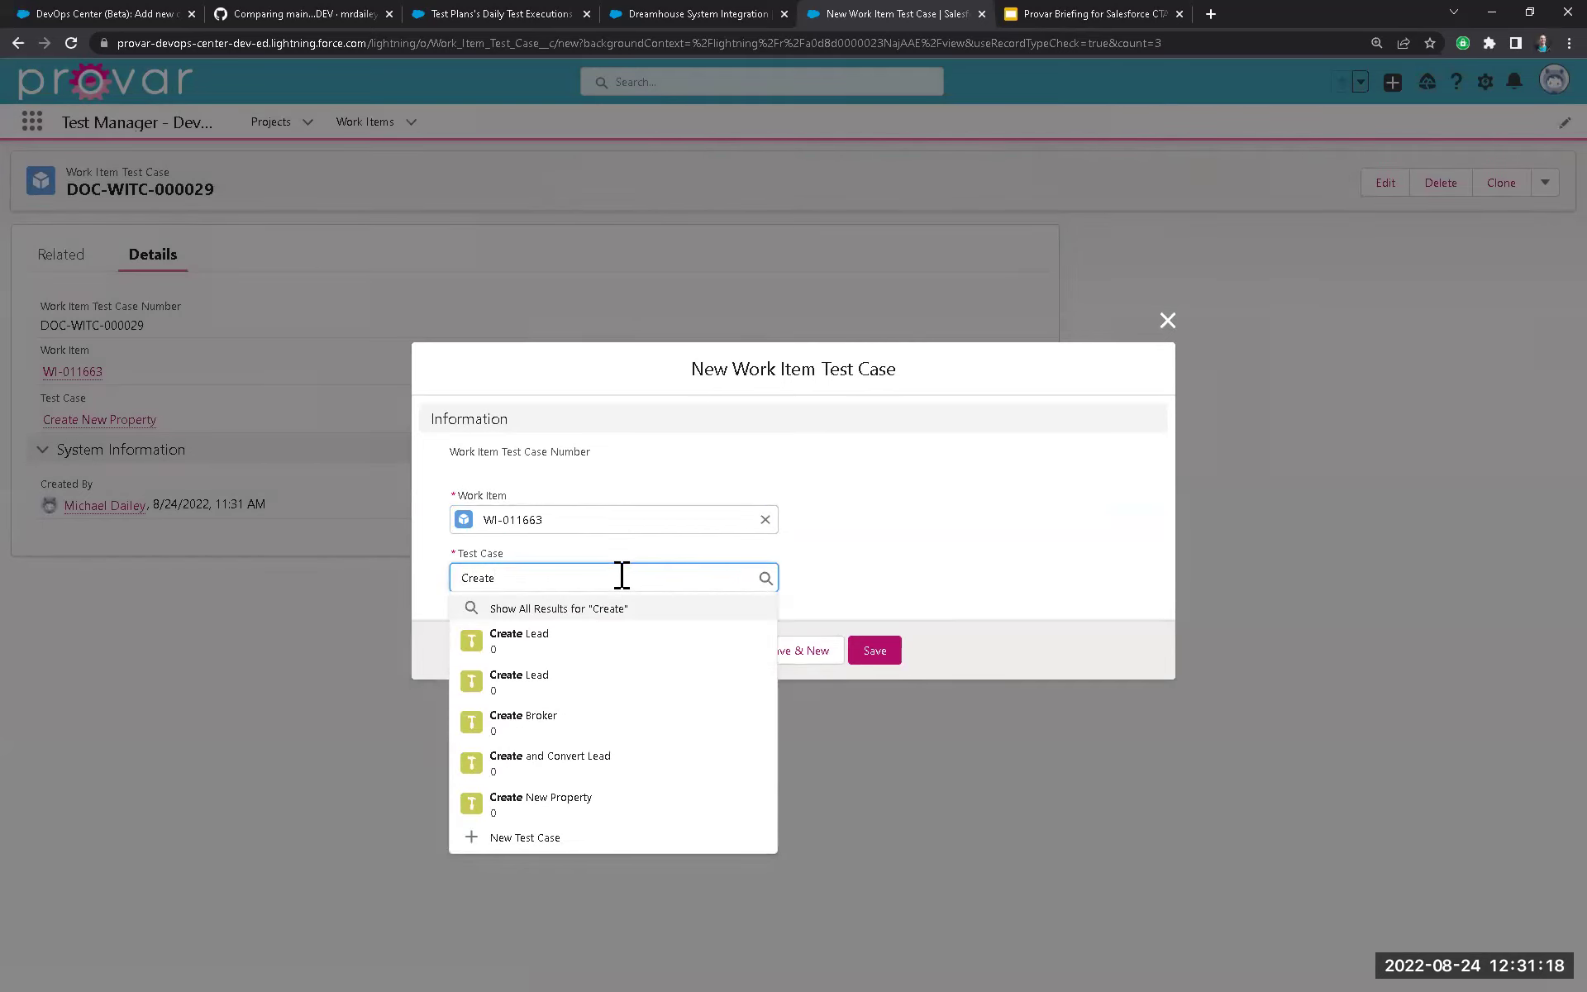
pyautogui.click(647, 767)
pyautogui.click(890, 654)
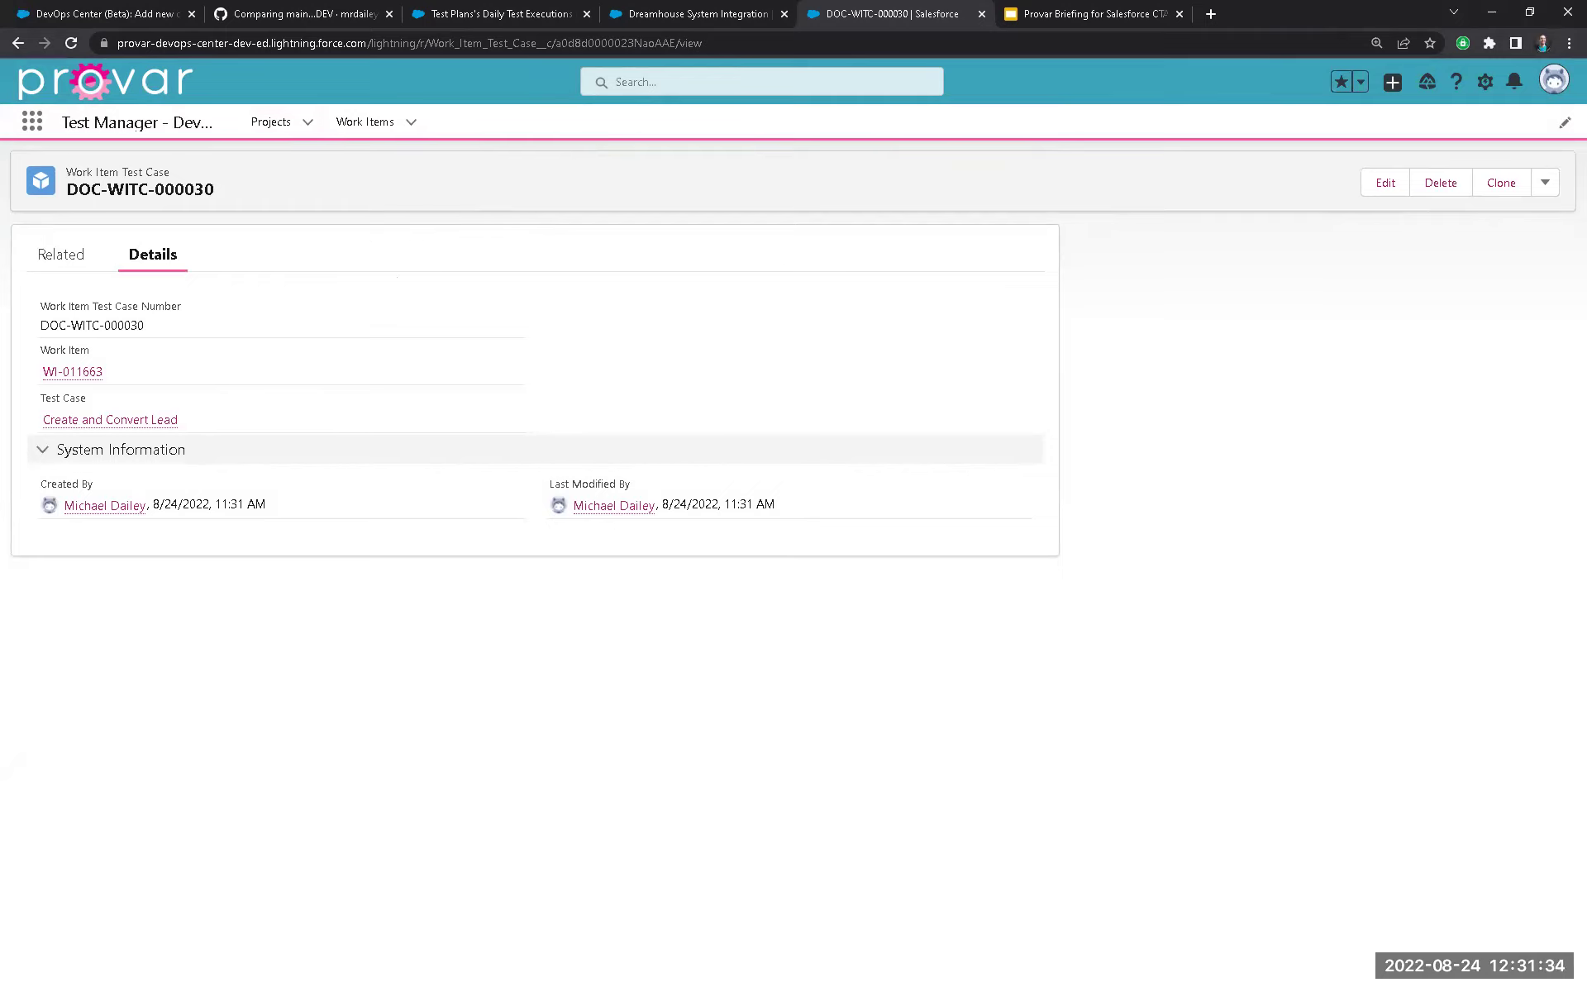
# Switch to Visual Studio Code and check out the remote branch origin/WI-011663.
pyautogui.hotkey('alt', 'Tab')
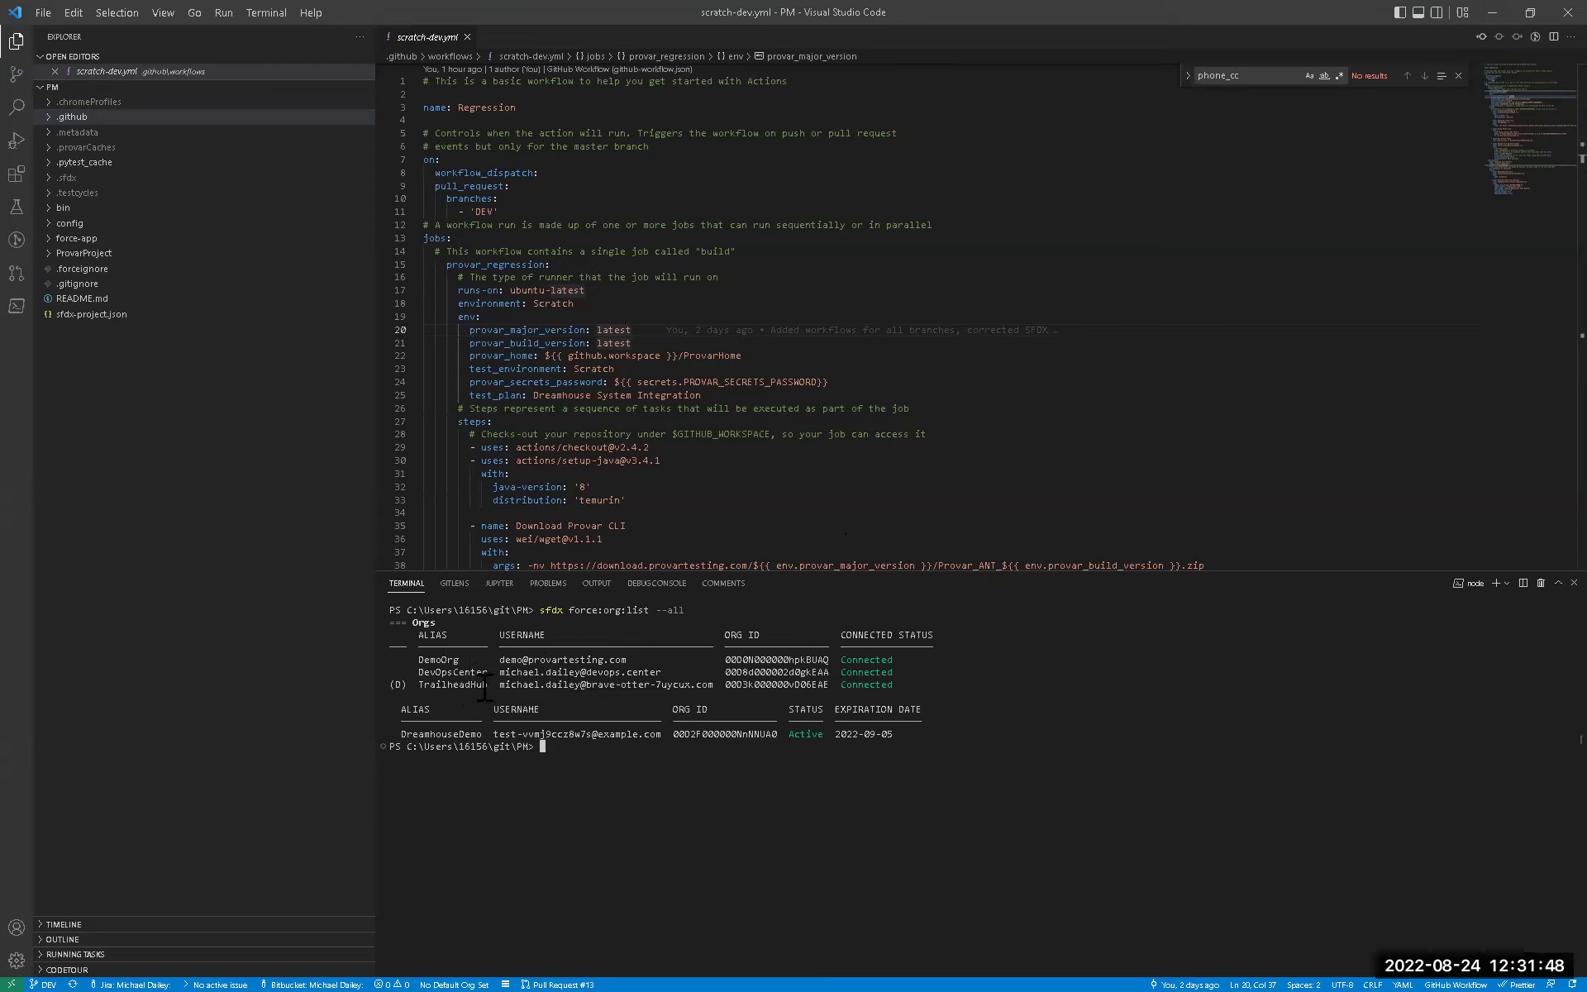
pyautogui.tripleClick(447, 684)
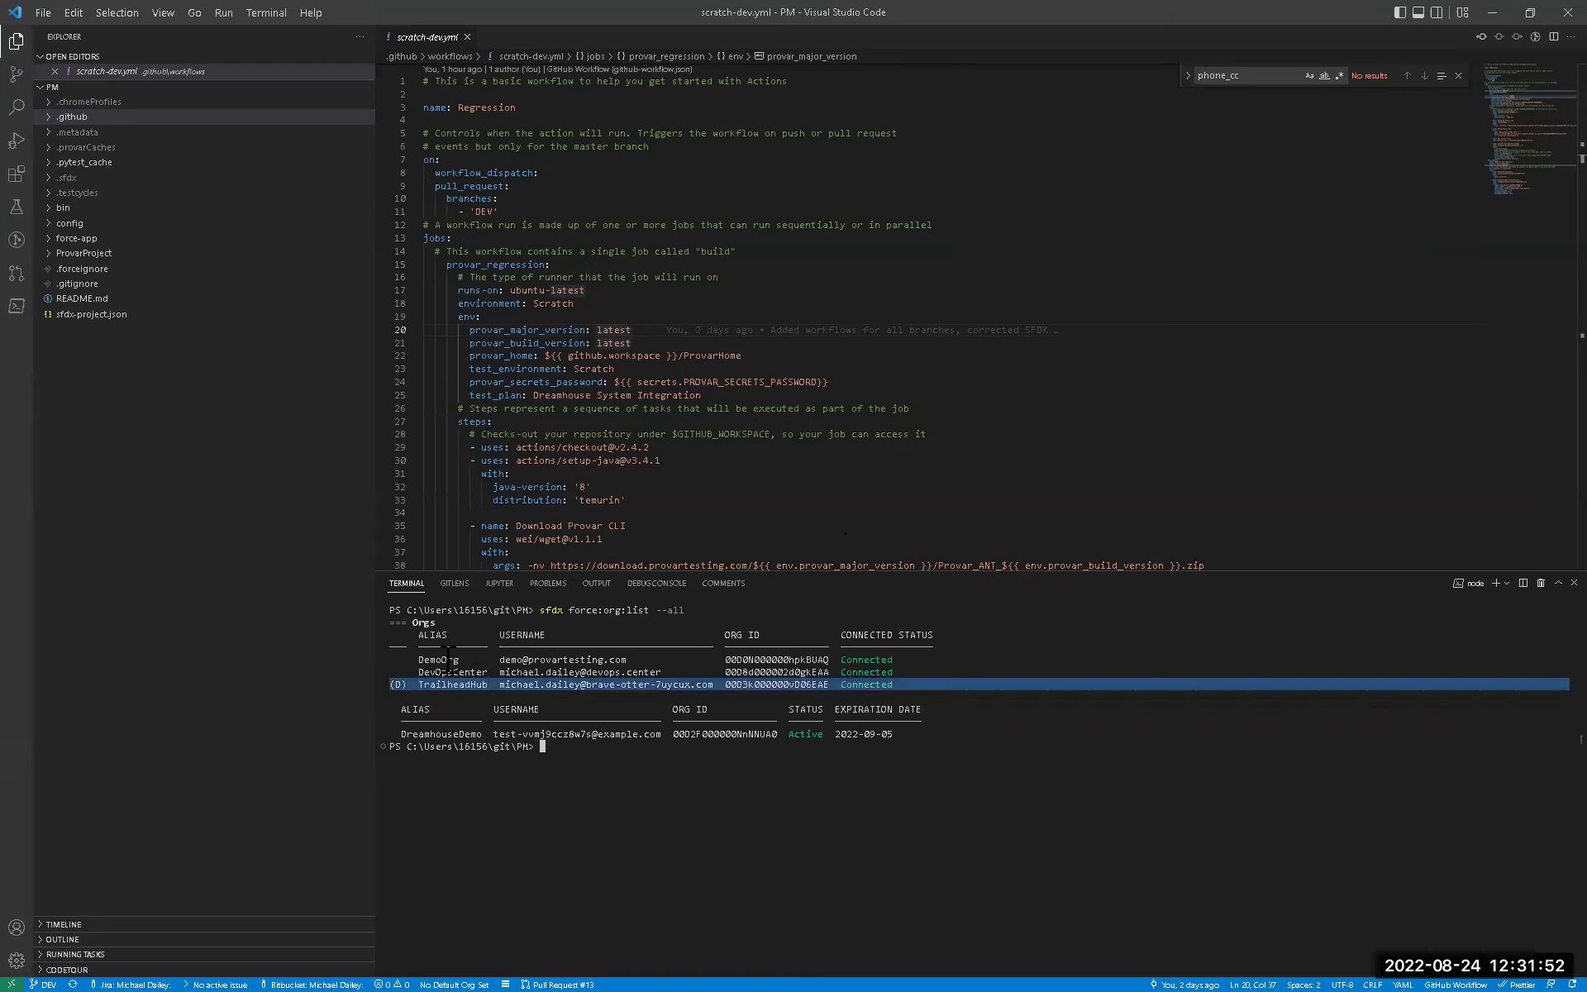
pyautogui.click(447, 659)
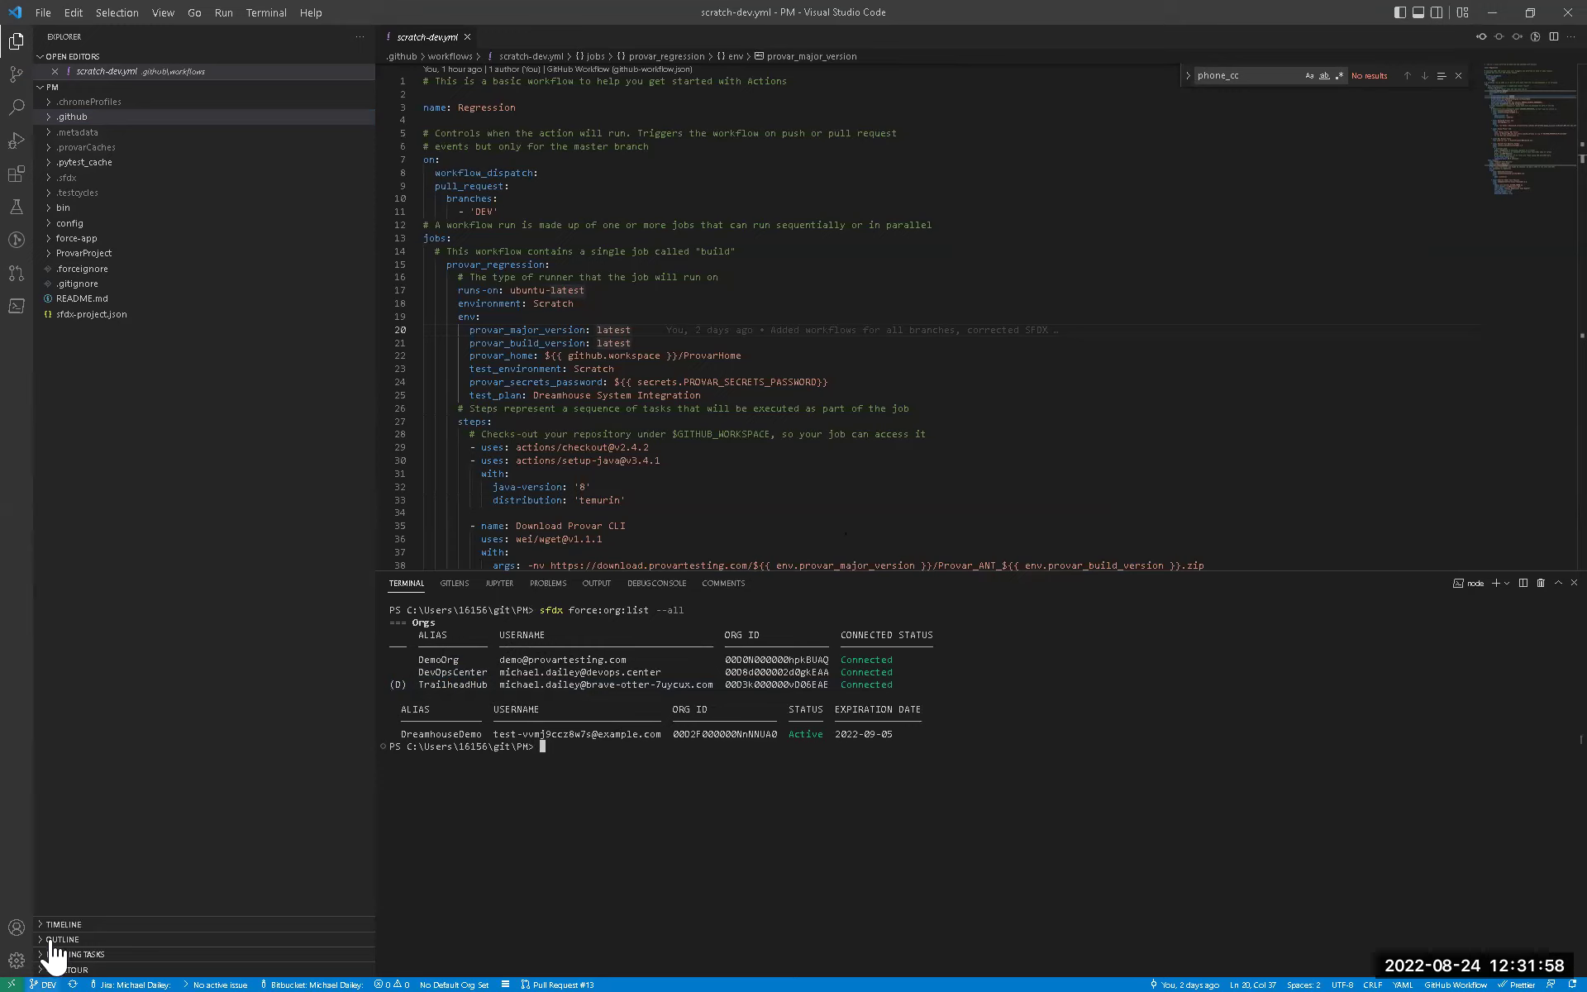
pyautogui.click(43, 984)
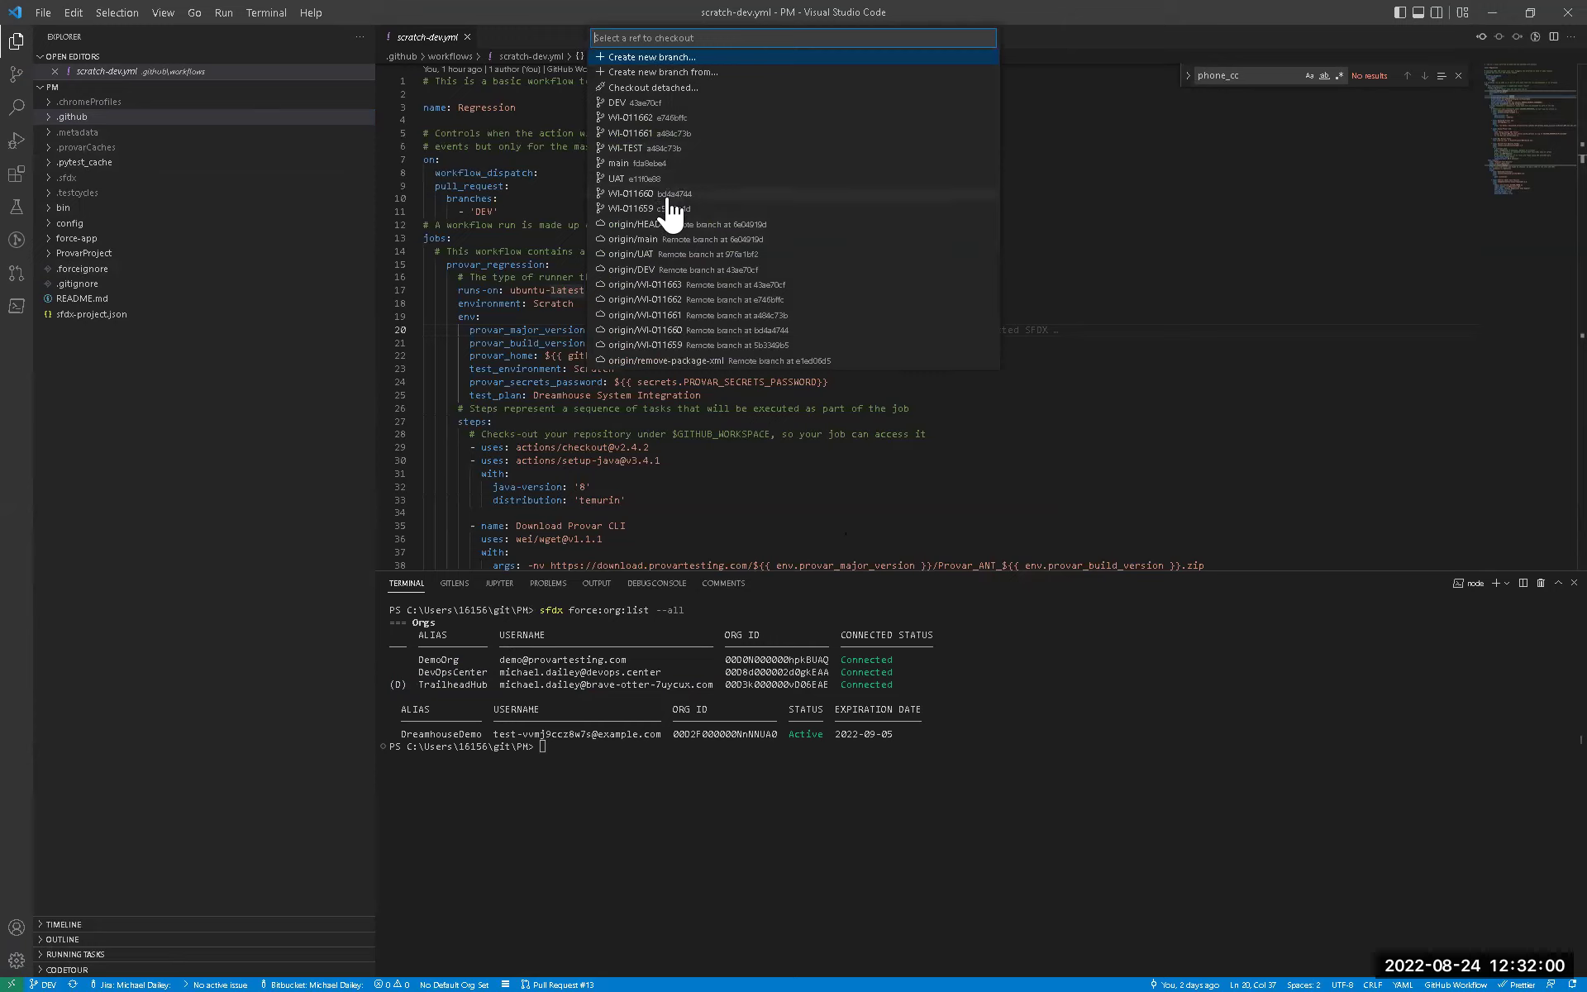
pyautogui.click(674, 286)
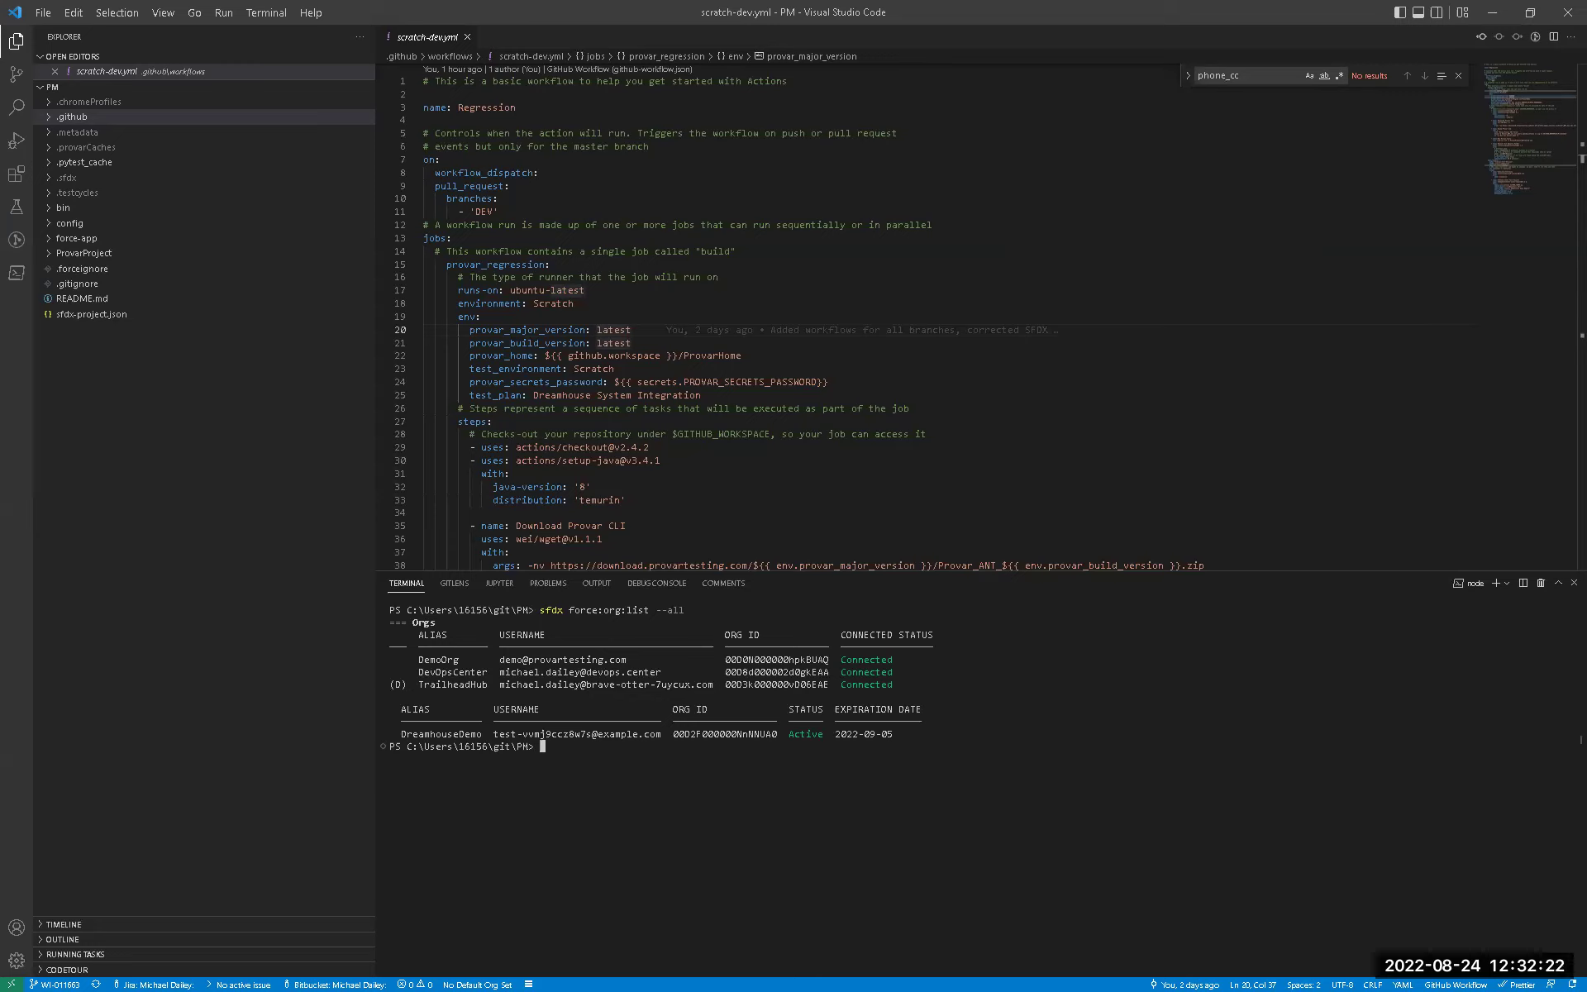
# Copy the external force-app folder into the PM project, overwriting the existing one, and show the changed files in source control.
pyautogui.moveTo(166, 797); pyautogui.dragTo(257, 628)
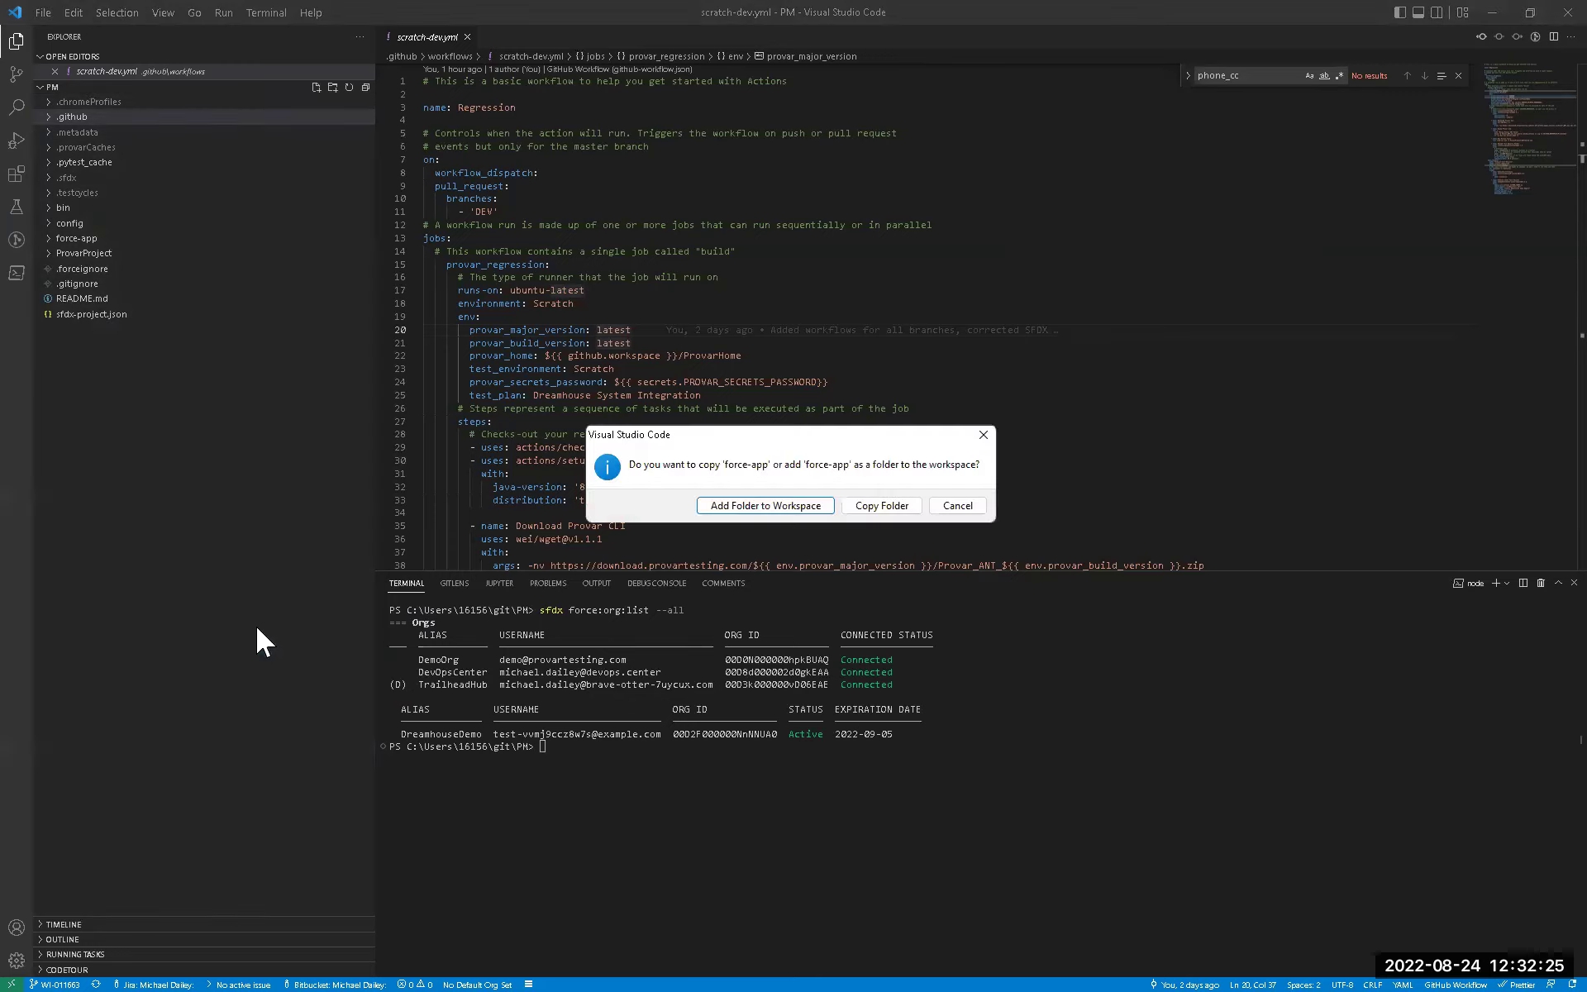
pyautogui.click(876, 507)
pyautogui.click(825, 532)
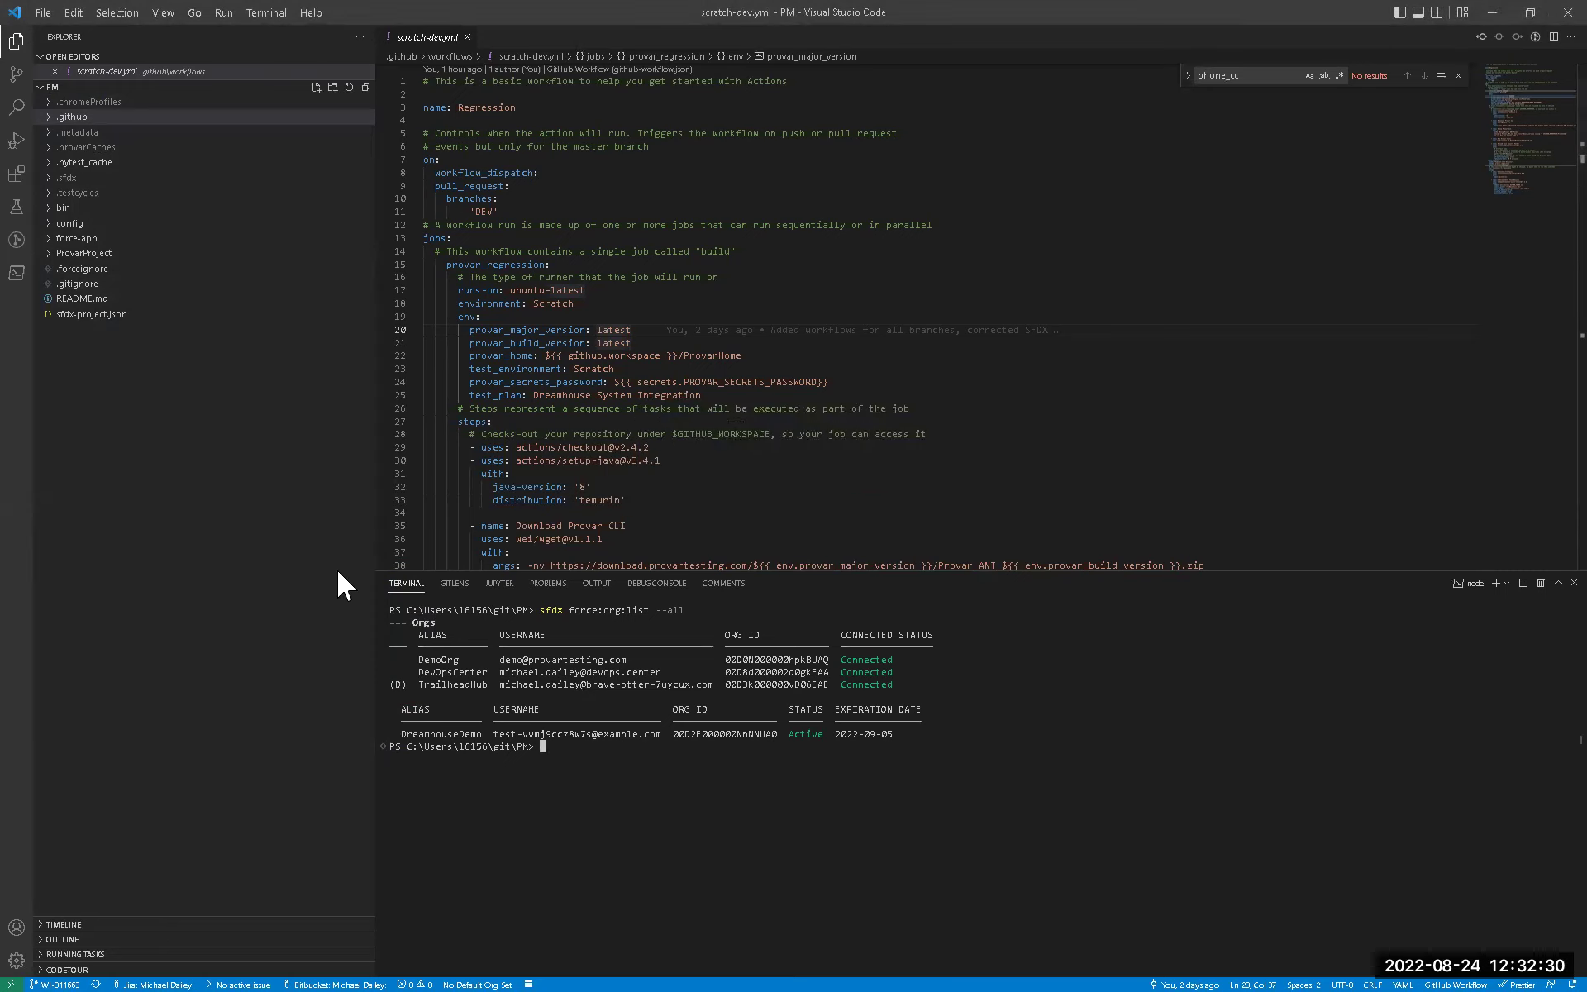
pyautogui.click(16, 74)
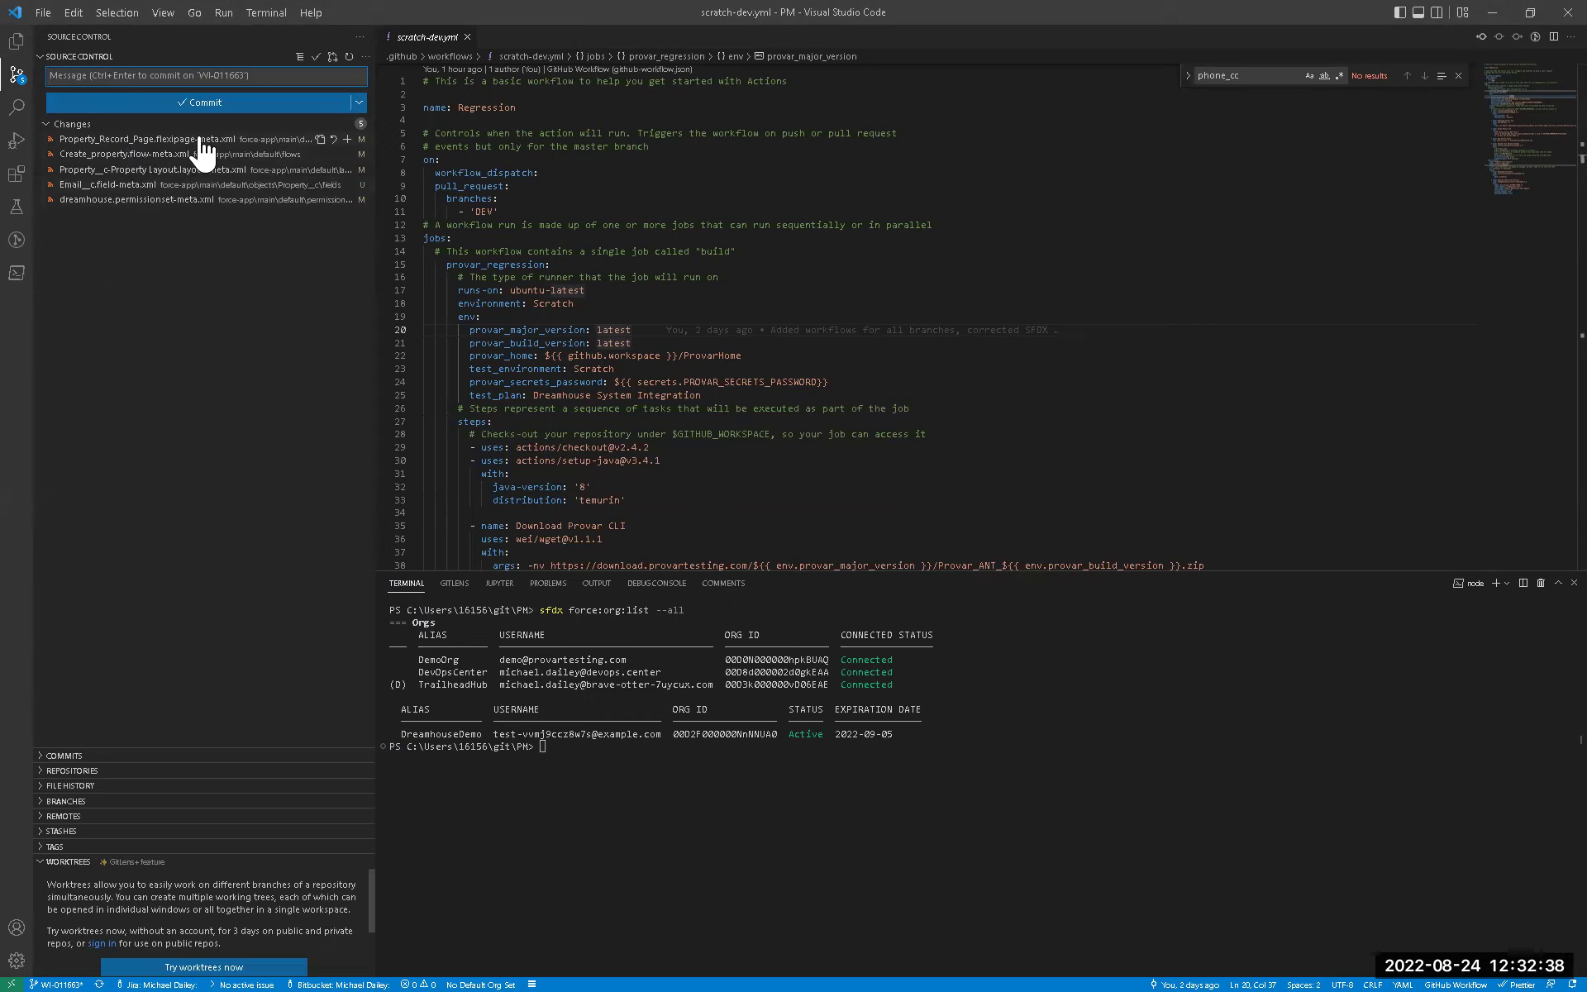
# Try to push the source to the DreamhouseApp org with sfdx force:source:push in the terminal.
pyautogui.click(756, 815)
pyautogui.press('Up')
pyautogui.press('Up')
pyautogui.press('Up')
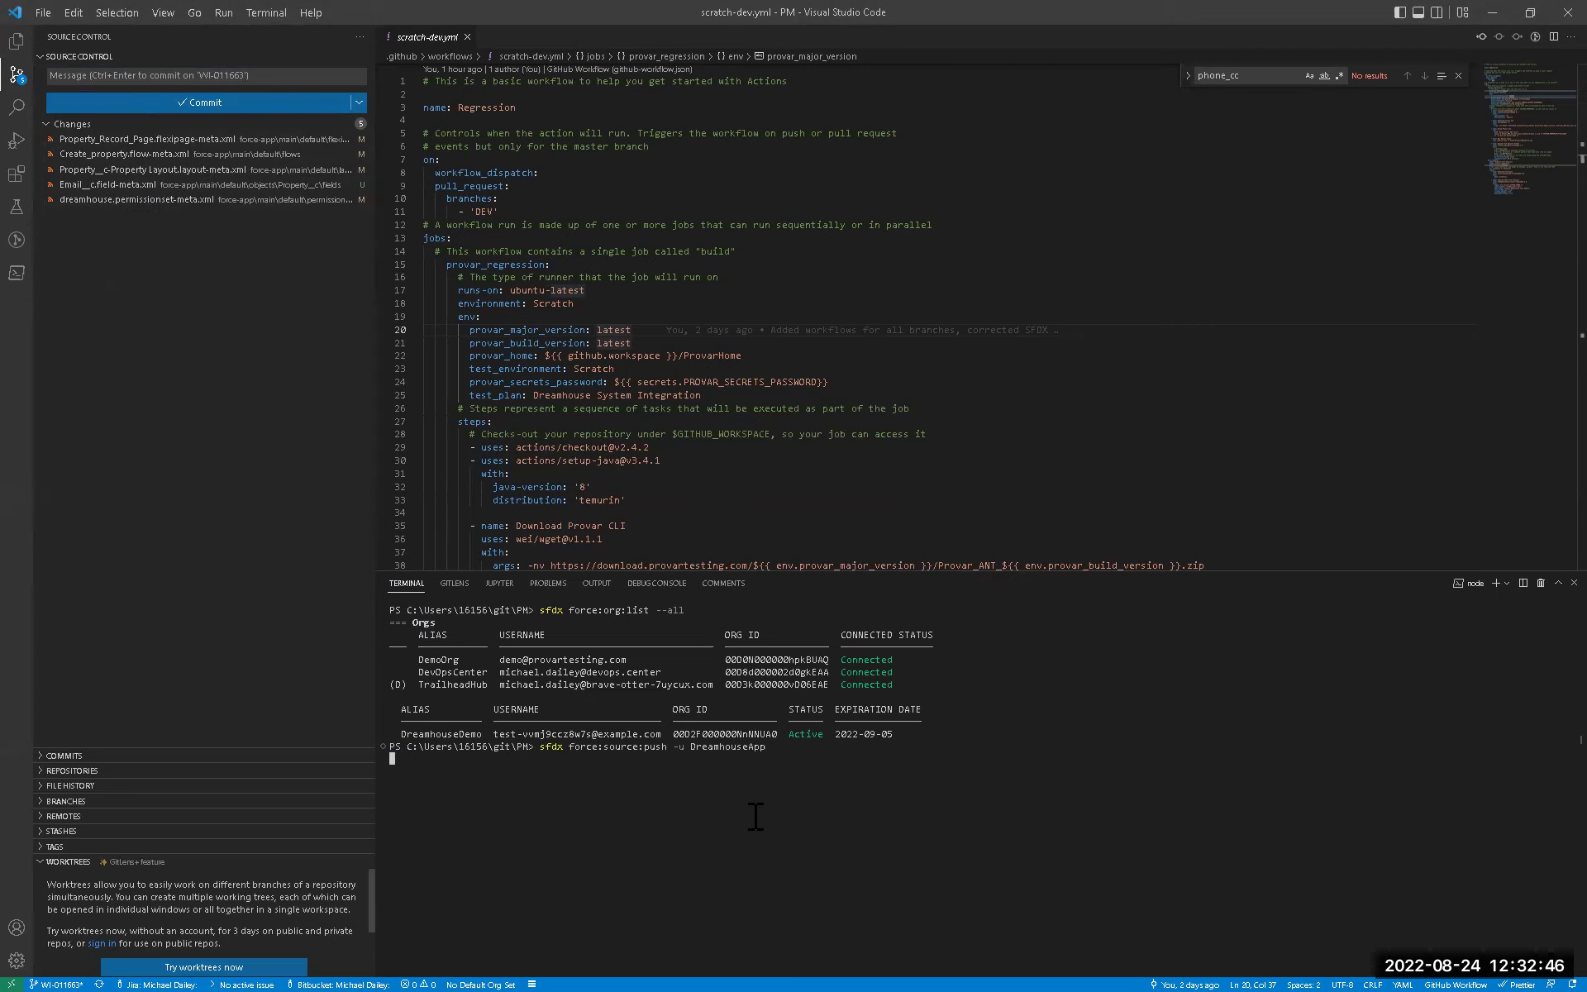
# Try to push the source to the DreamhouseDemo org, rerunning the command with the -f overwrite option.
pyautogui.press('Up')
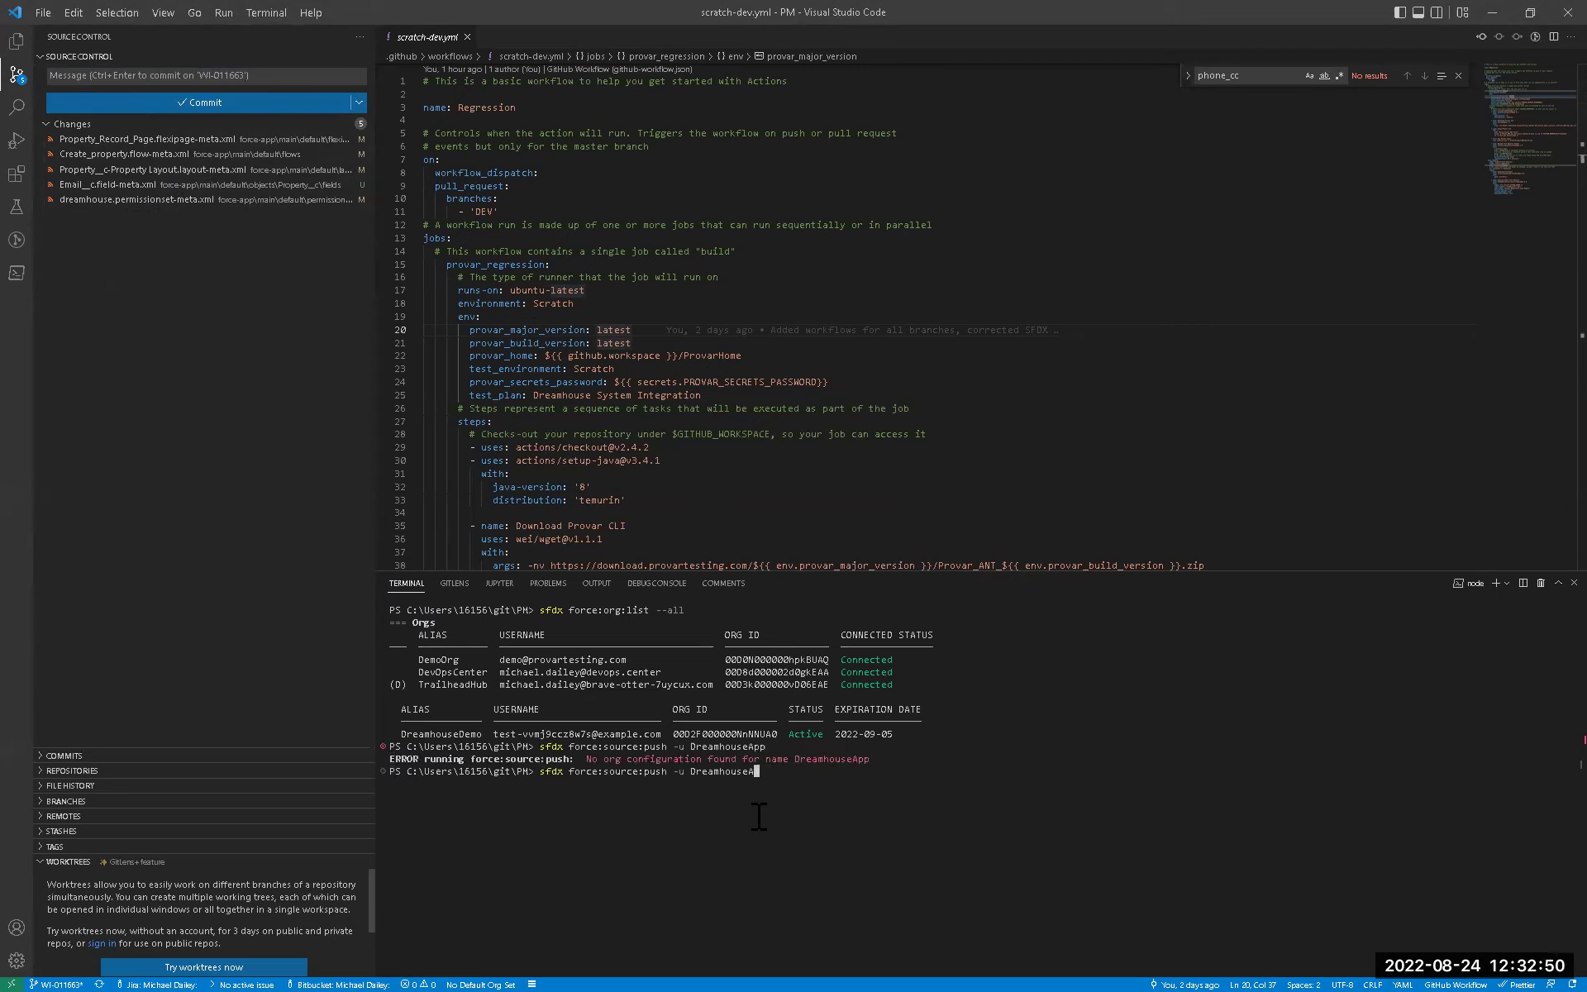
pyautogui.write('Demo')
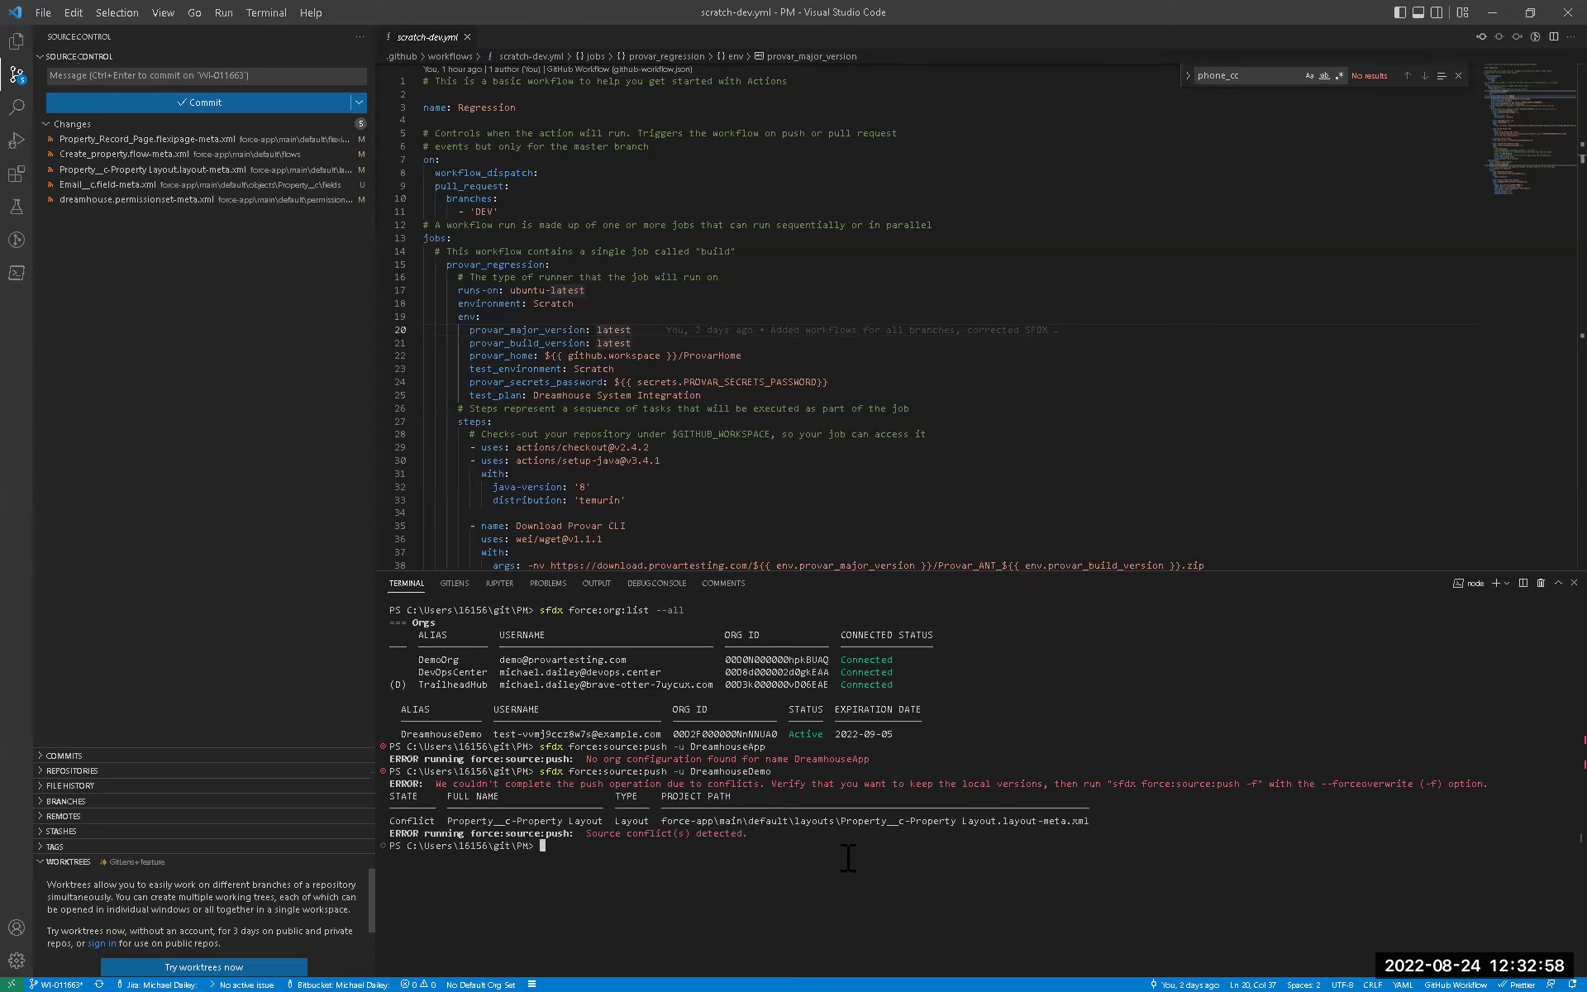
pyautogui.press('Up')
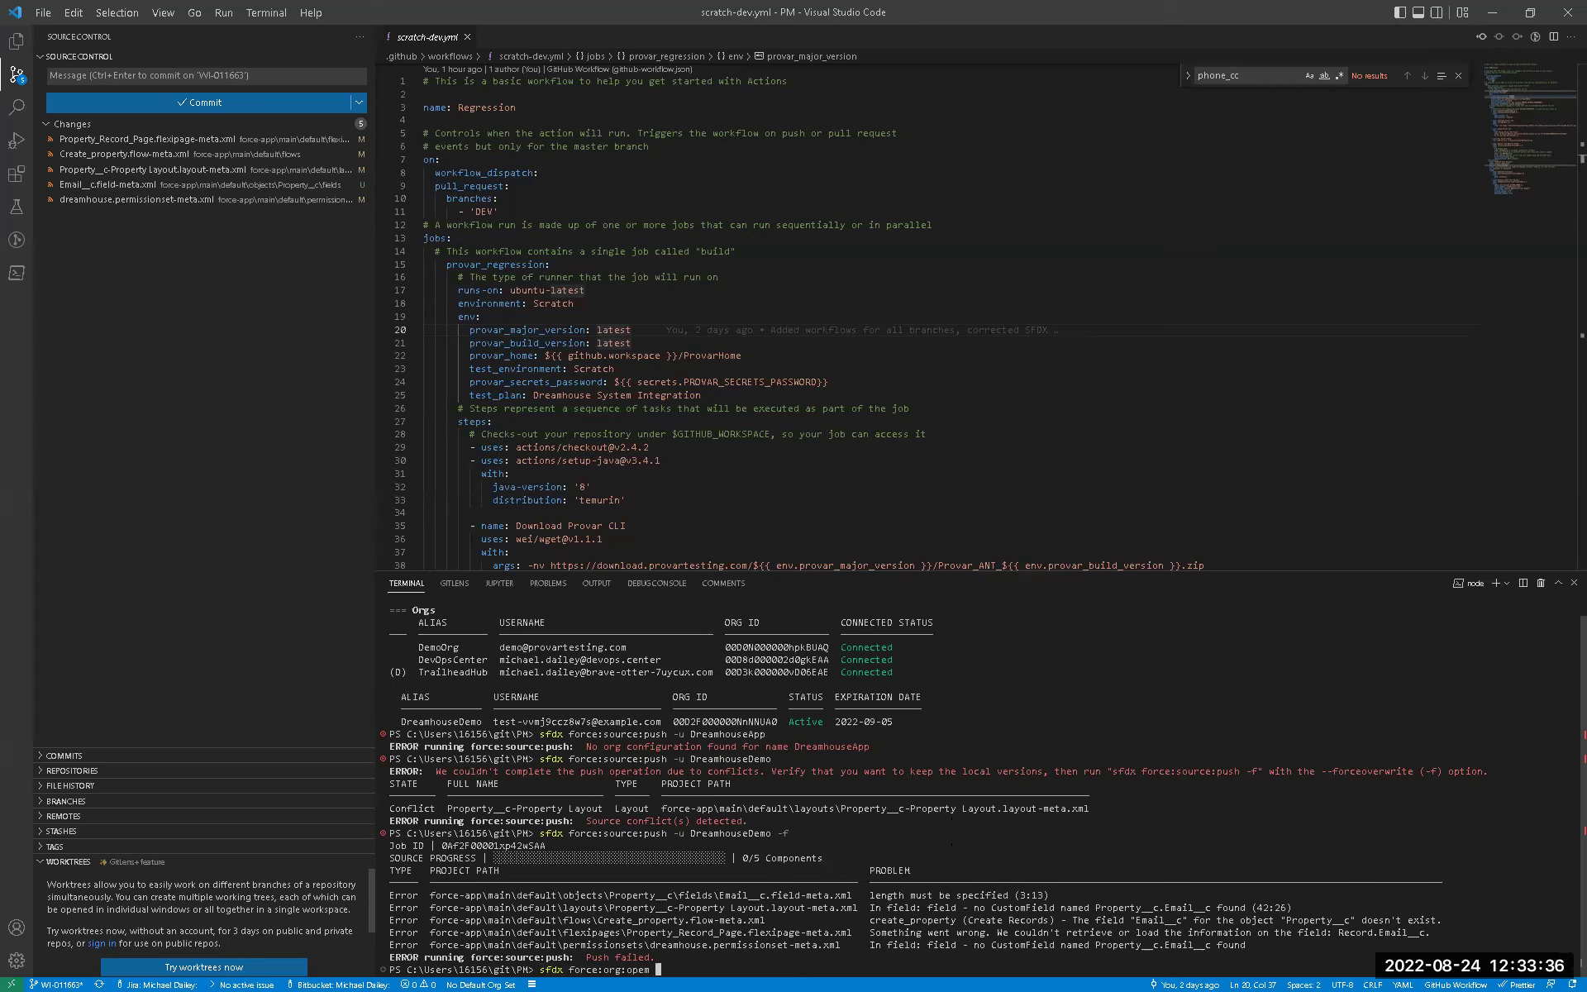
# Open the DreamhouseDemo org with sfdx force:org:open and place its browser tab before the Provar Briefing tab.
pyautogui.press('BackSpace')
pyautogui.write('n -u DreamhouseDemo')
pyautogui.press('Return')
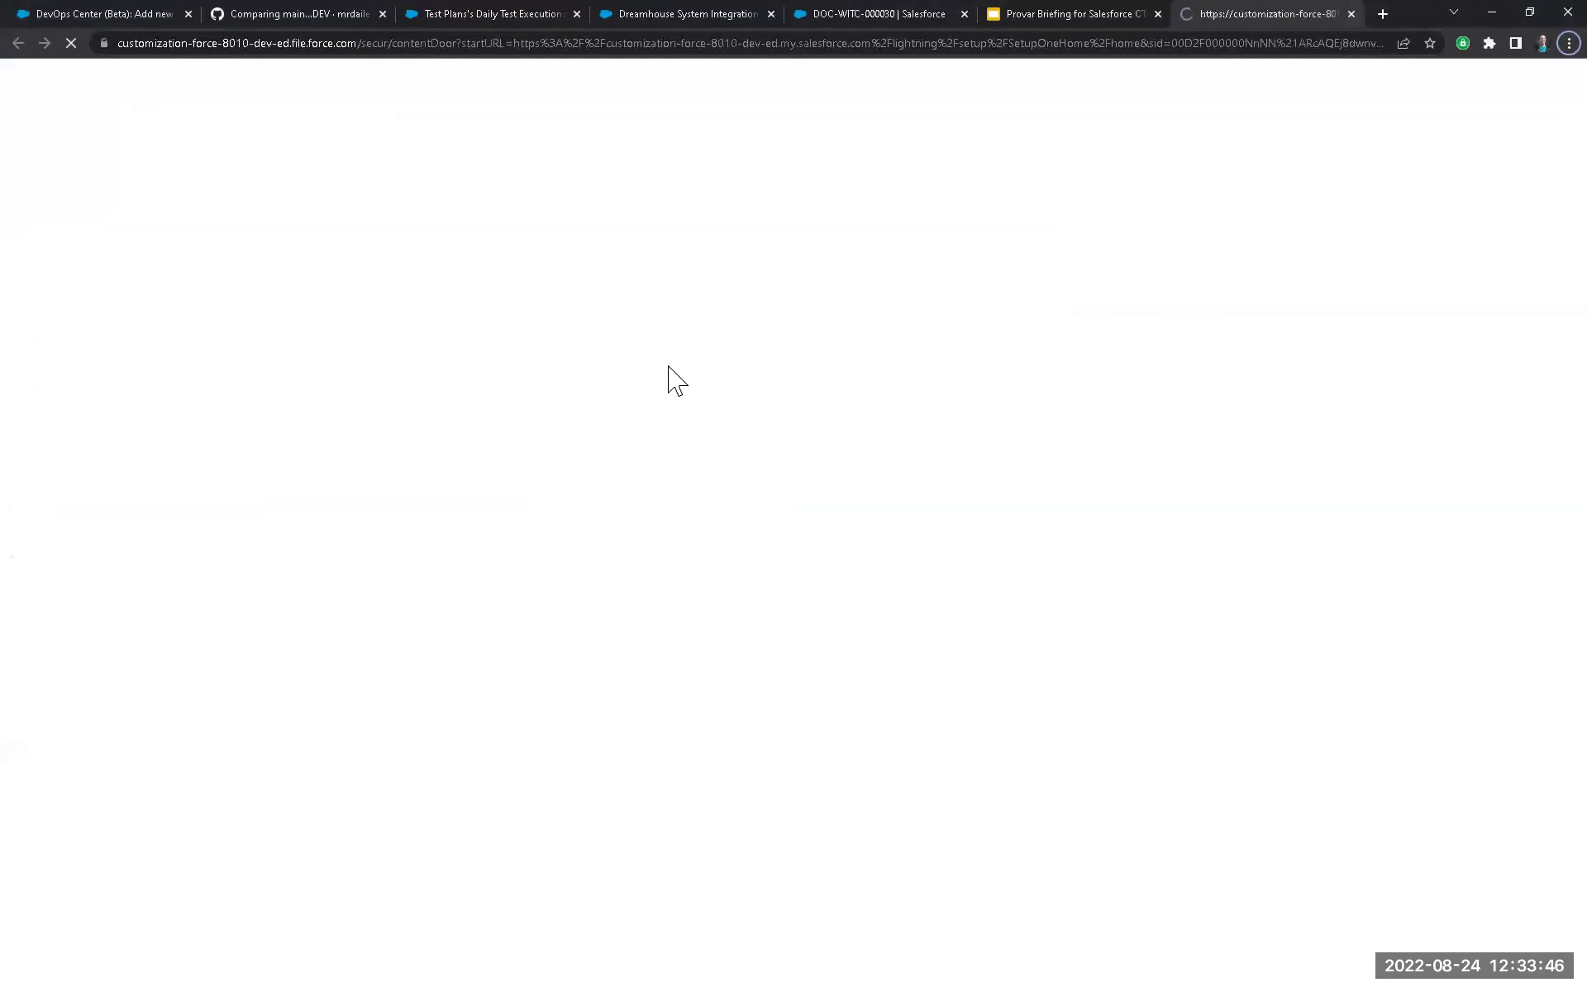
pyautogui.moveTo(1252, 14); pyautogui.dragTo(1132, 14)
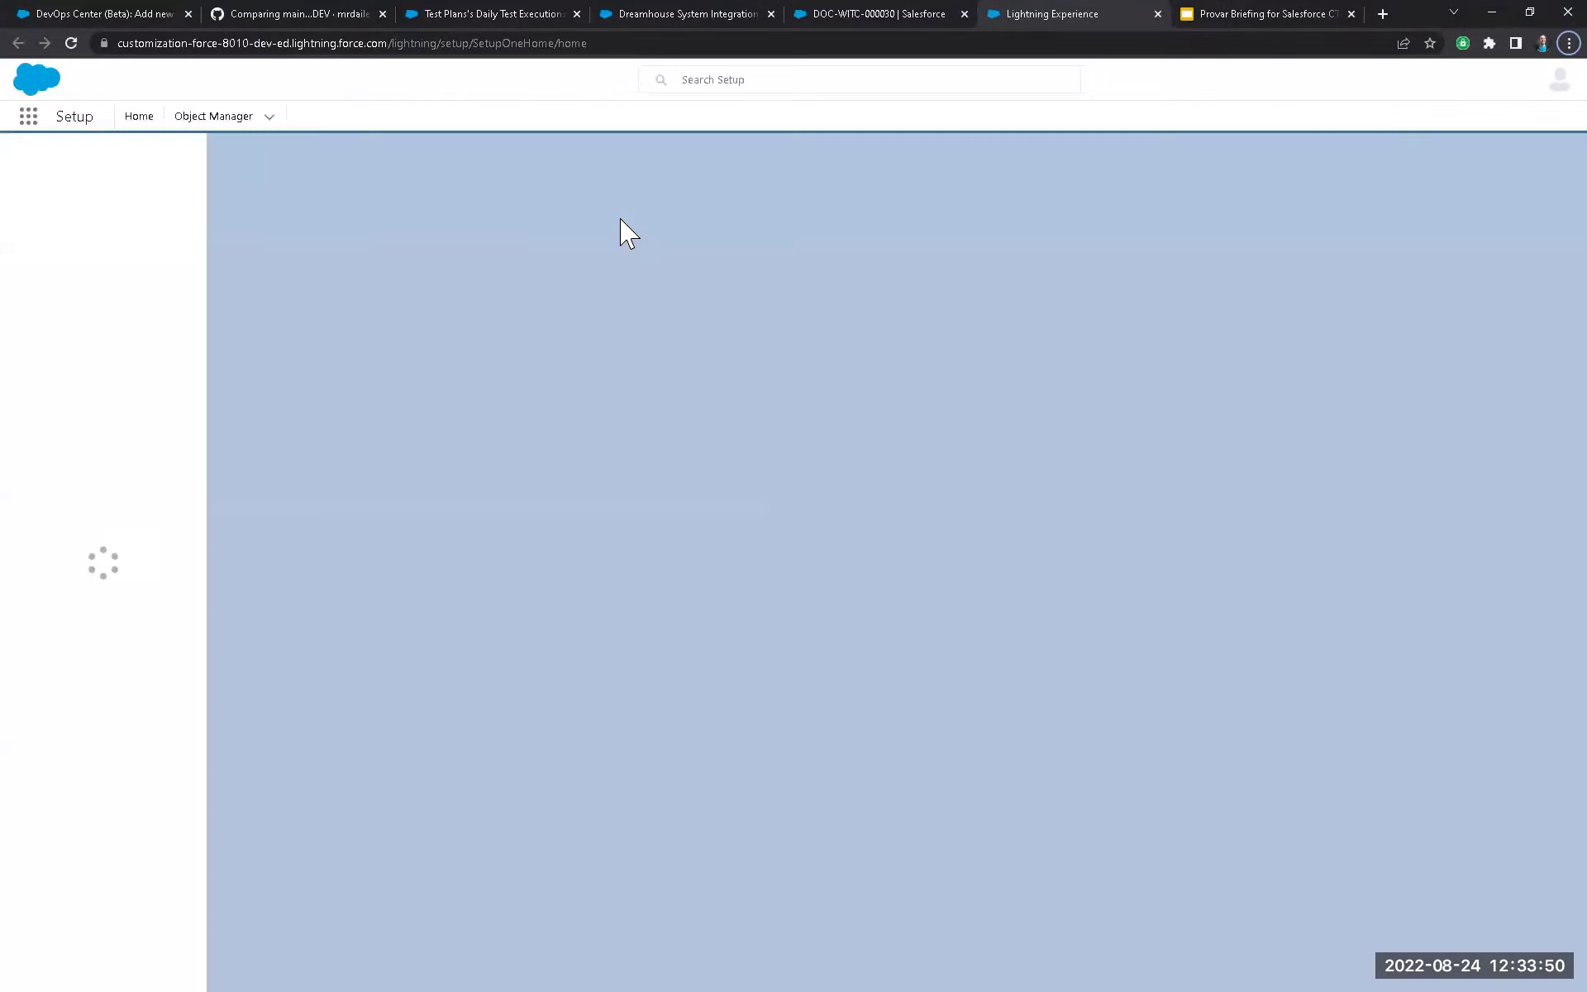
# Find the Property custom object in Object Manager by searching for "Prop" and open it.
pyautogui.click(216, 119)
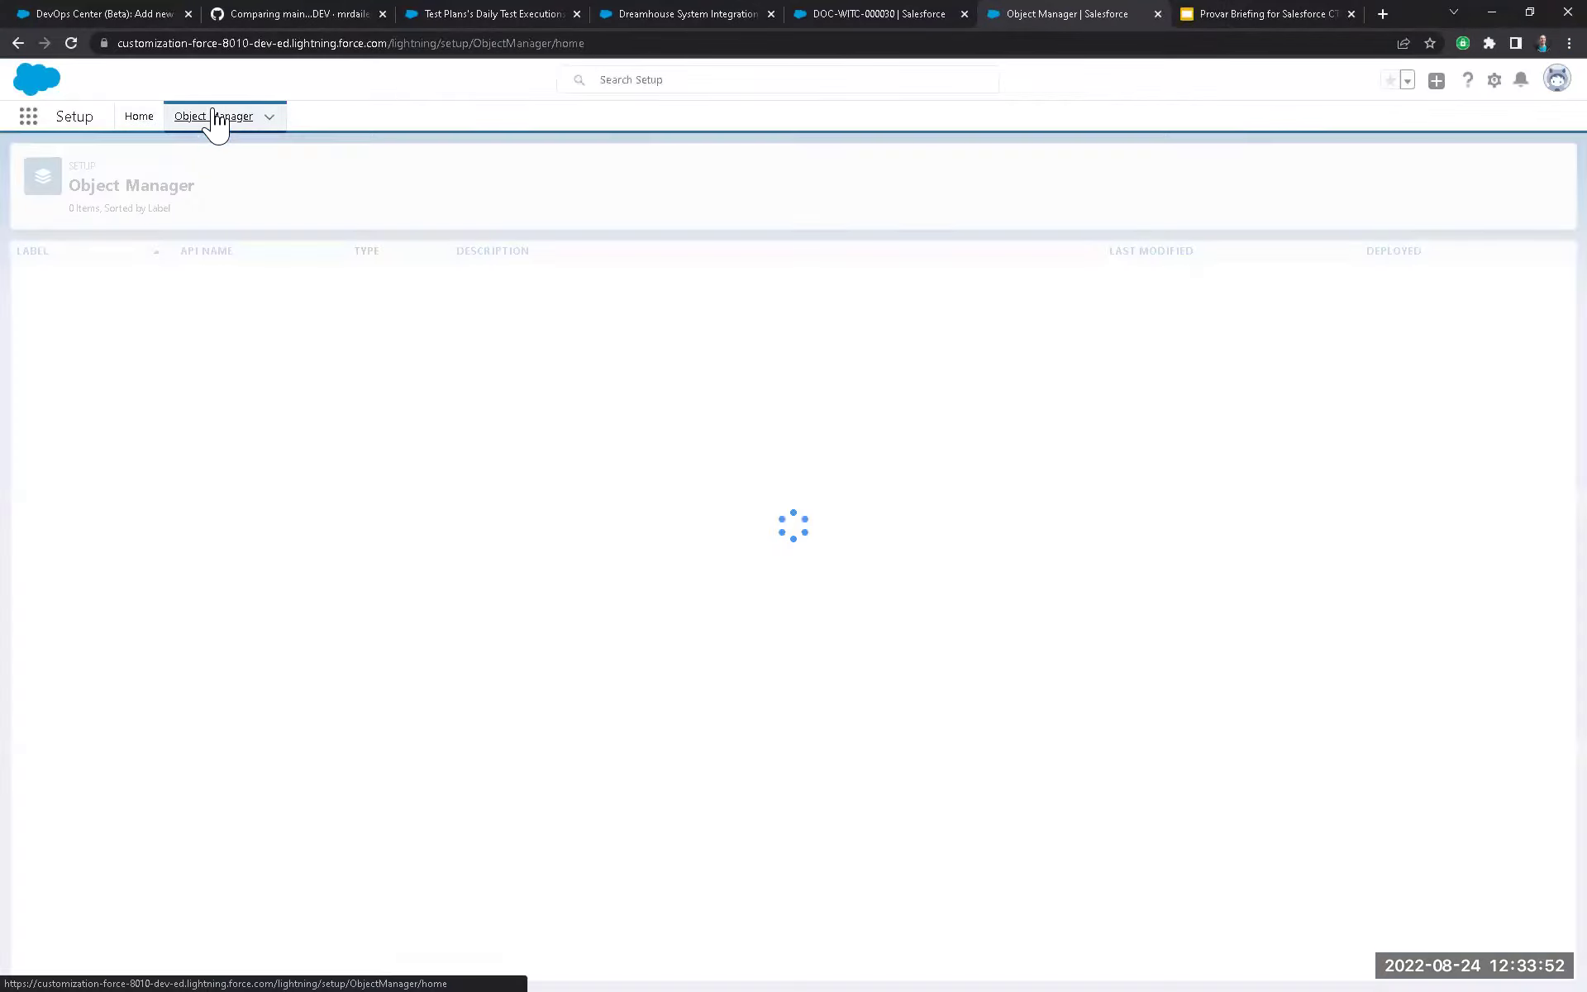
pyautogui.click(1291, 177)
pyautogui.write('Prop')
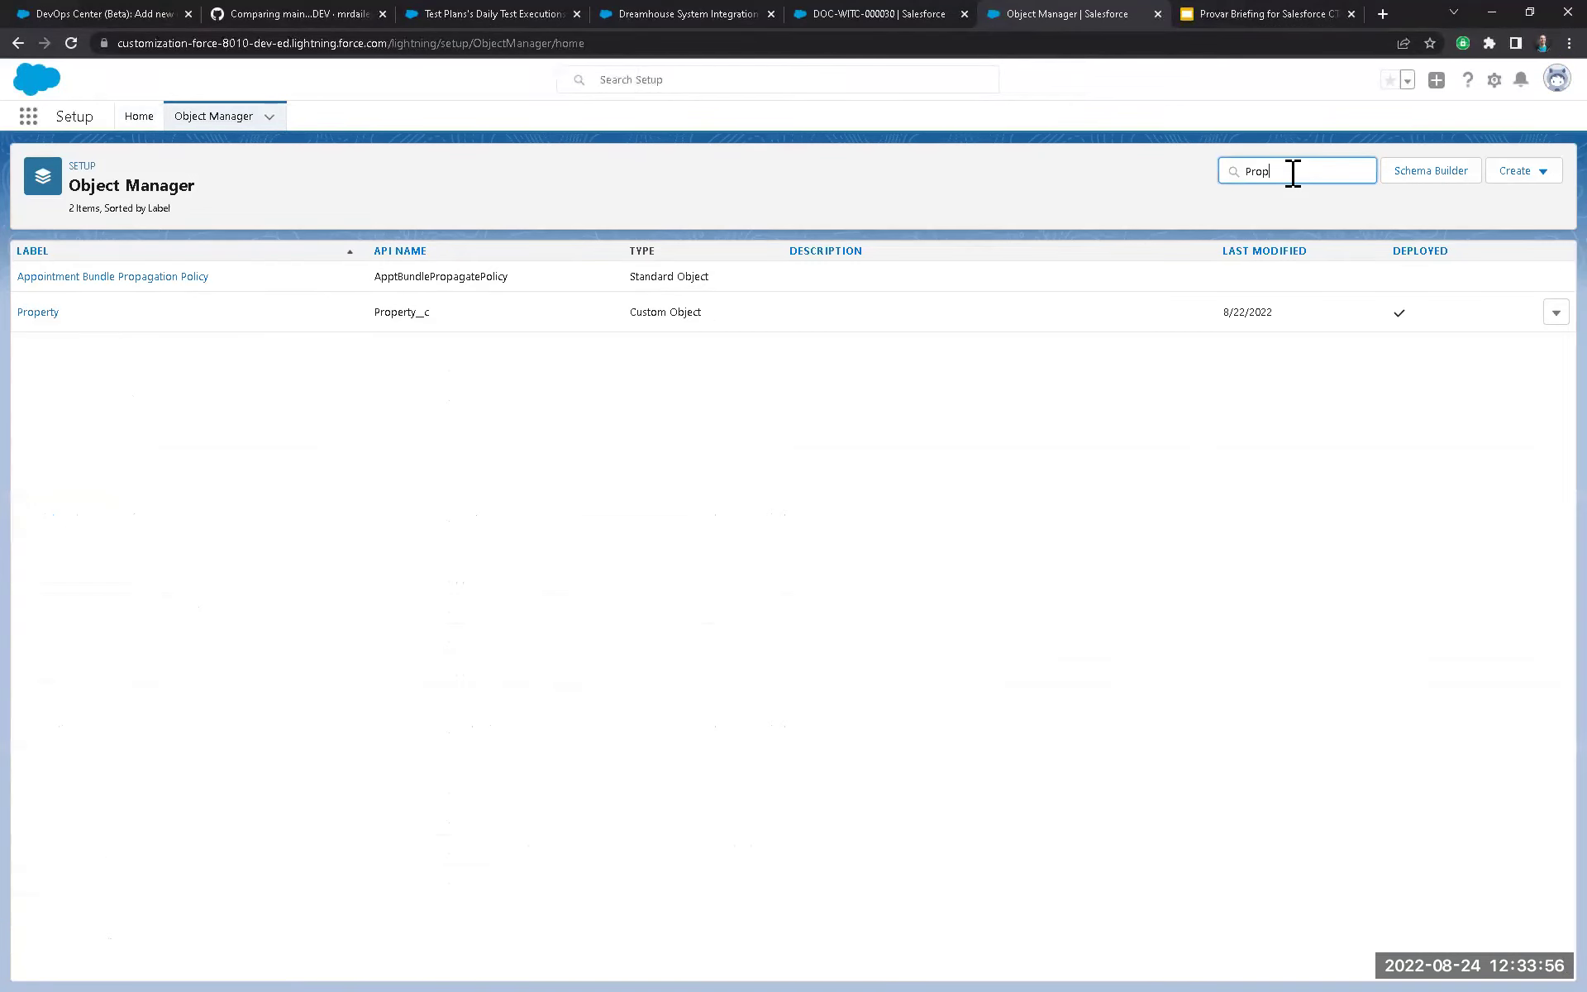
pyautogui.click(39, 313)
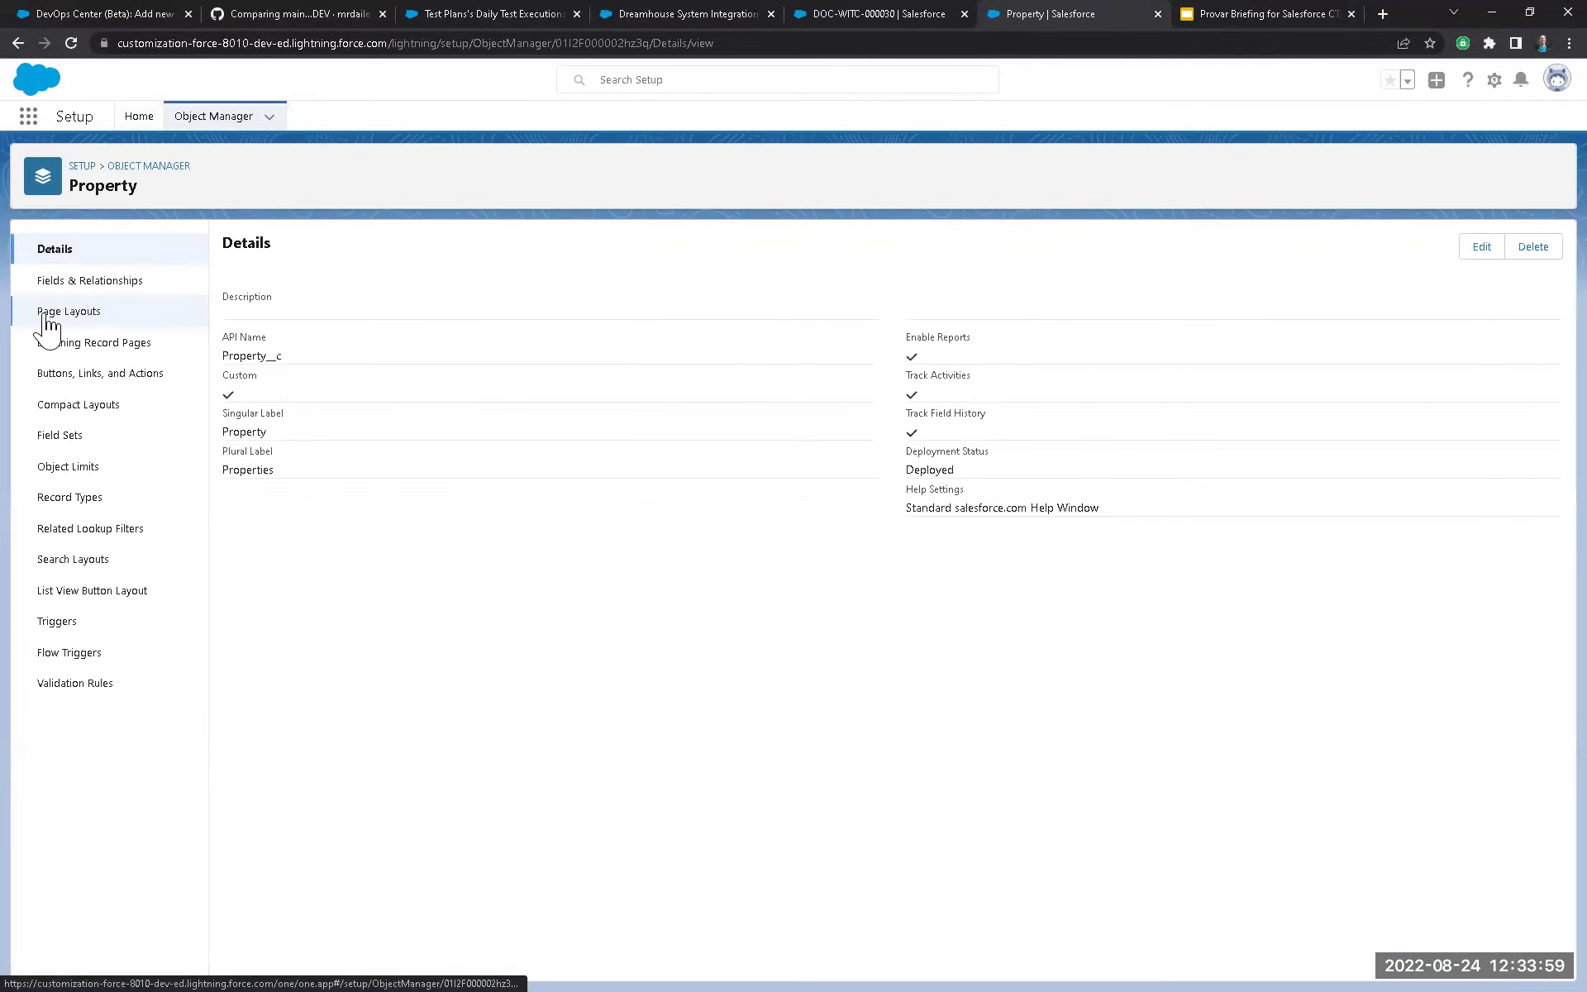
# Start a new custom field on the Property object and choose Text as its data type.
pyautogui.click(131, 285)
pyautogui.click(1207, 250)
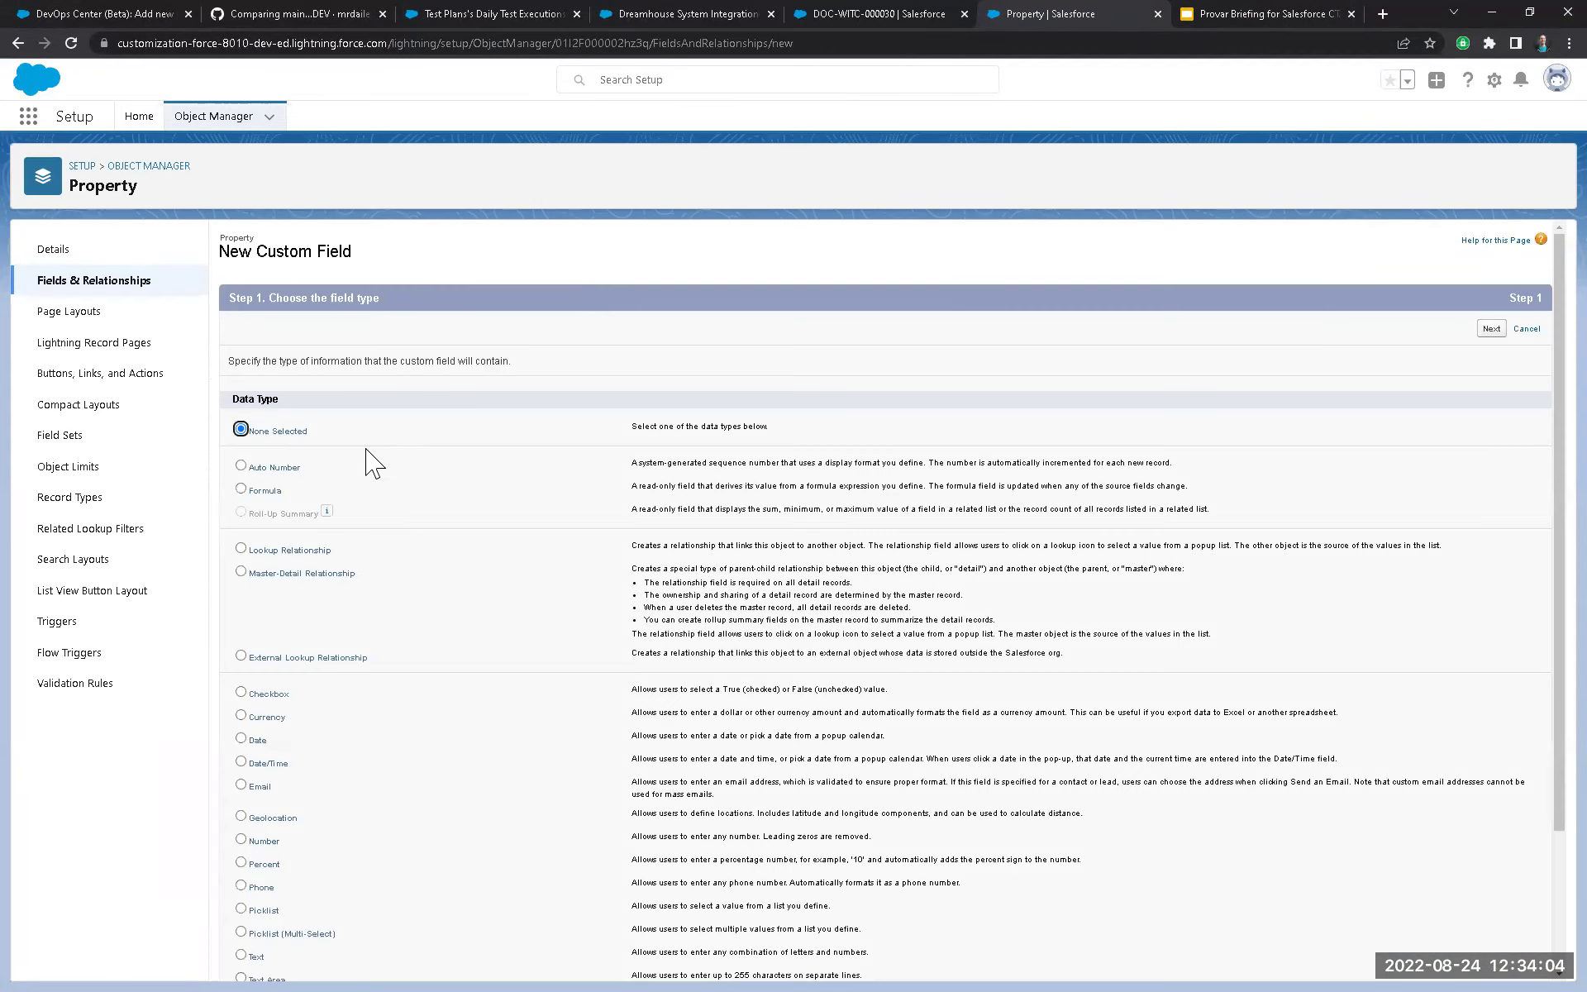
pyautogui.scroll(-2, 256, 795)
pyautogui.click(252, 783)
pyautogui.scroll(2, 432, 754)
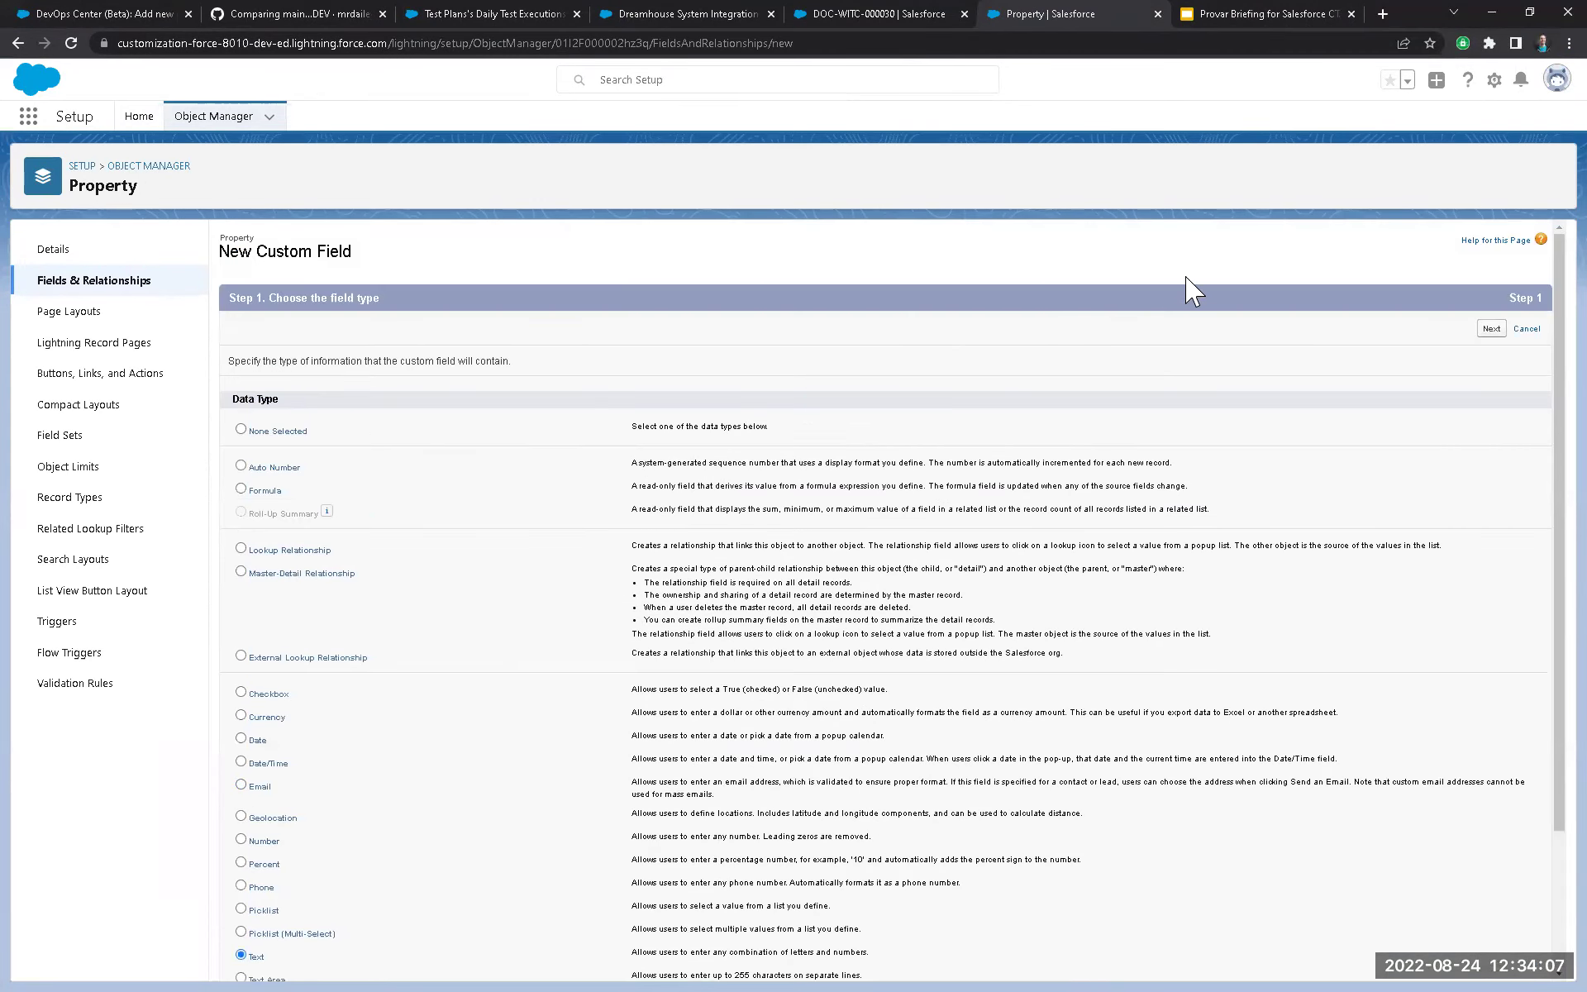
pyautogui.click(1490, 329)
# Label the new field Email, set its length to 25, and continue to field-level security.
pyautogui.click(614, 365)
pyautogui.write('Email')
pyautogui.click(562, 422)
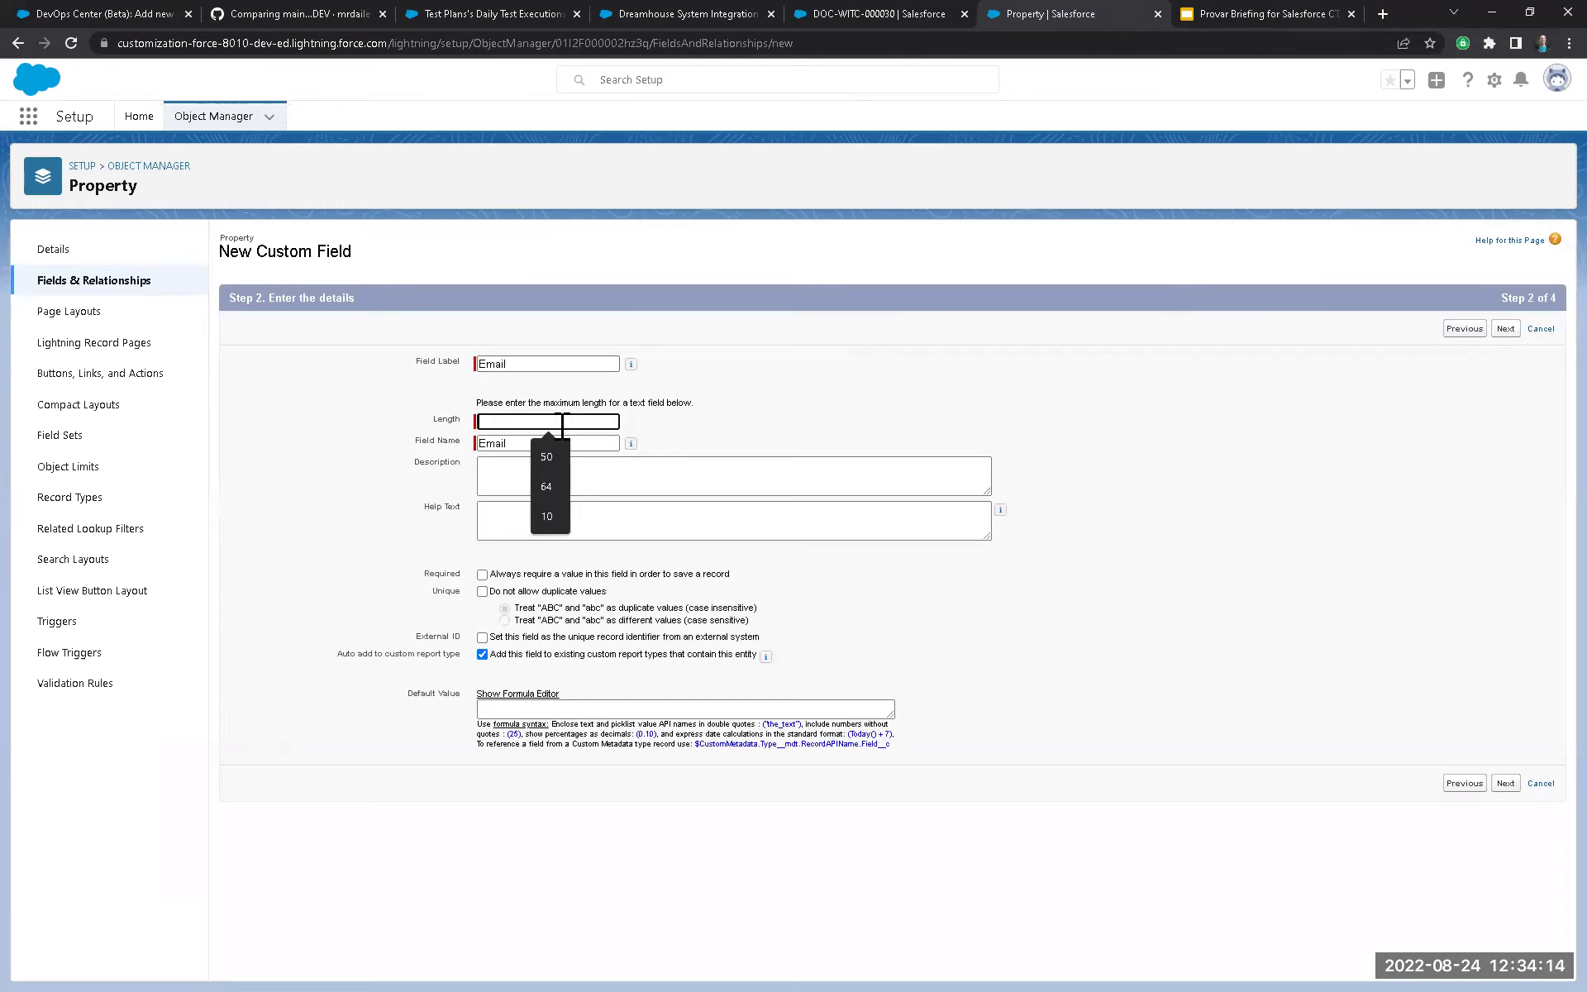
pyautogui.write('25')
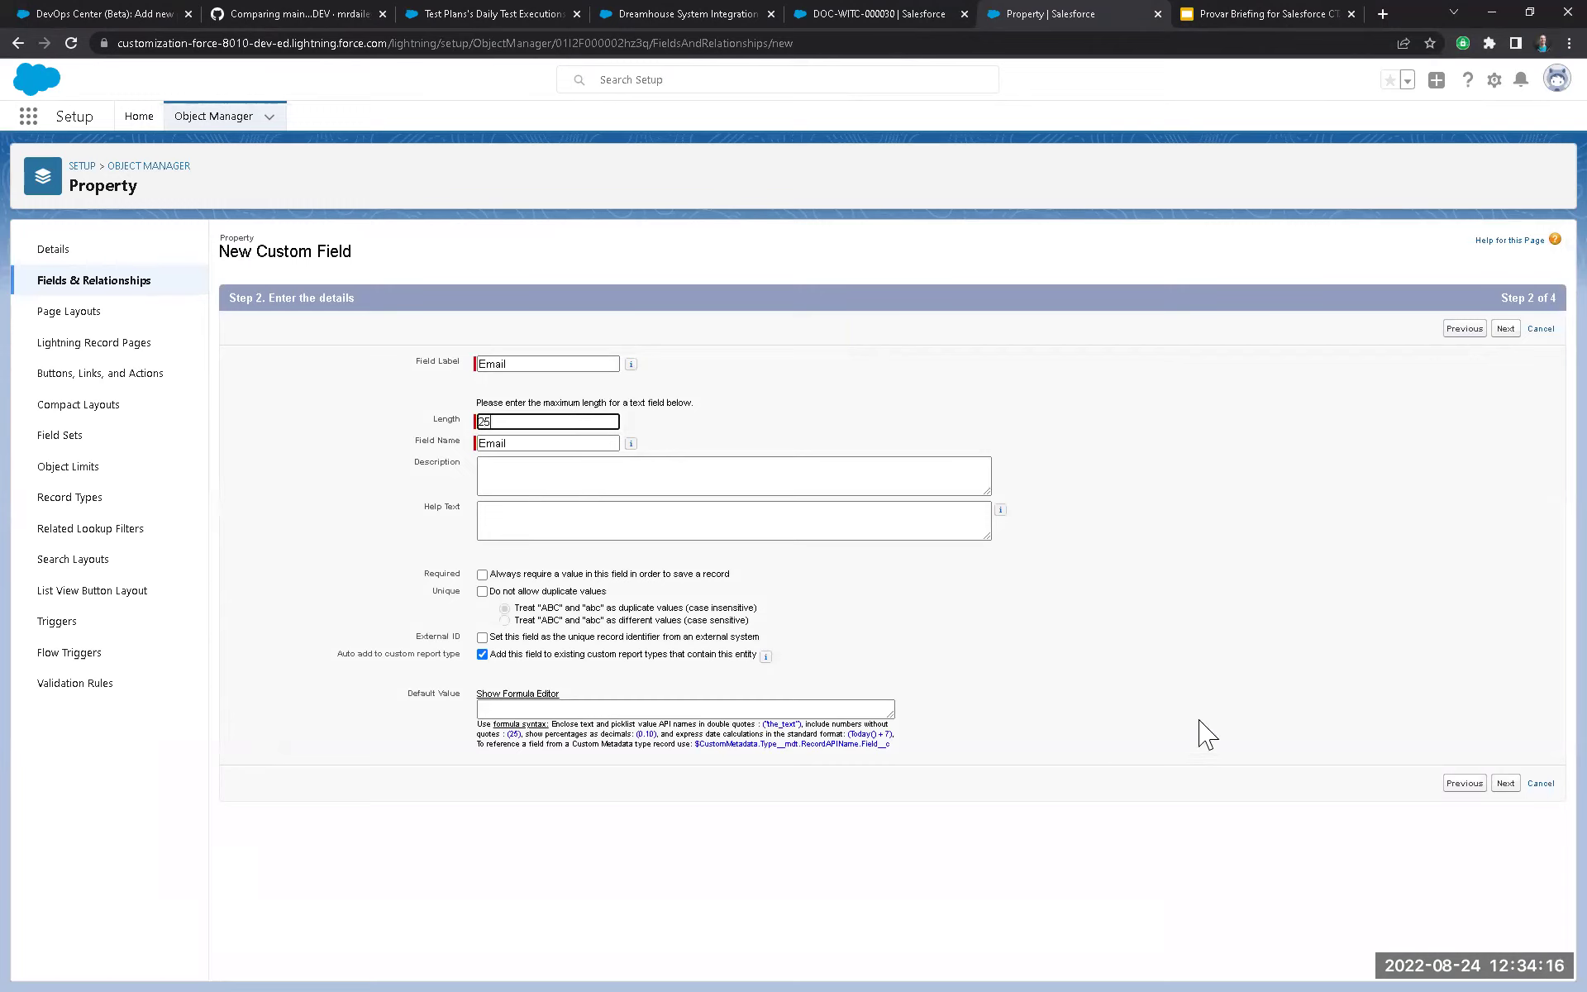
pyautogui.click(1504, 783)
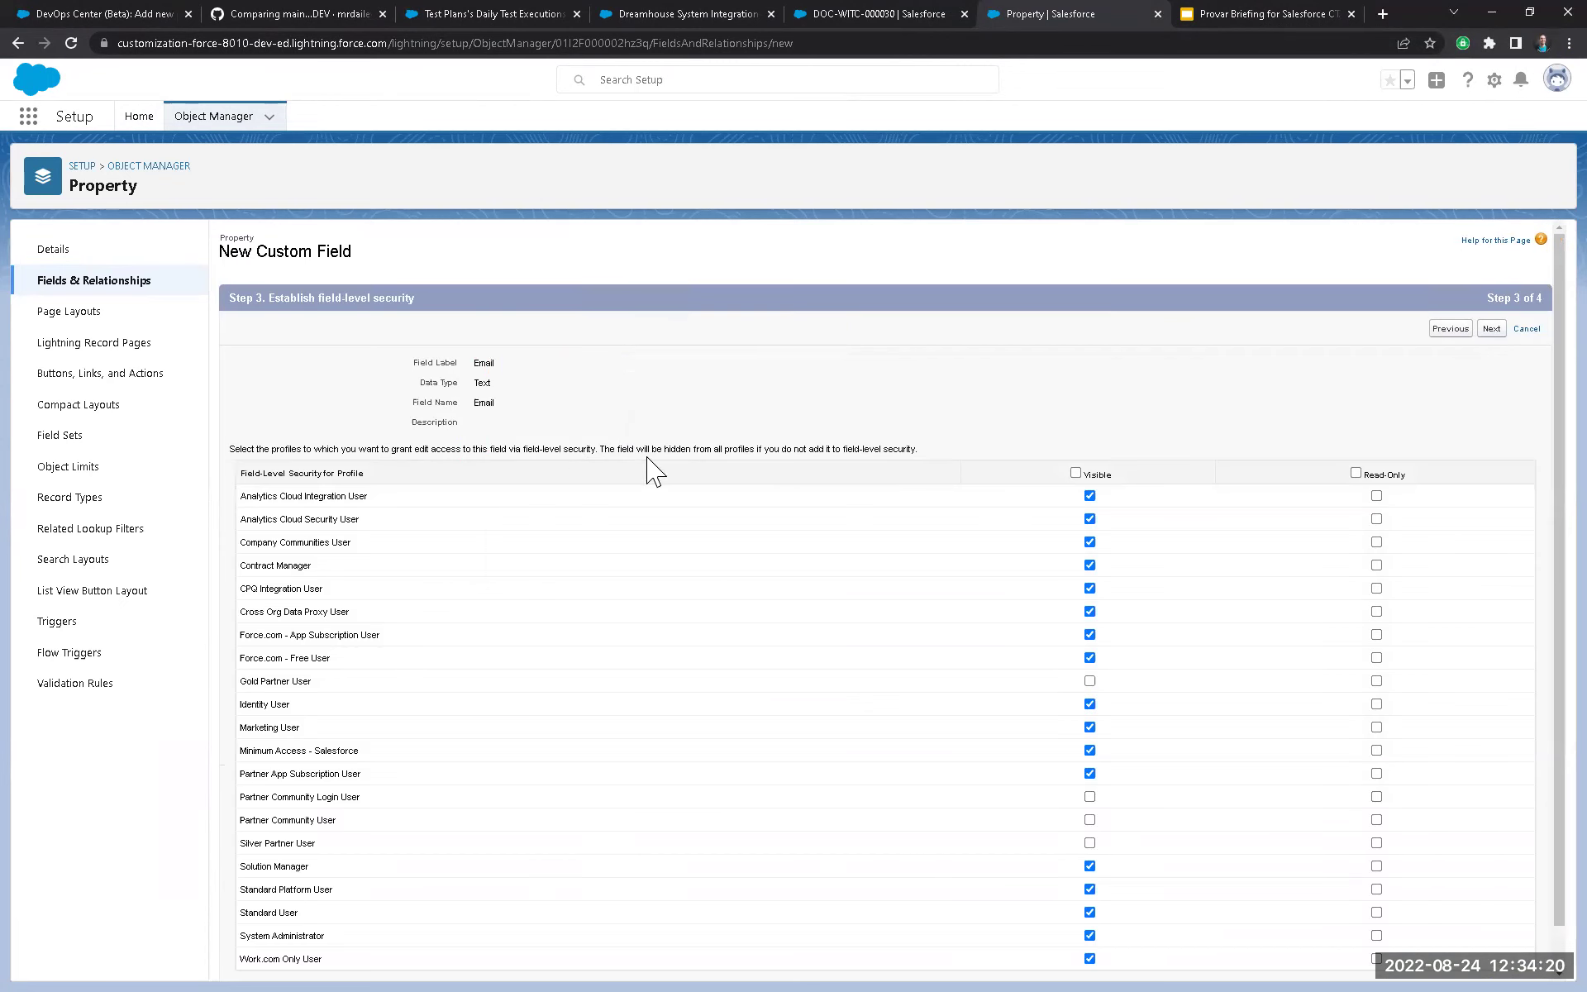
# Make the Email field visible to all profiles, save it, and check it in the Property object's field list.
pyautogui.click(1076, 472)
pyautogui.scroll(-1, 1286, 405)
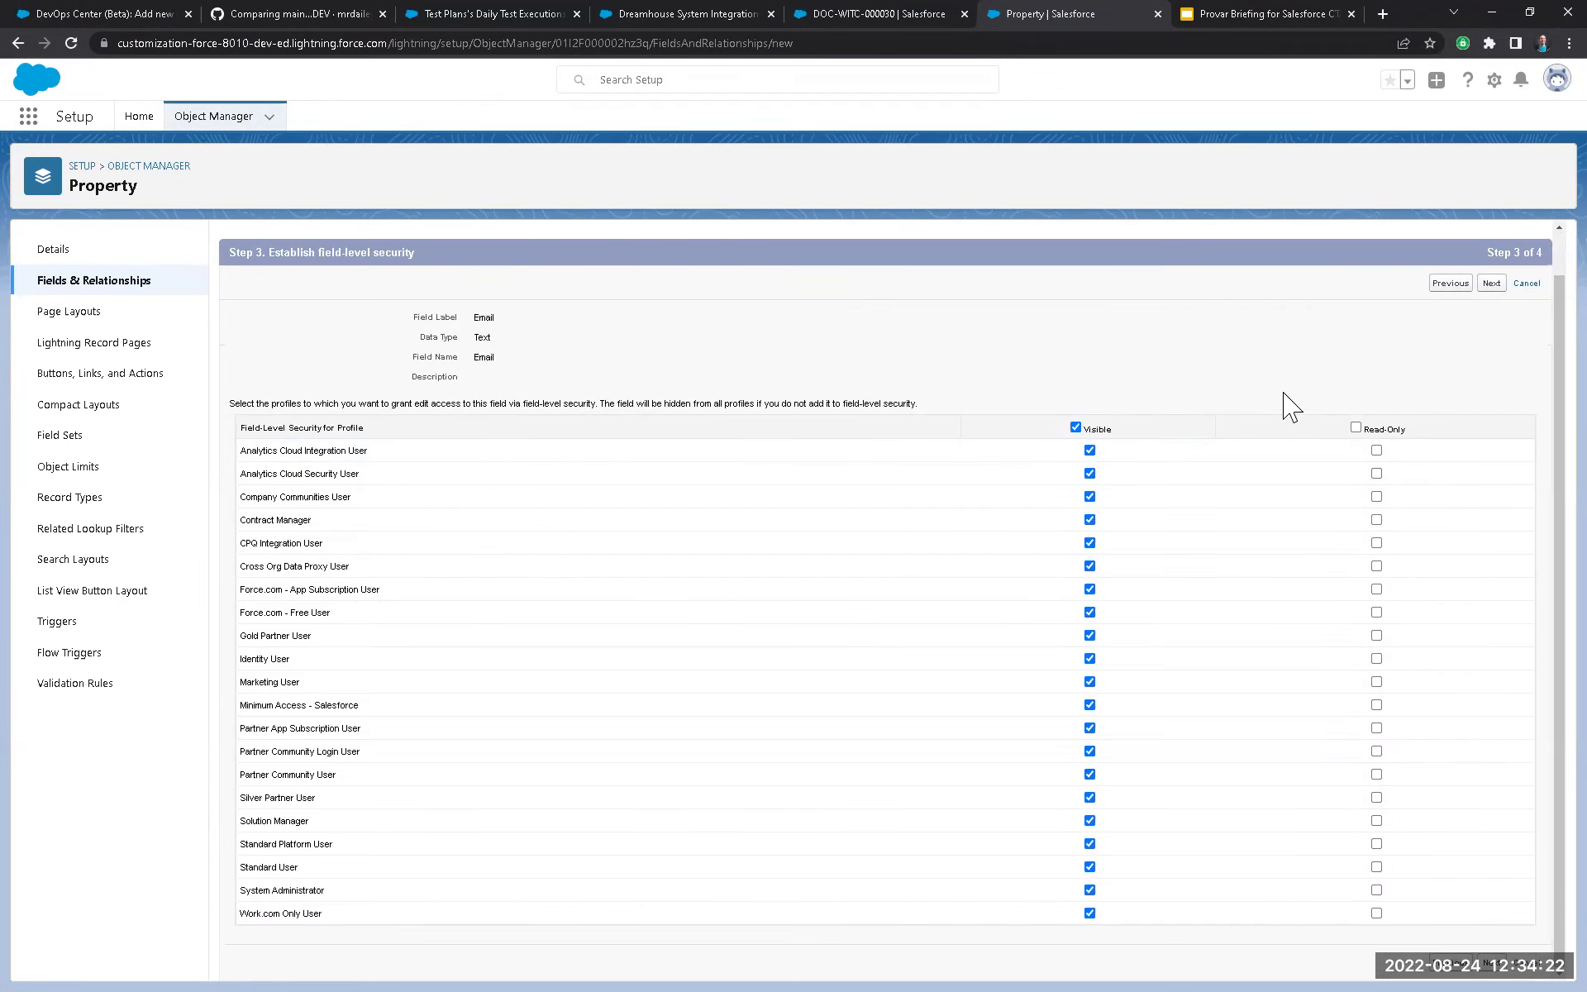
pyautogui.click(1486, 285)
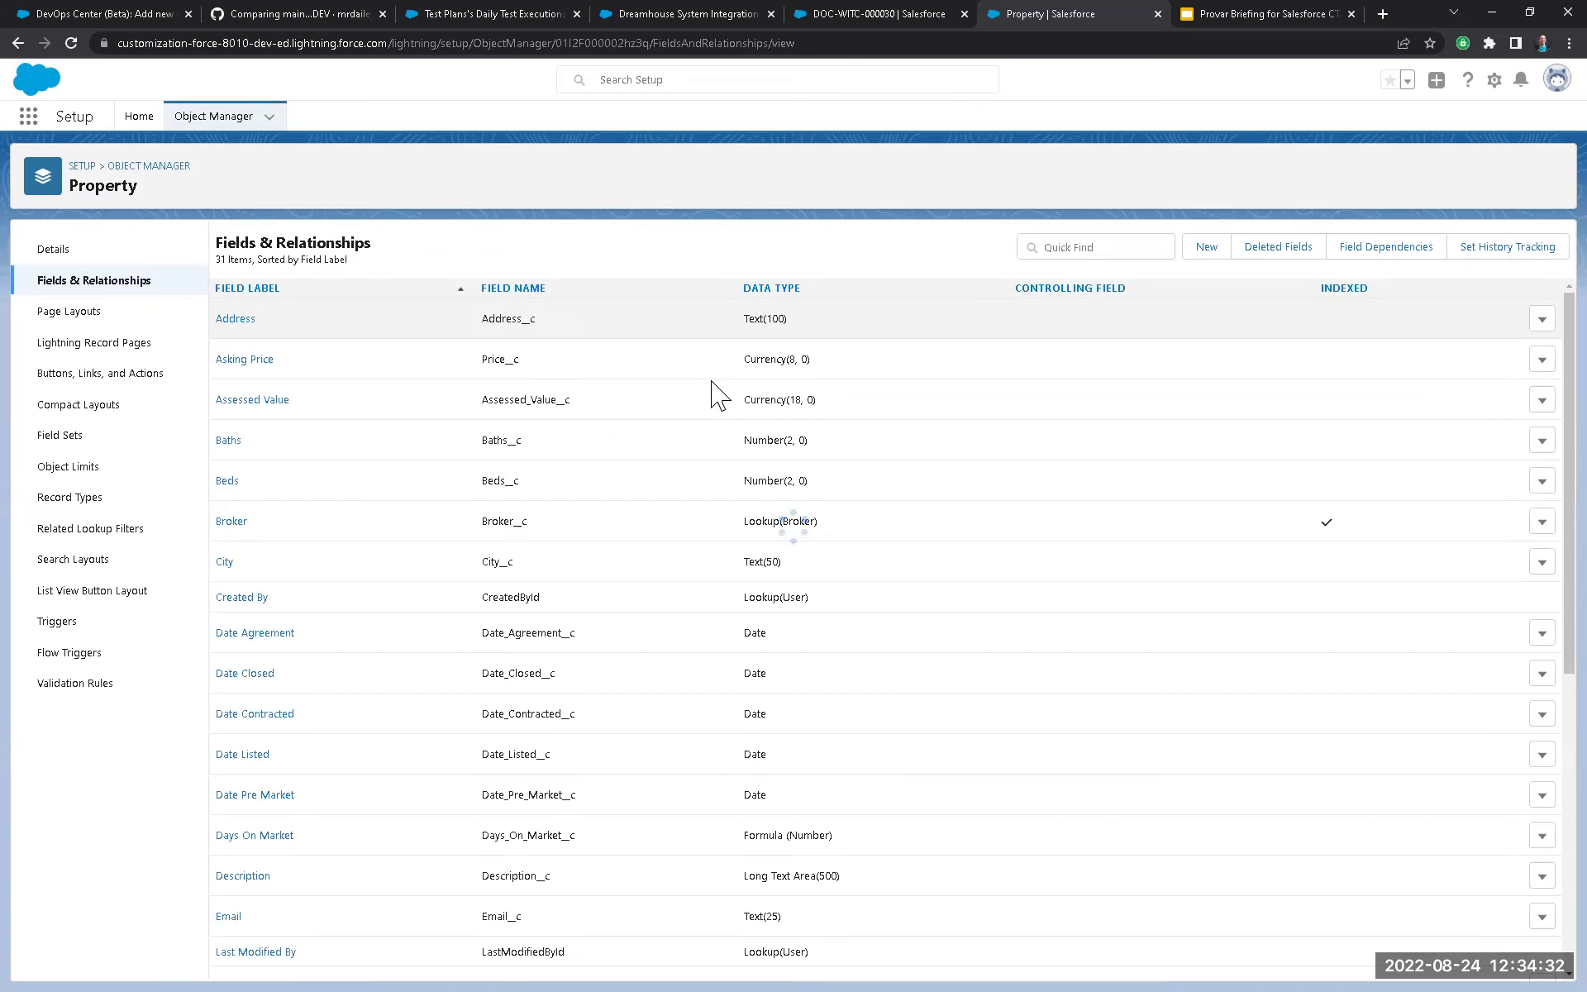
pyautogui.scroll(-4, 496, 744)
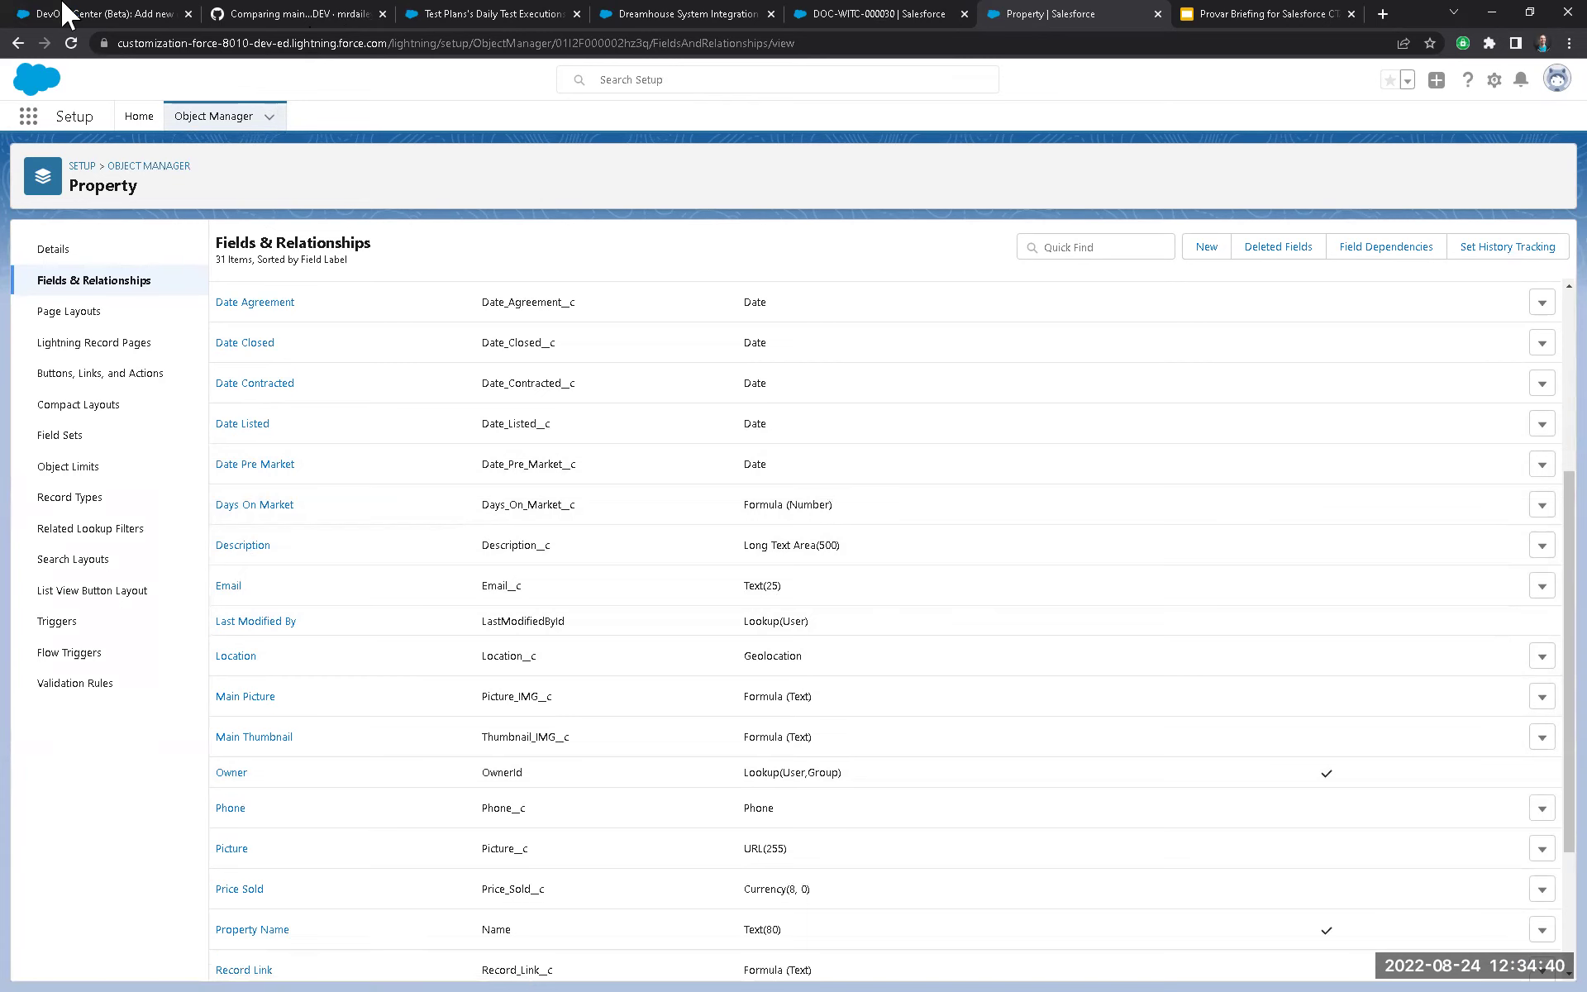
# Pull the scratch org changes in DevOps Center and commit Property__c.Email__c and Property__c-Property Layout with the comment "Updates to add new custom field Email to Property object".
pyautogui.click(100, 14)
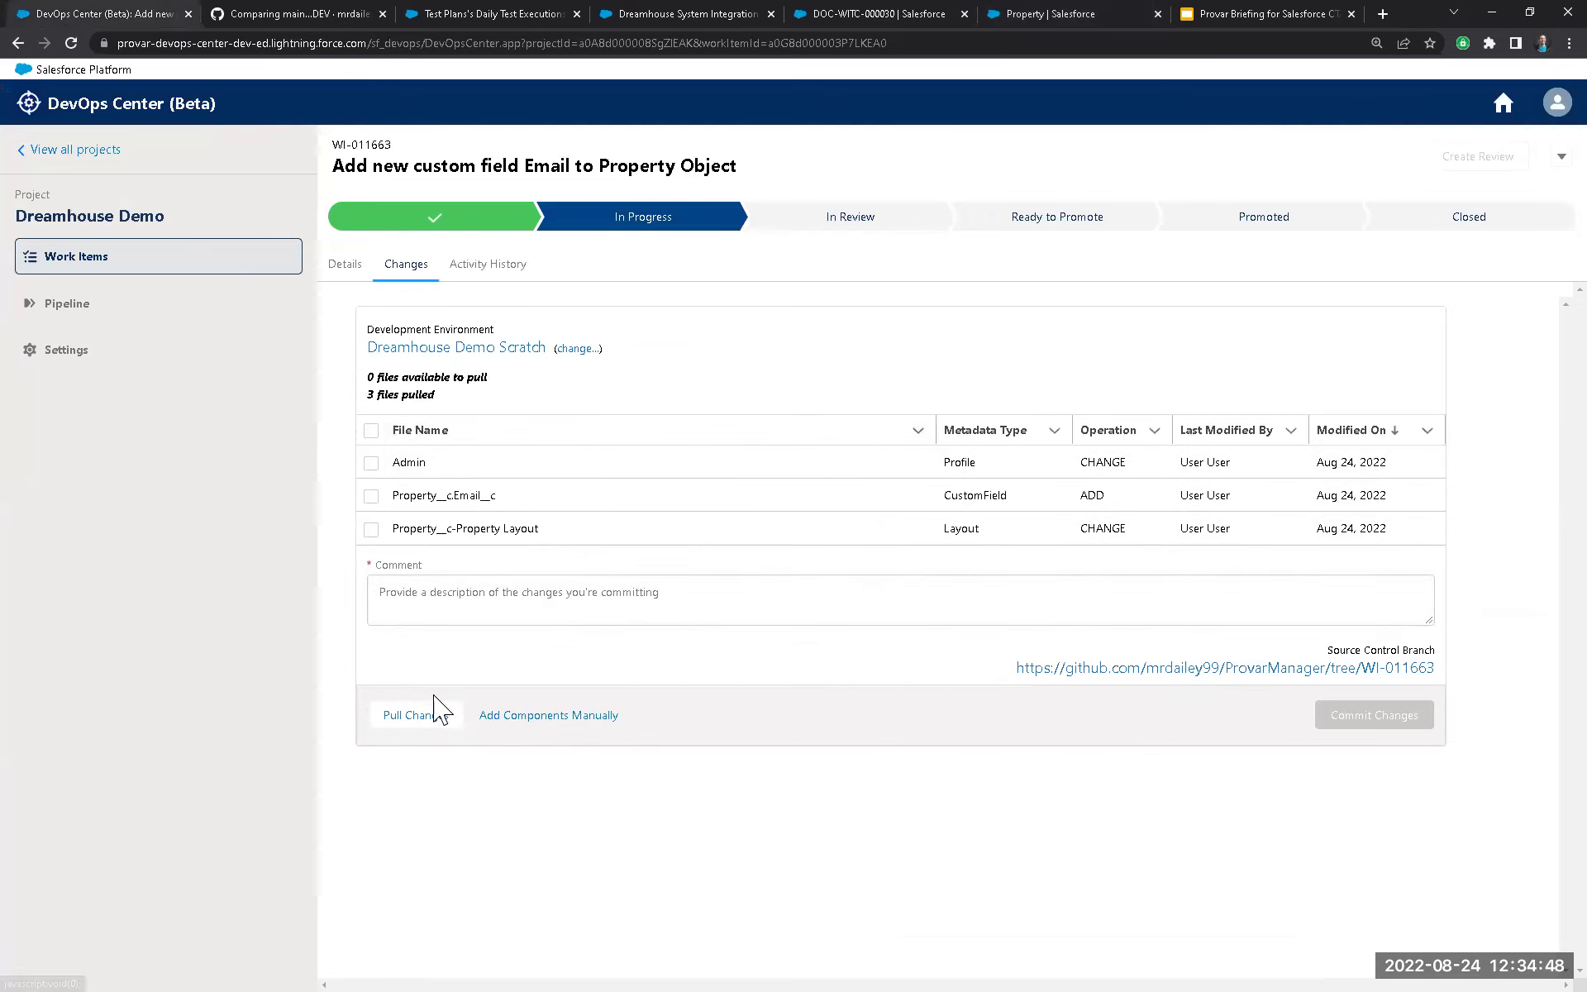
pyautogui.click(412, 716)
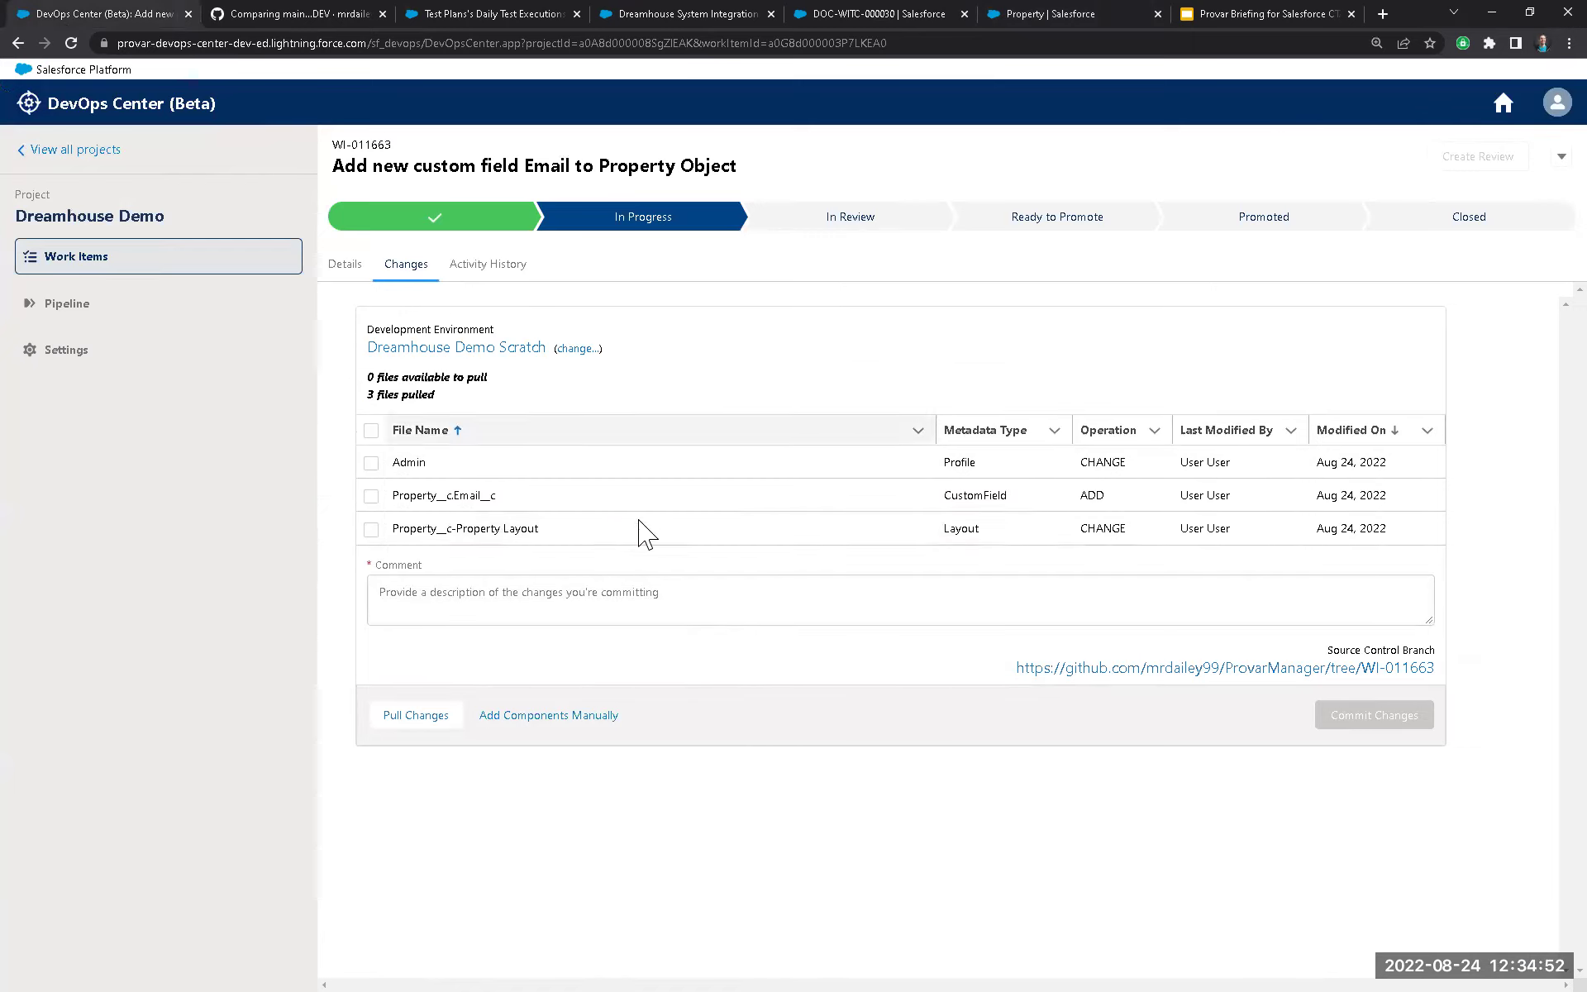
pyautogui.click(371, 496)
pyautogui.click(371, 529)
pyautogui.click(527, 592)
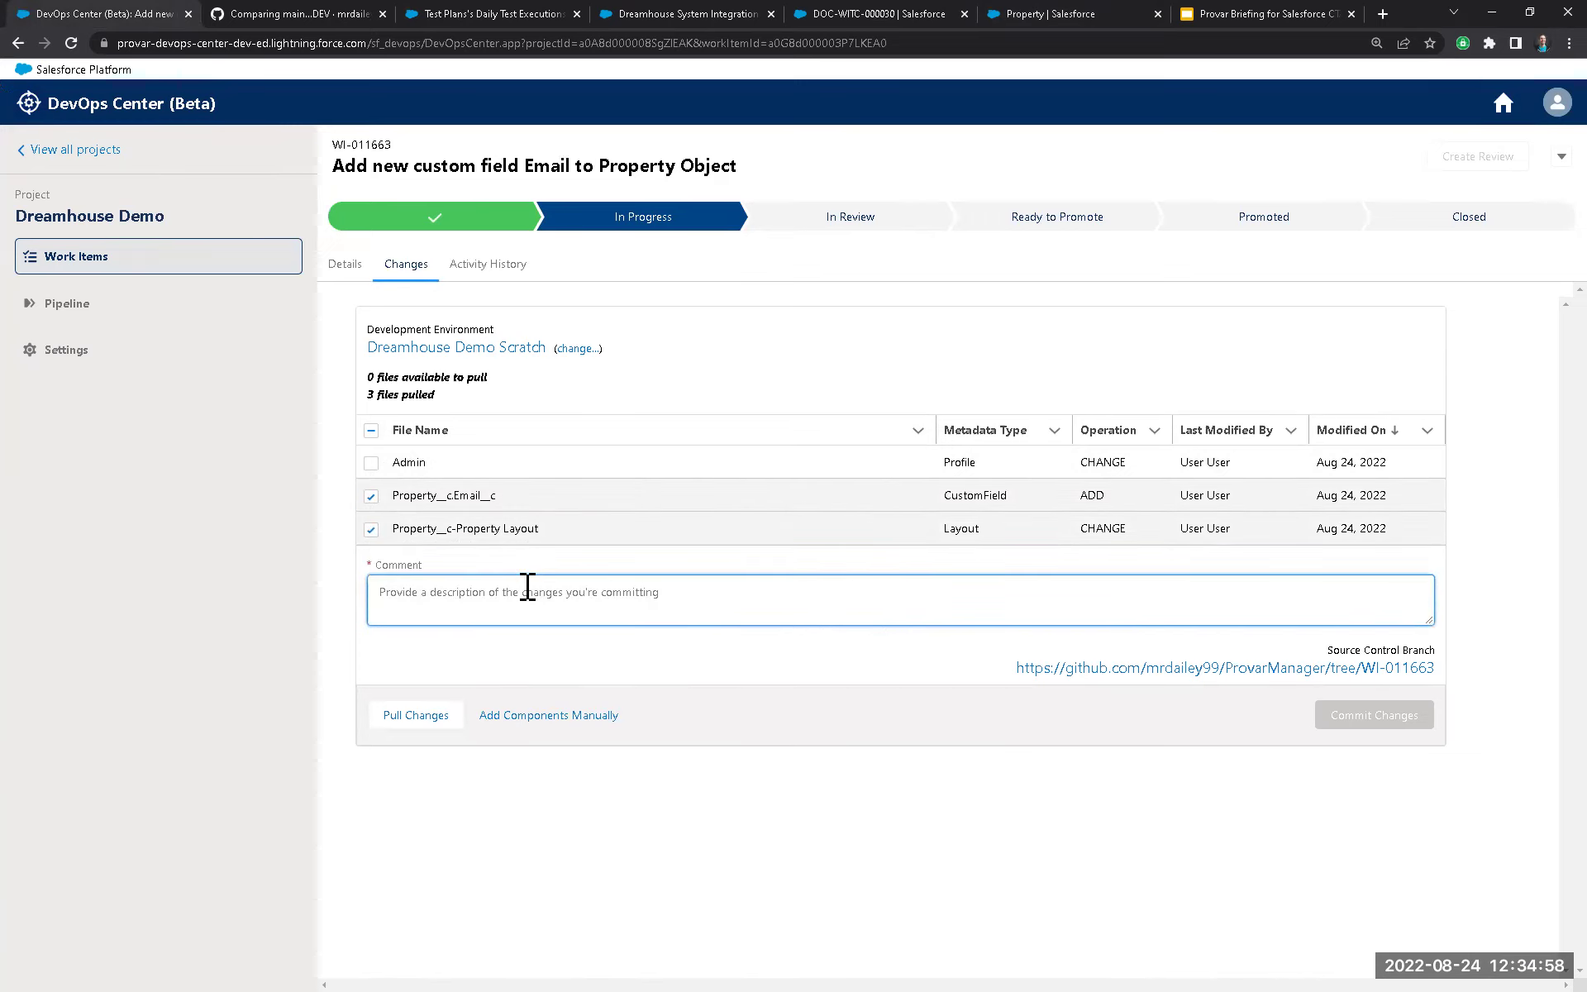
pyautogui.write('Updates to add new custom field Email to Property object')
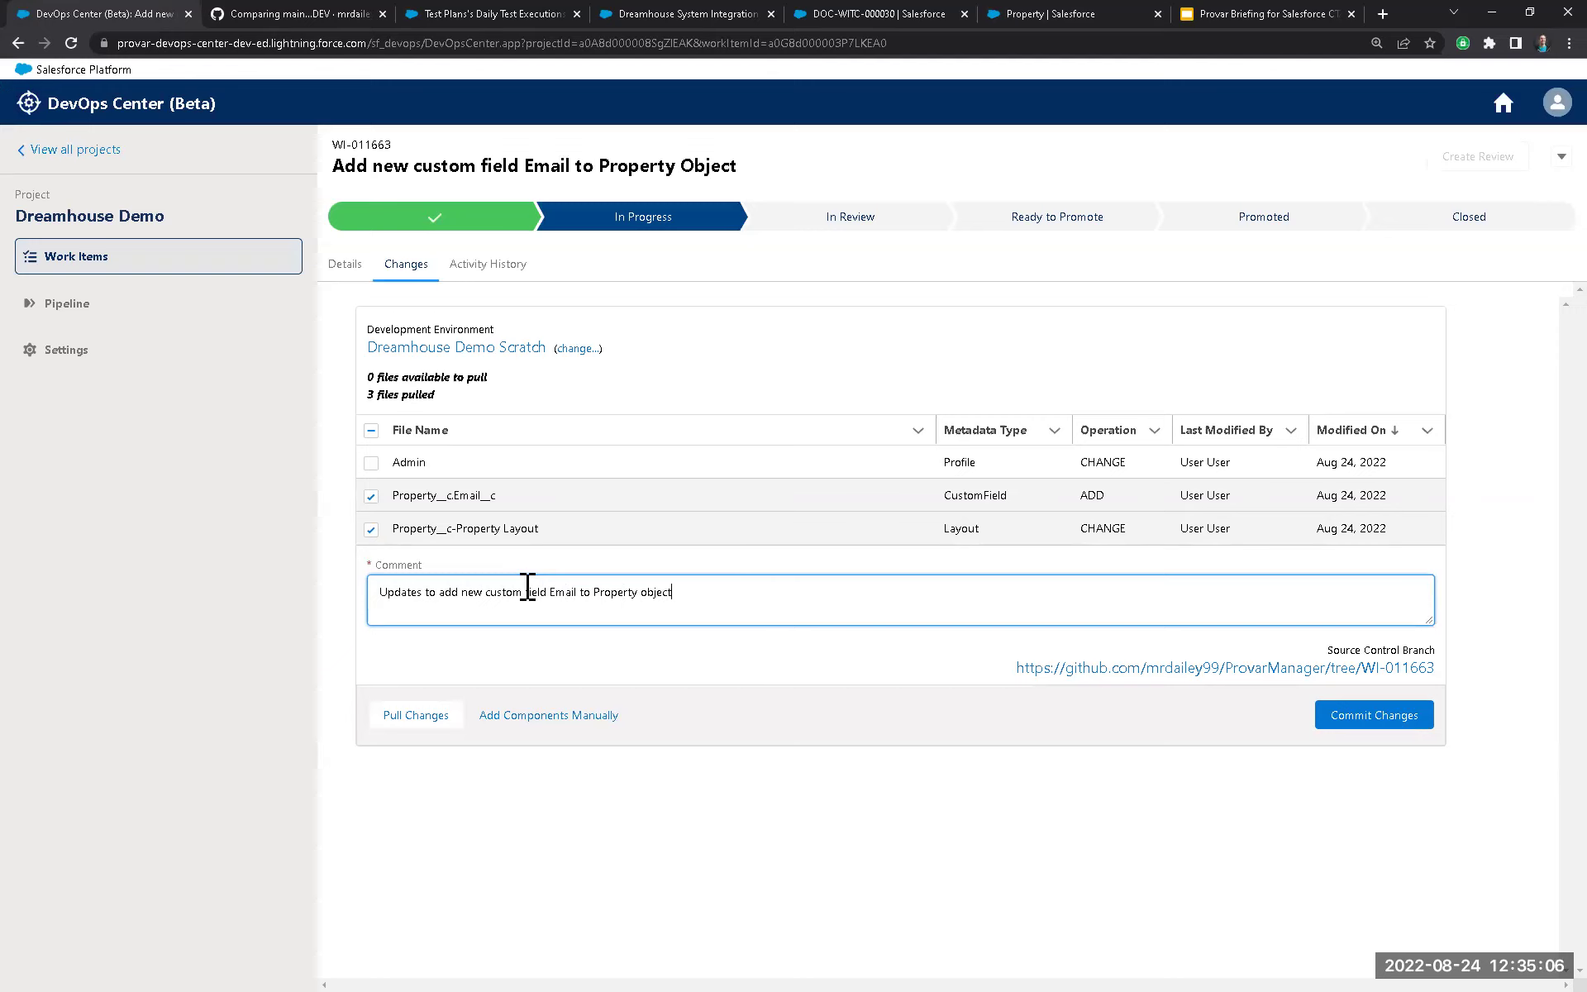
pyautogui.click(1348, 724)
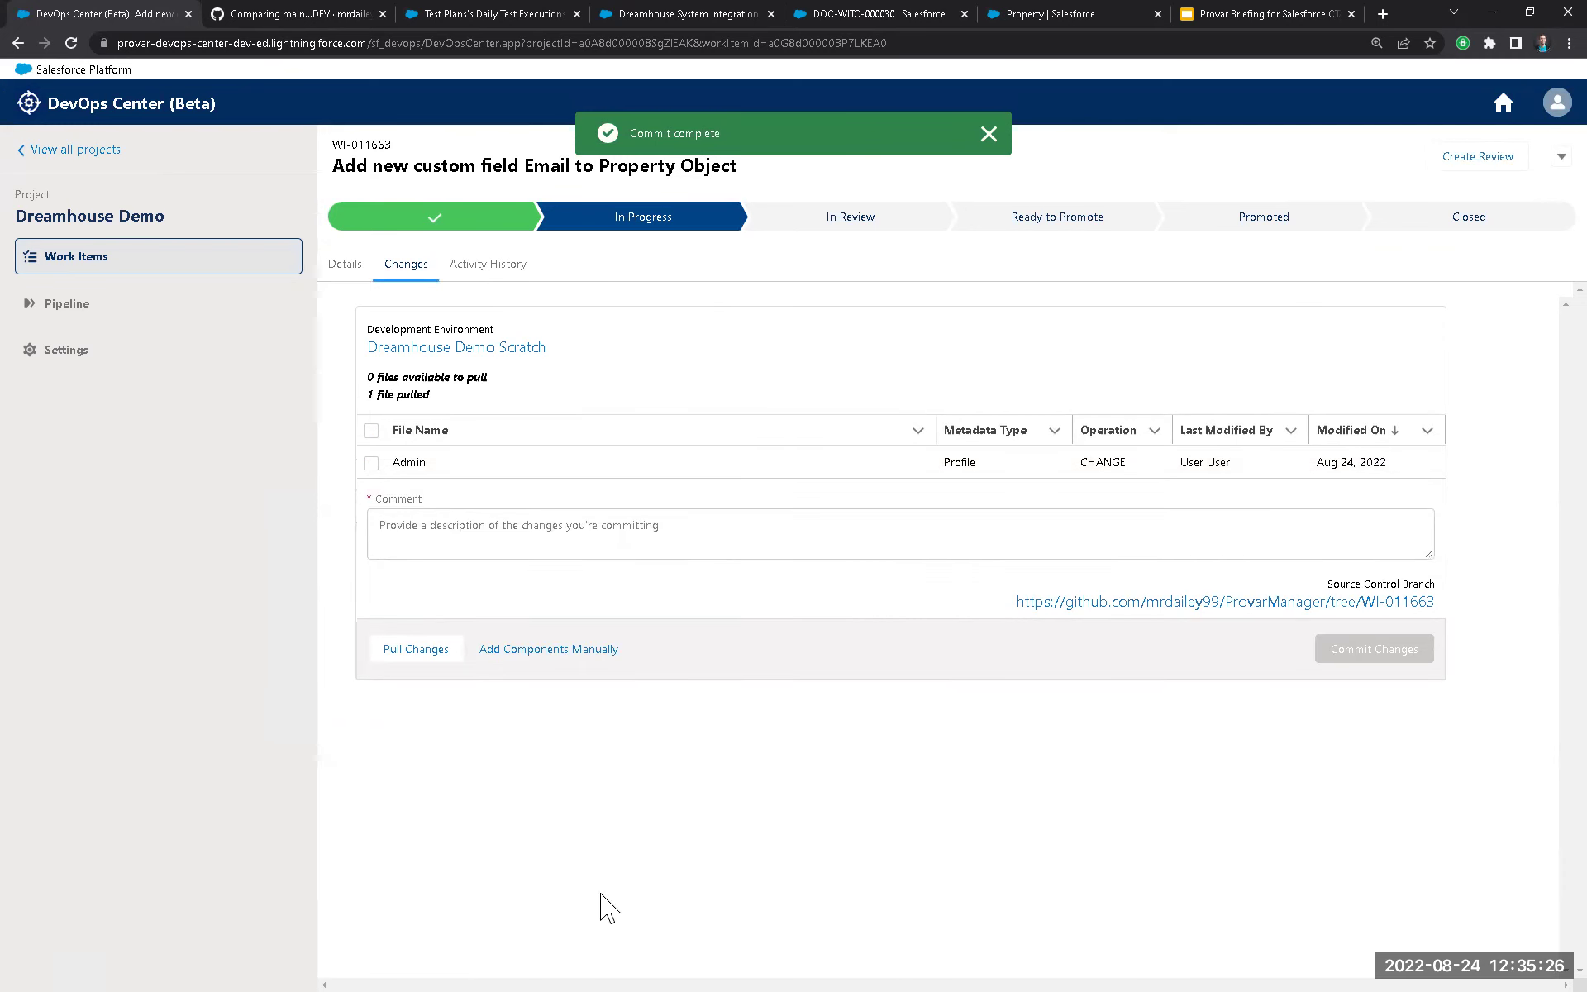
# View the WI-011663 branch of the ProvarManager repository on GitHub and glance at the local project in Visual Studio Code.
pyautogui.click(333, 14)
pyautogui.click(186, 138)
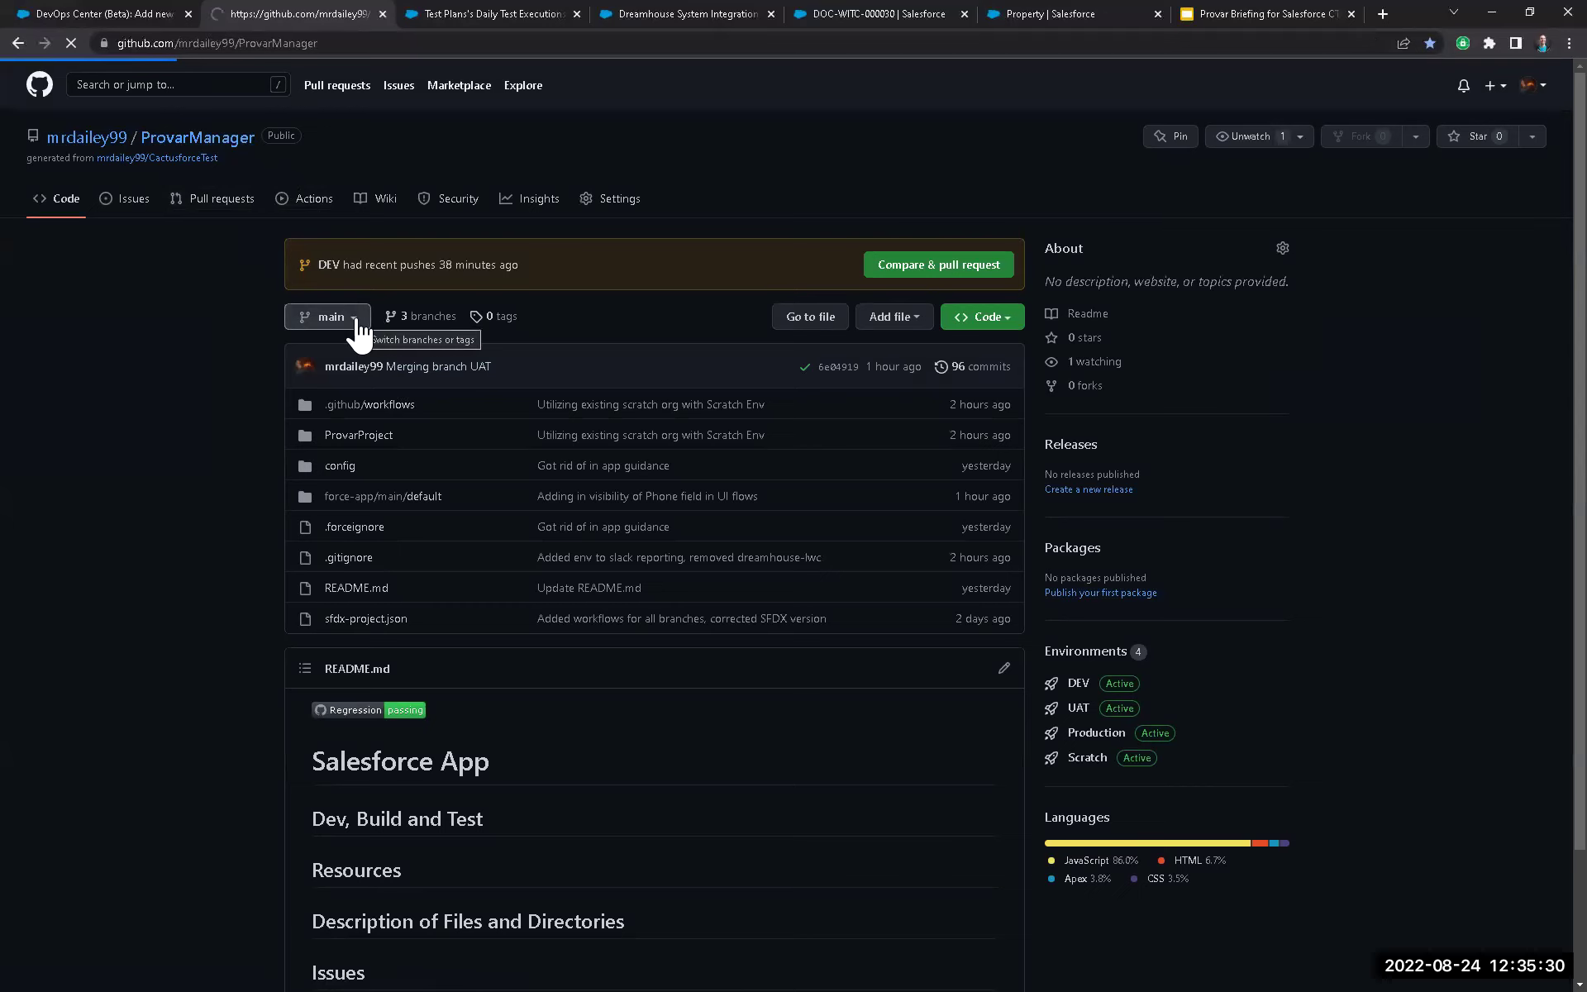
pyautogui.click(354, 322)
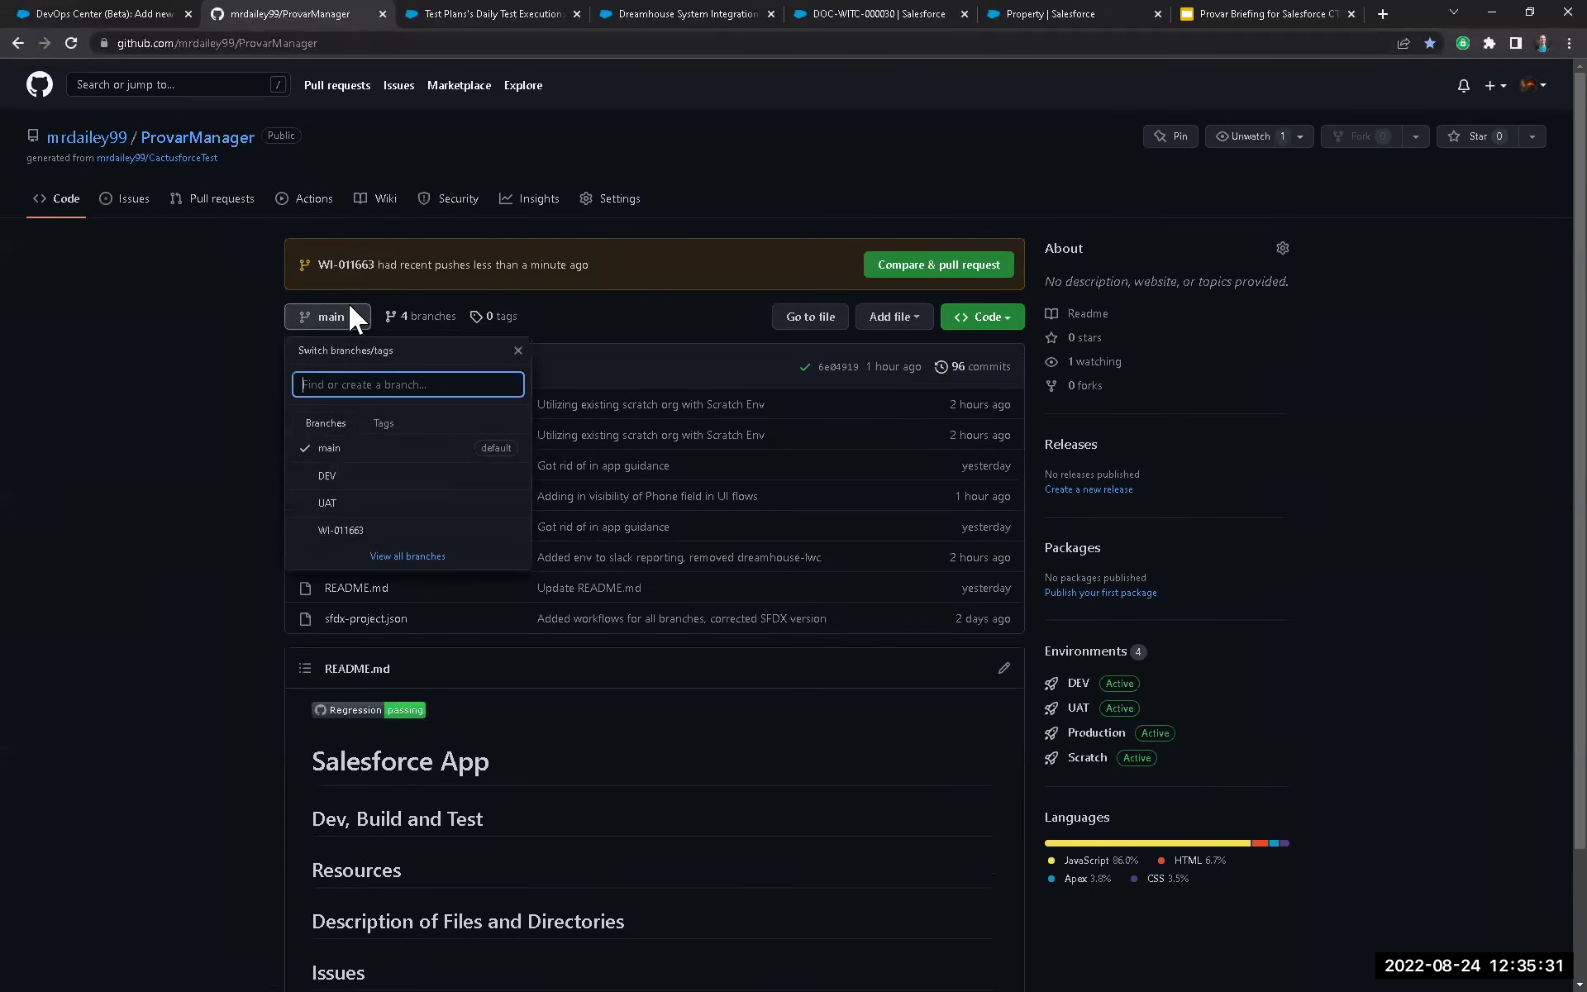
pyautogui.click(347, 537)
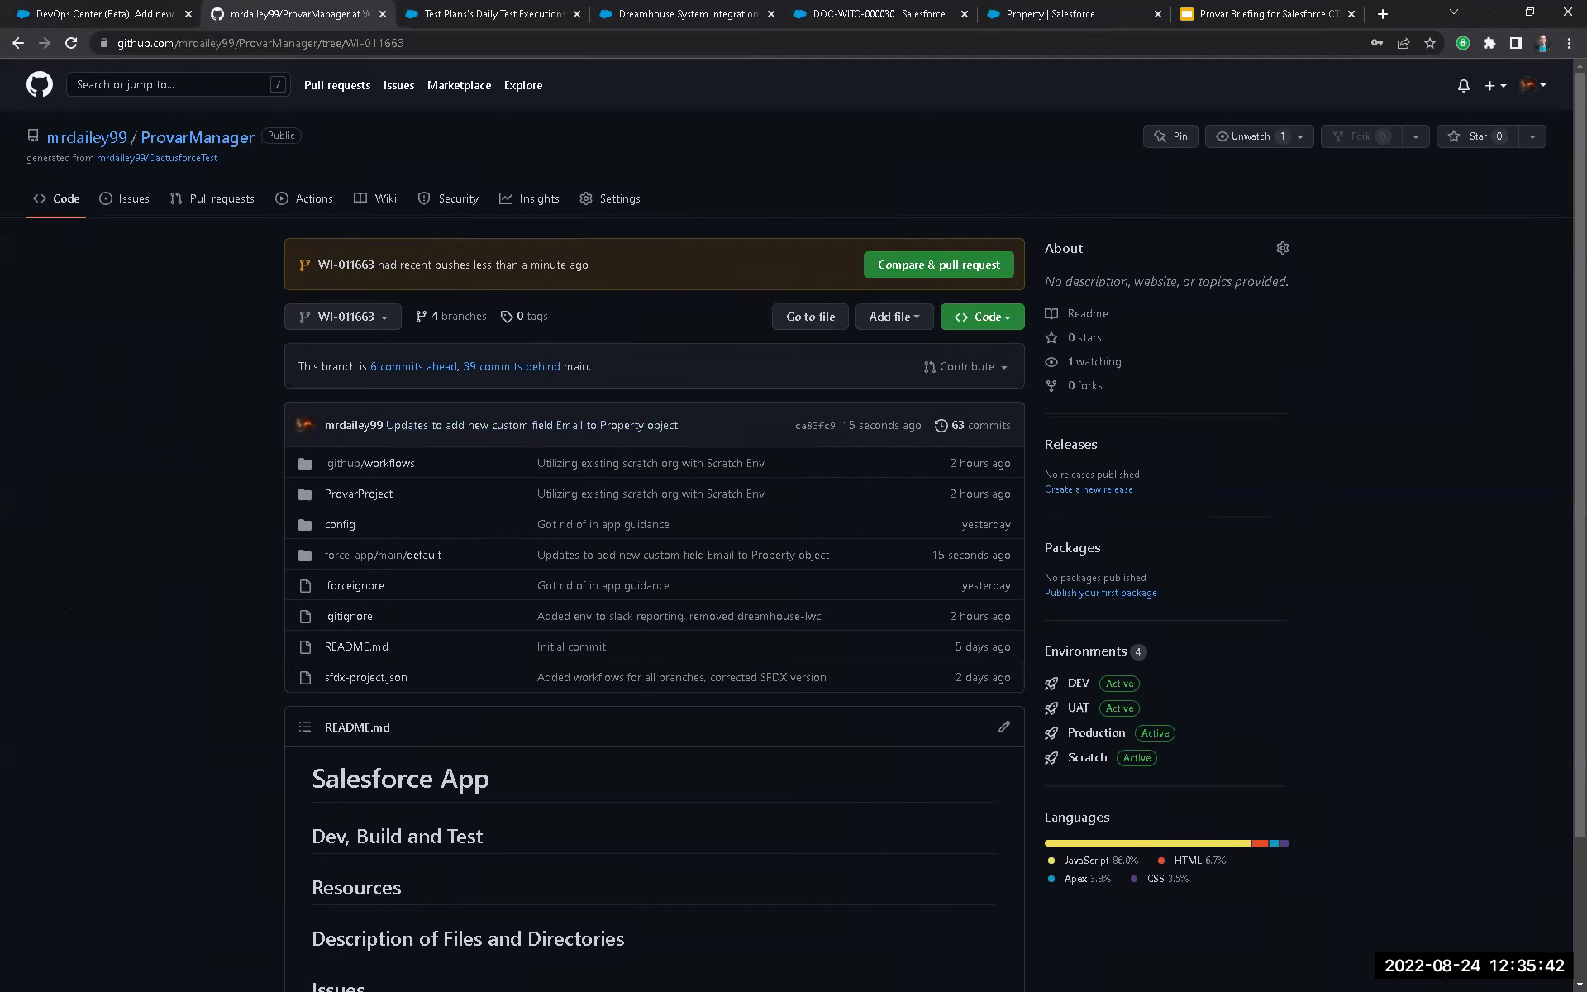
pyautogui.hotkey('alt', 'Tab')
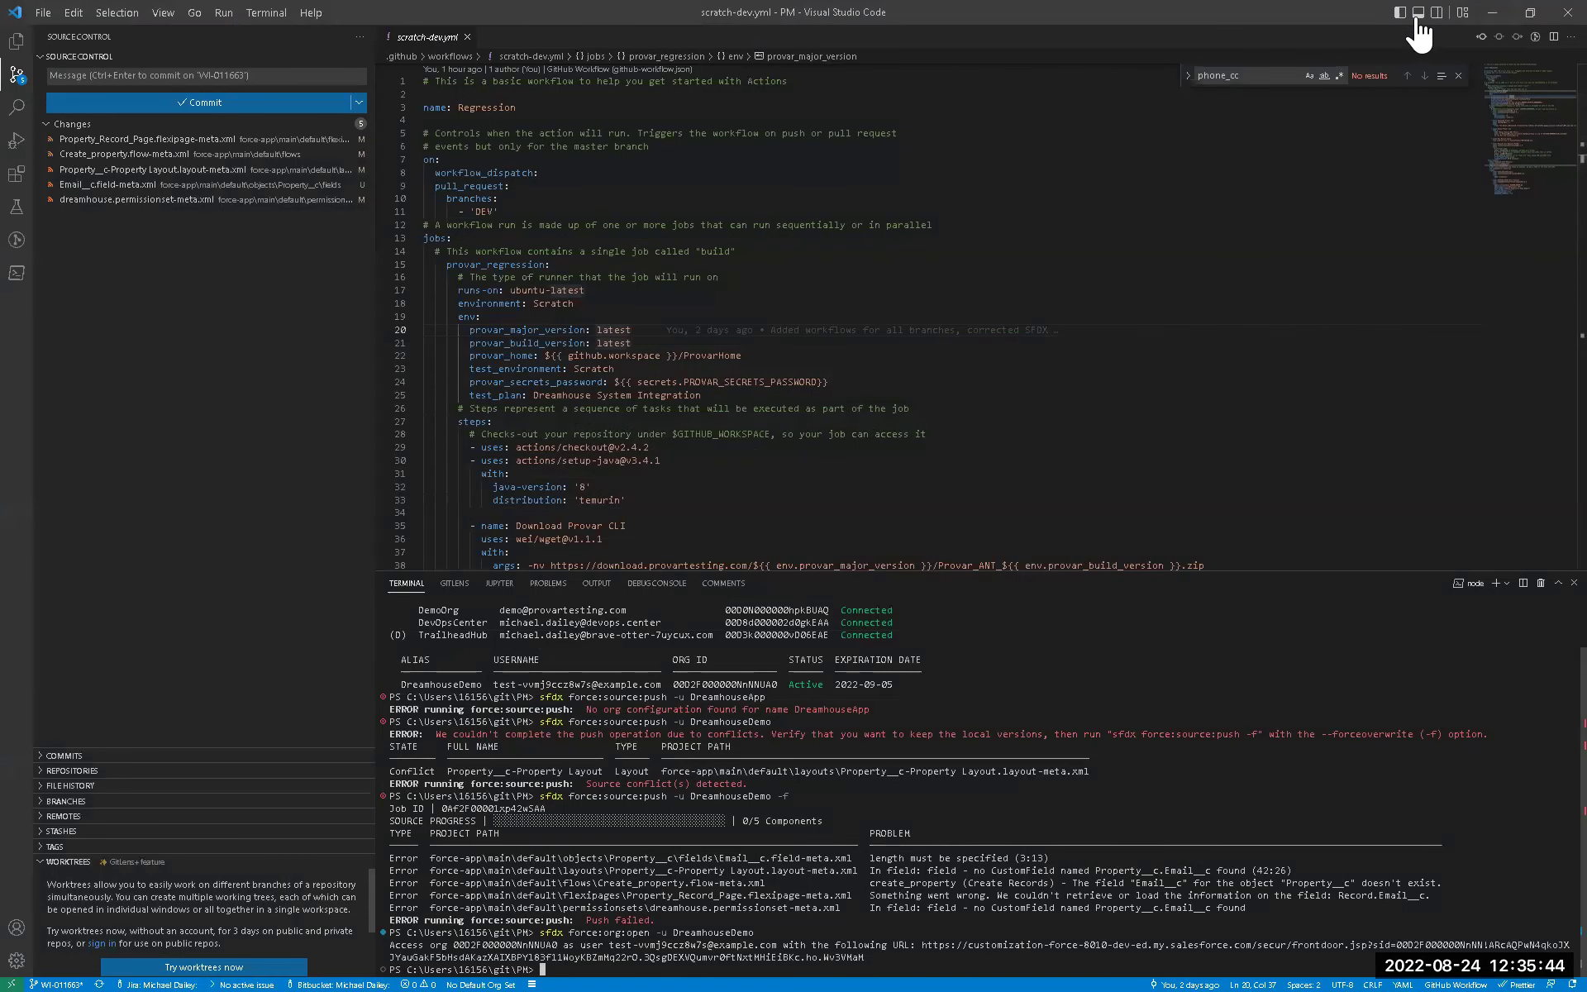
pyautogui.hotkey('alt', 'Tab')
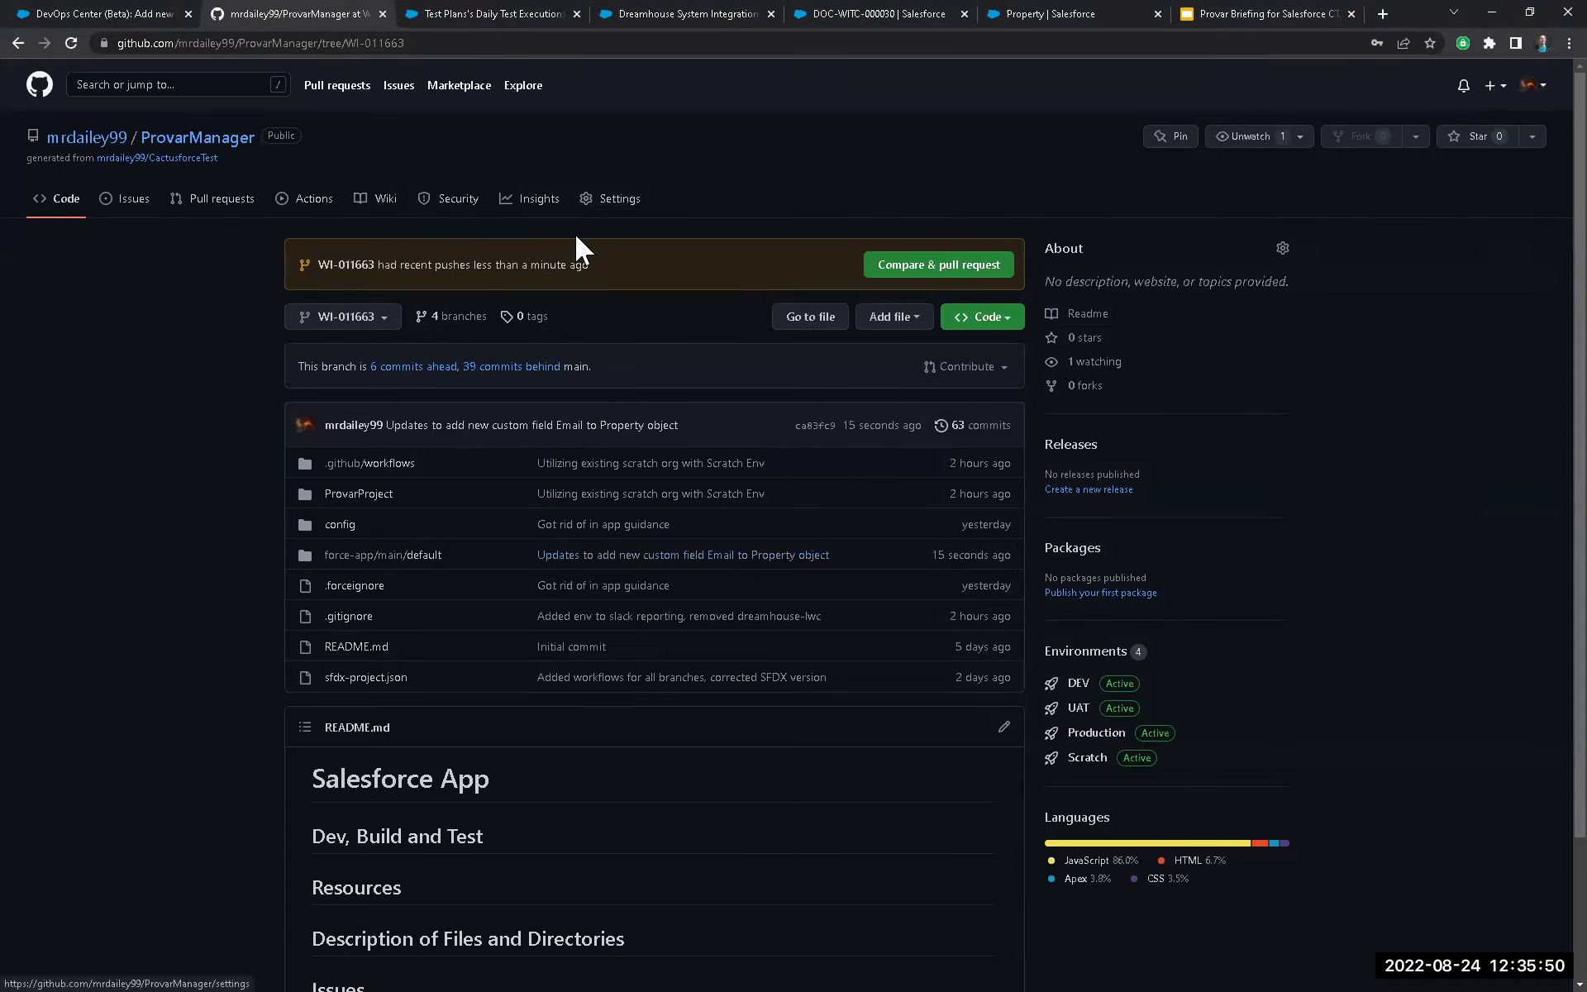
# Create a review for work item WI-011663 in DevOps Center and dismiss the notification.
pyautogui.click(62, 14)
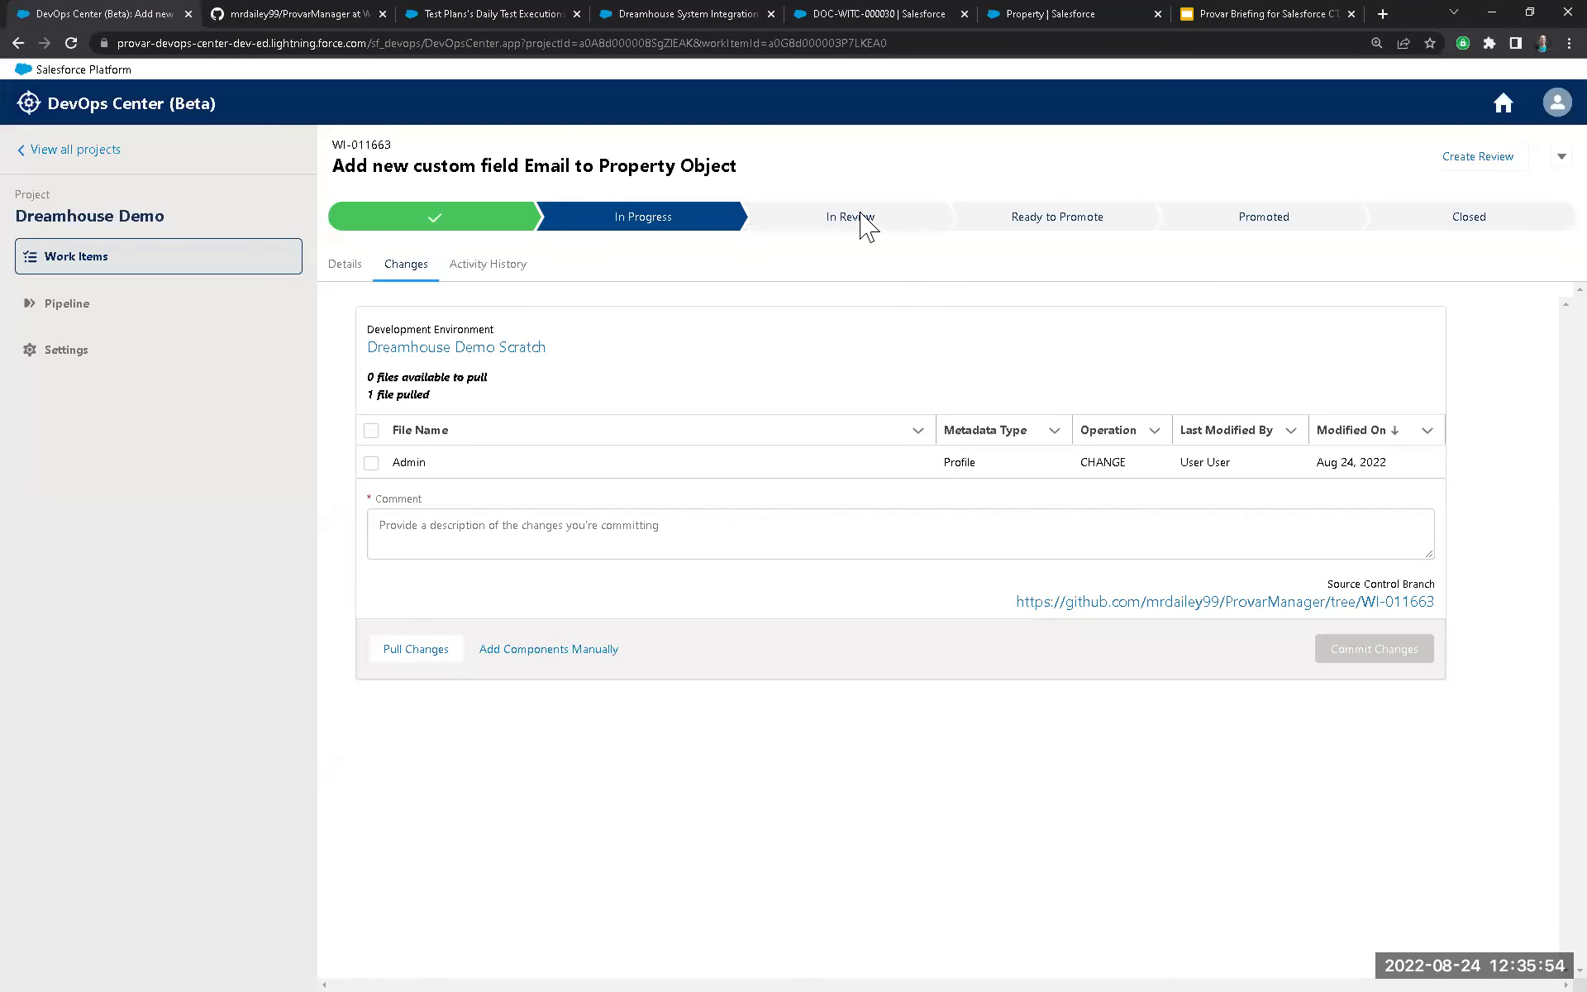
pyautogui.click(1447, 162)
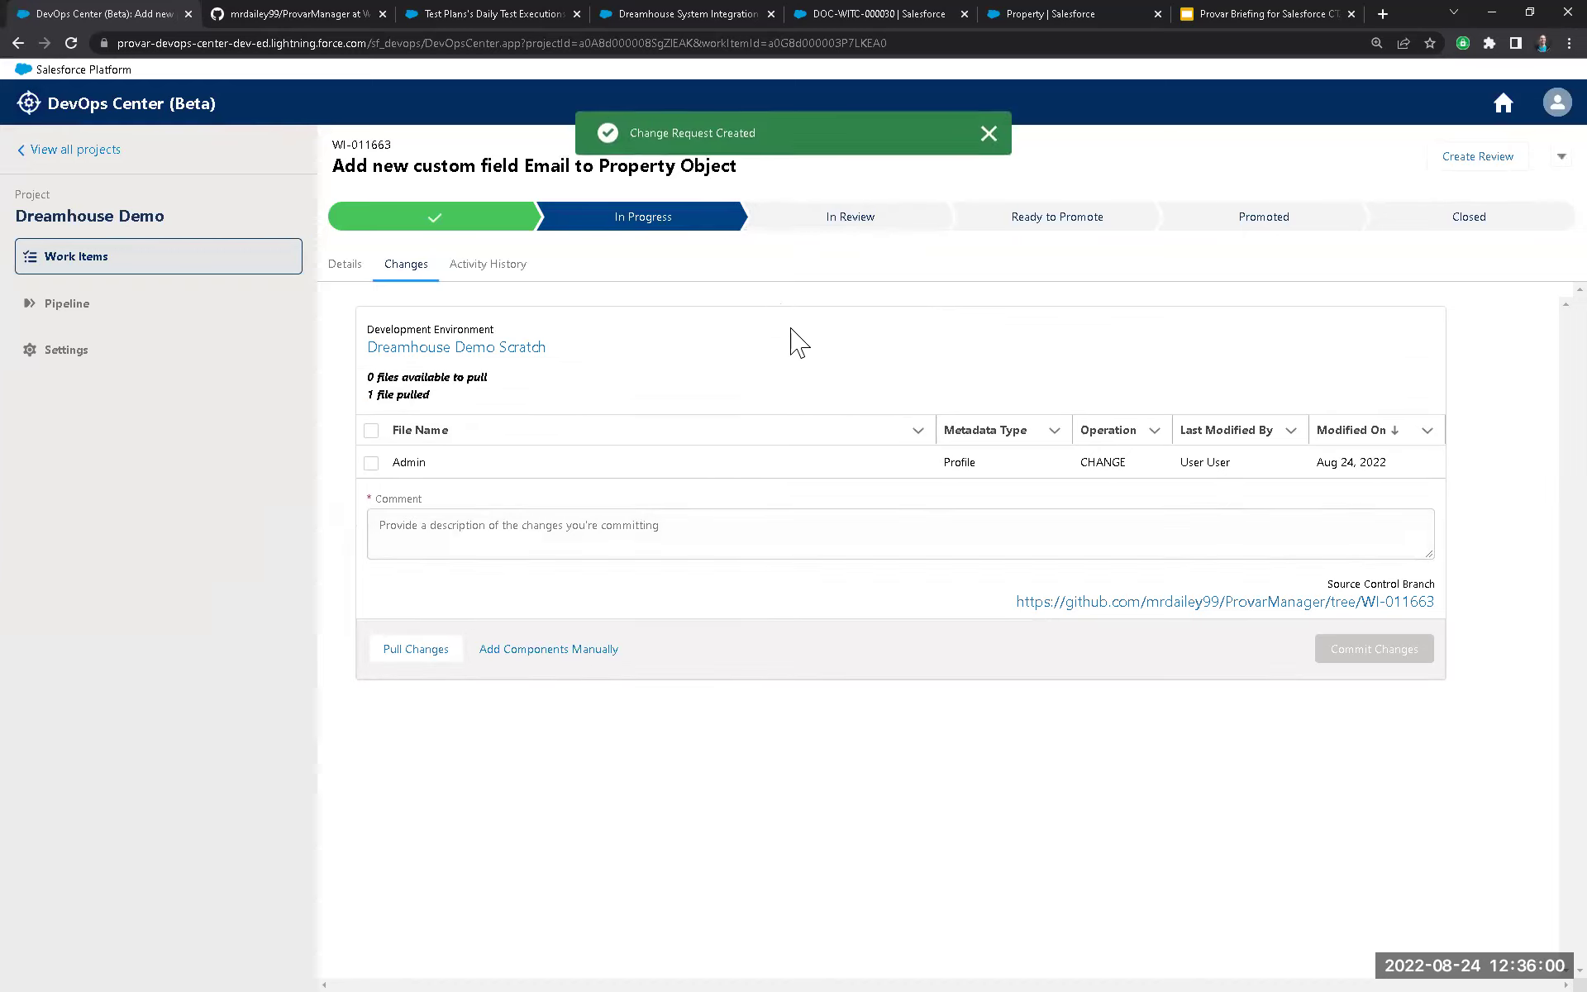
pyautogui.click(989, 134)
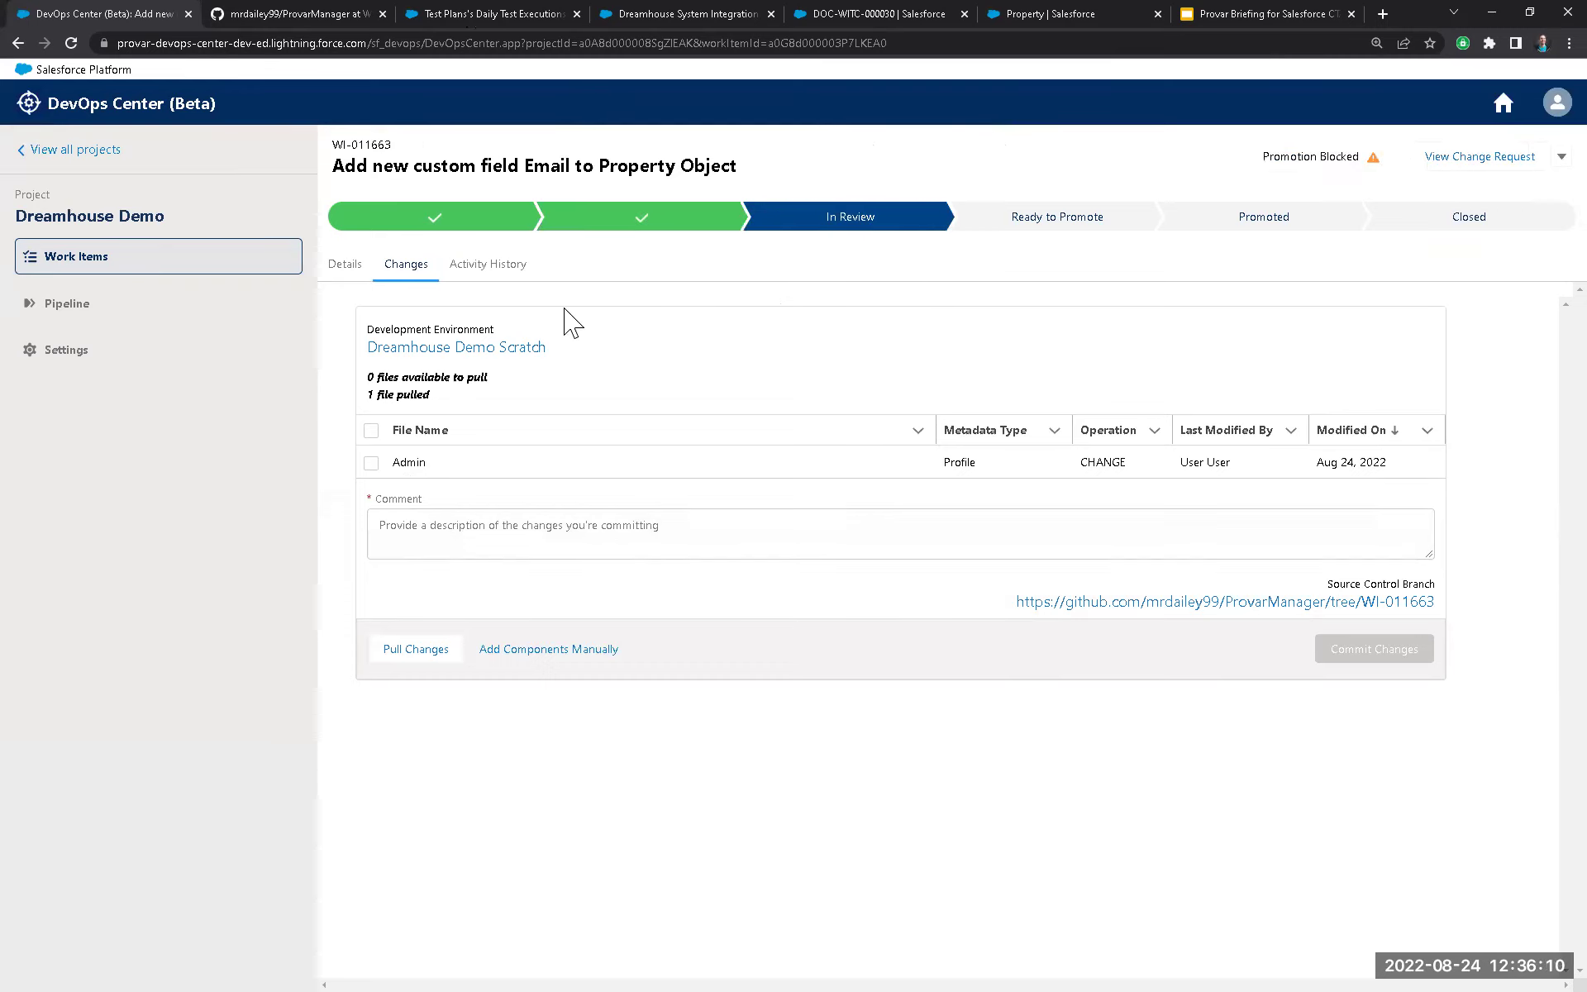
# Open the "[DevOps Center] Merge WI-011663 to Dev" workflow run in GitHub Actions and inspect its provar_regression job log.
pyautogui.click(341, 13)
pyautogui.click(322, 202)
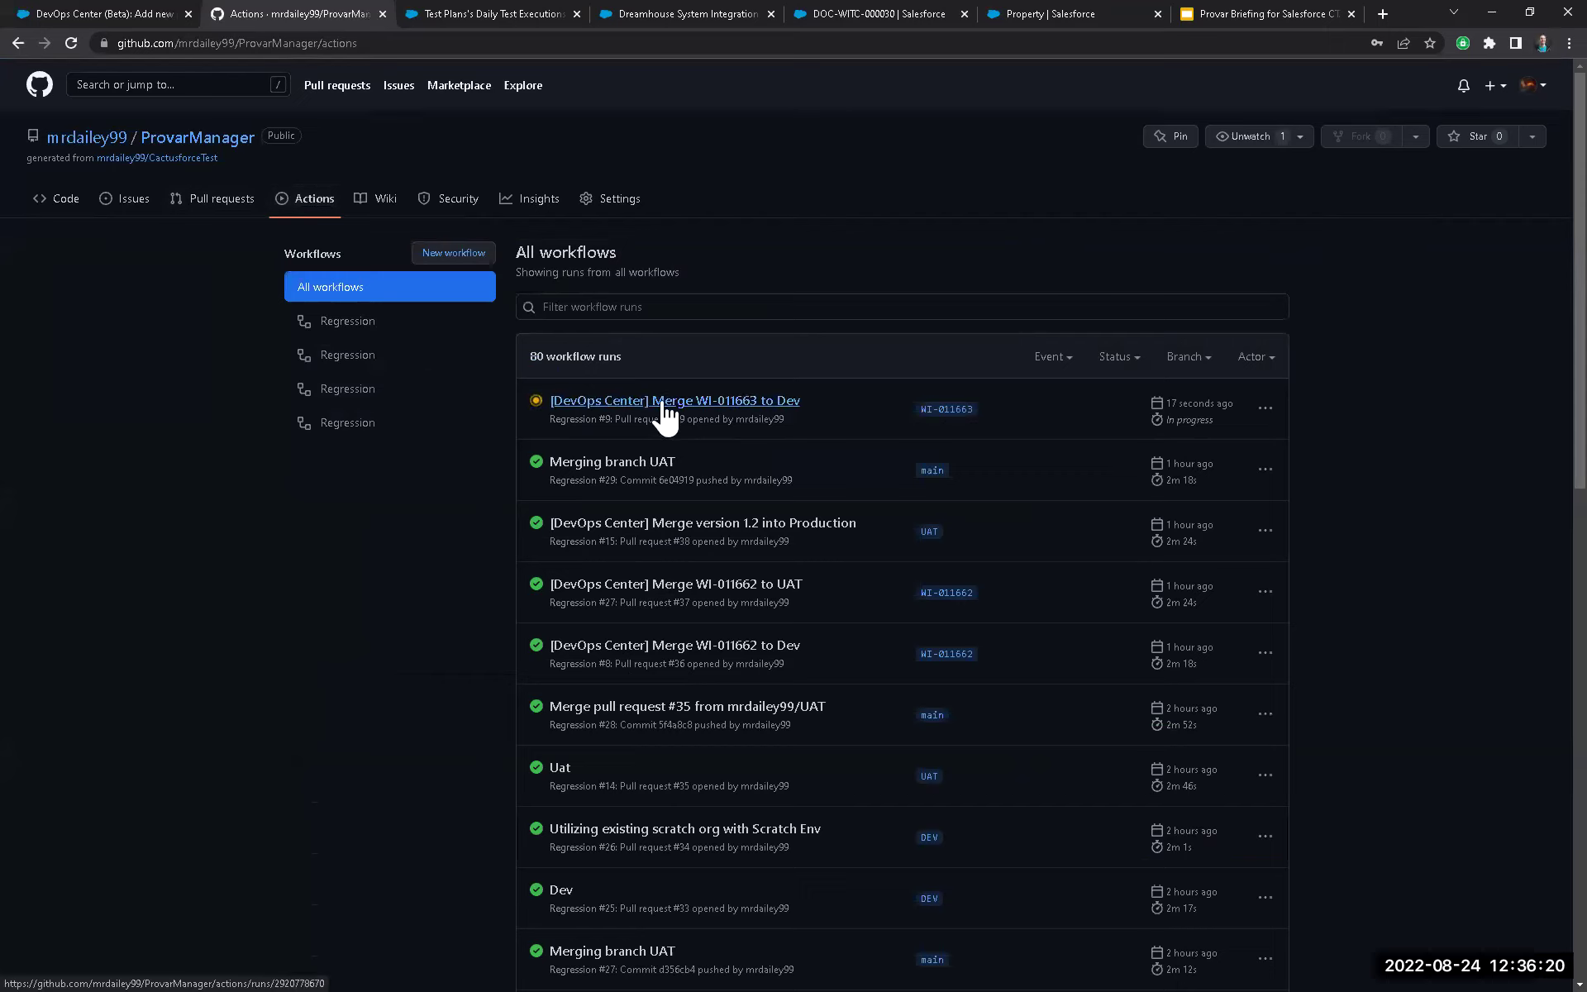
pyautogui.click(757, 413)
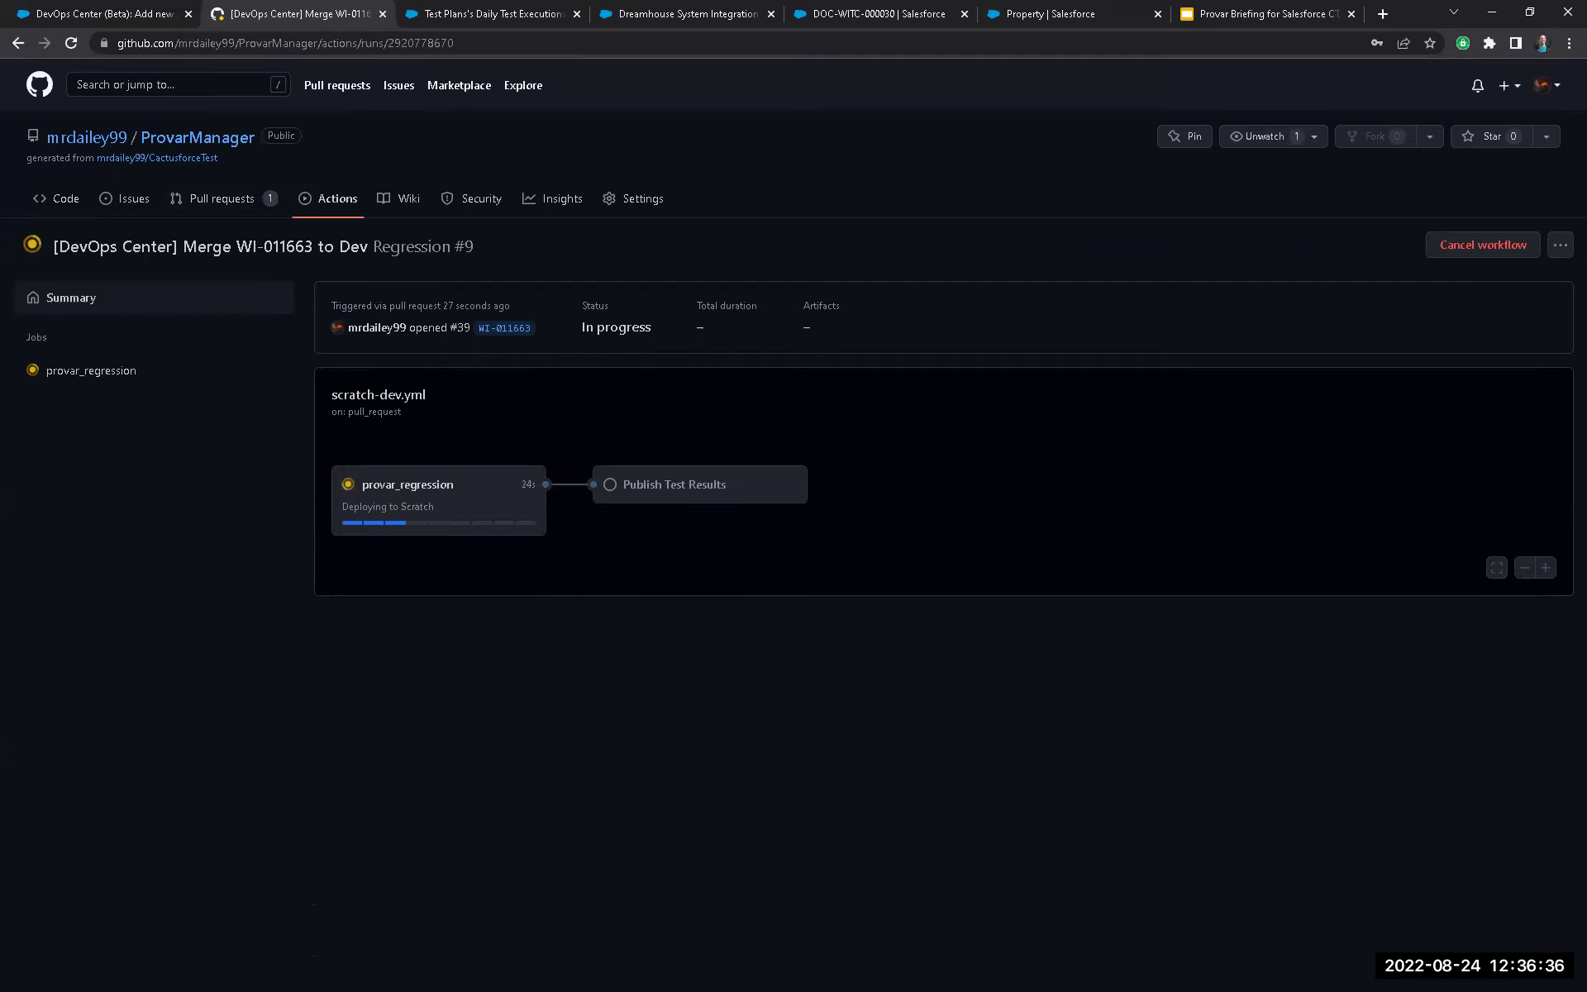
pyautogui.hotkey('alt', 'Tab')
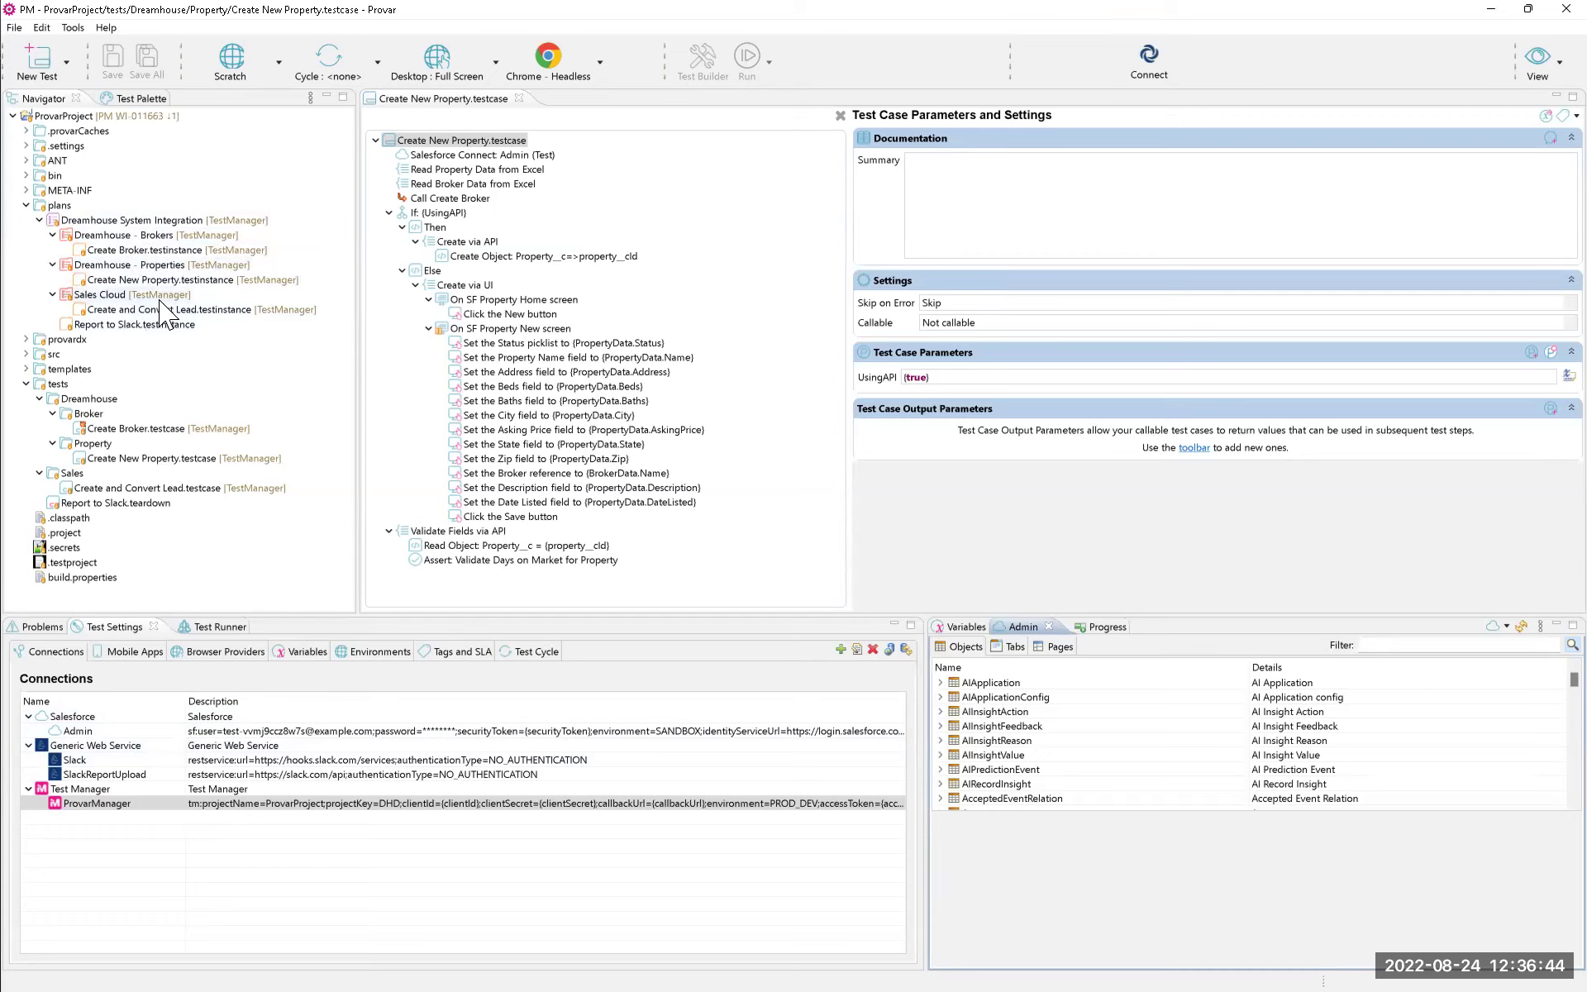
pyautogui.click(1491, 10)
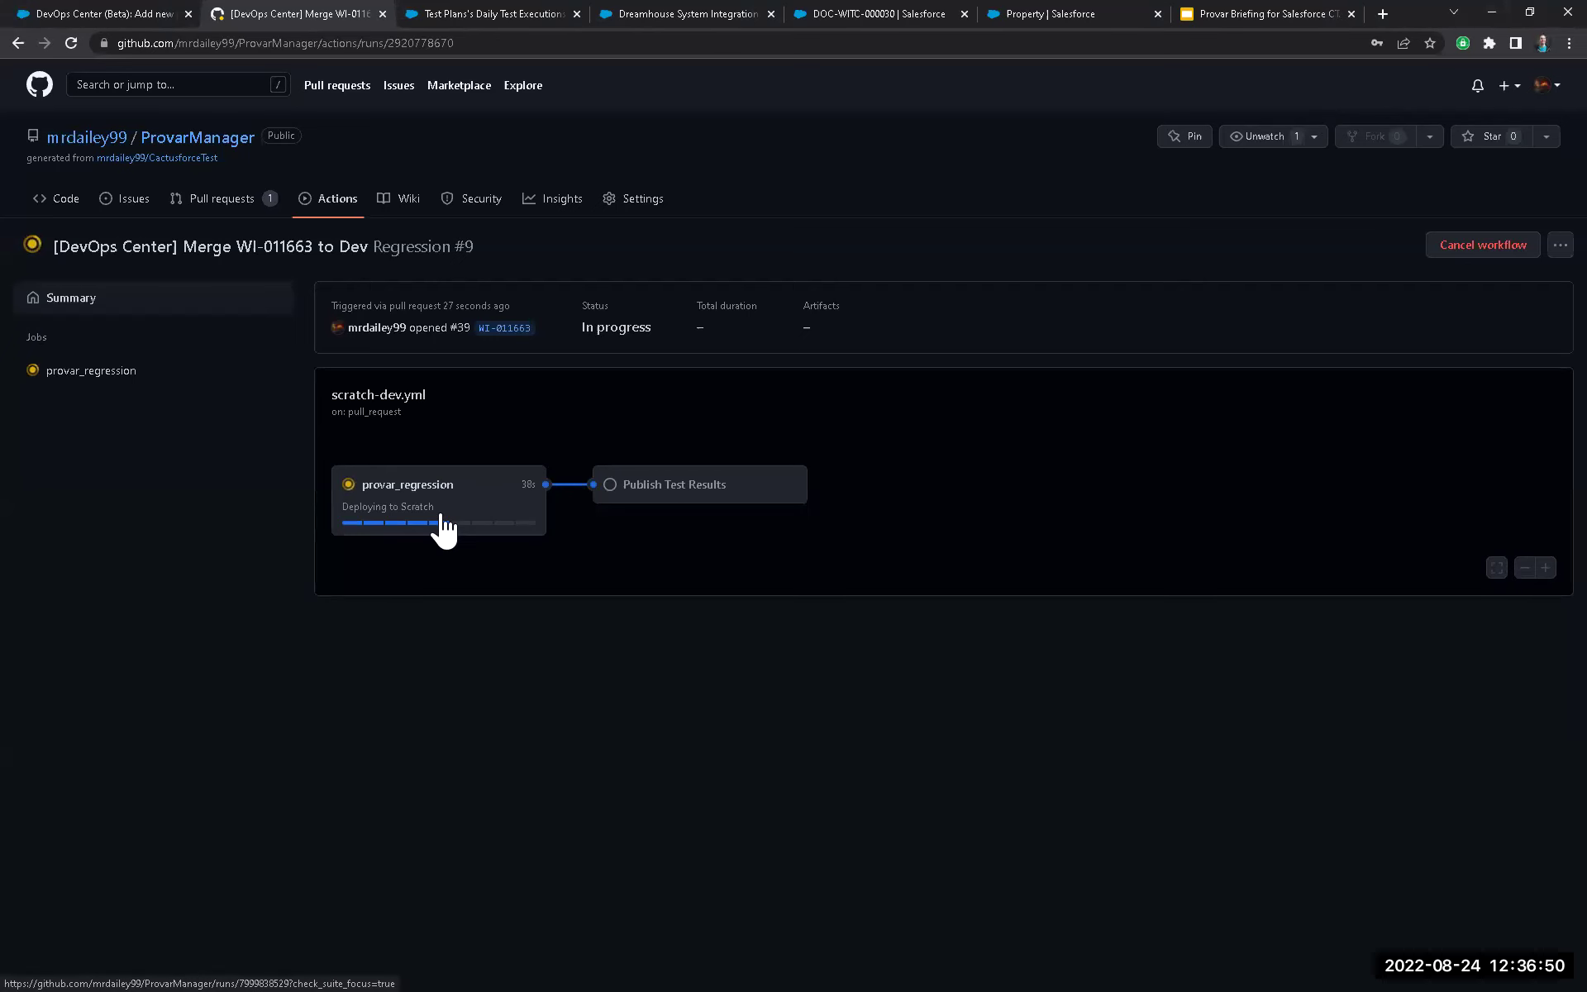
pyautogui.click(383, 502)
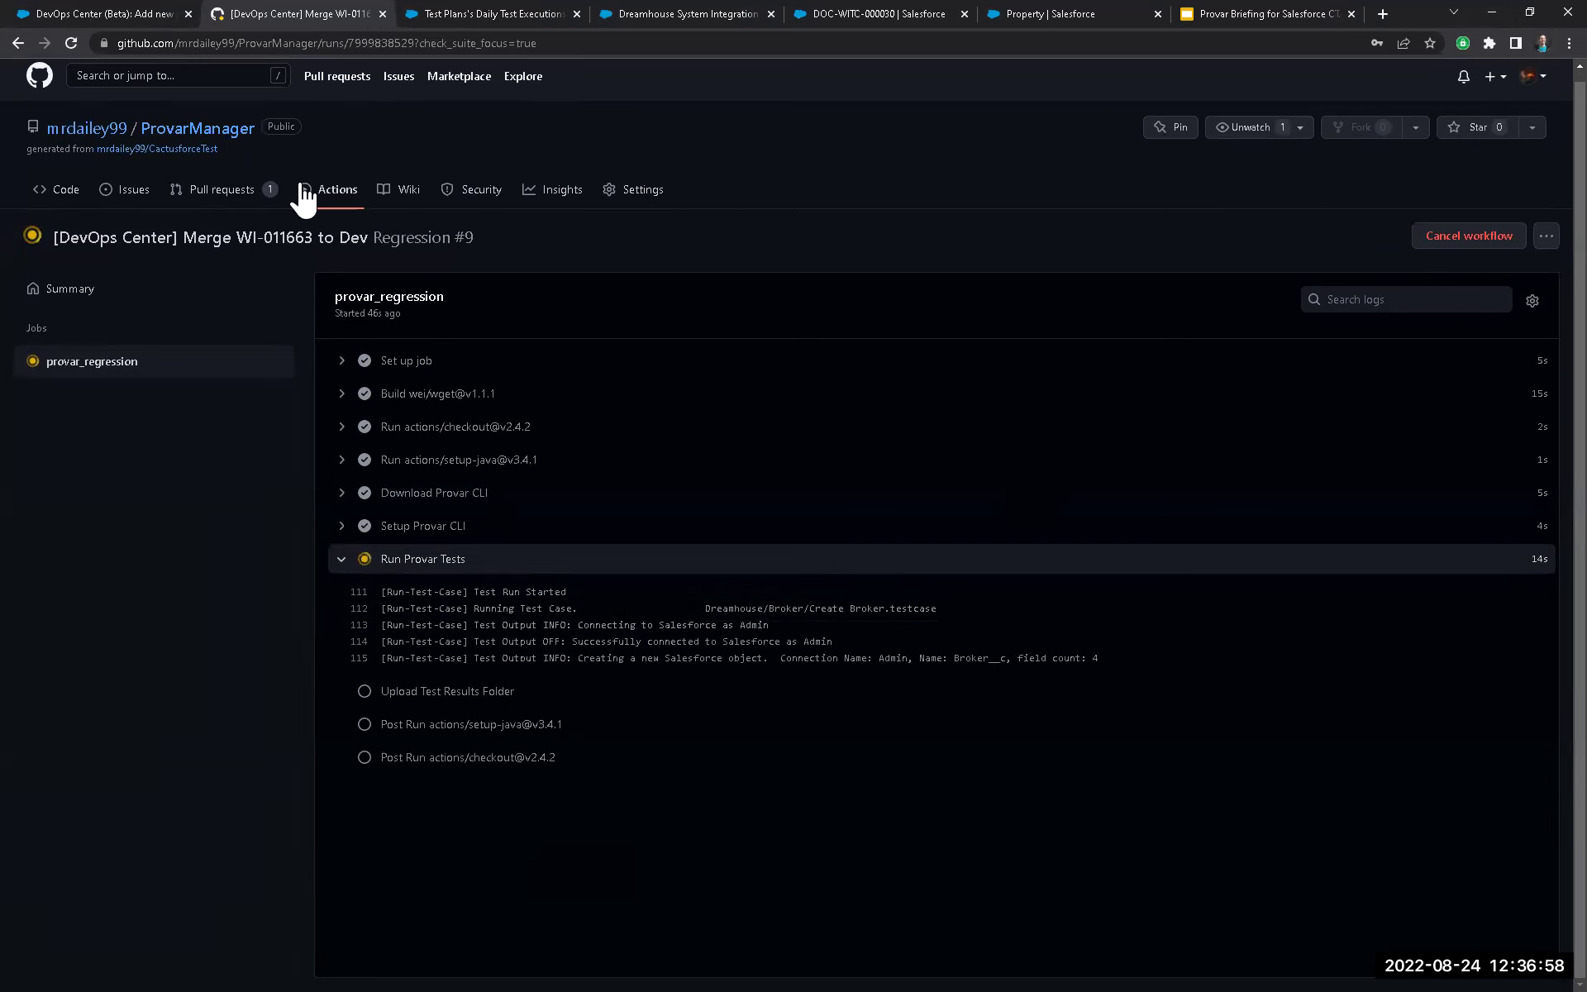
# Return to the Dreamhouse test plan in Provar Test Manager and open the Test Plans's Daily Test Executions report.
pyautogui.click(67, 14)
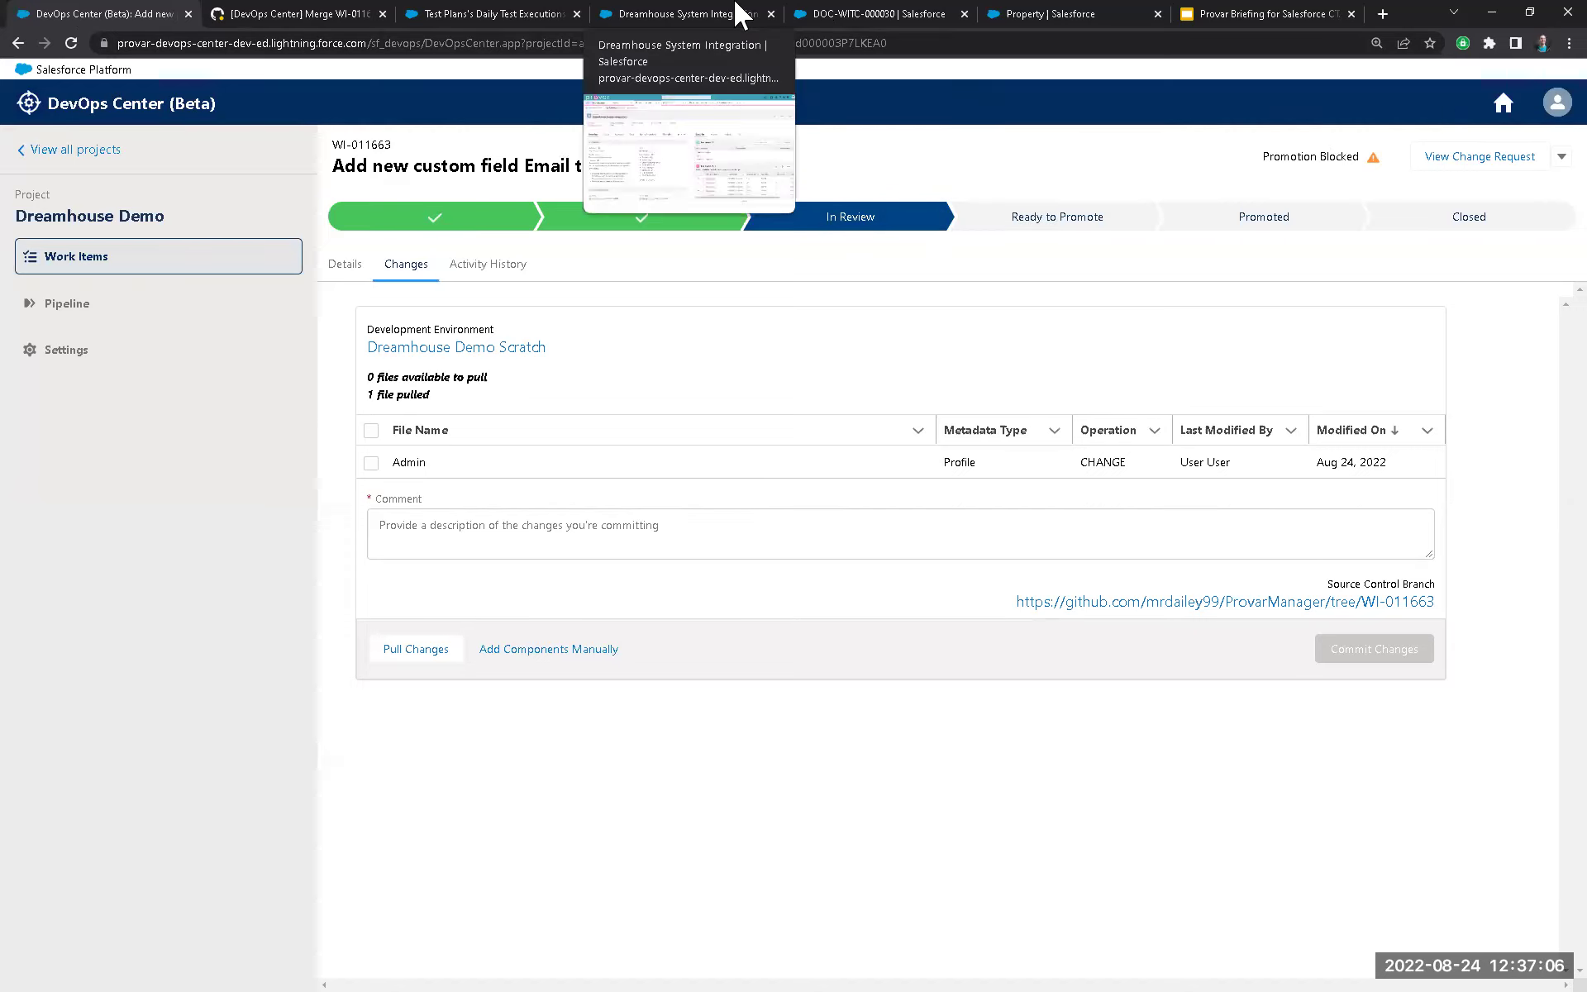
pyautogui.click(866, 14)
pyautogui.click(707, 14)
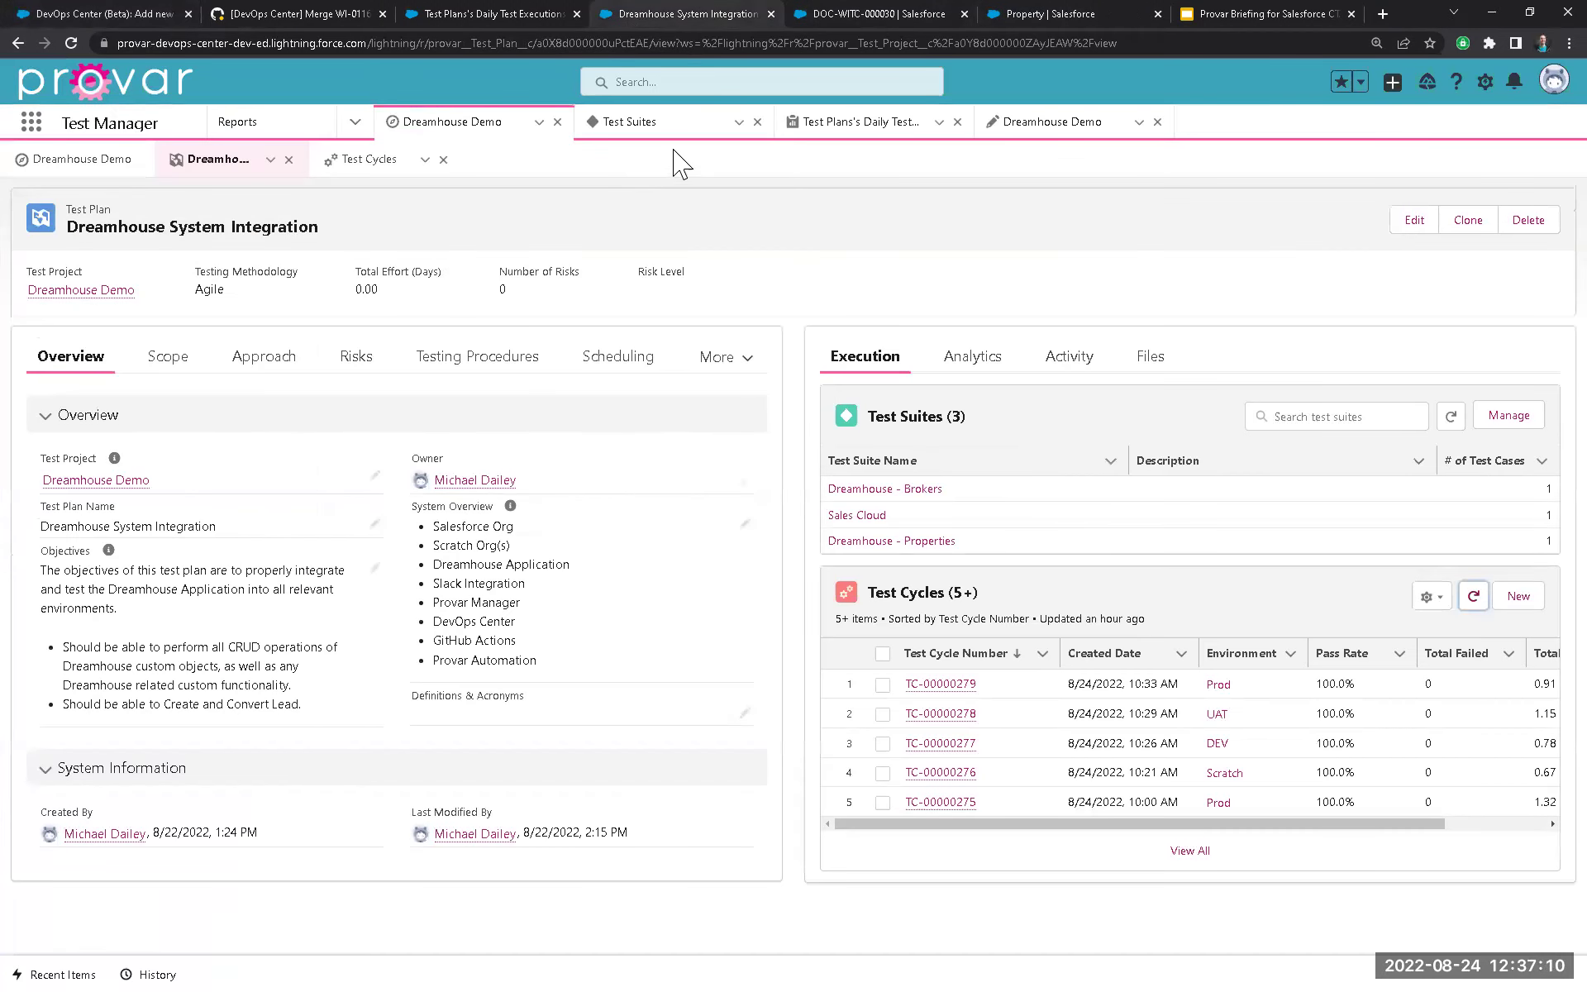
pyautogui.click(821, 133)
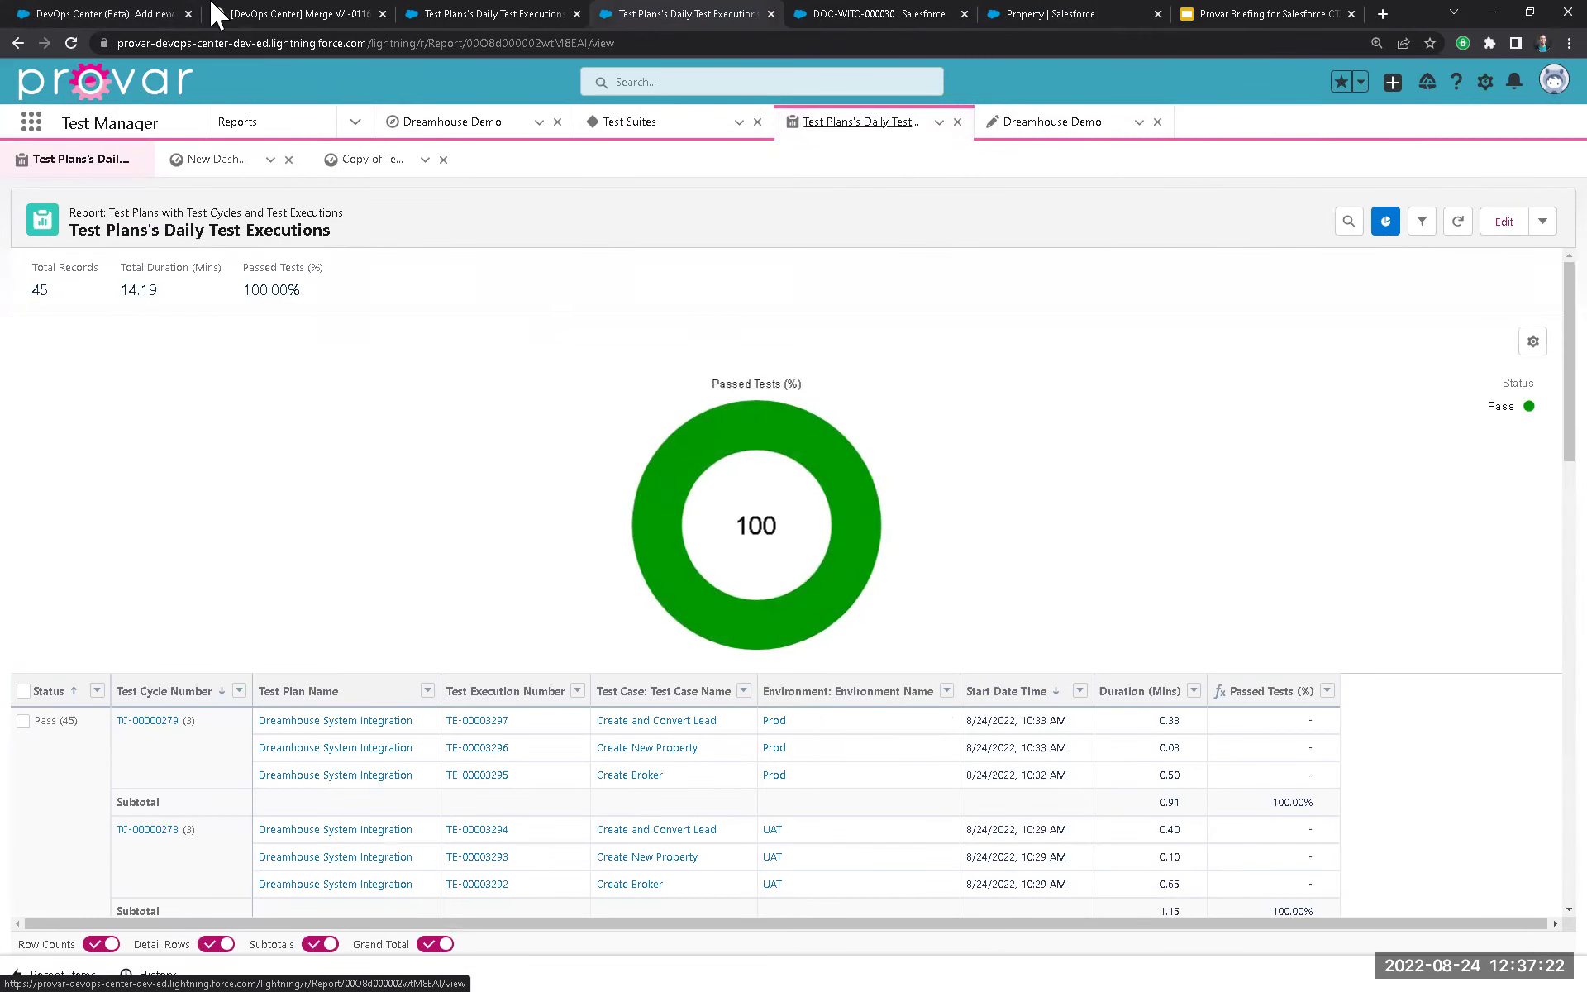
# Follow the running regression log on GitHub, and refresh the Test Plans's Daily Test Executions report to examine the latest test cycle.
pyautogui.click(252, 14)
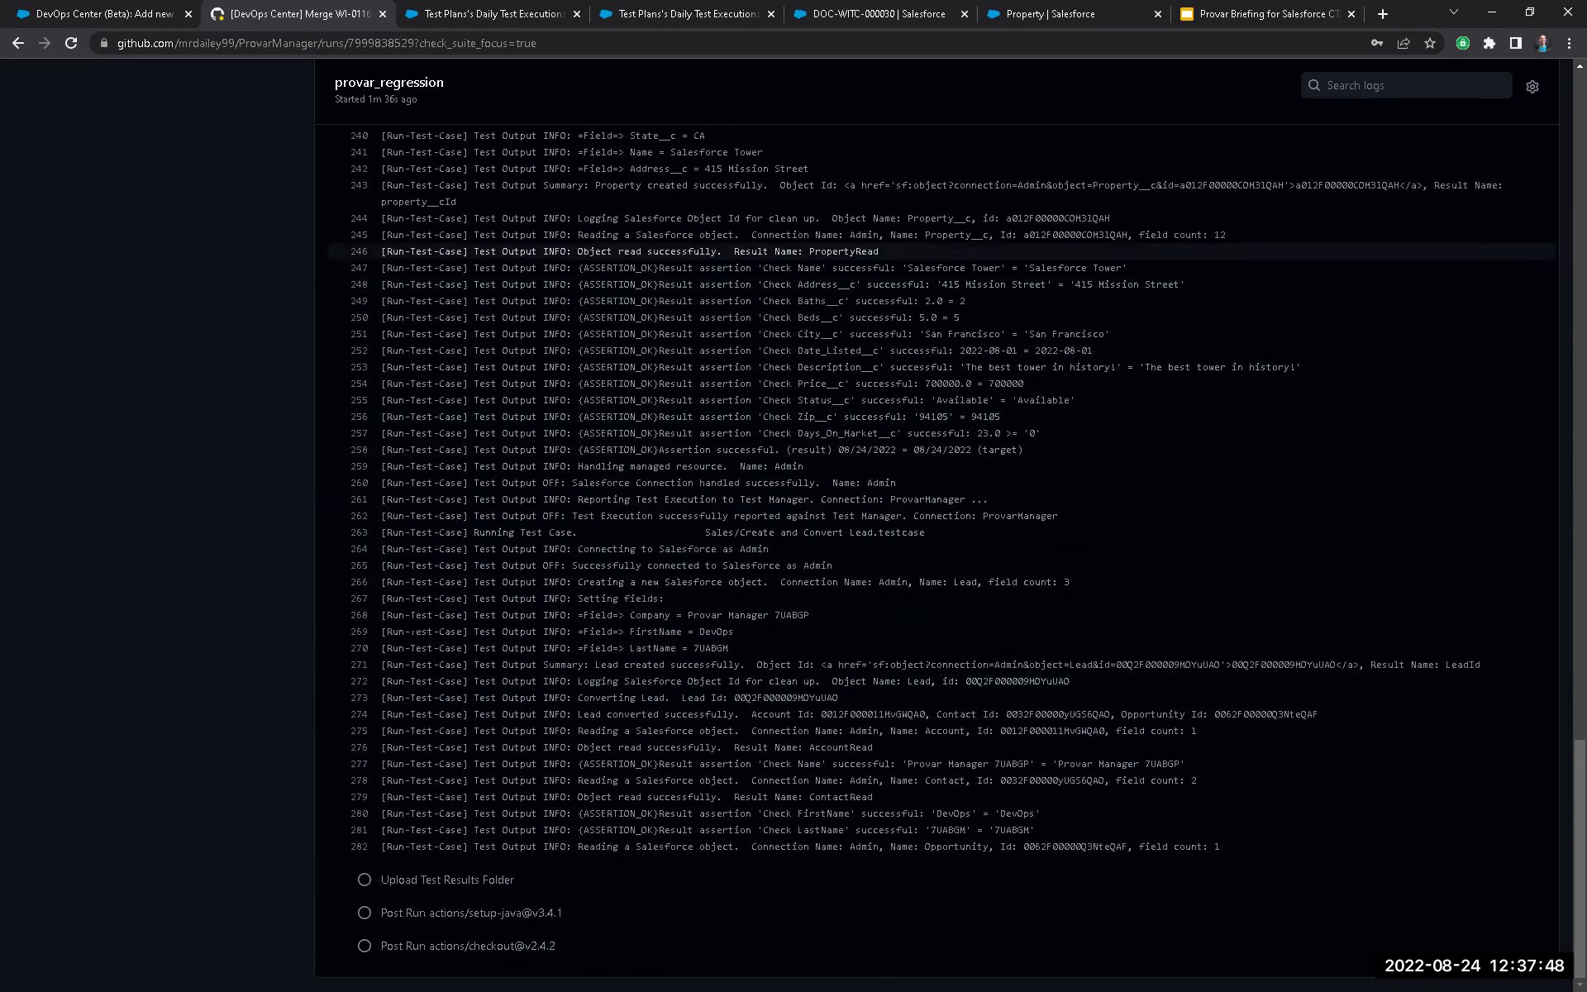
pyautogui.click(628, 14)
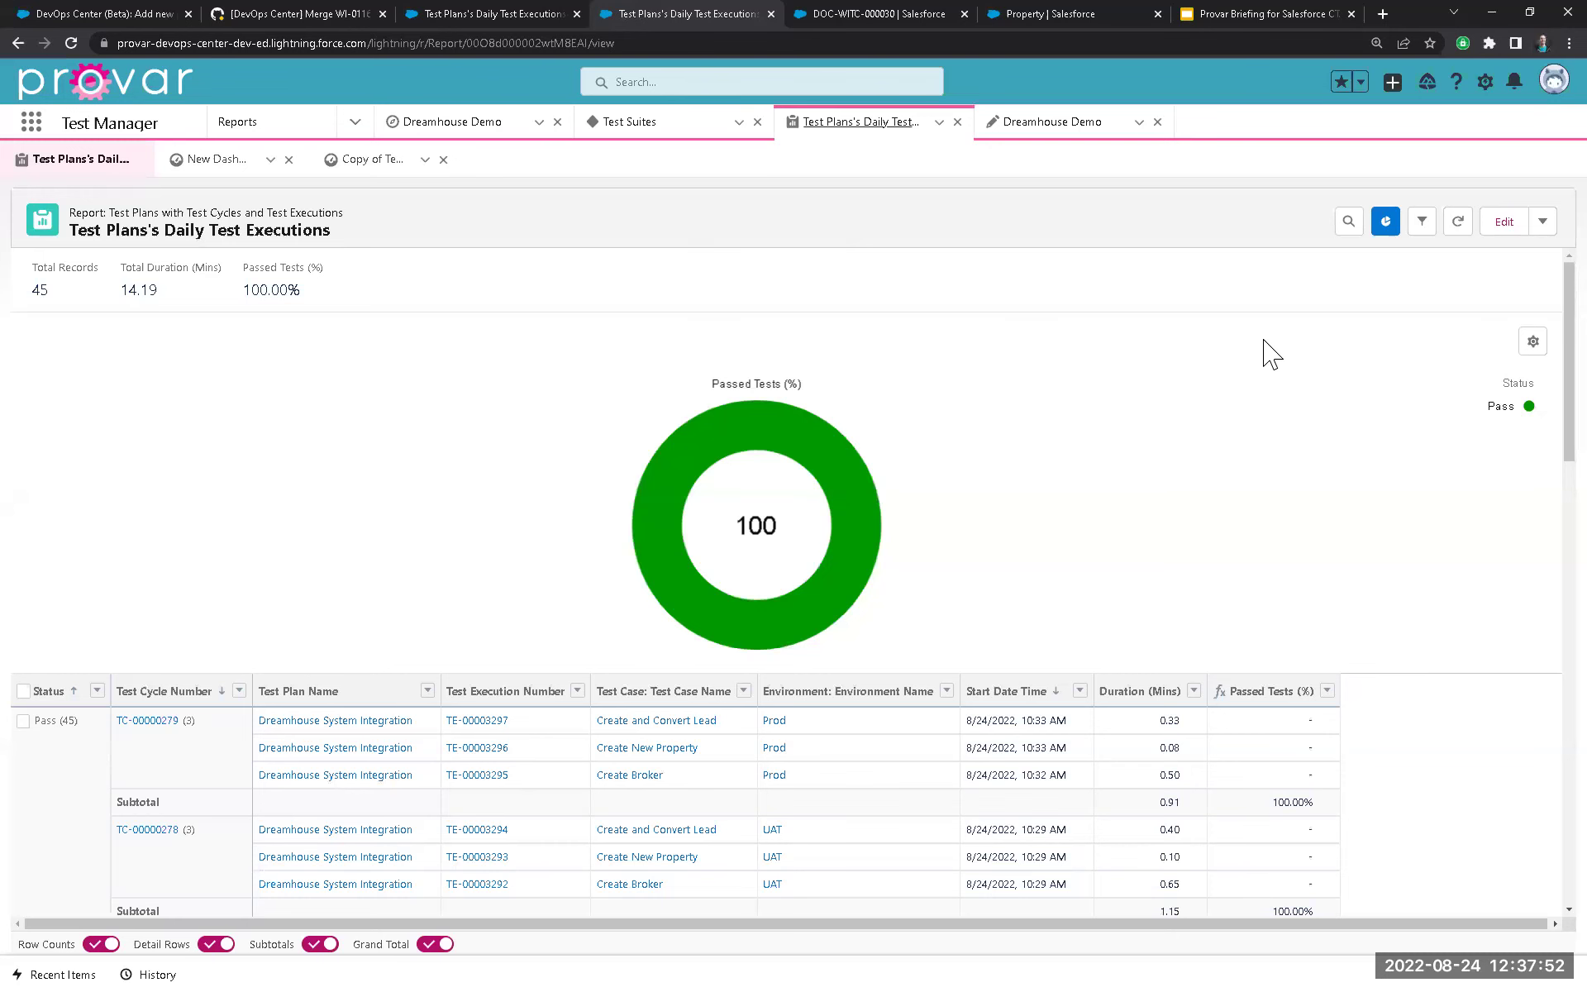
pyautogui.click(1457, 224)
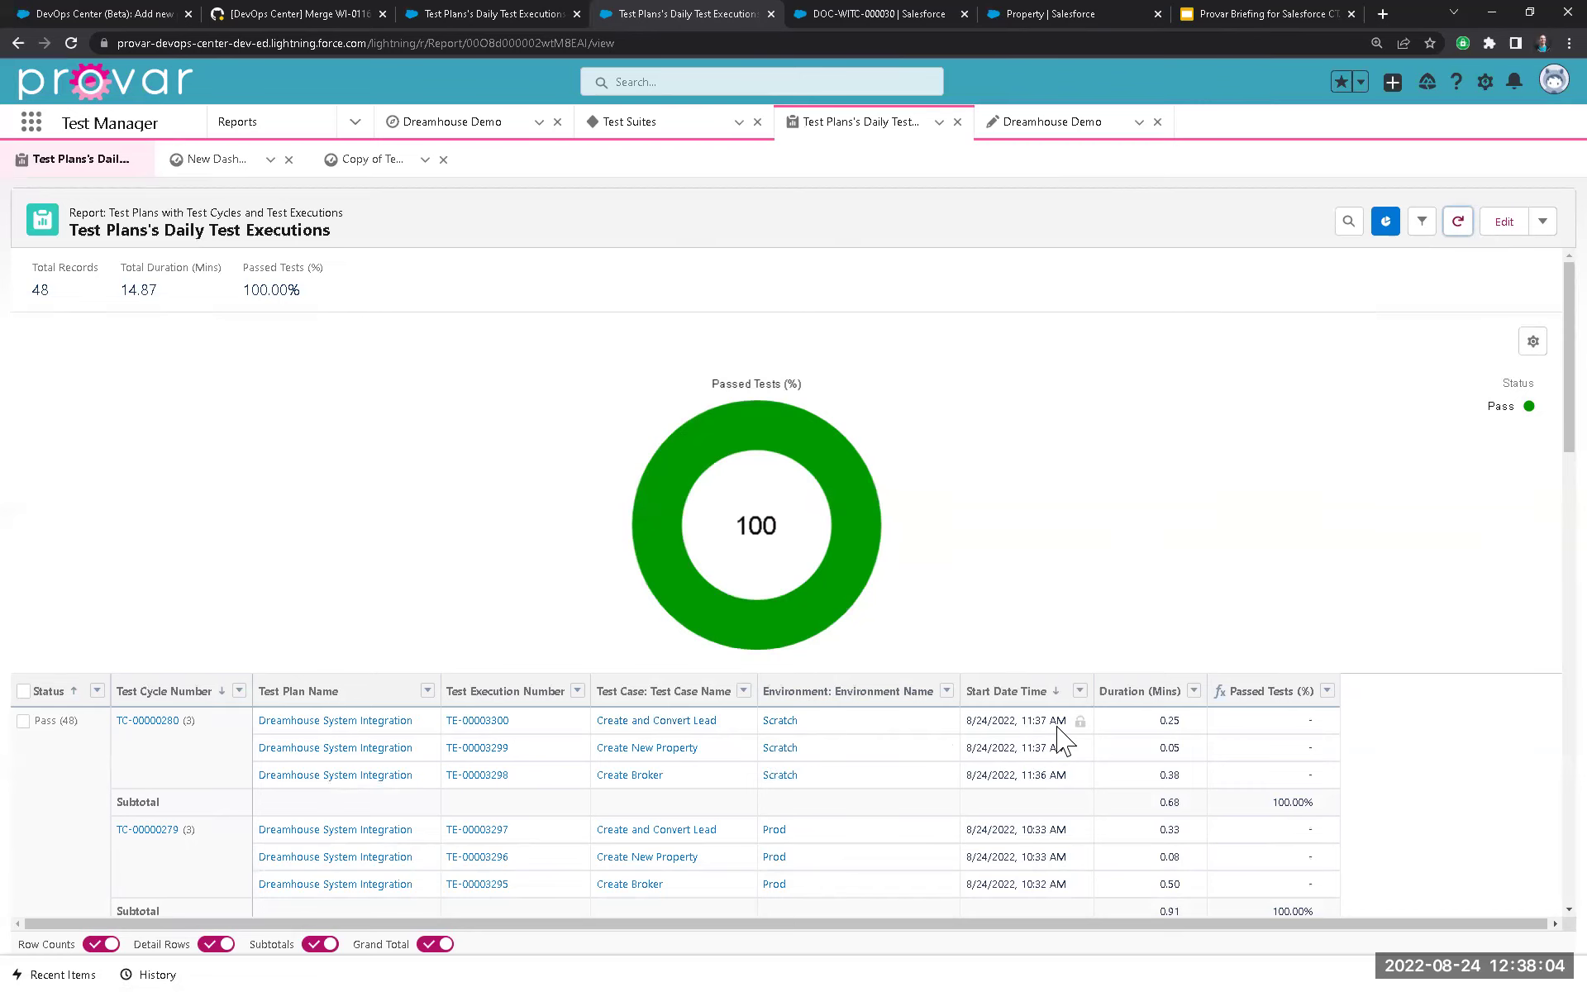
# Check the provar_regression job's status on GitHub and reload the WI-011663 work item page in DevOps Center.
pyautogui.click(335, 6)
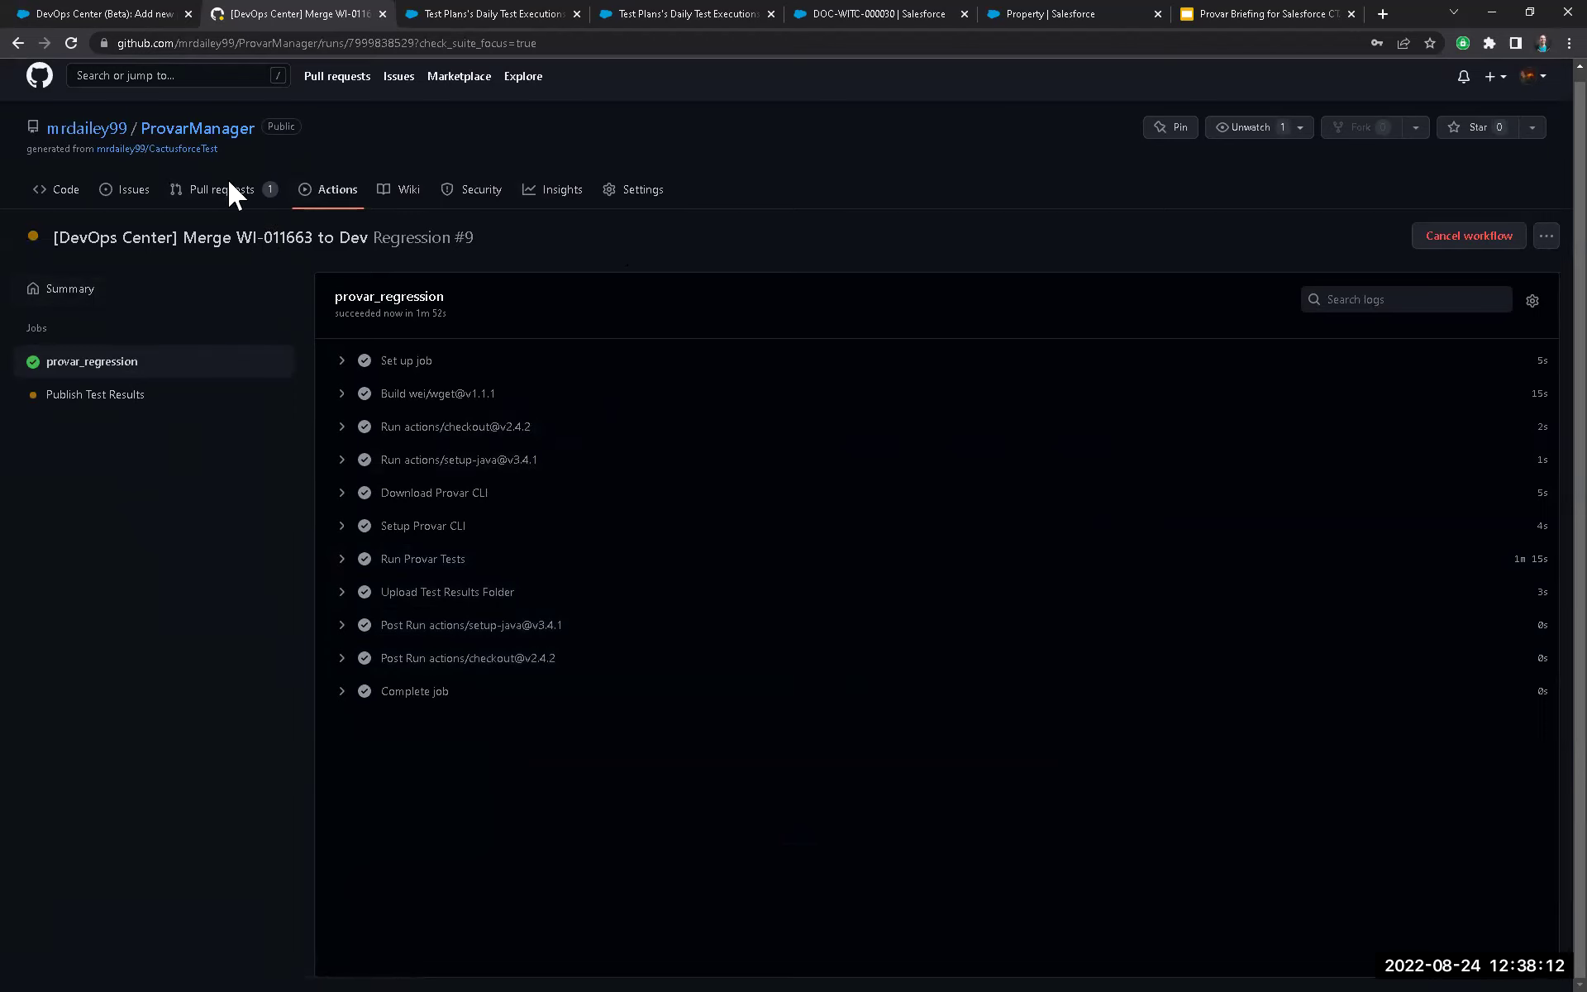
pyautogui.click(169, 12)
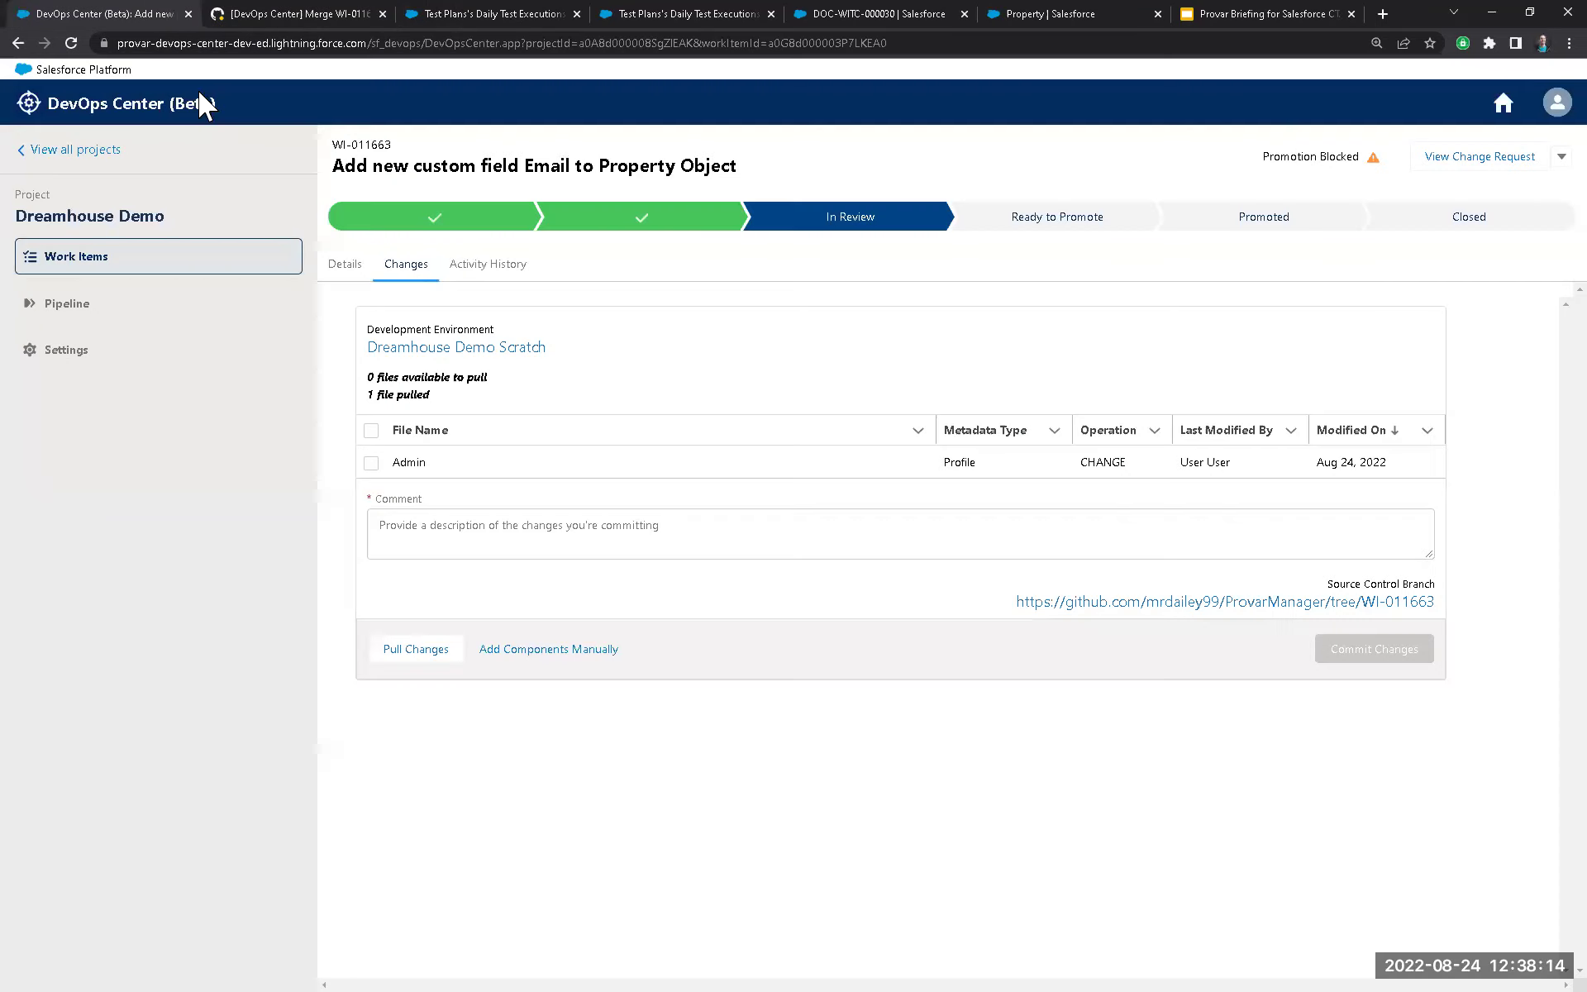
pyautogui.click(456, 42)
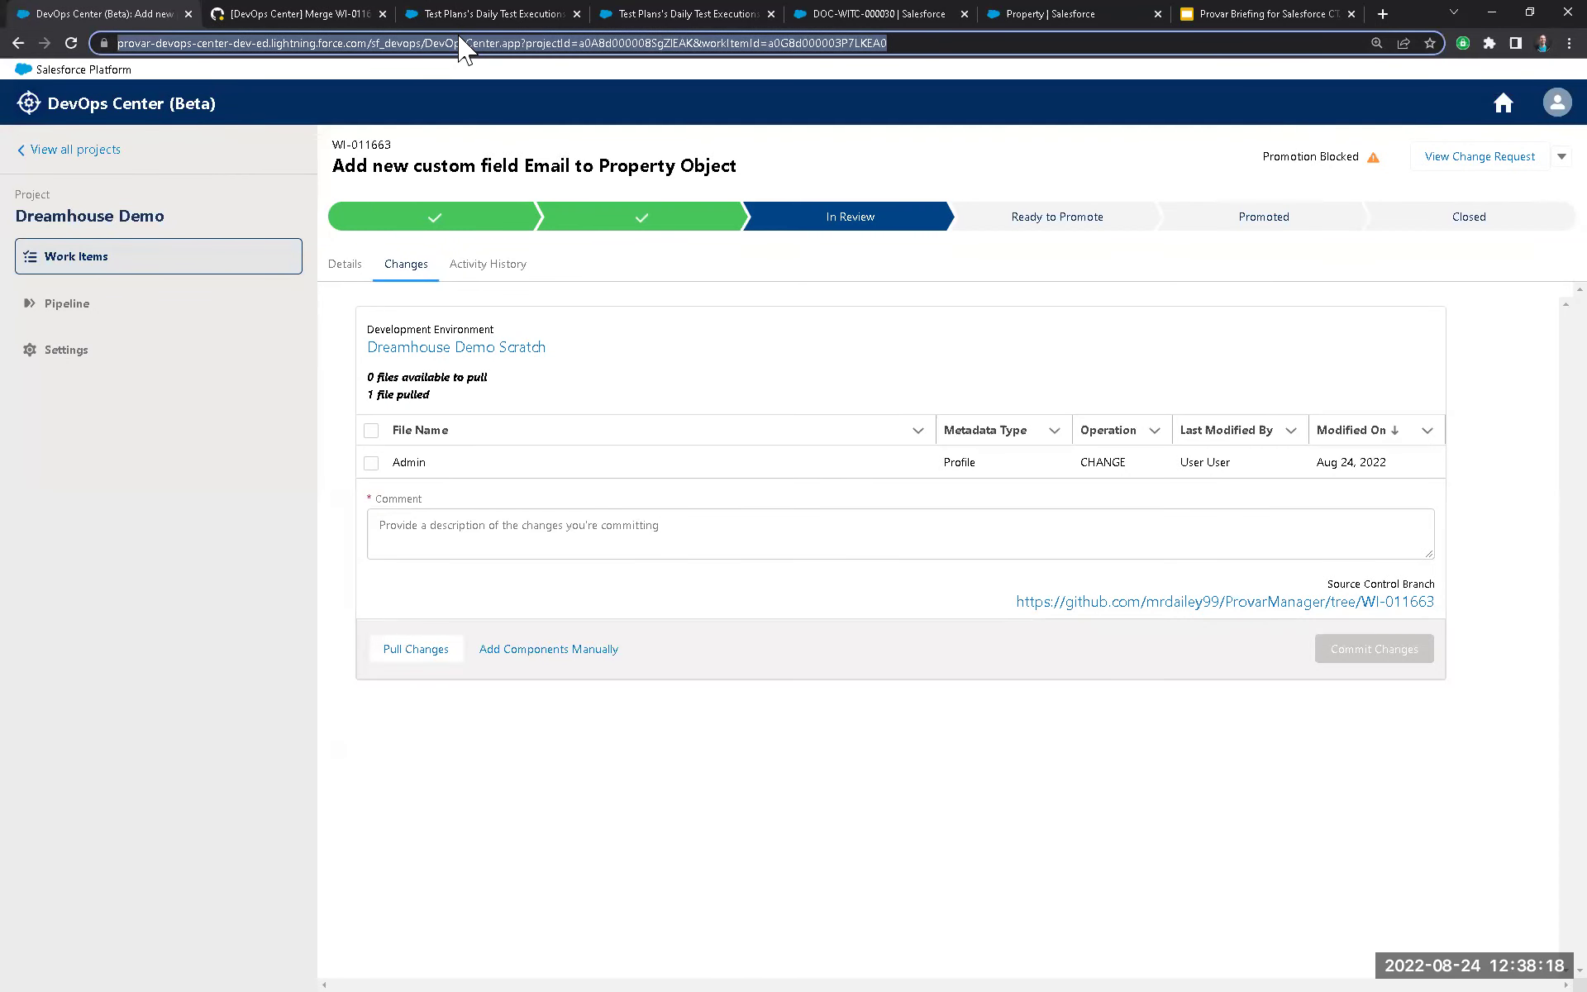
pyautogui.press('Return')
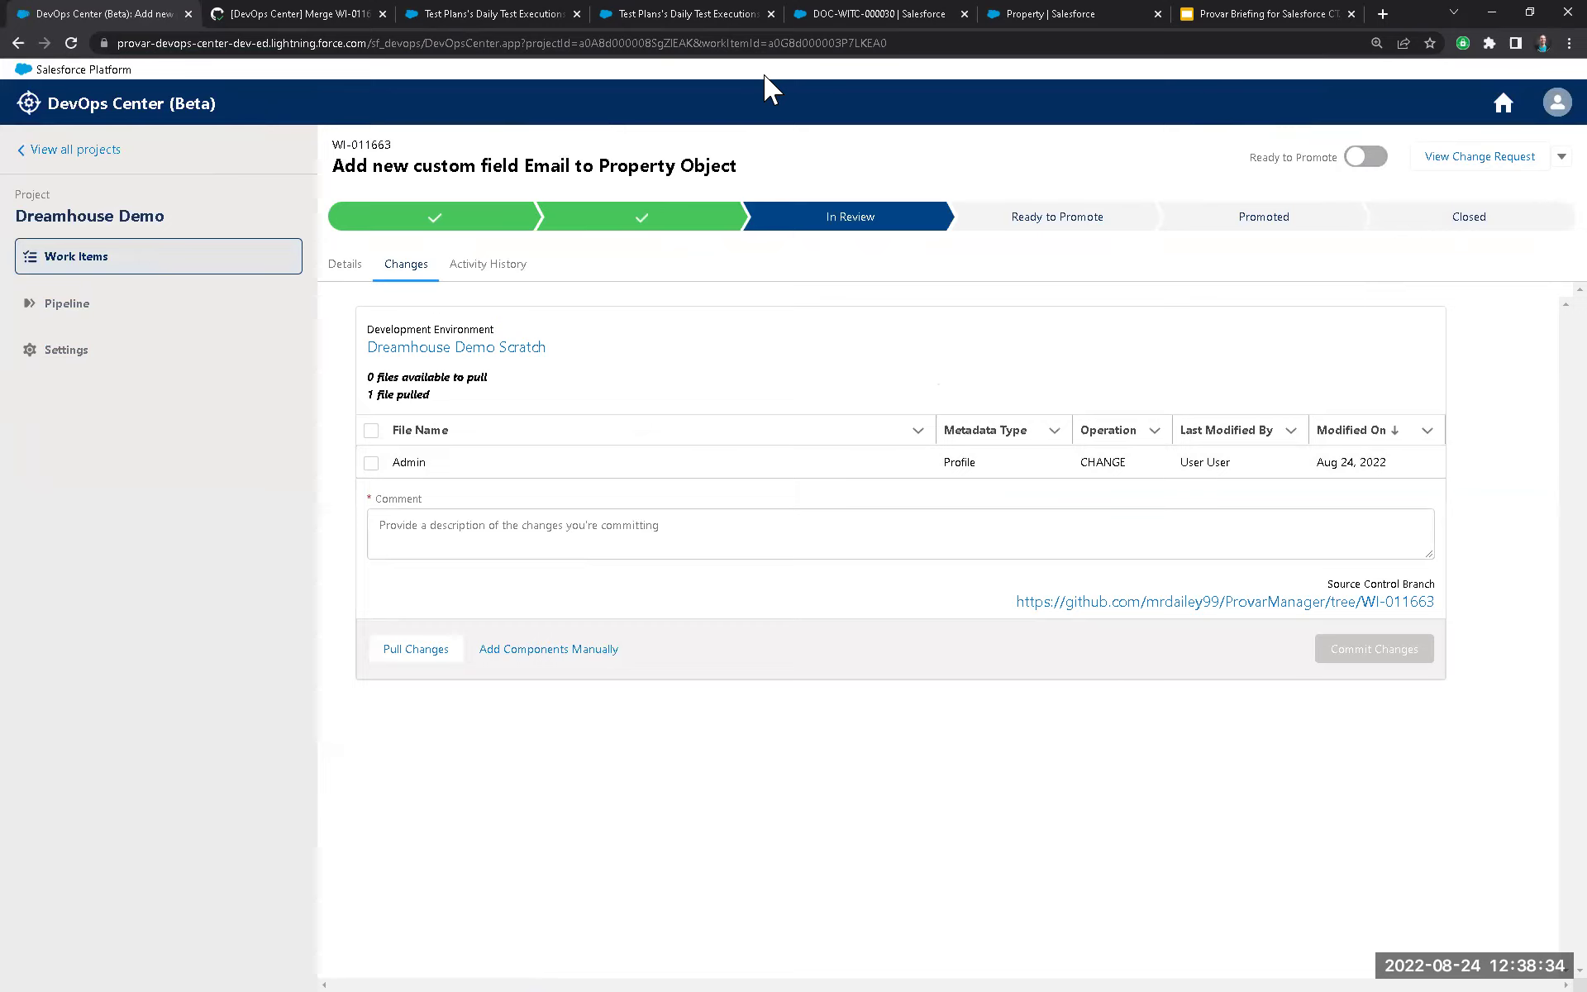
# Check the regression run's jobs on GitHub and mark work item WI-011663 as Ready to Promote in DevOps Center.
pyautogui.click(260, 14)
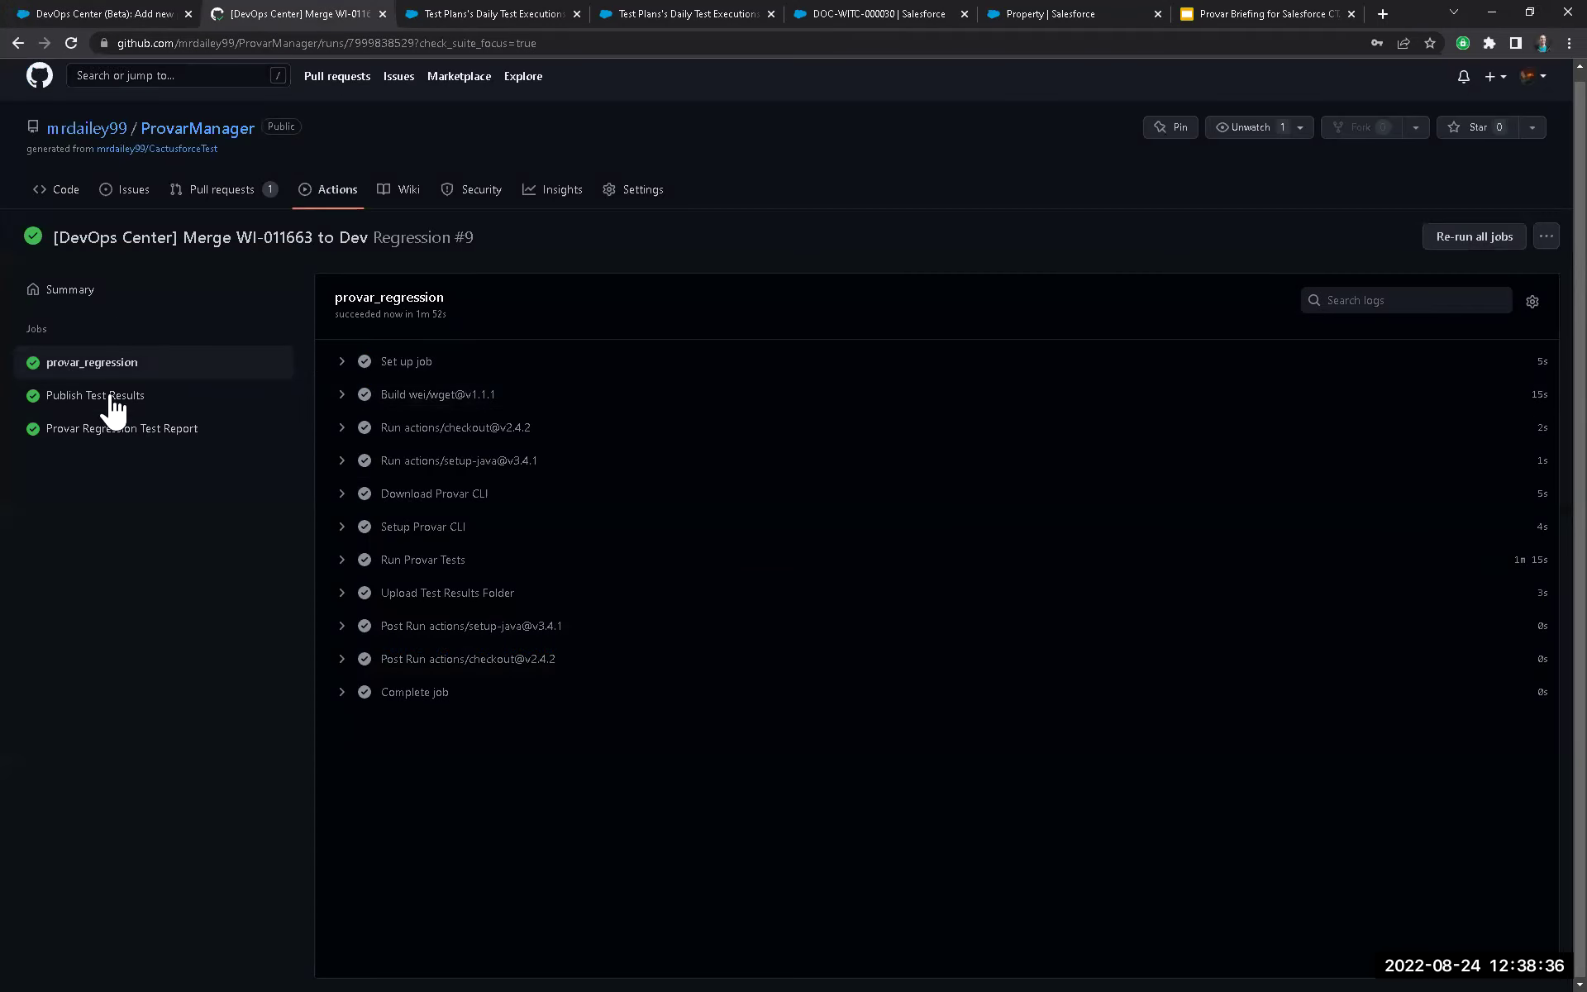
pyautogui.click(106, 11)
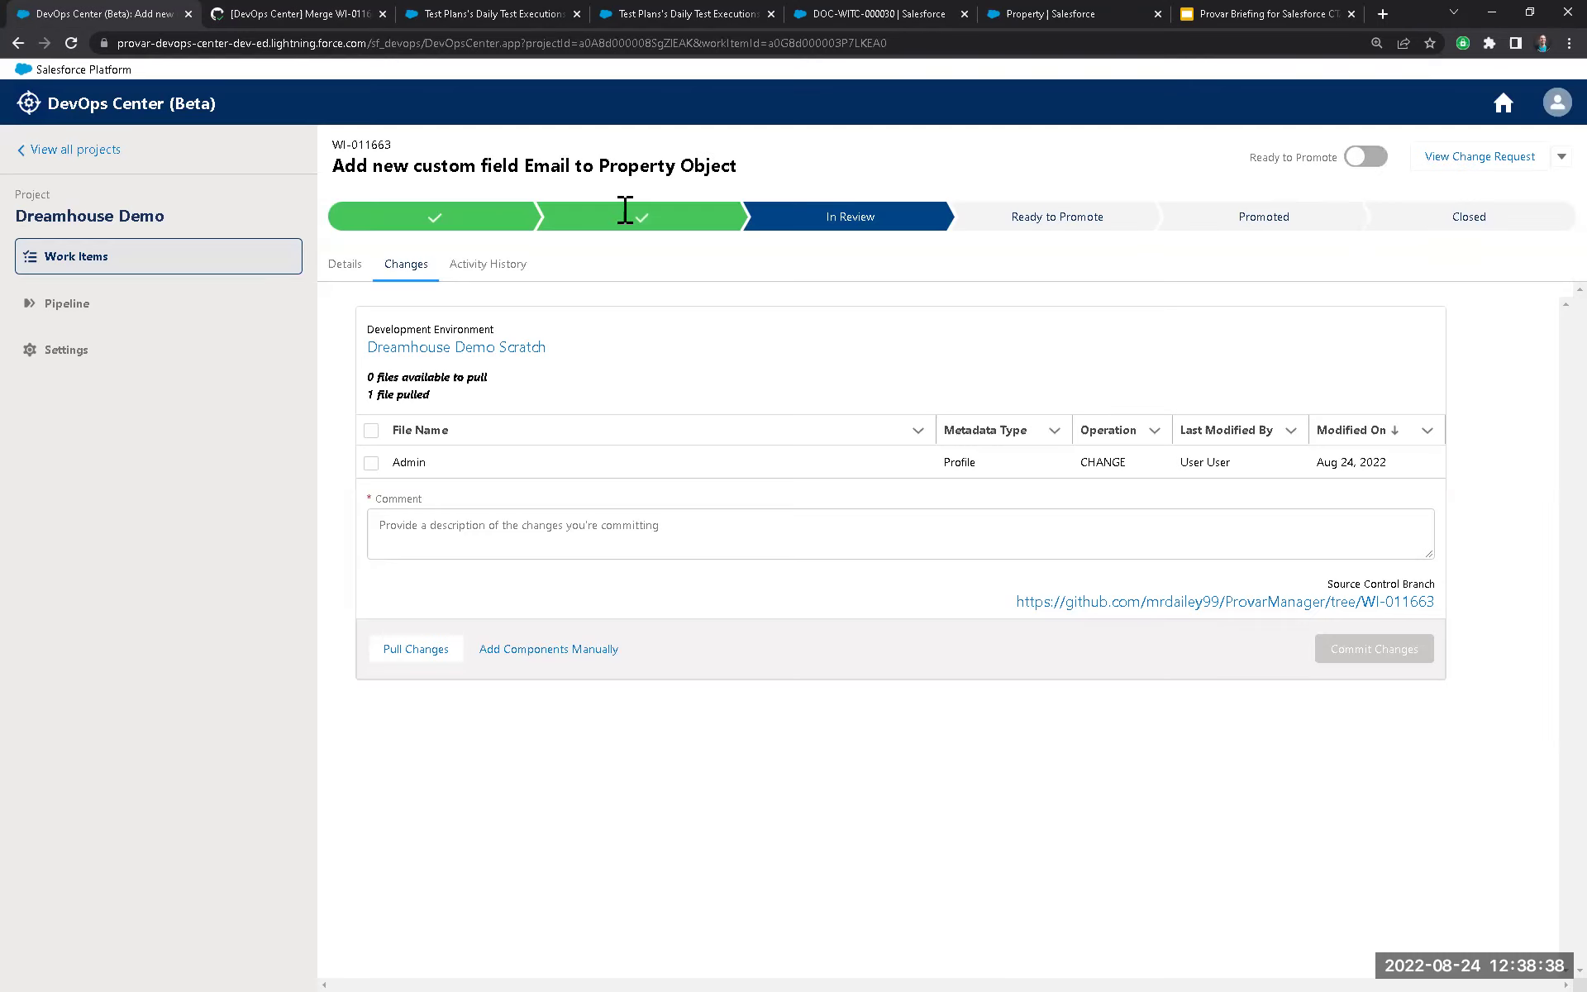
pyautogui.click(1365, 157)
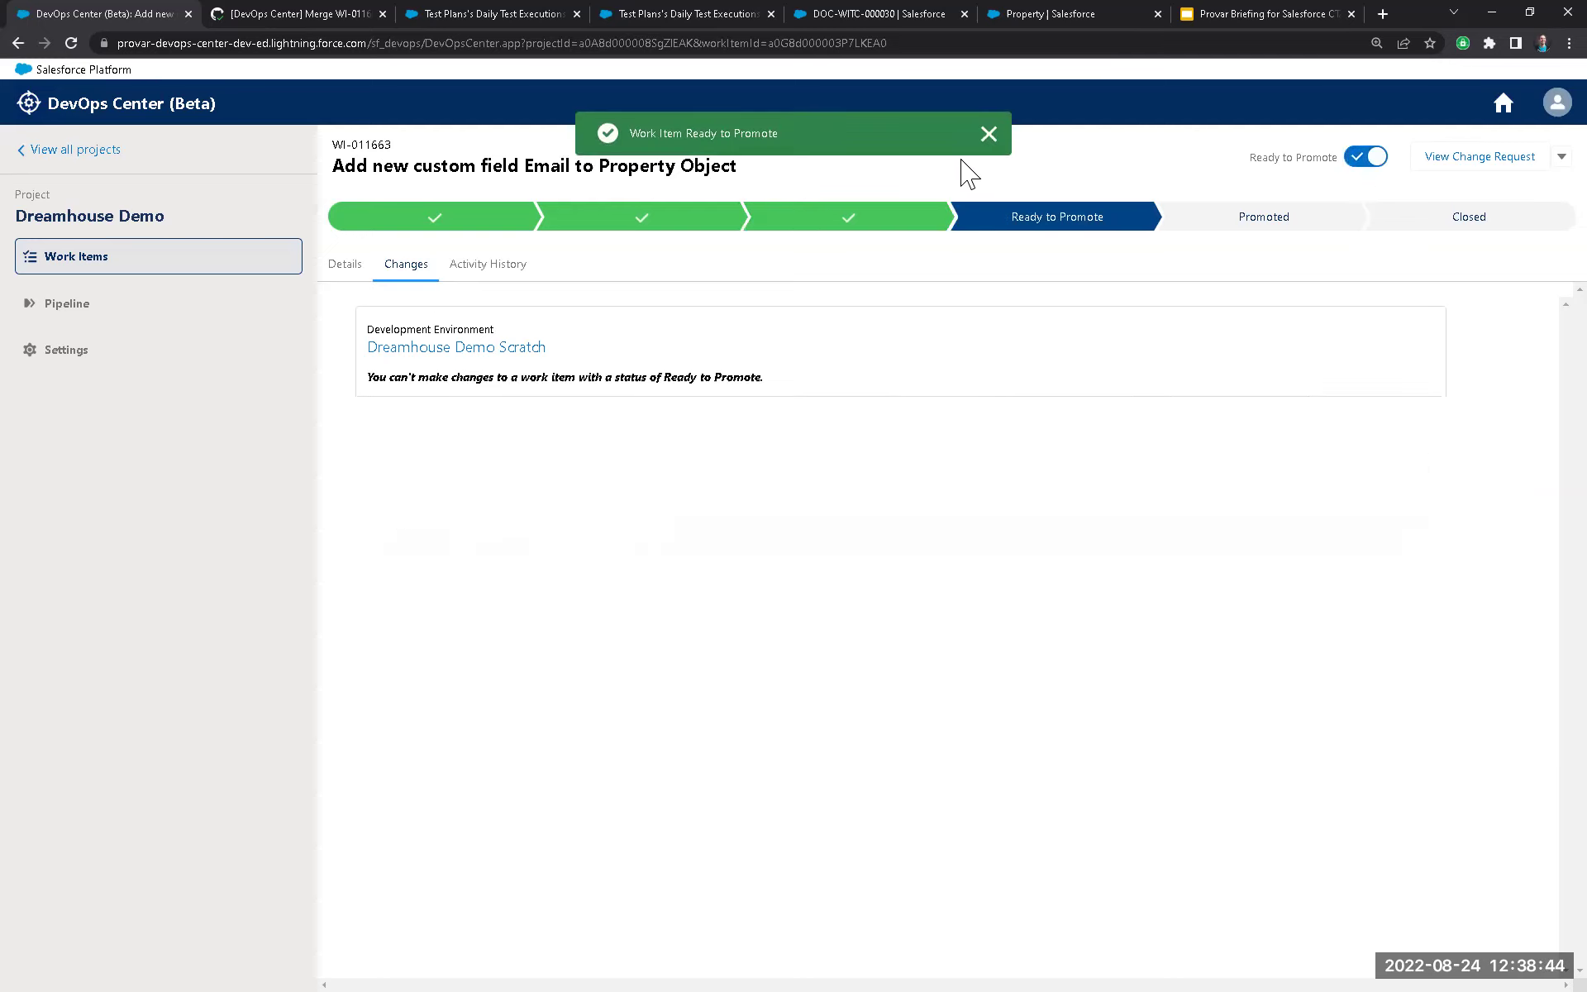
pyautogui.click(987, 134)
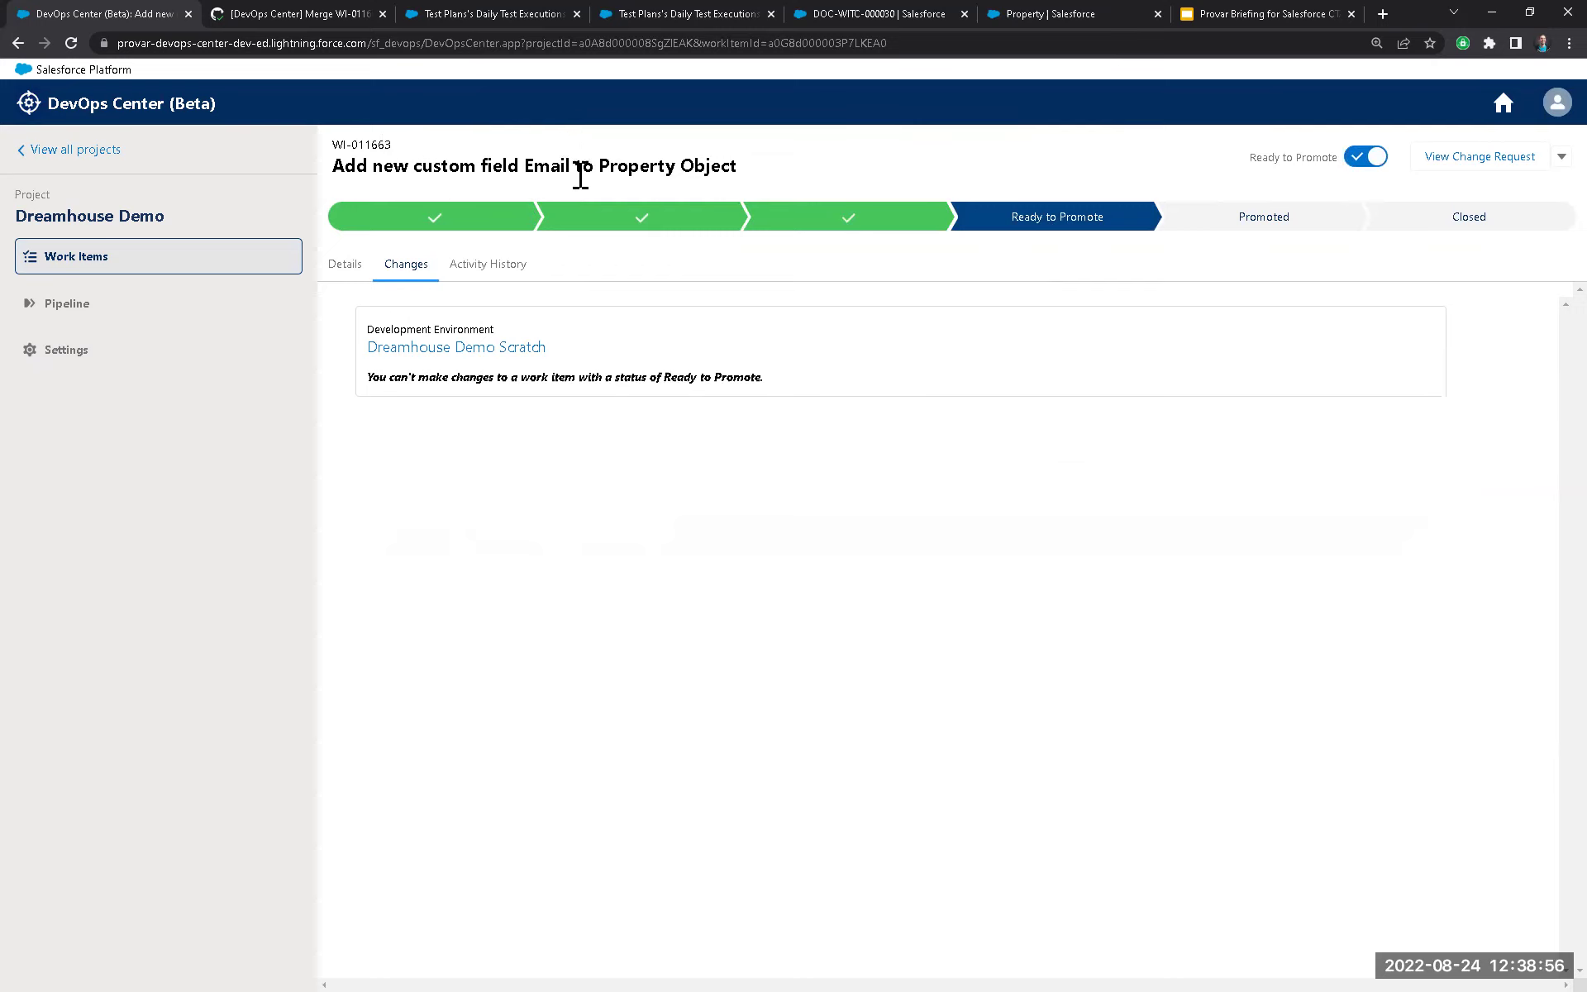
# Look over the Dreamhouse Demo pipeline's environments and promote WI-011663 to Dev with changes not in the Dev stage and default tests.
pyautogui.click(68, 318)
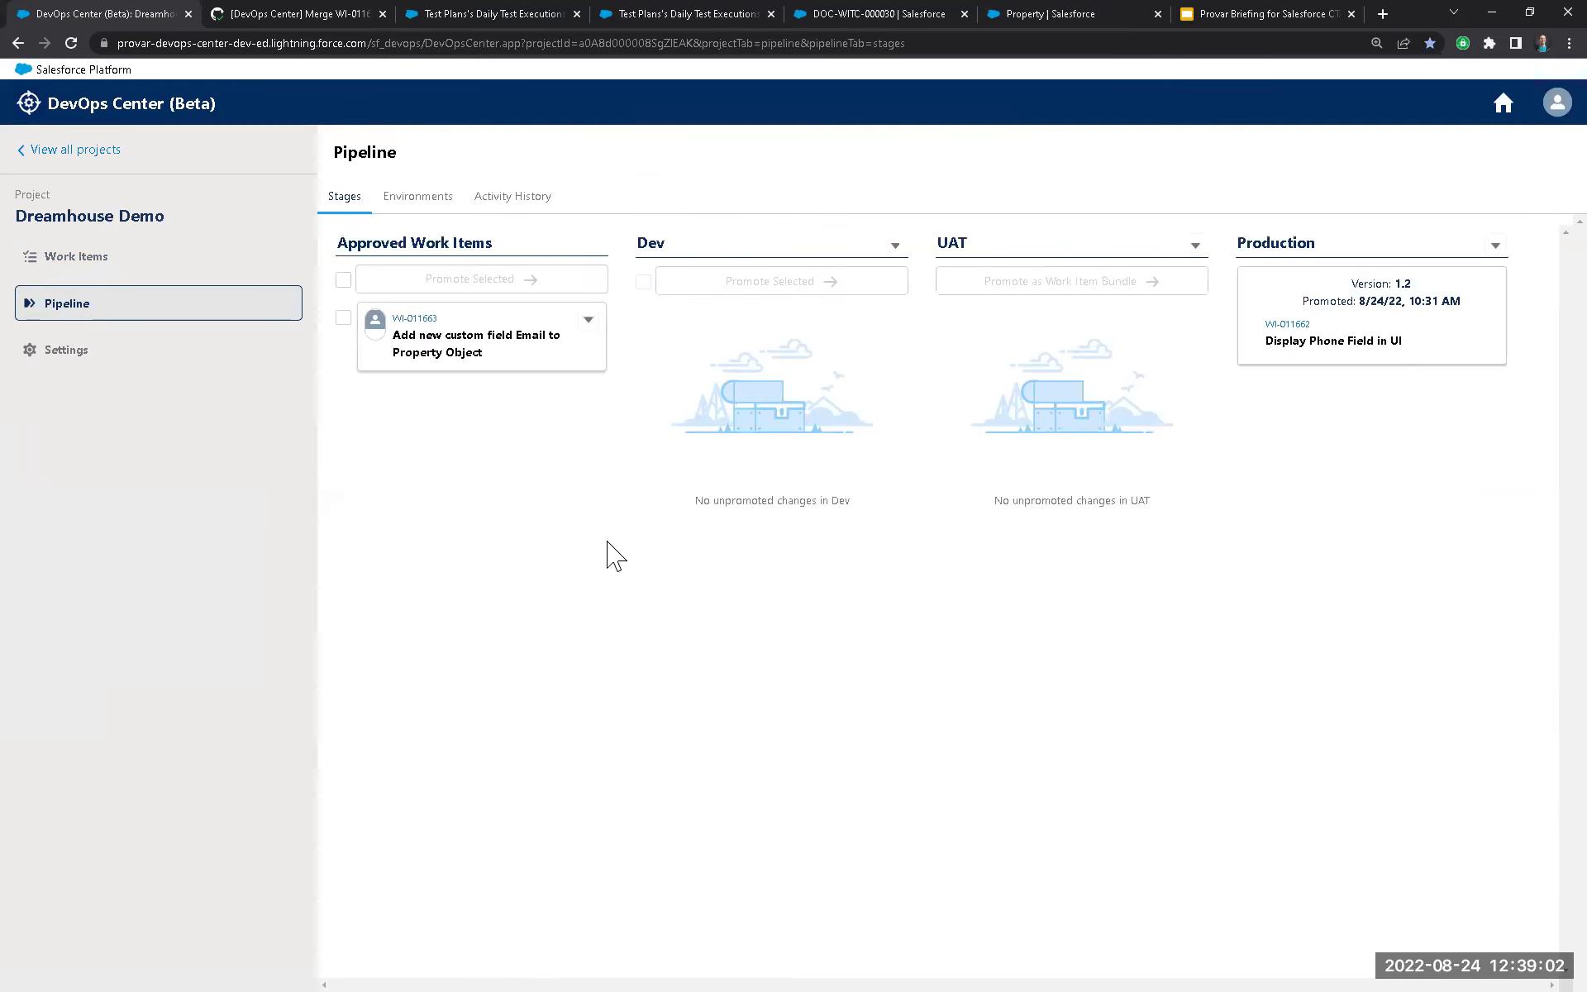
pyautogui.click(408, 206)
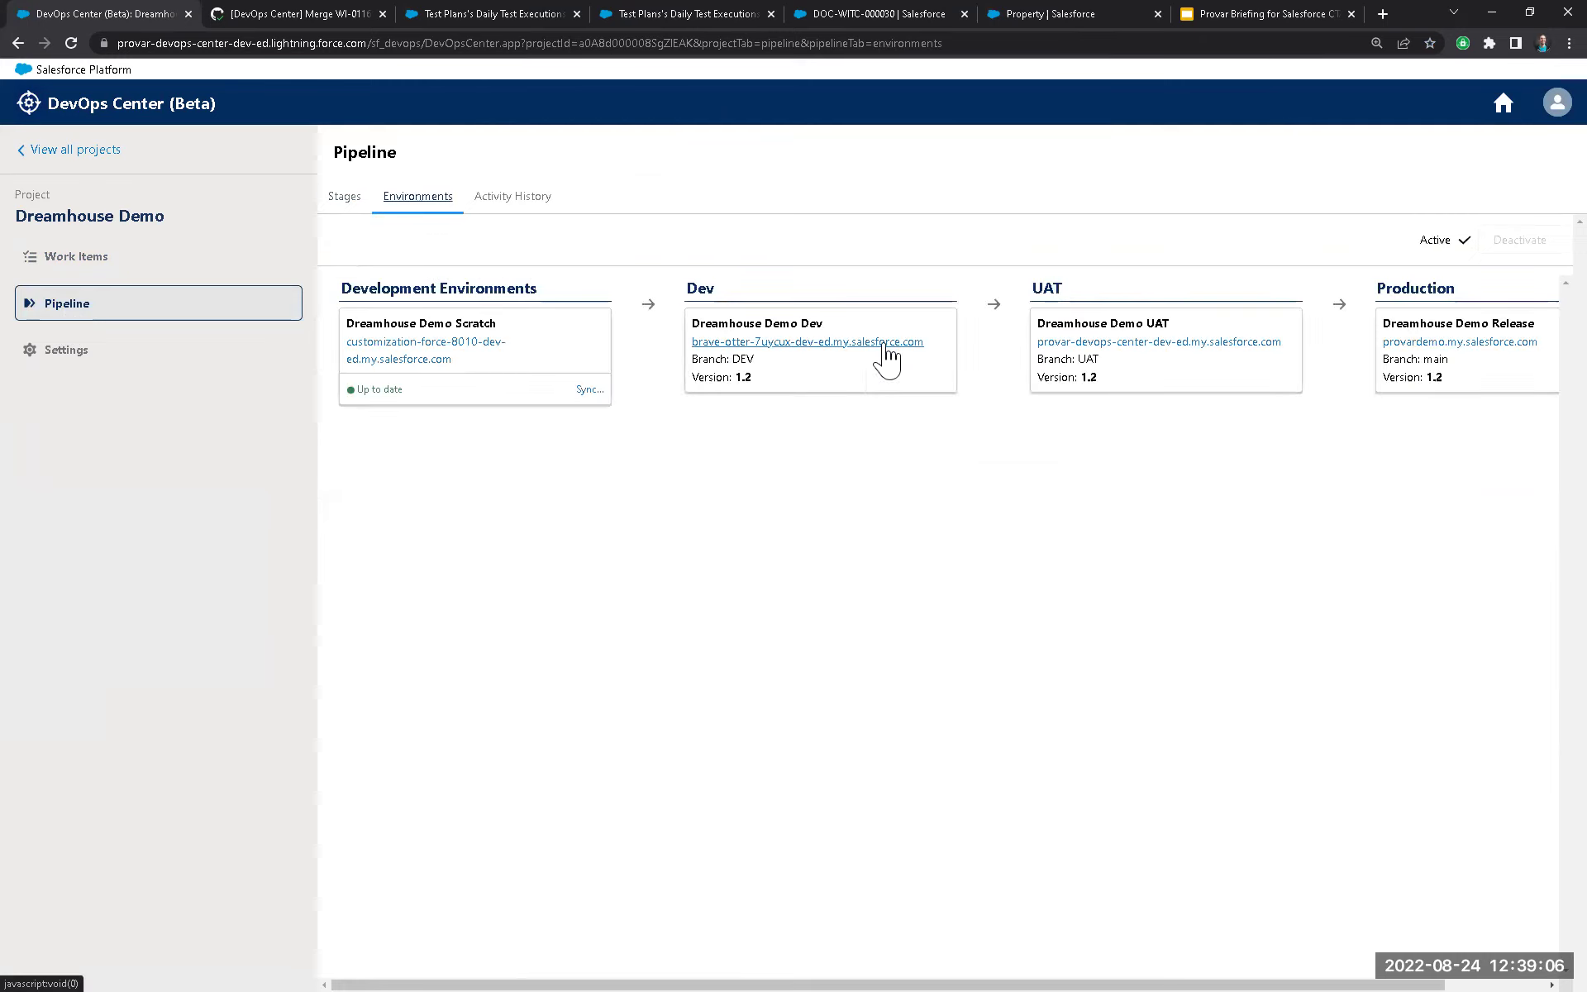
pyautogui.click(351, 201)
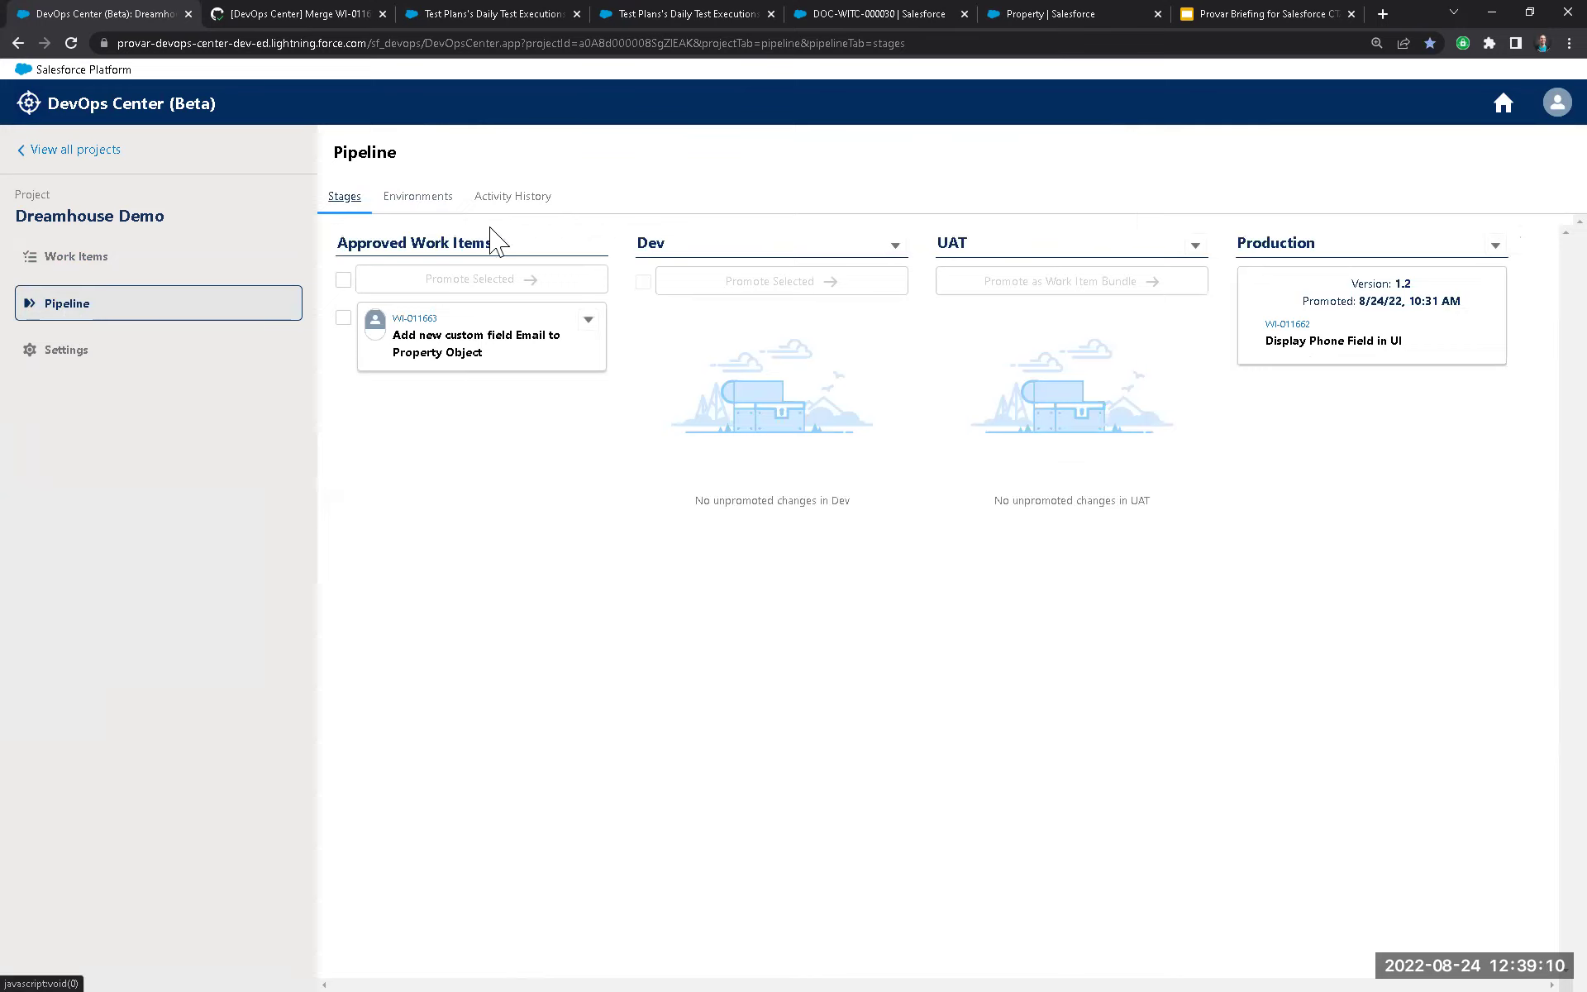
pyautogui.click(343, 281)
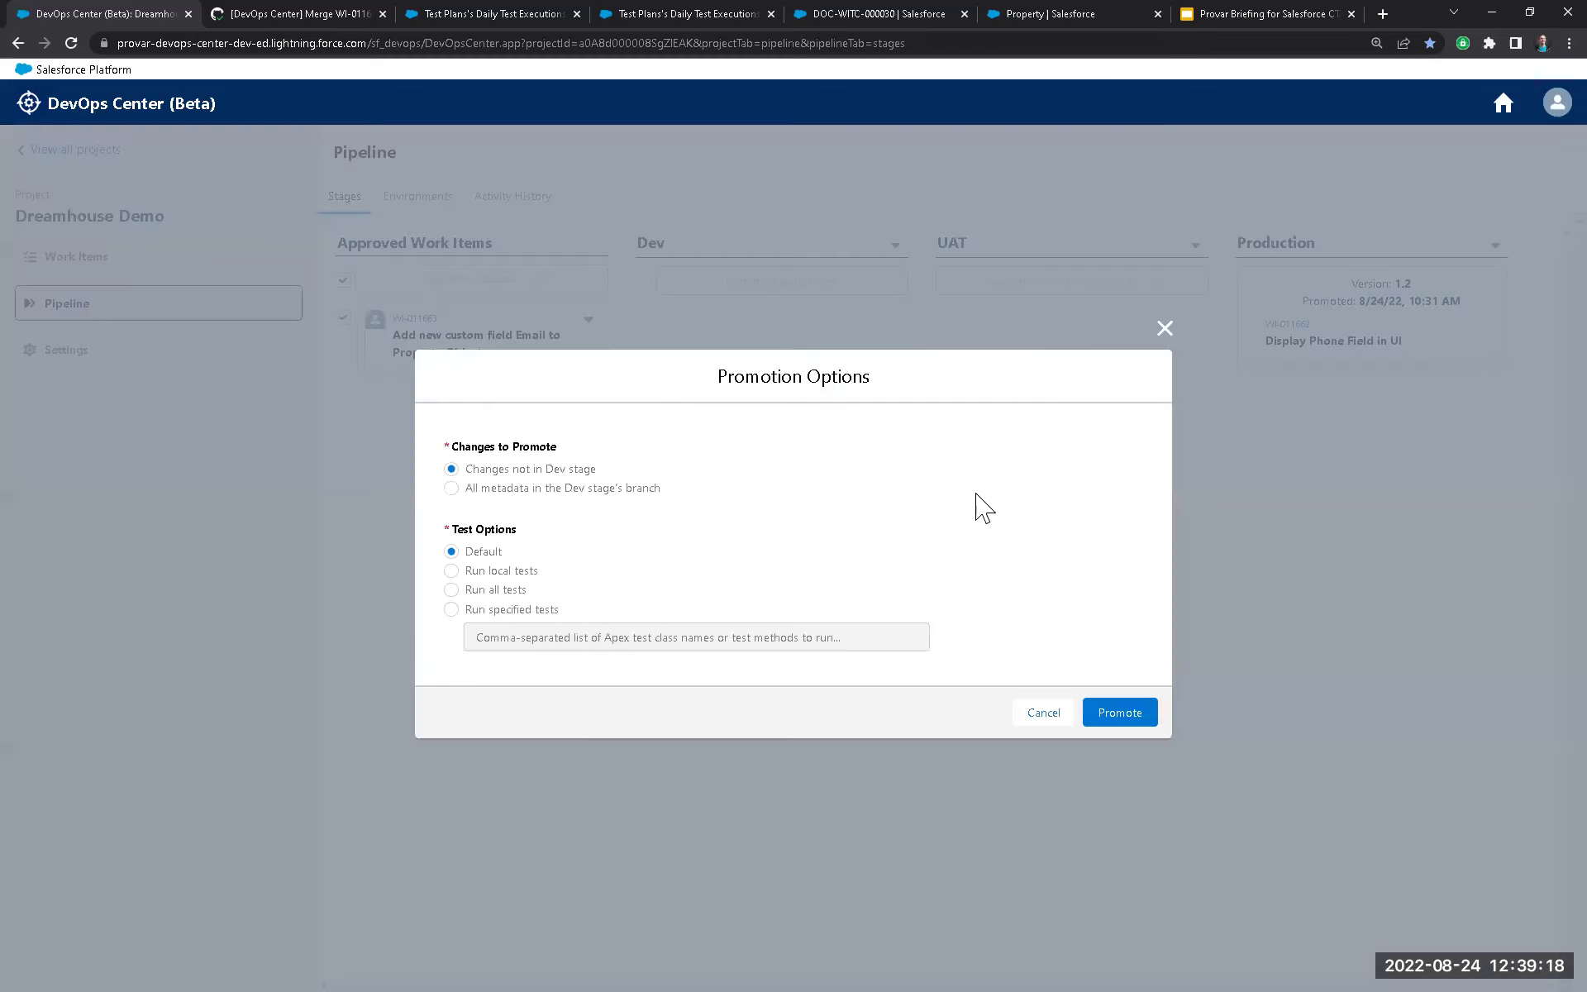
pyautogui.click(1119, 713)
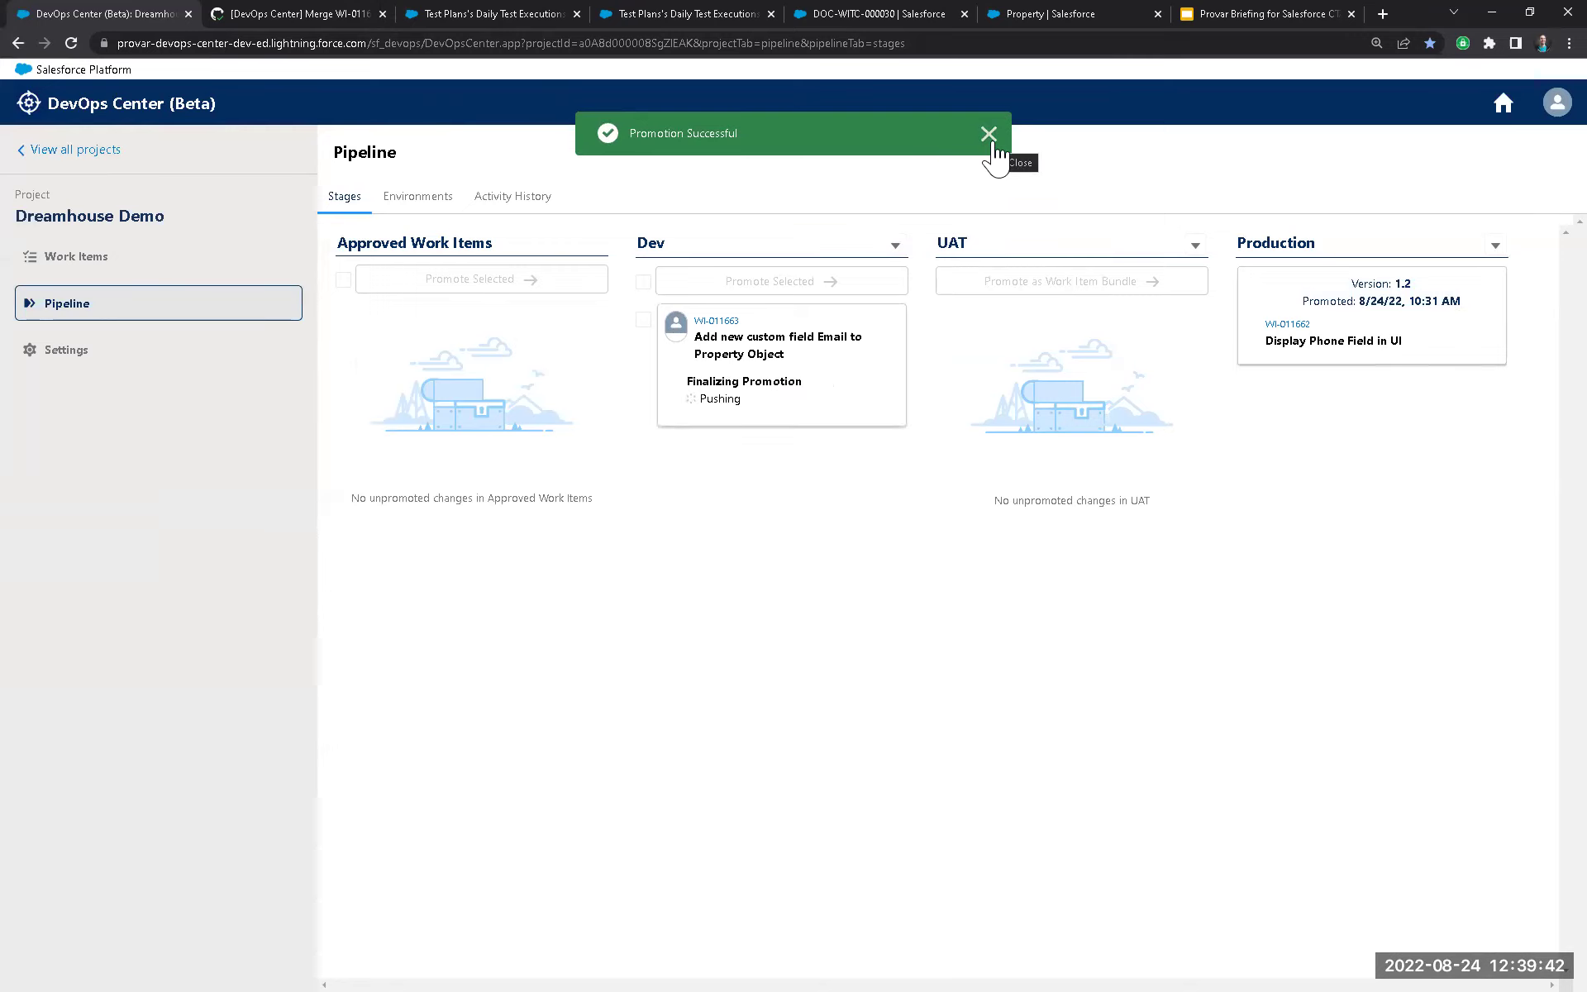
pyautogui.click(990, 135)
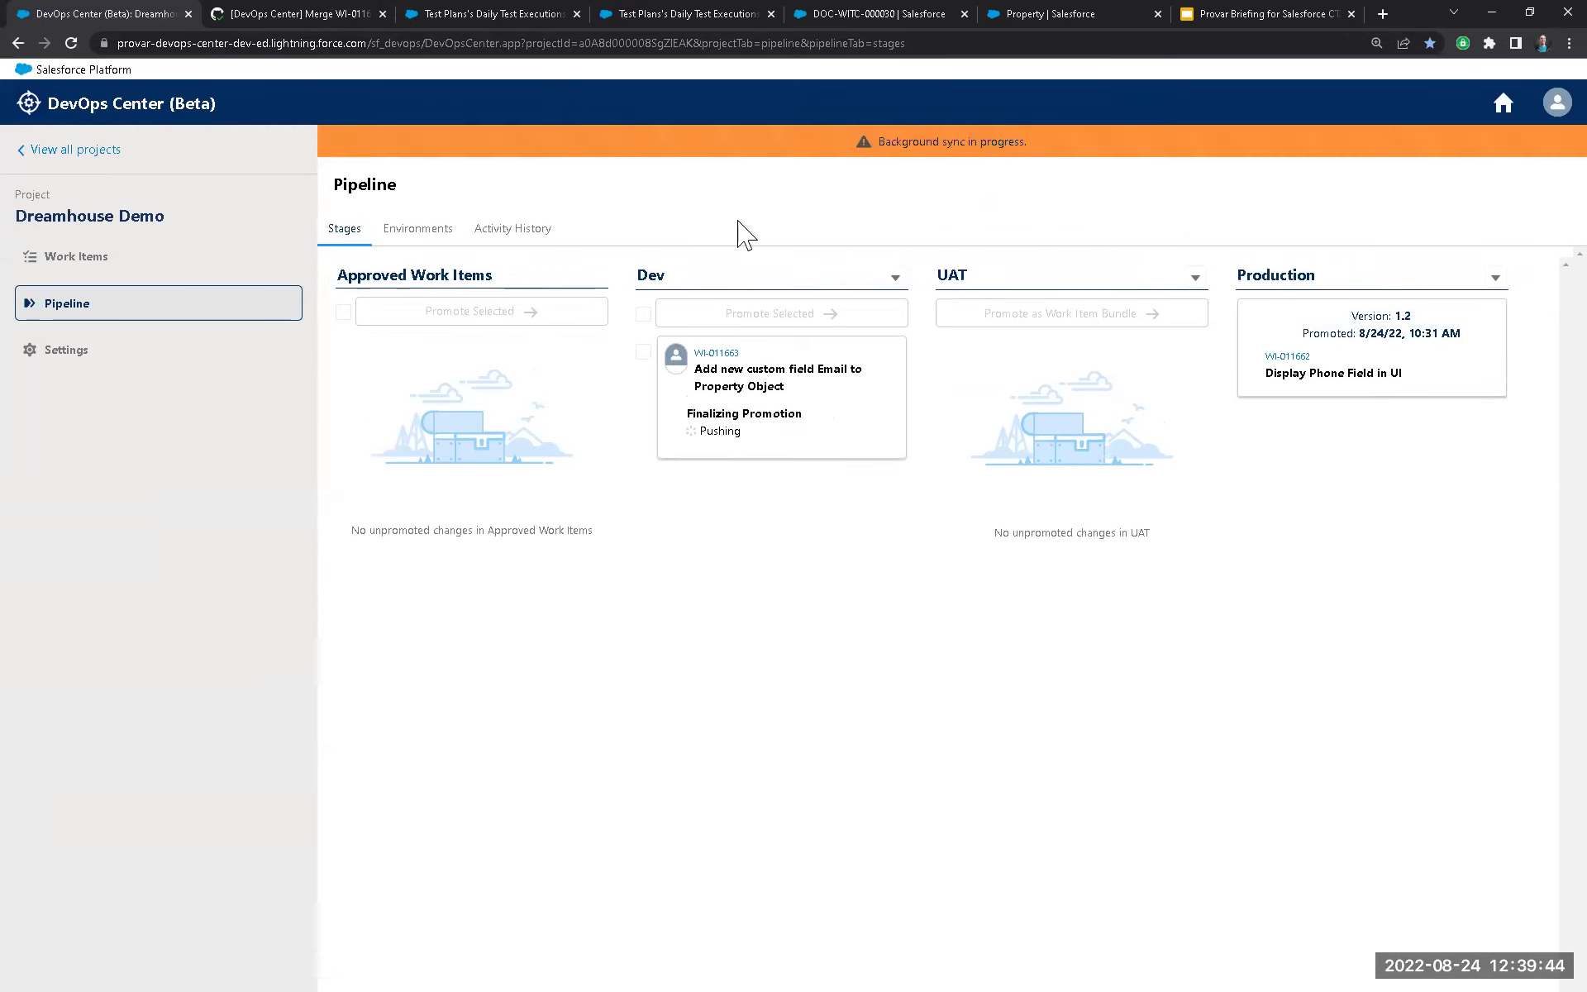
# On GitHub, view the Merge WI-011663 to UAT pull request and open its regression workflow run.
pyautogui.click(305, 14)
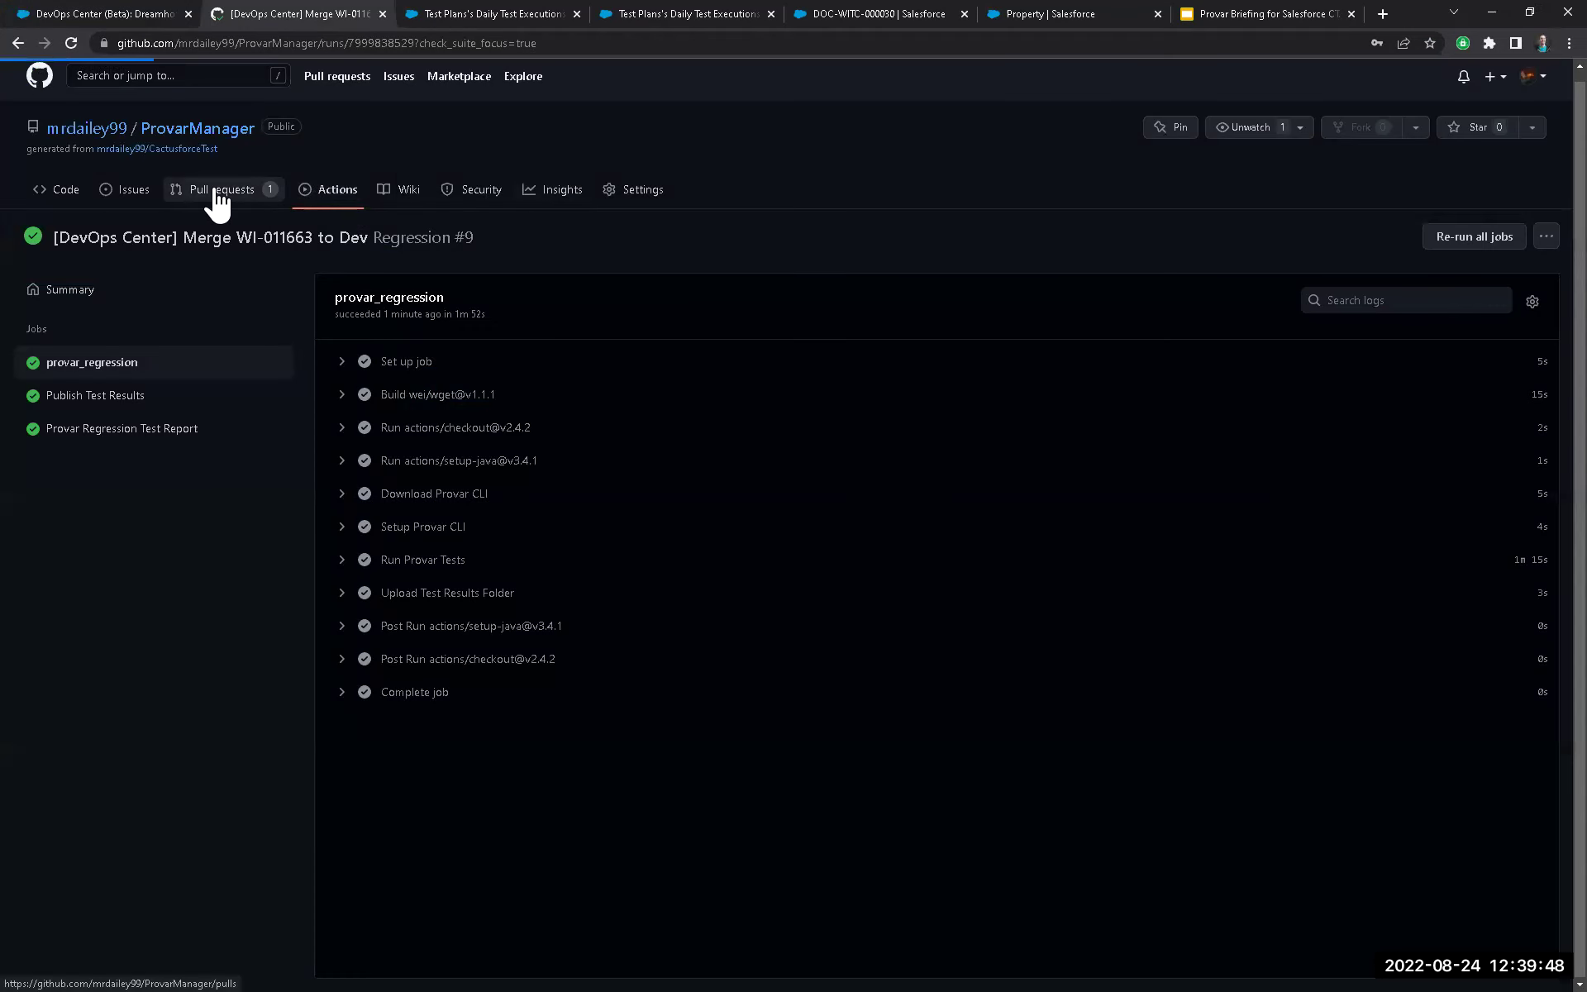
pyautogui.click(217, 195)
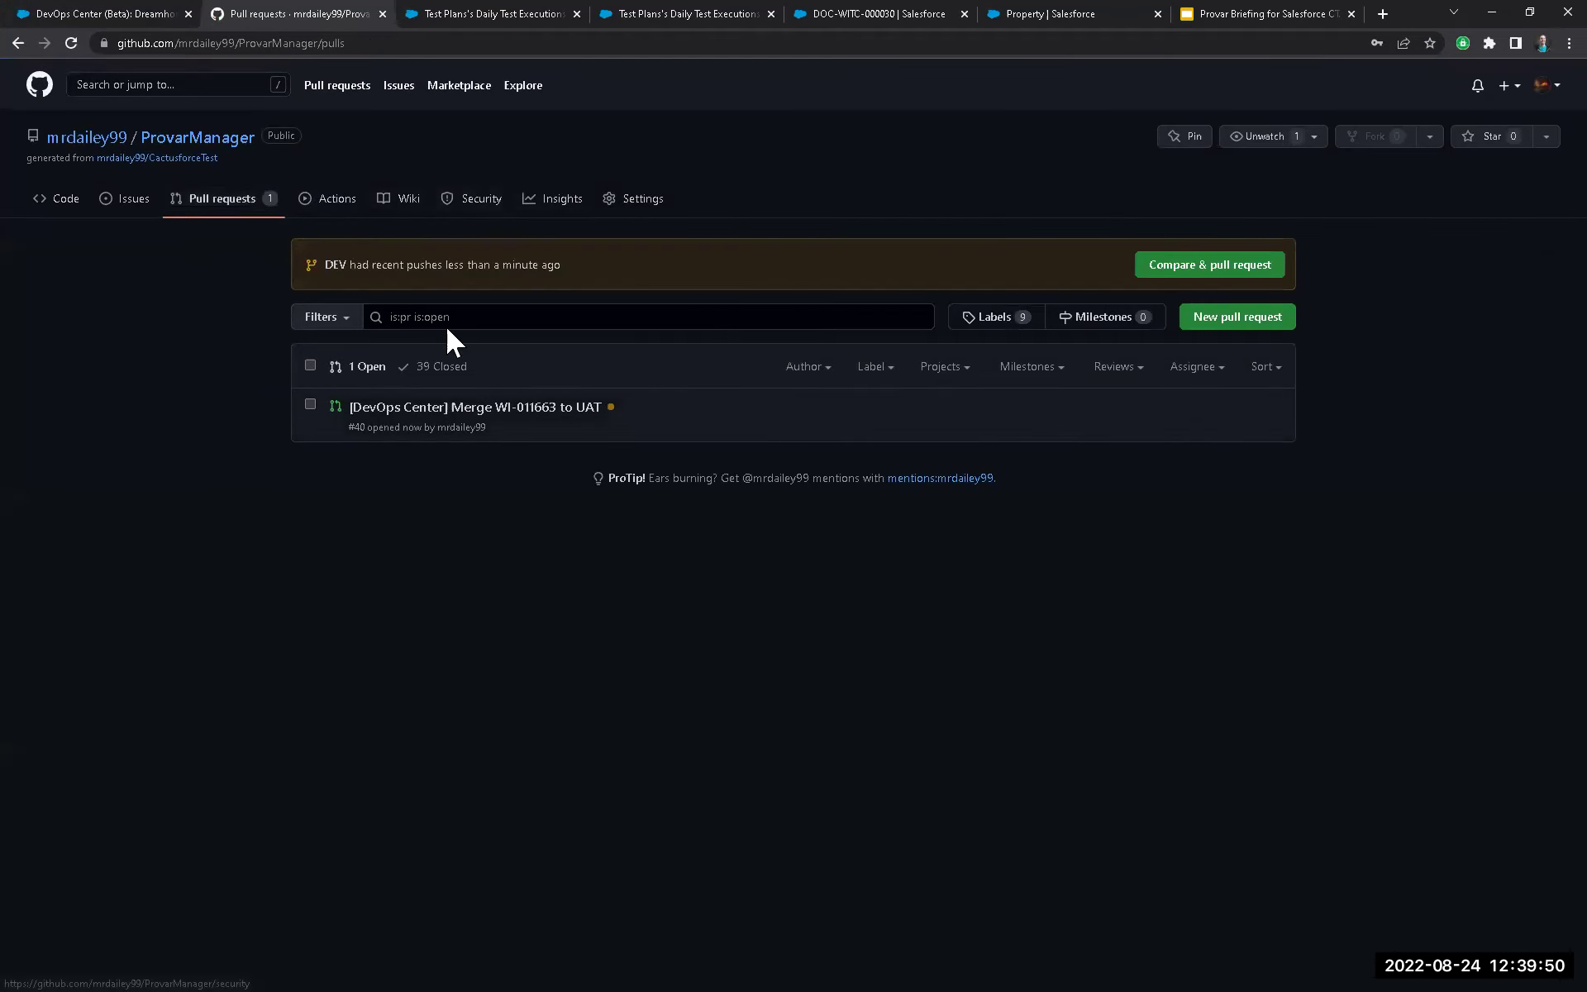
pyautogui.click(516, 412)
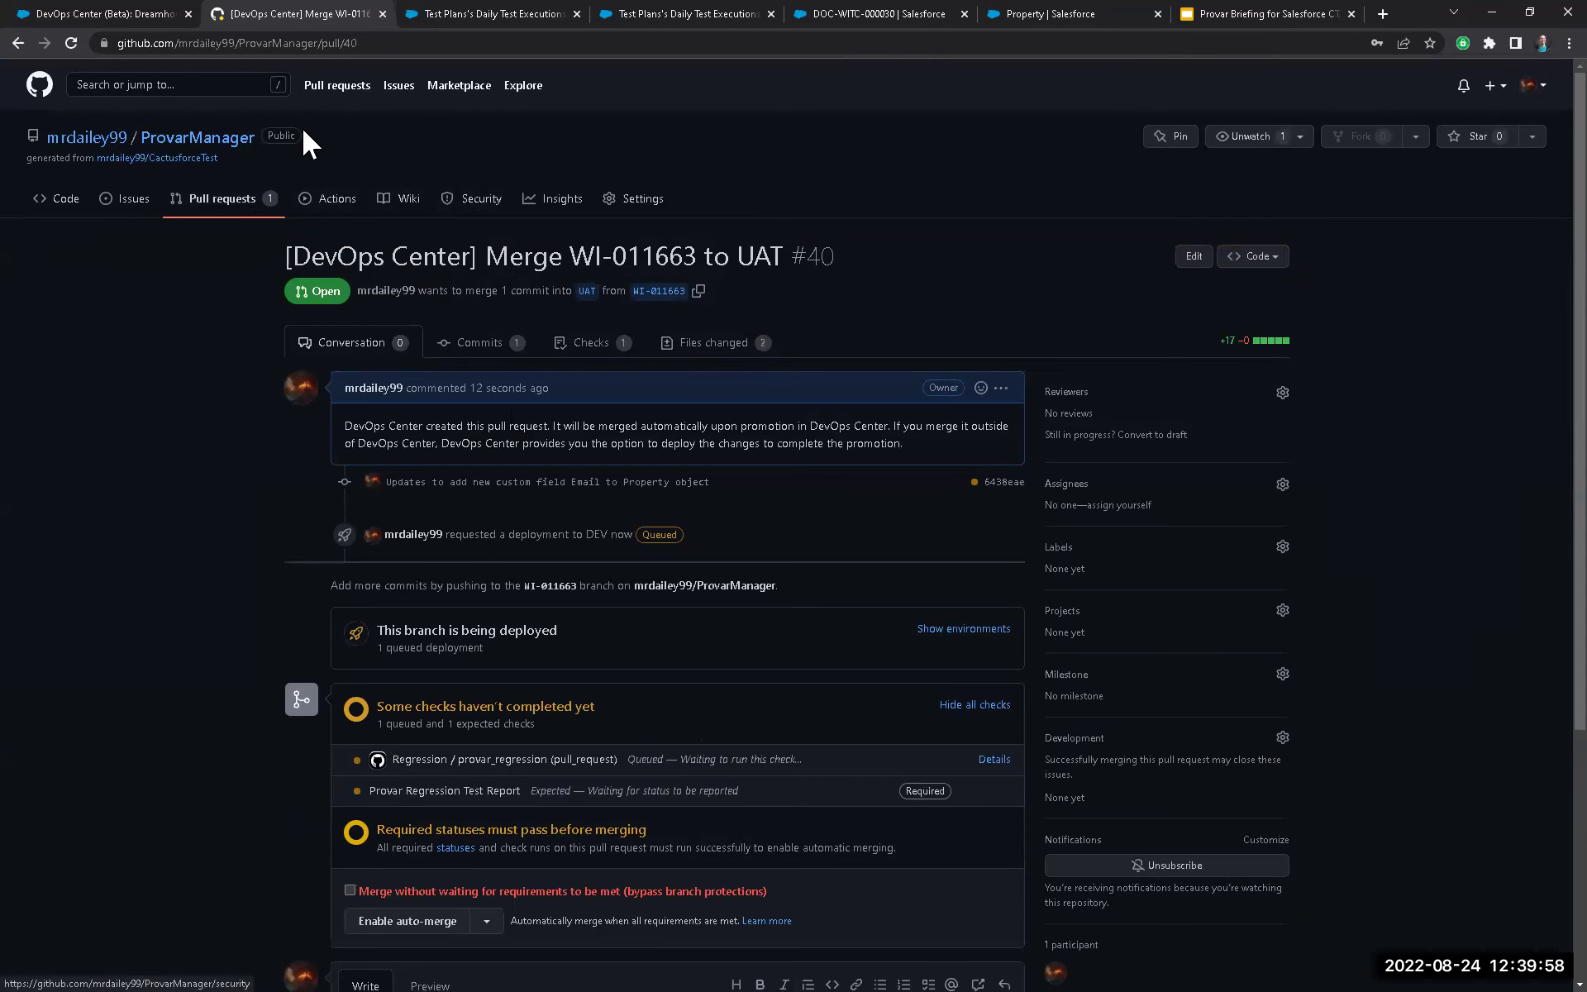
pyautogui.click(318, 207)
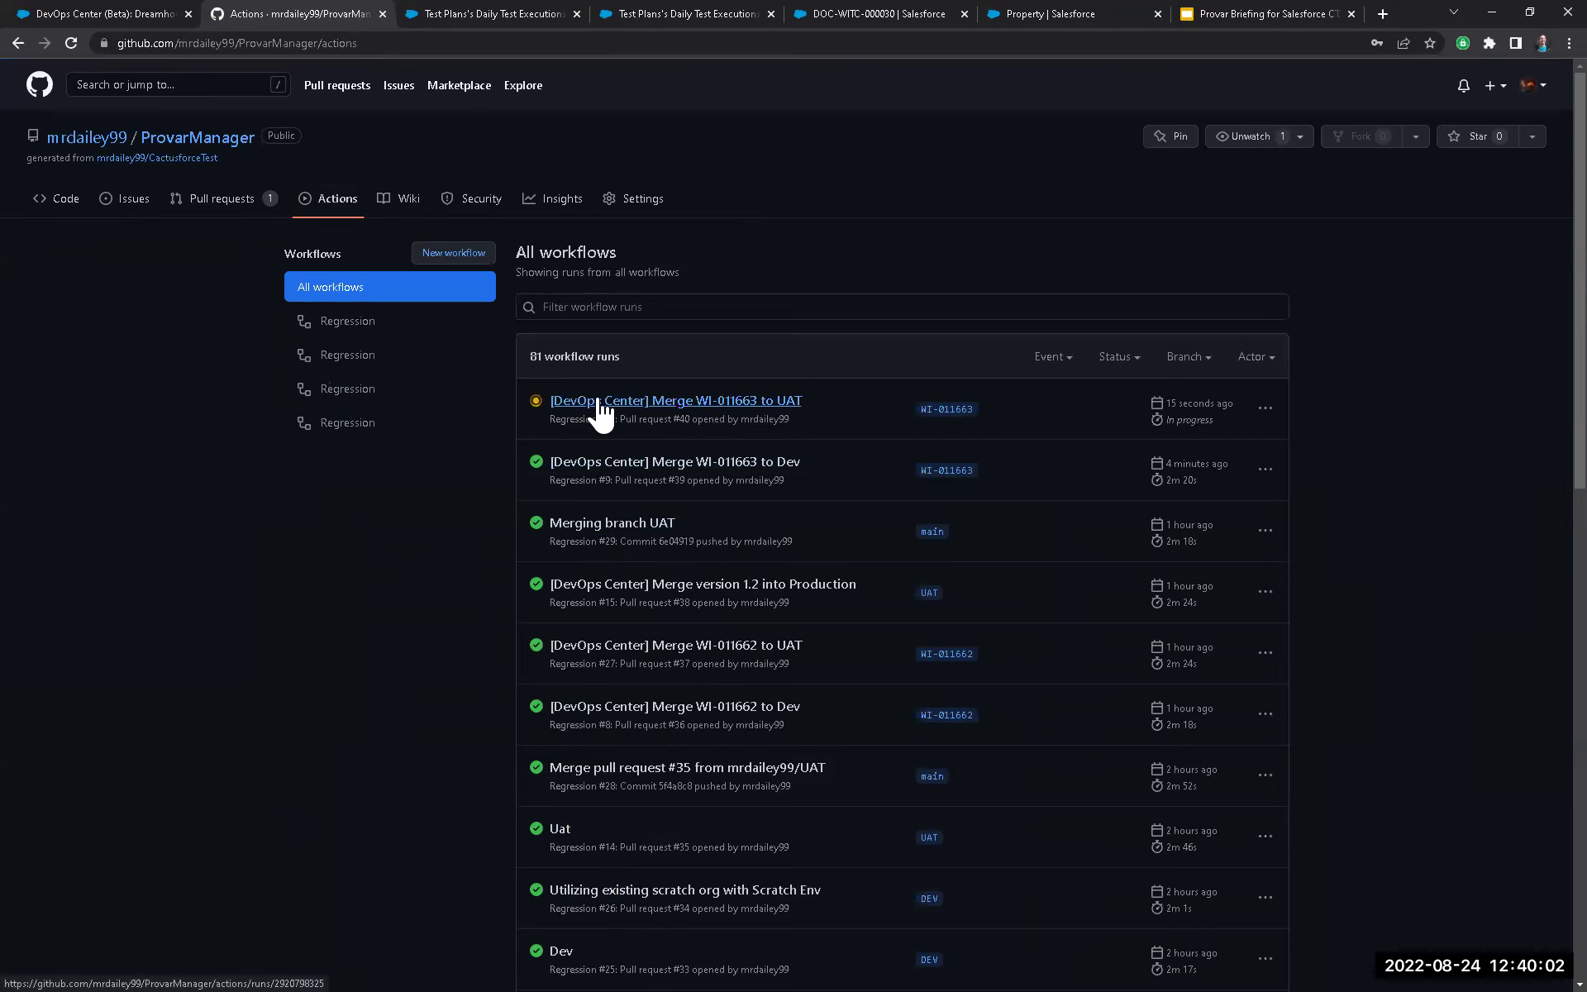
pyautogui.click(794, 405)
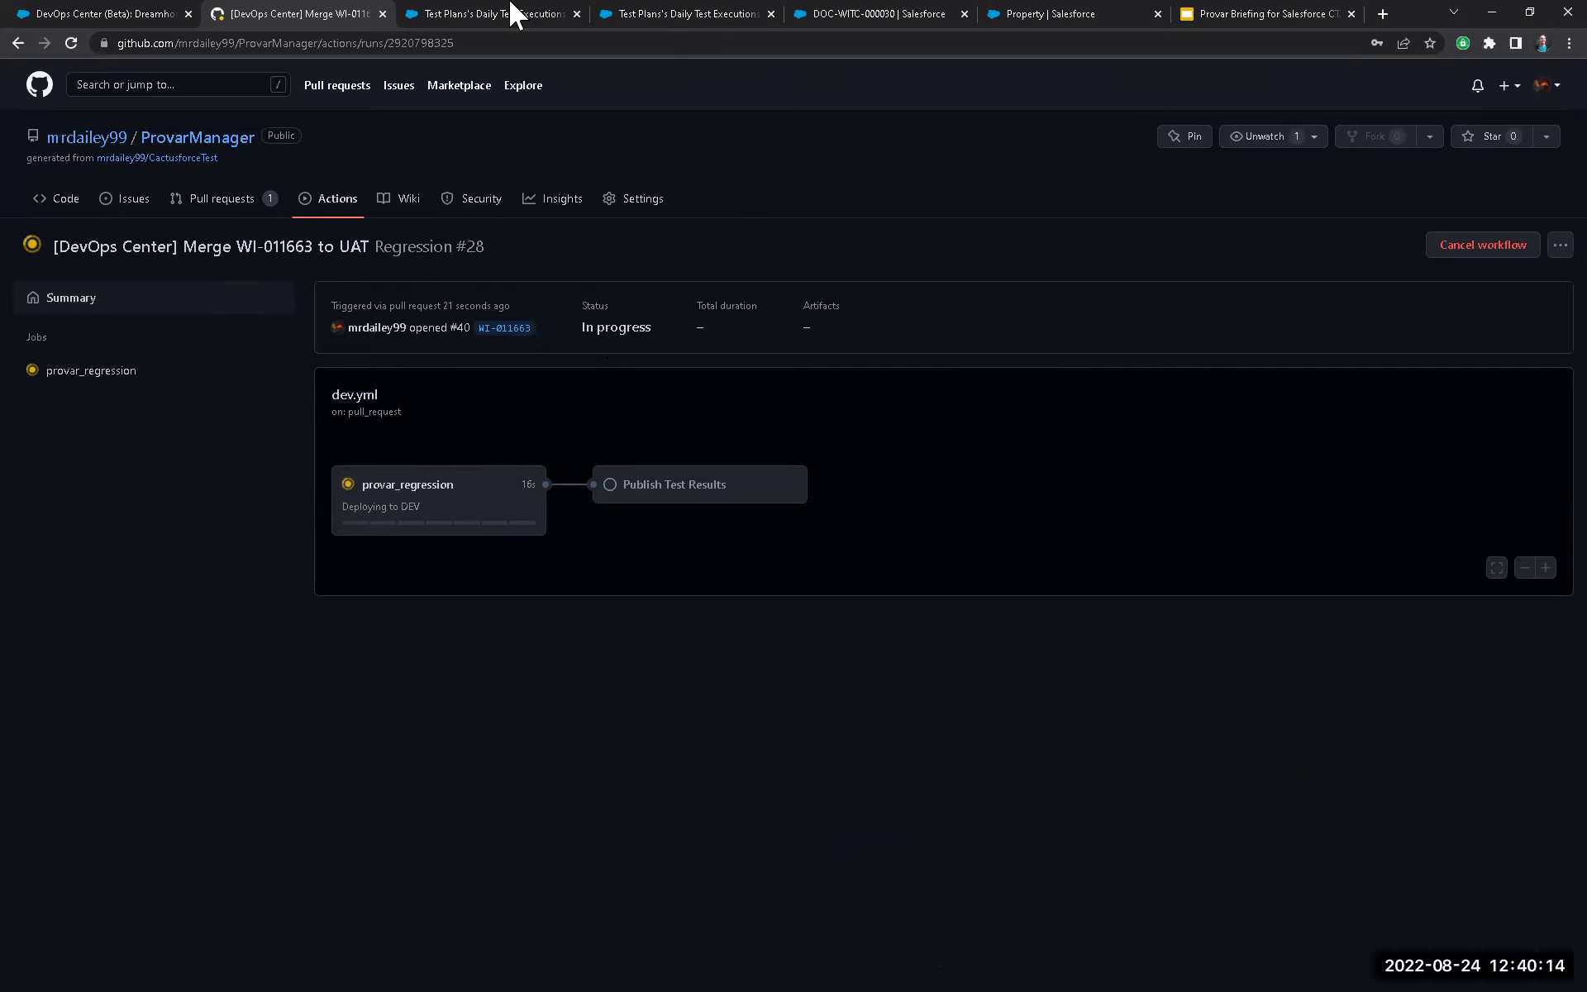
# Look over the Daily Test Executions report, and open work item WI-011663 from the Dreamhouse Demo project in Test Manager to examine its state.
pyautogui.click(633, 13)
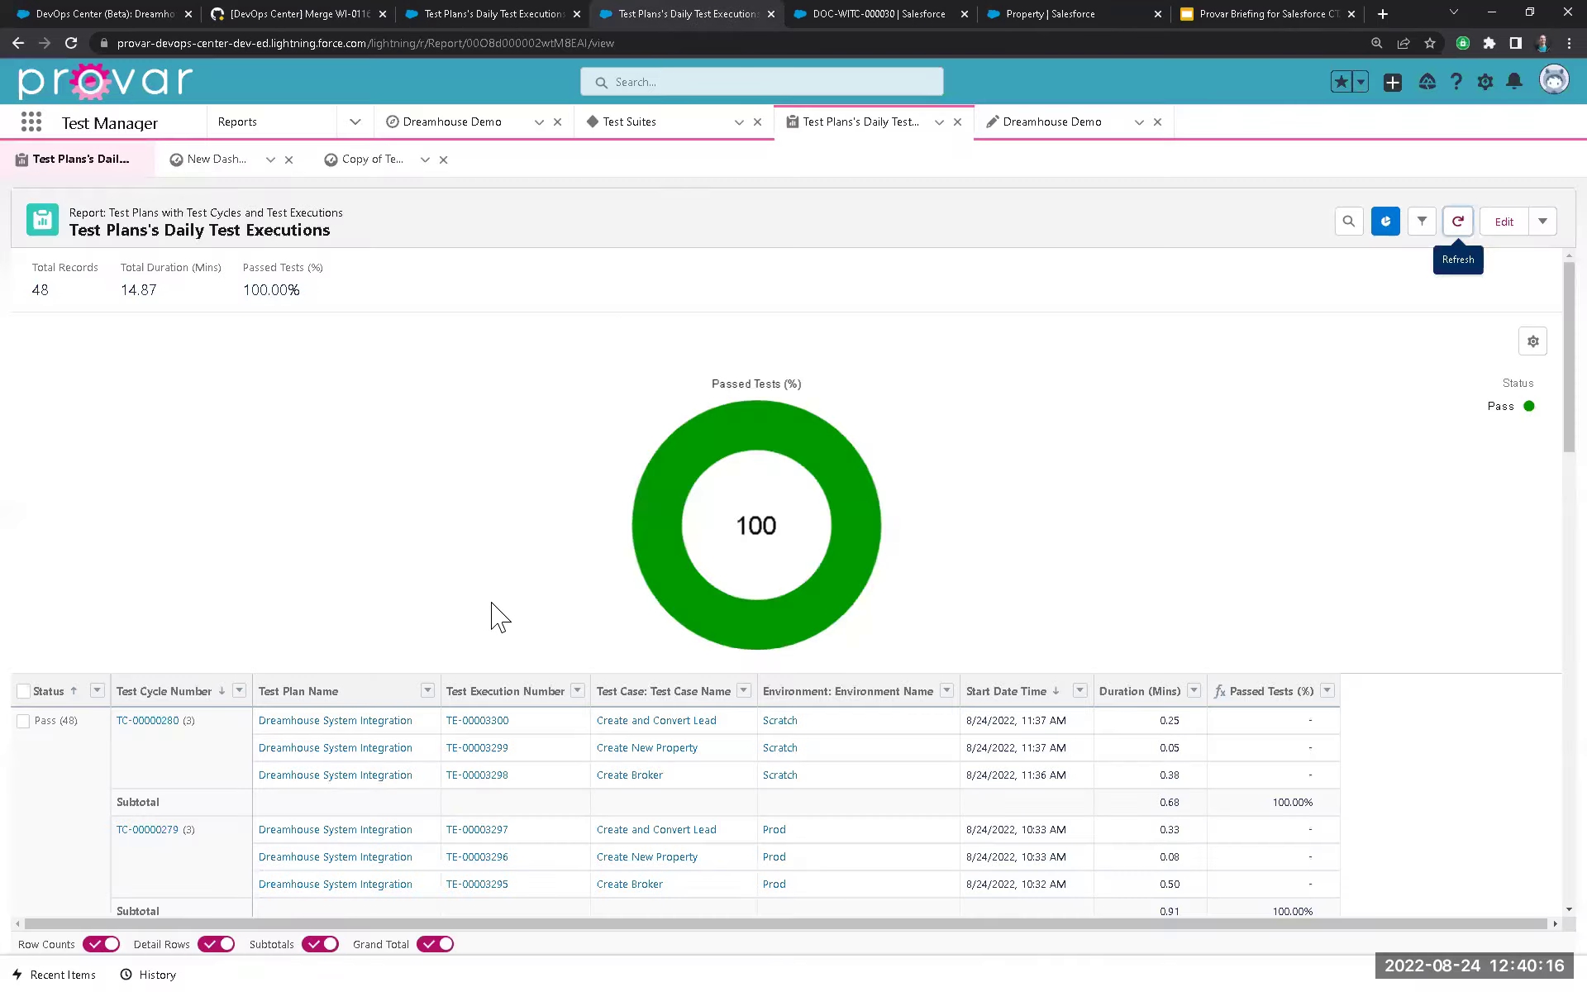
pyautogui.scroll(-1, 513, 628)
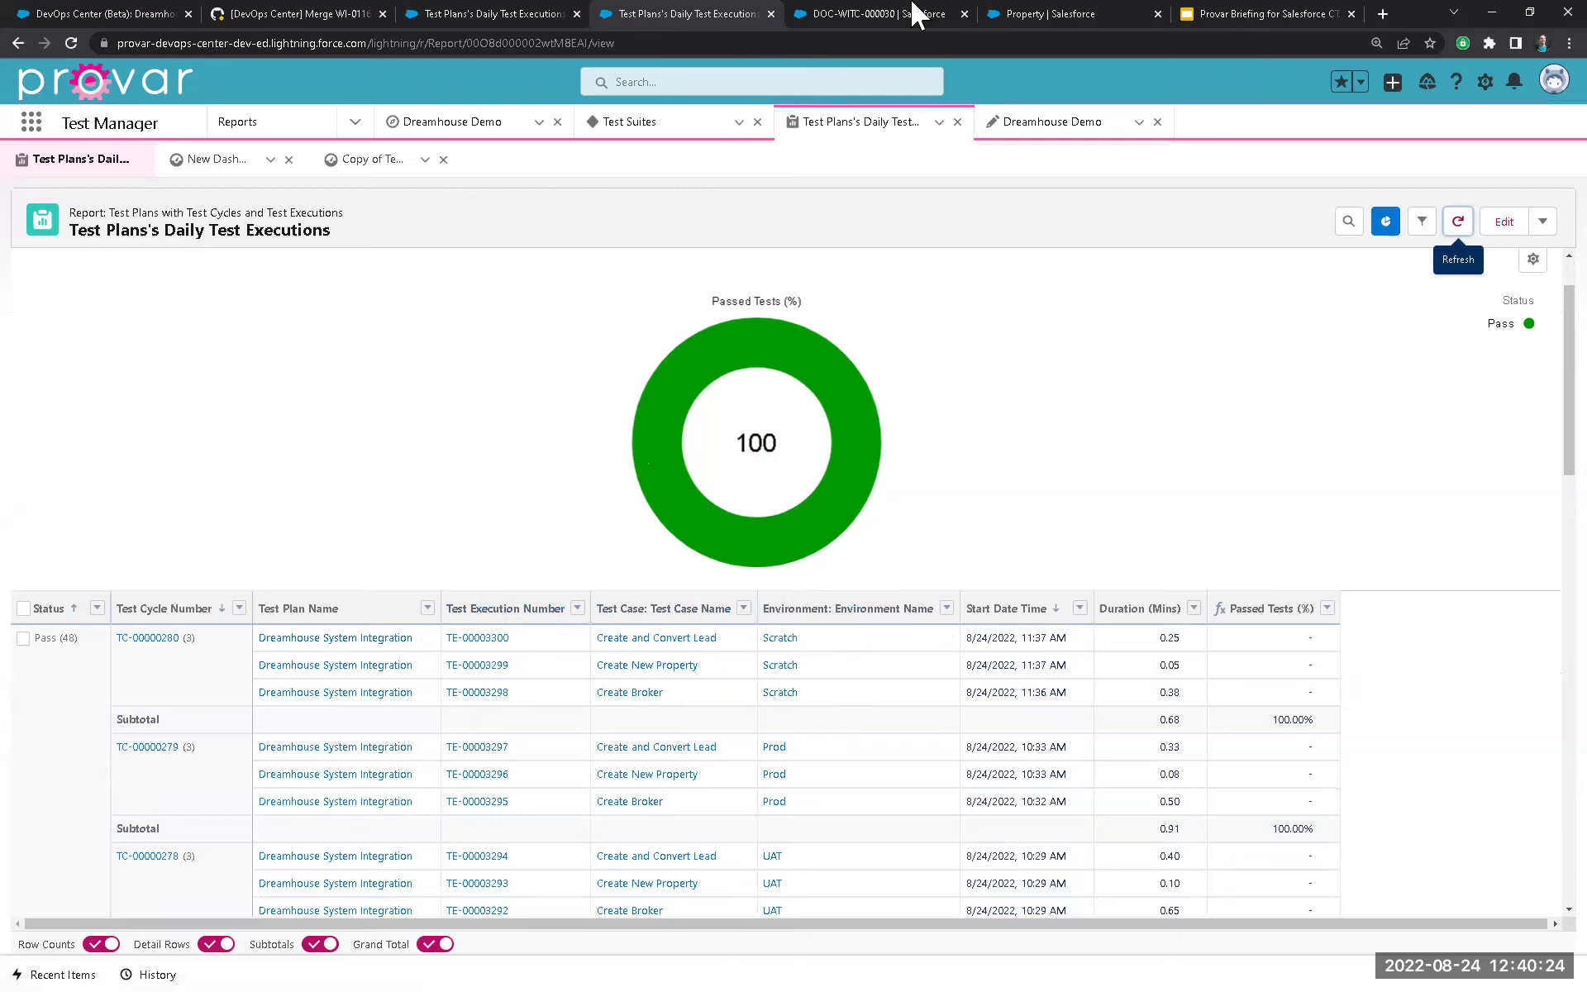
pyautogui.click(876, 23)
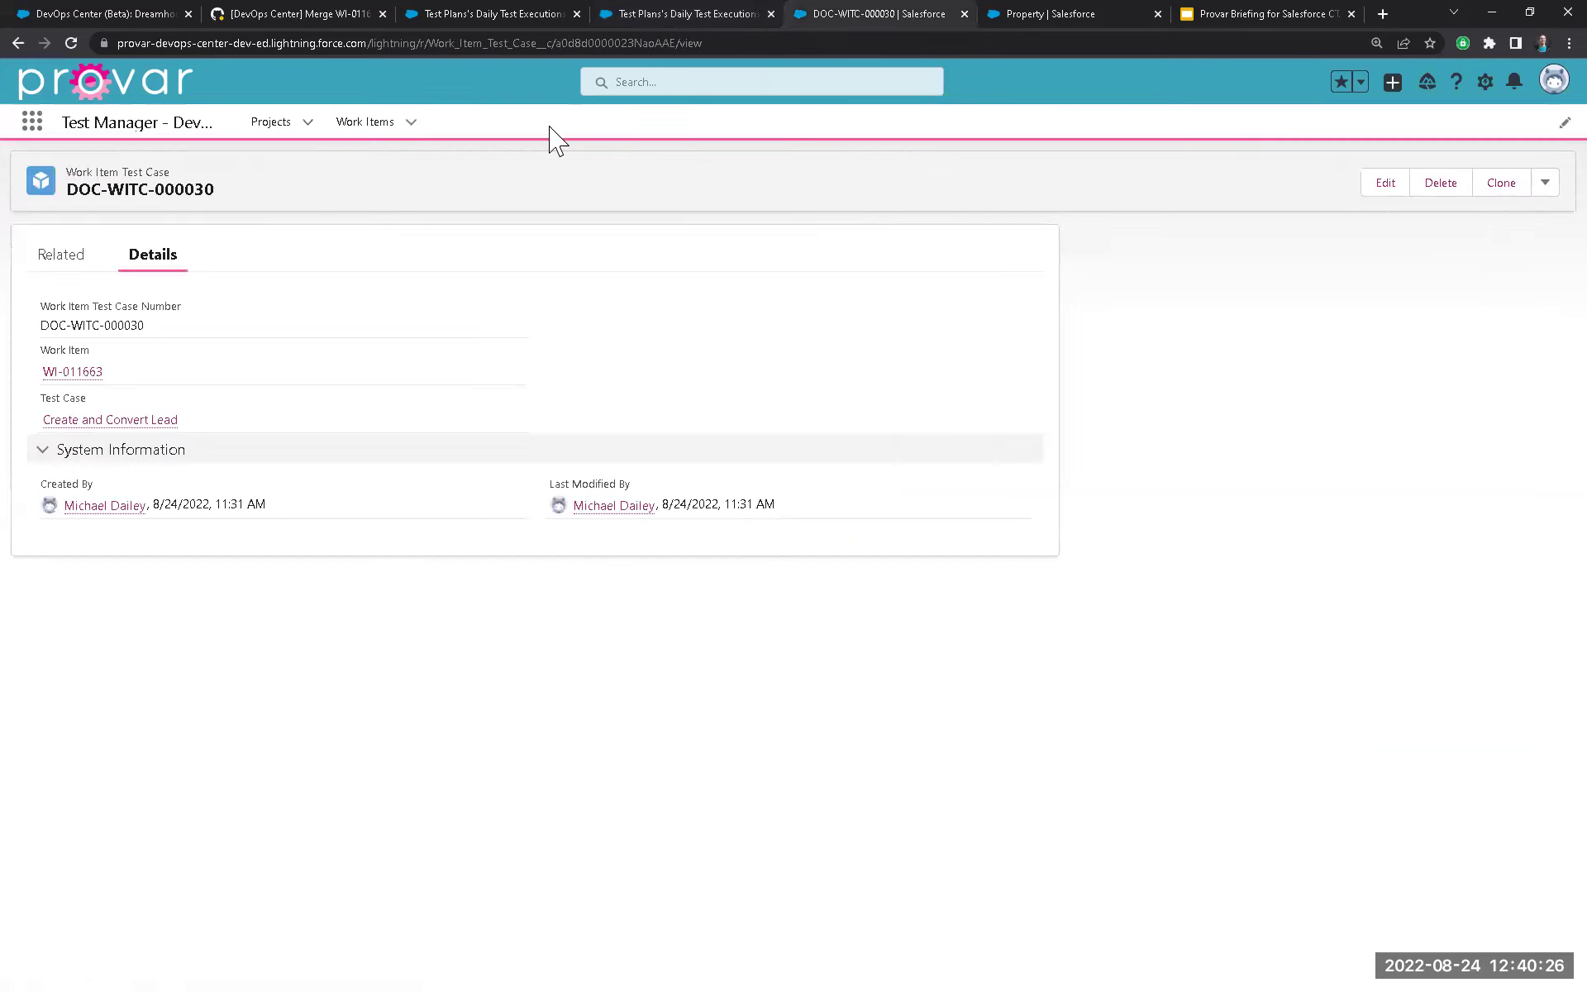
pyautogui.click(286, 132)
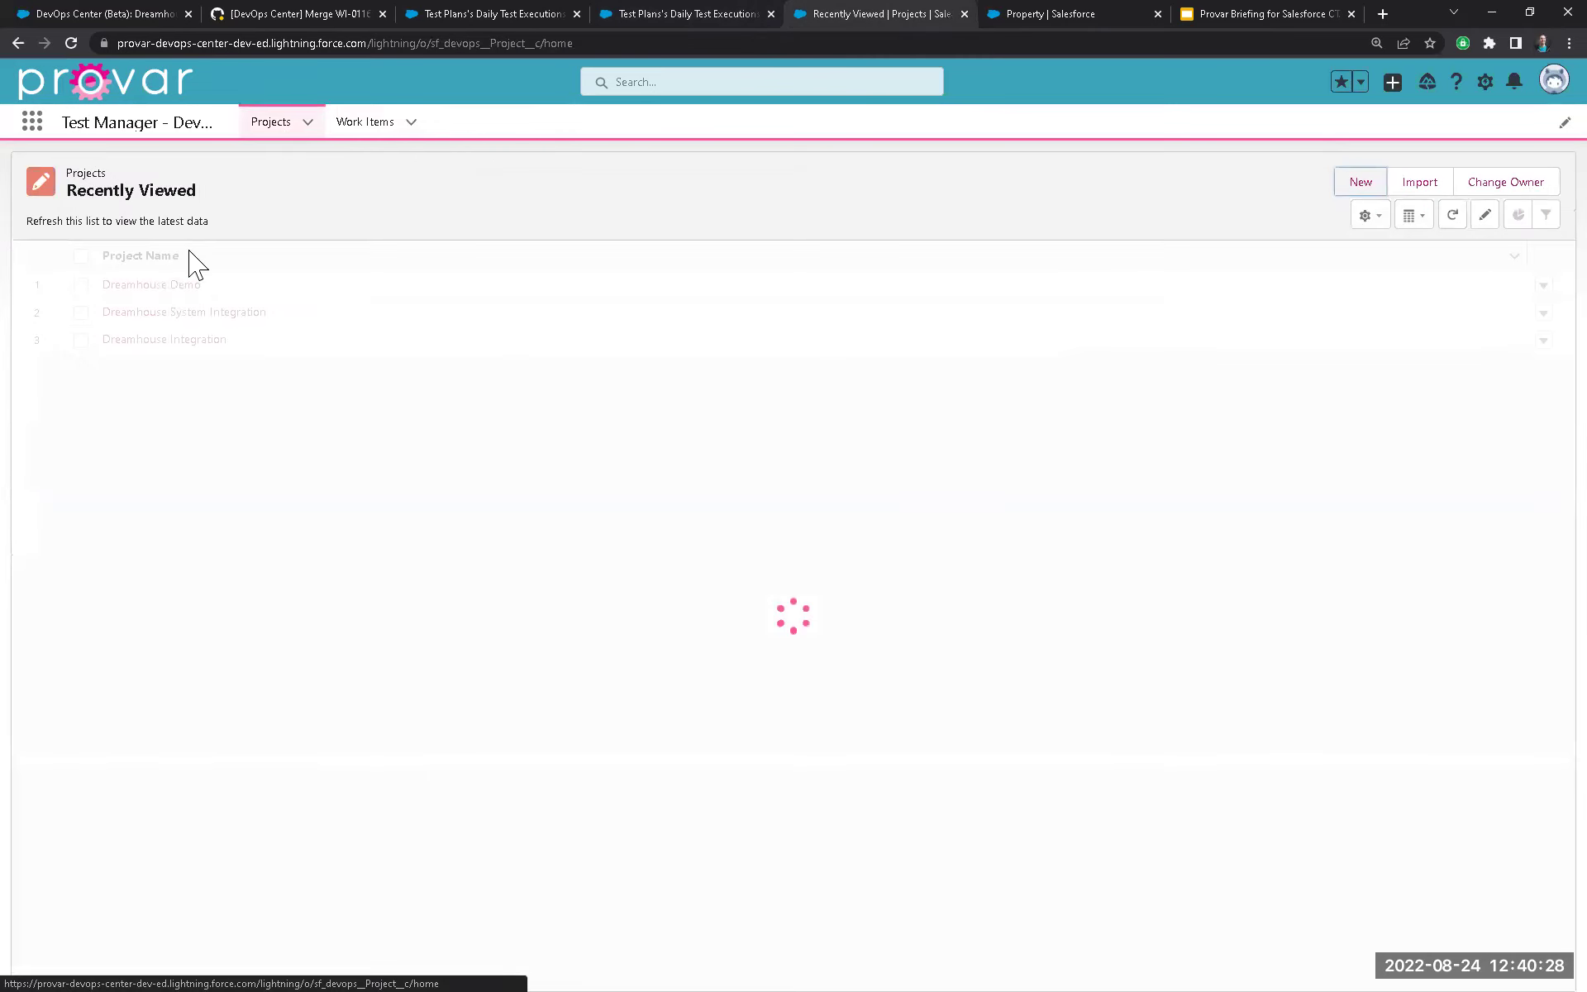
pyautogui.click(164, 283)
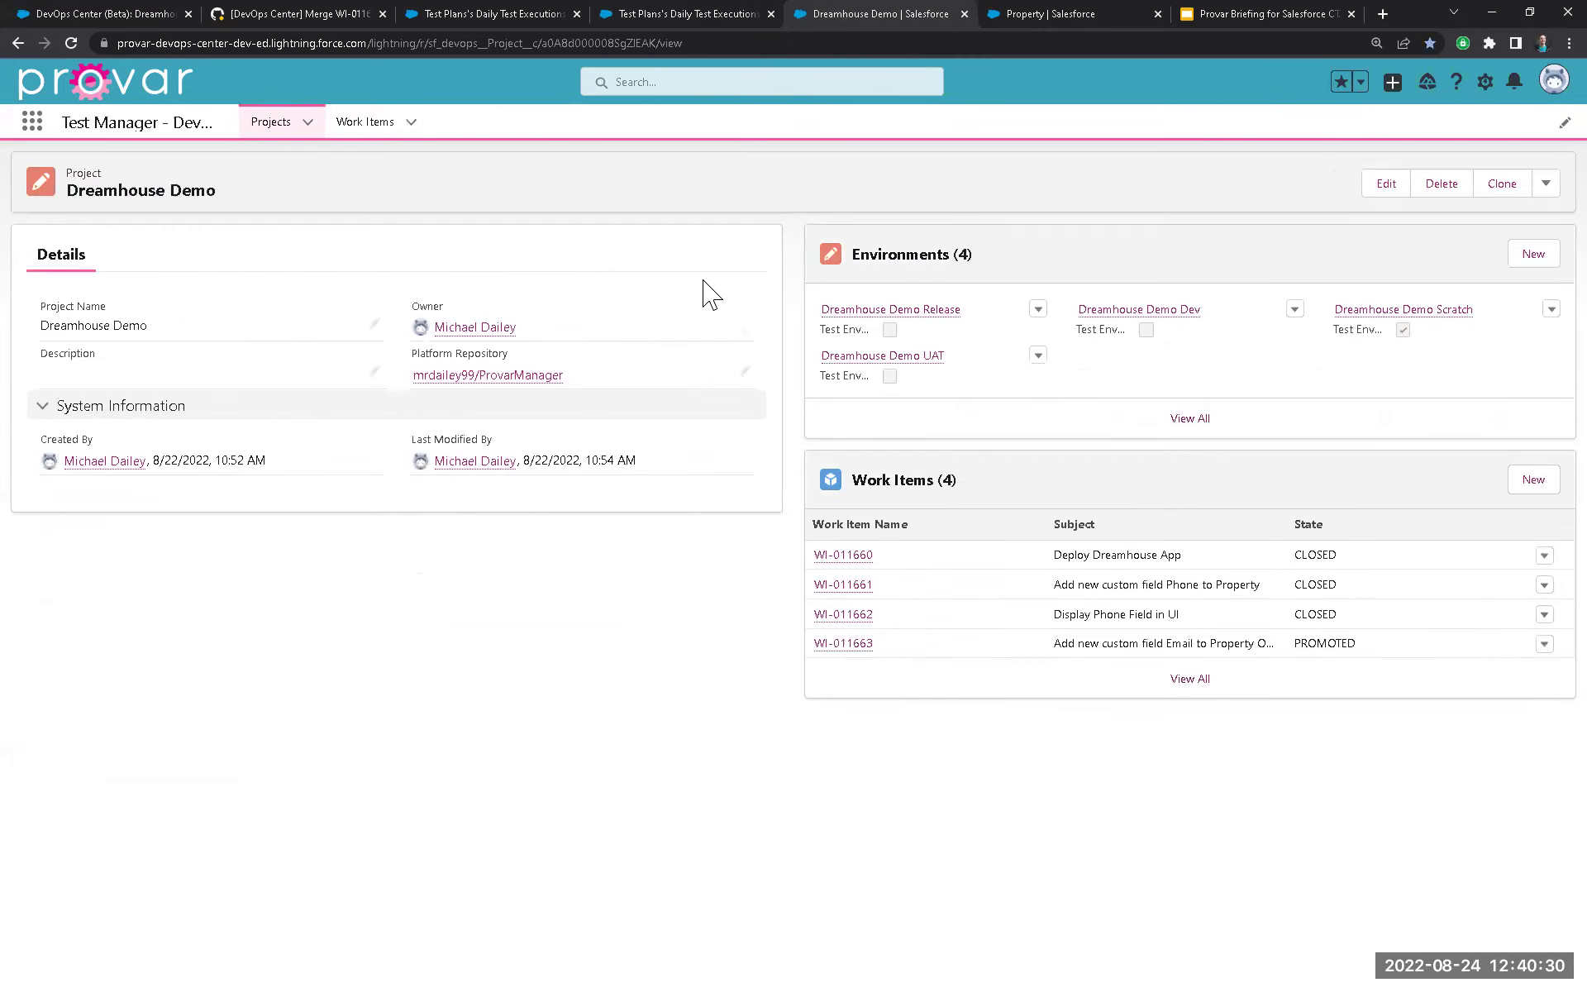
pyautogui.click(1194, 681)
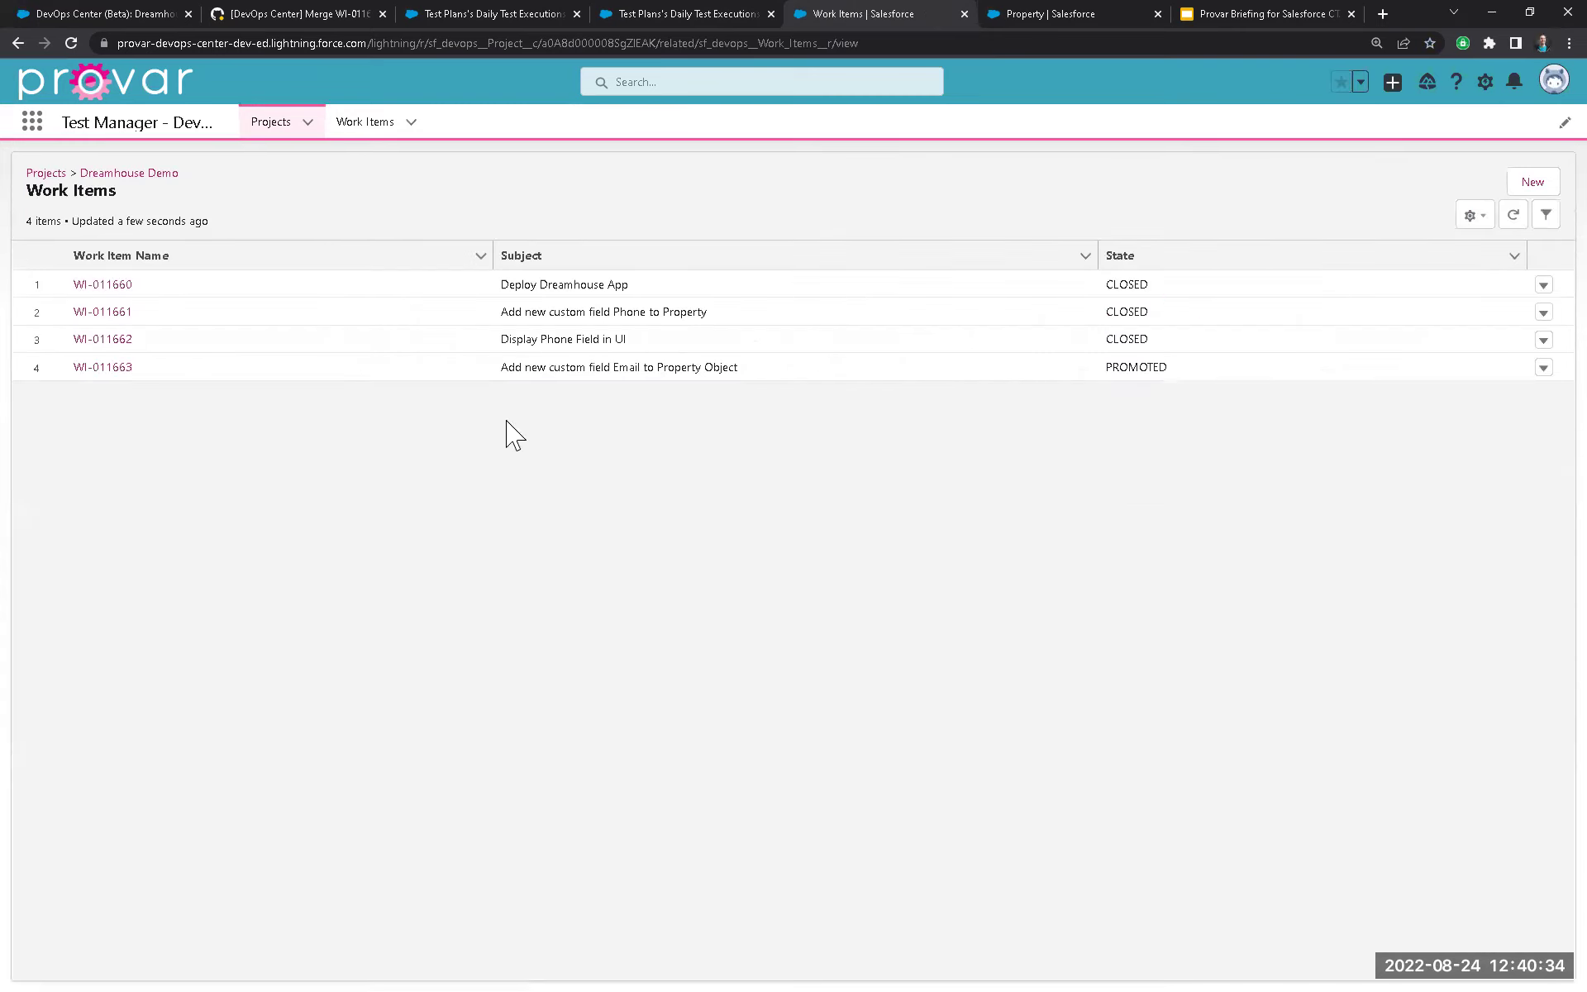
pyautogui.click(112, 369)
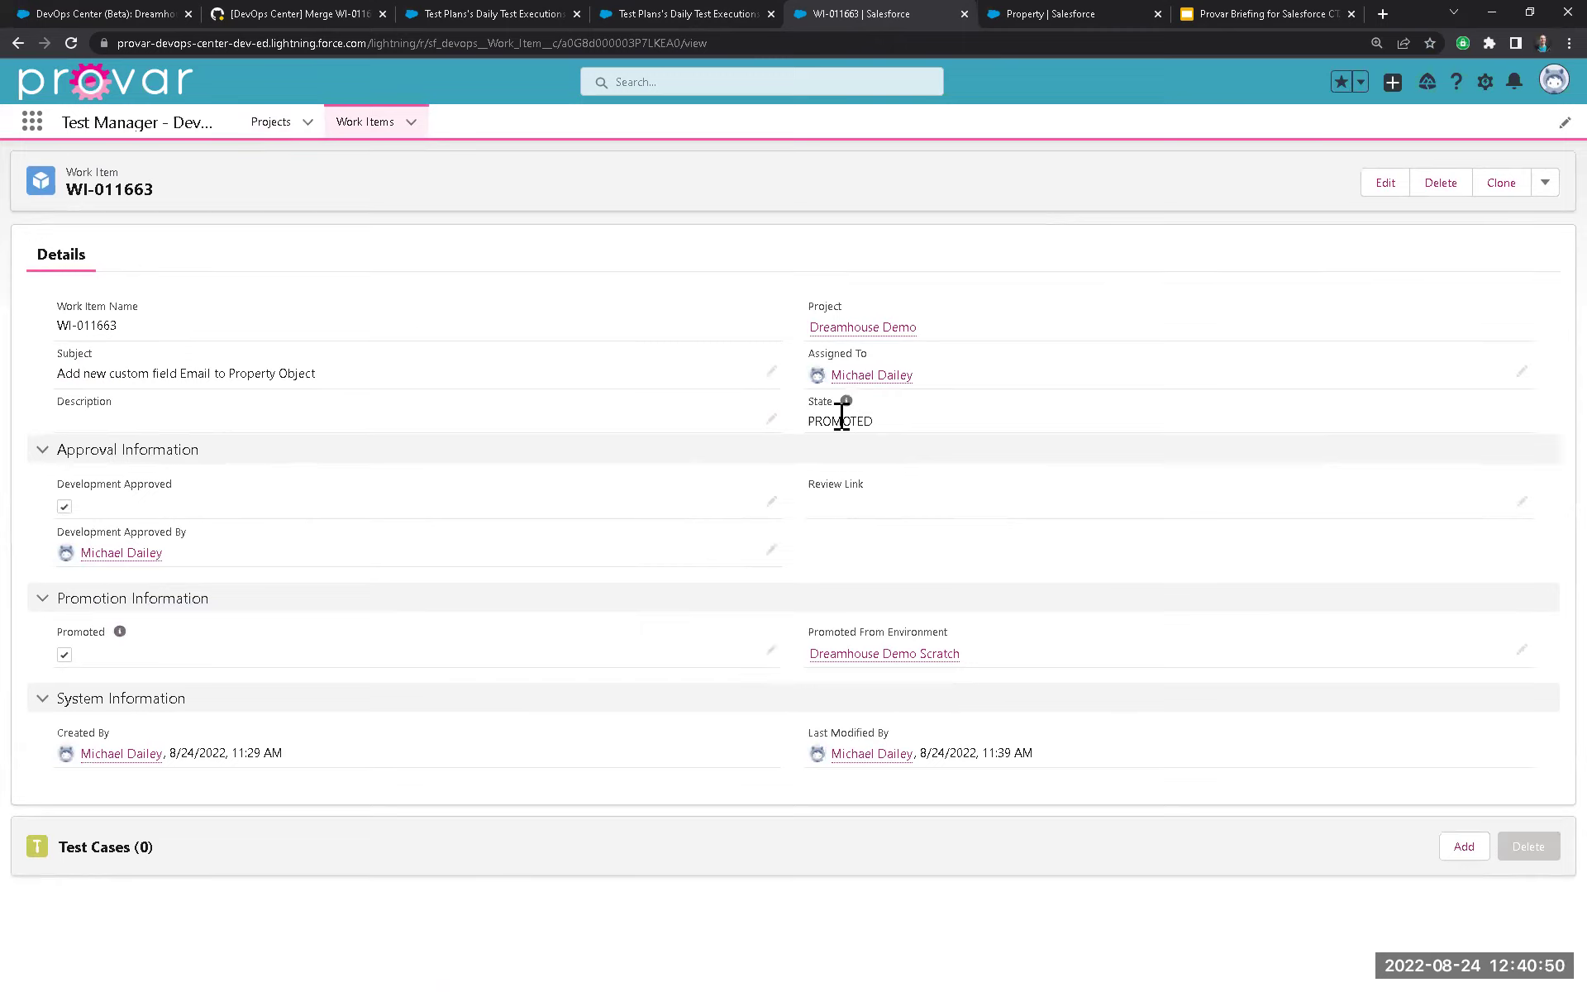
pyautogui.moveTo(847, 403)
# Follow the UAT merge's provar_regression job log on GitHub, and refresh the Test Plans's Daily Test Executions report for new test executions.
pyautogui.click(323, 14)
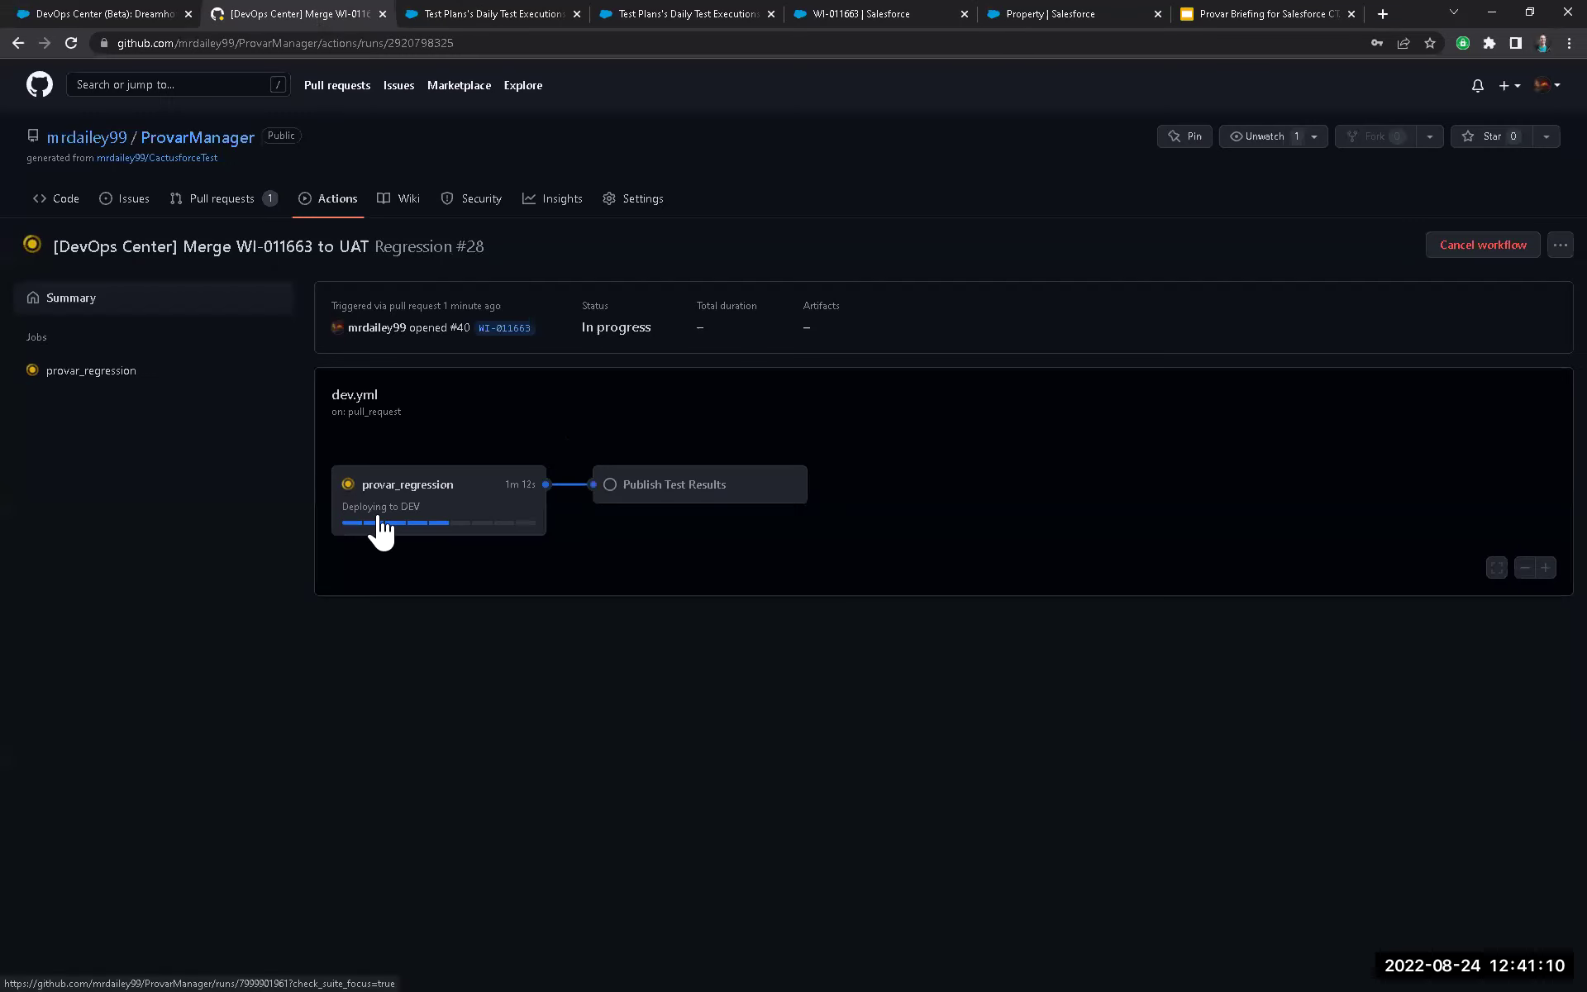
pyautogui.click(427, 512)
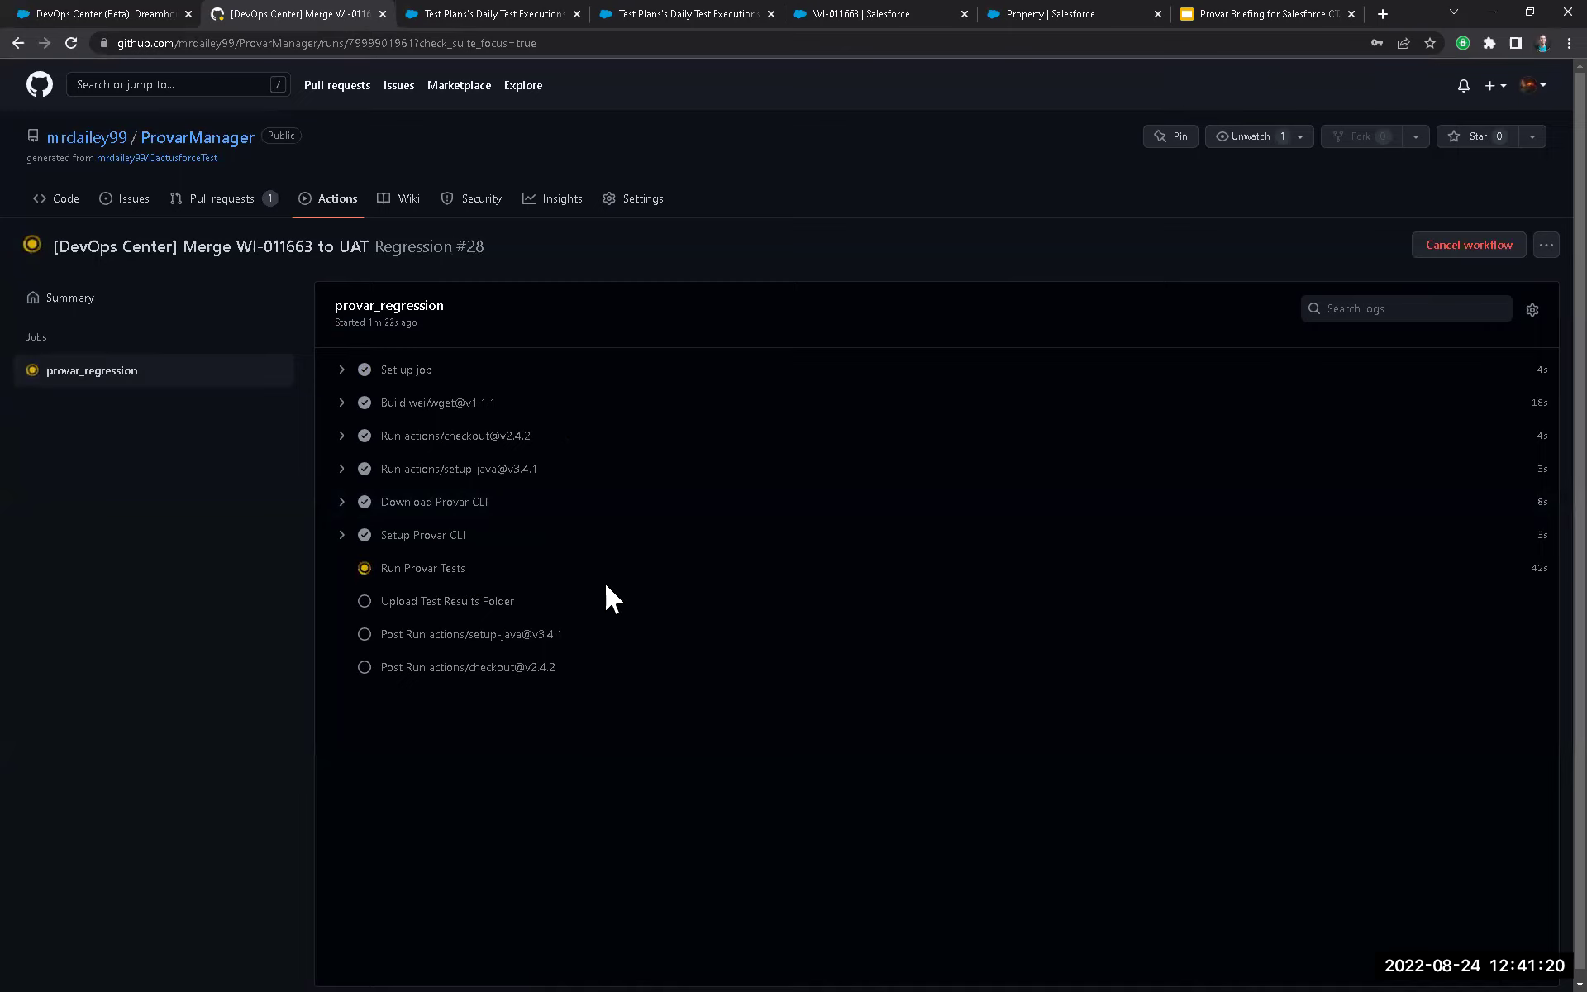
pyautogui.scroll(-1, 606, 584)
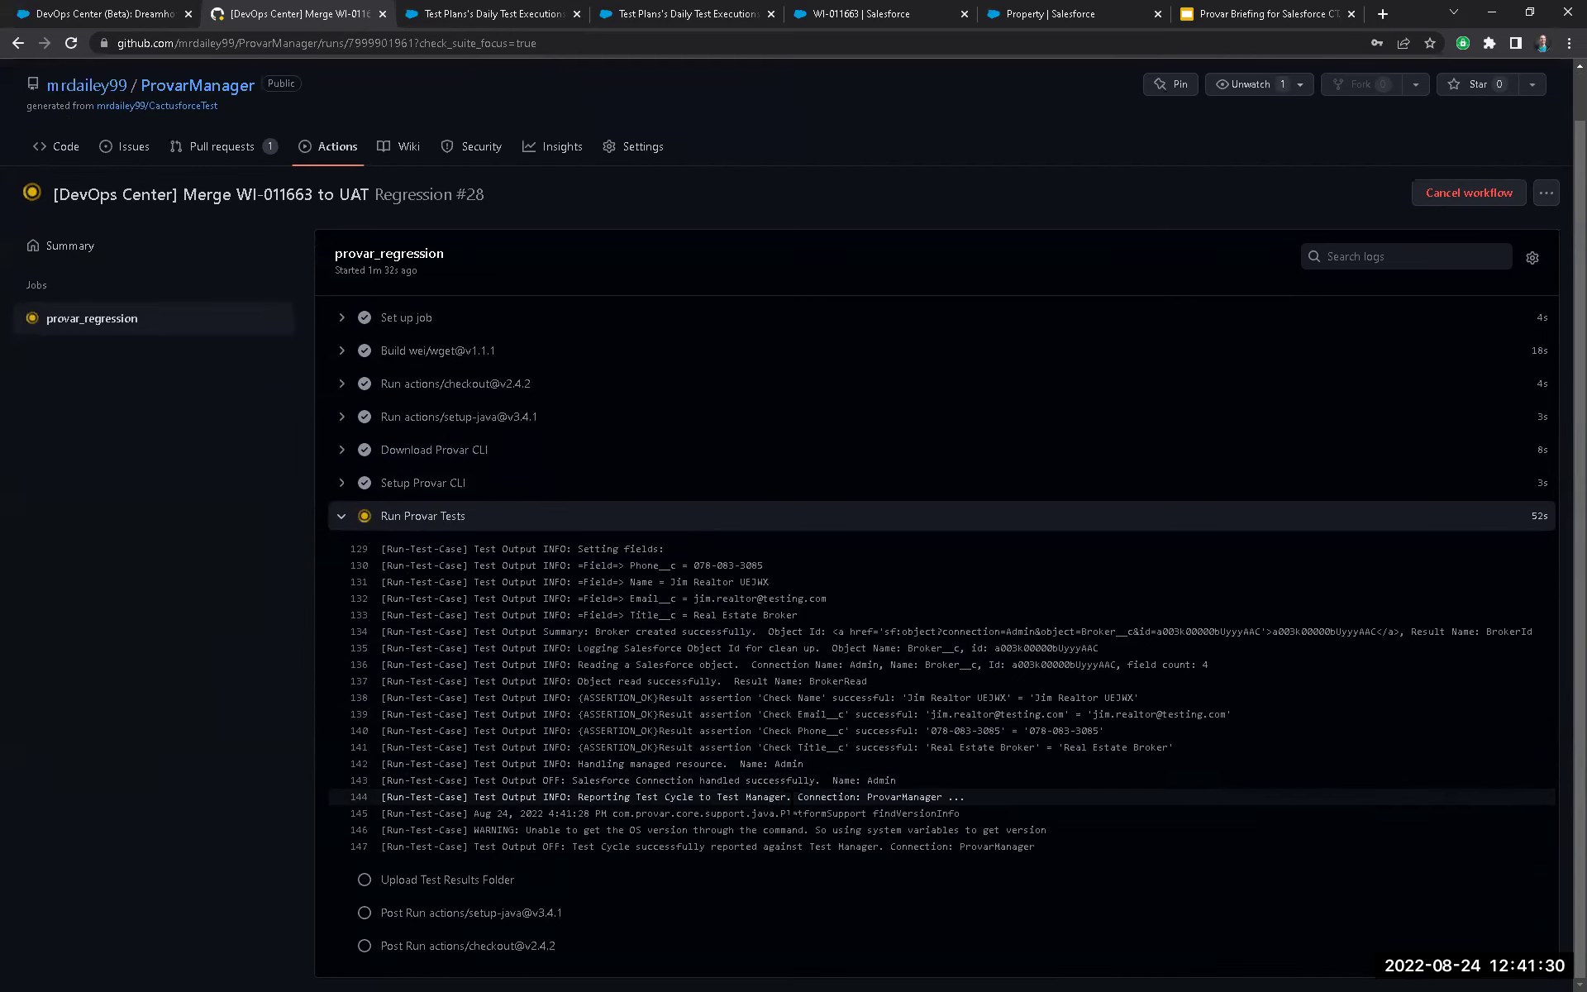
pyautogui.click(695, 14)
pyautogui.click(1459, 221)
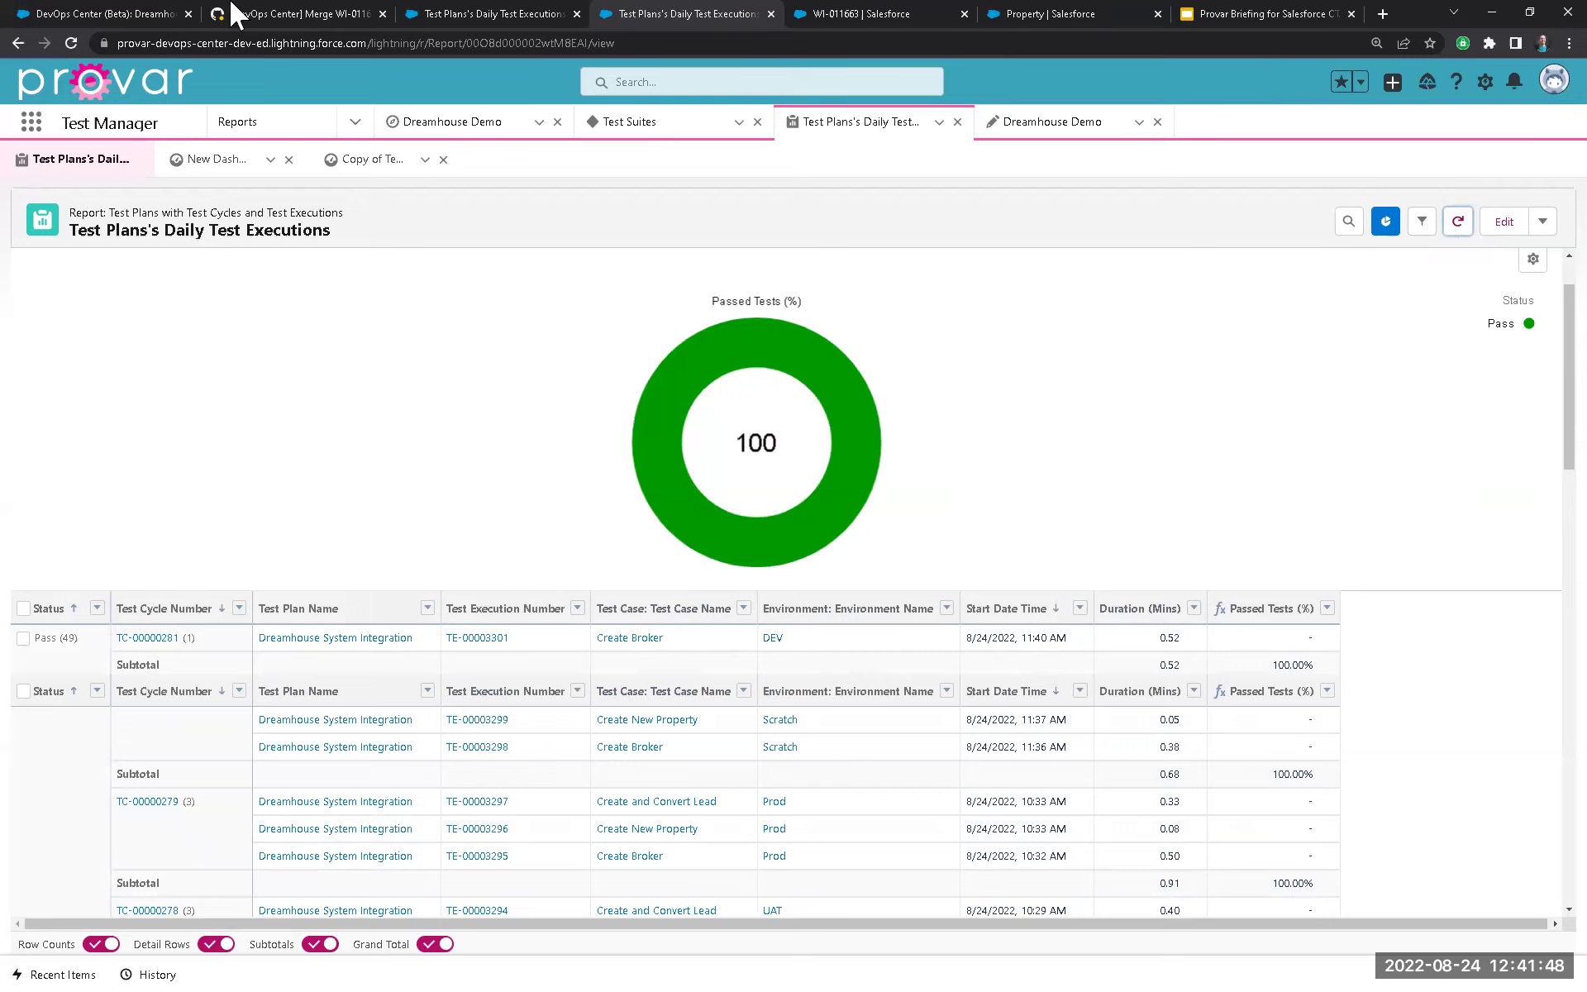
pyautogui.click(1460, 222)
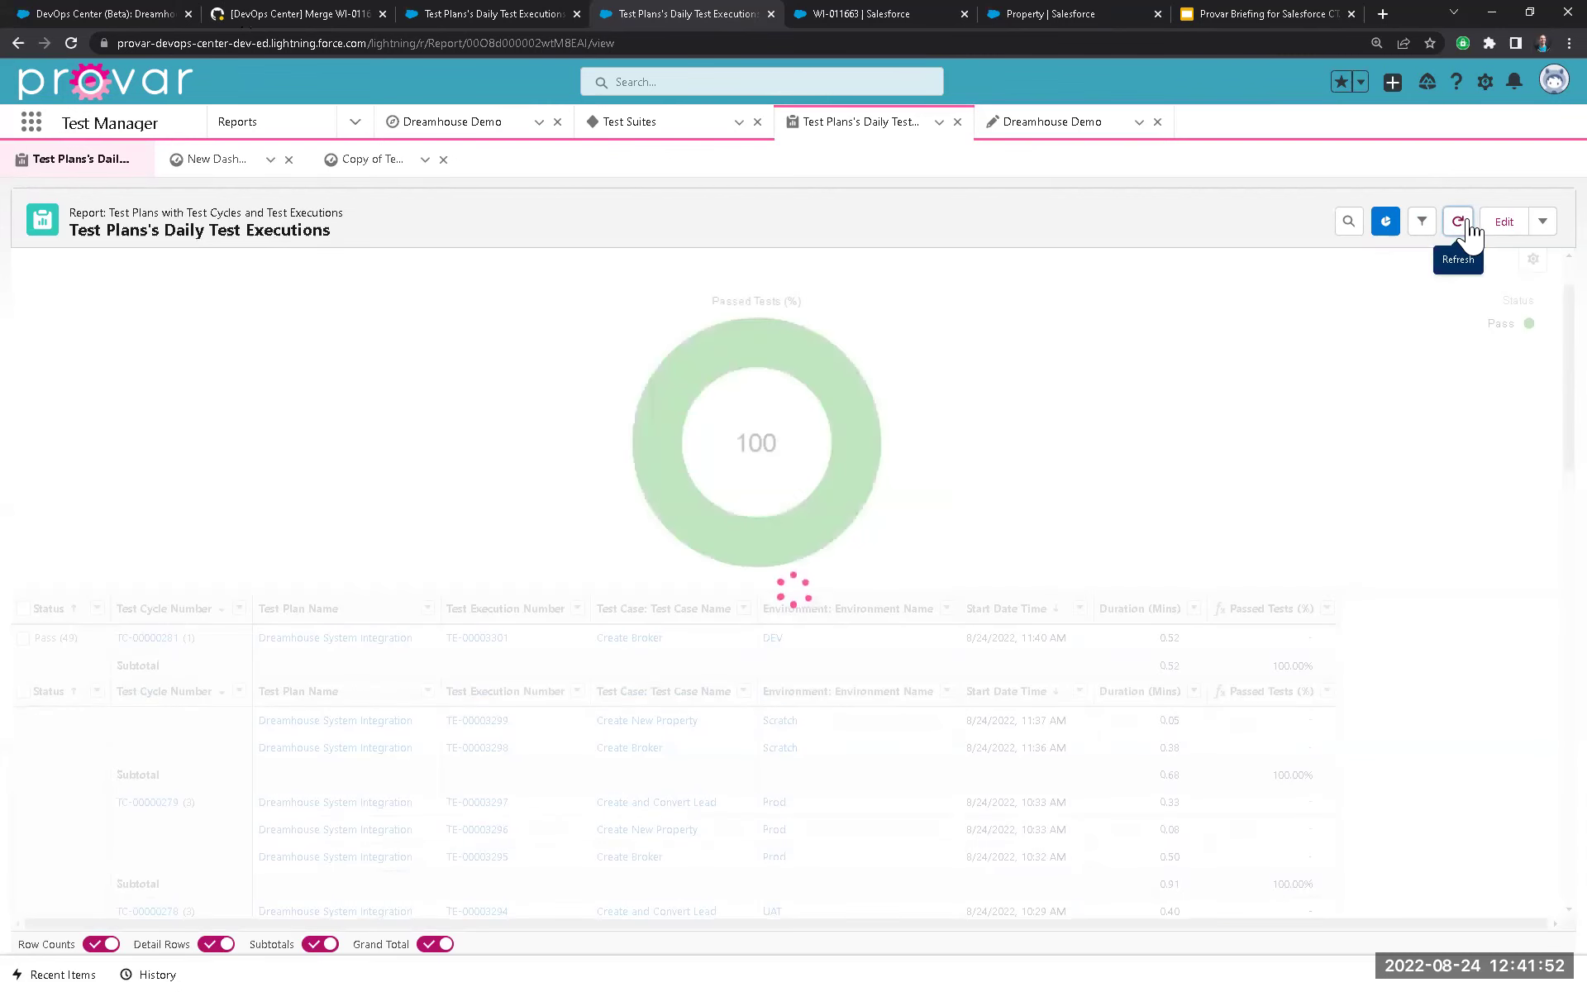
pyautogui.click(1460, 221)
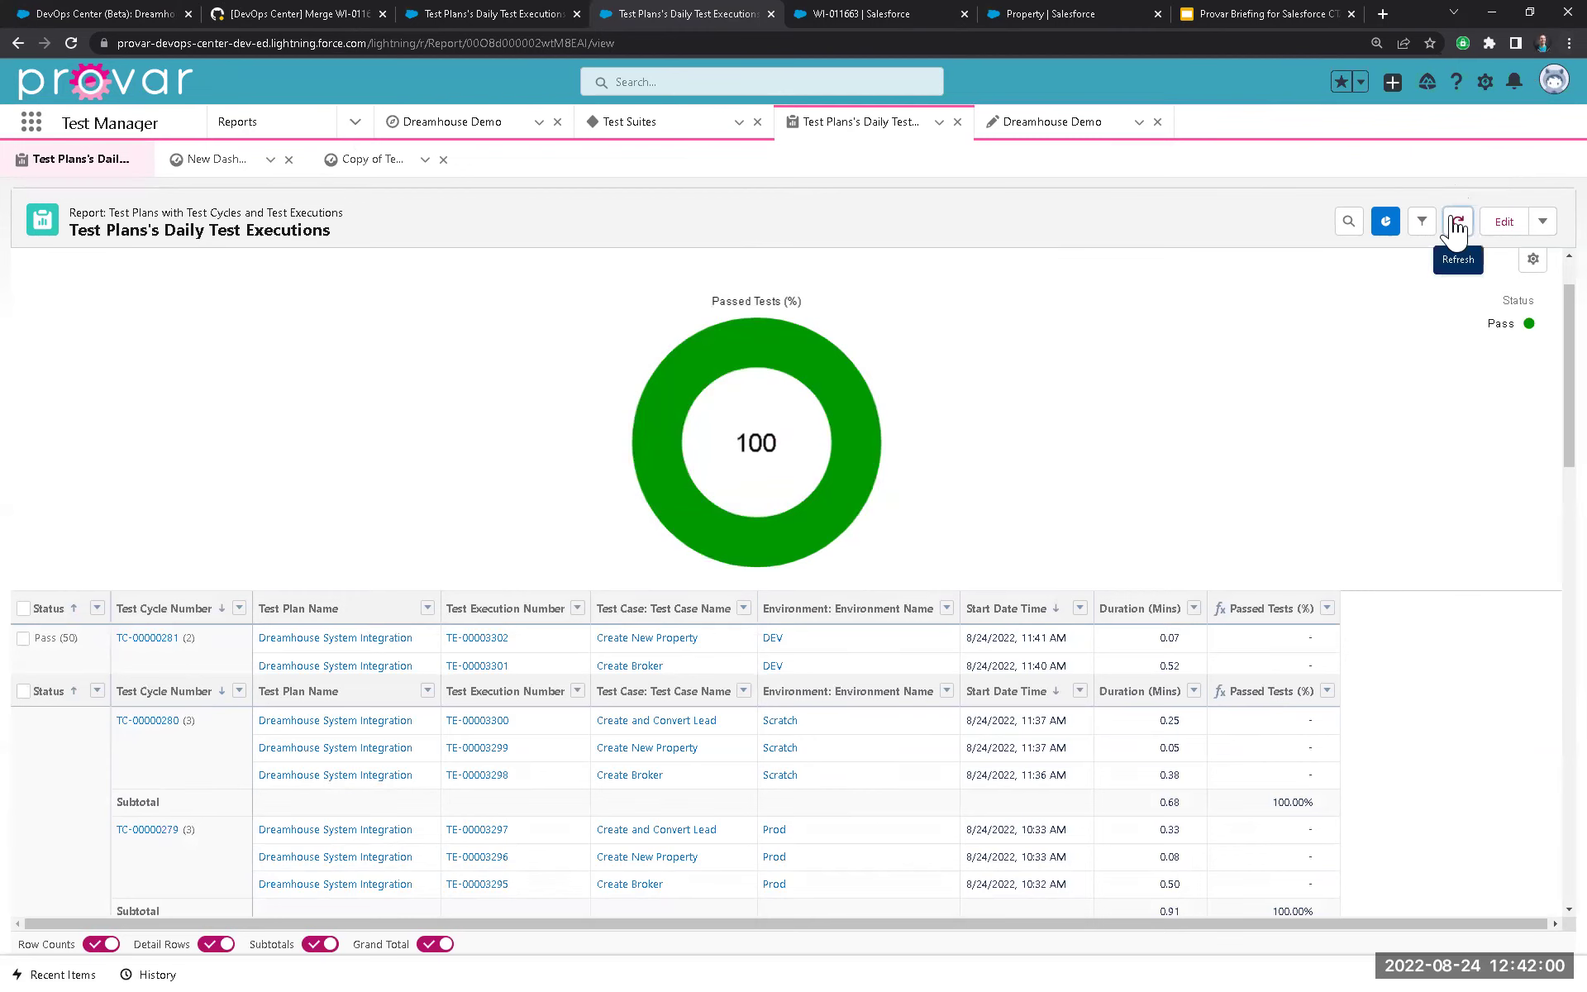
# Check the provar_regression job's progress on GitHub, and refresh the Test Plans's Daily Test Executions report to examine the DEV test cycle.
pyautogui.click(364, 14)
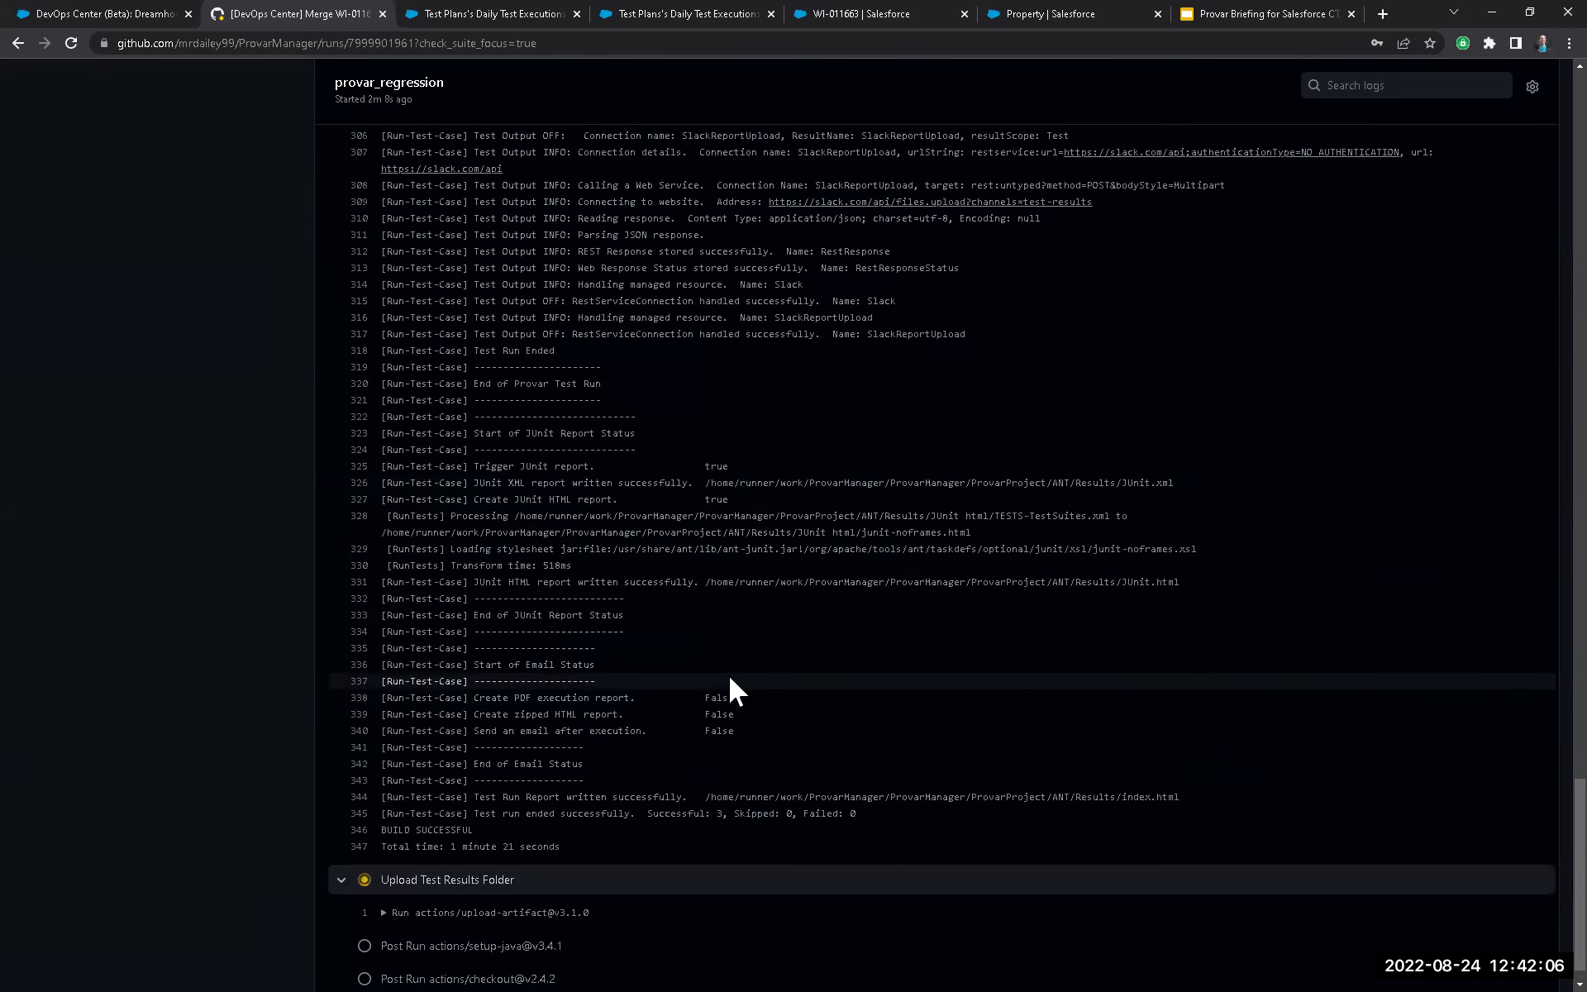
pyautogui.scroll(5, 710, 671)
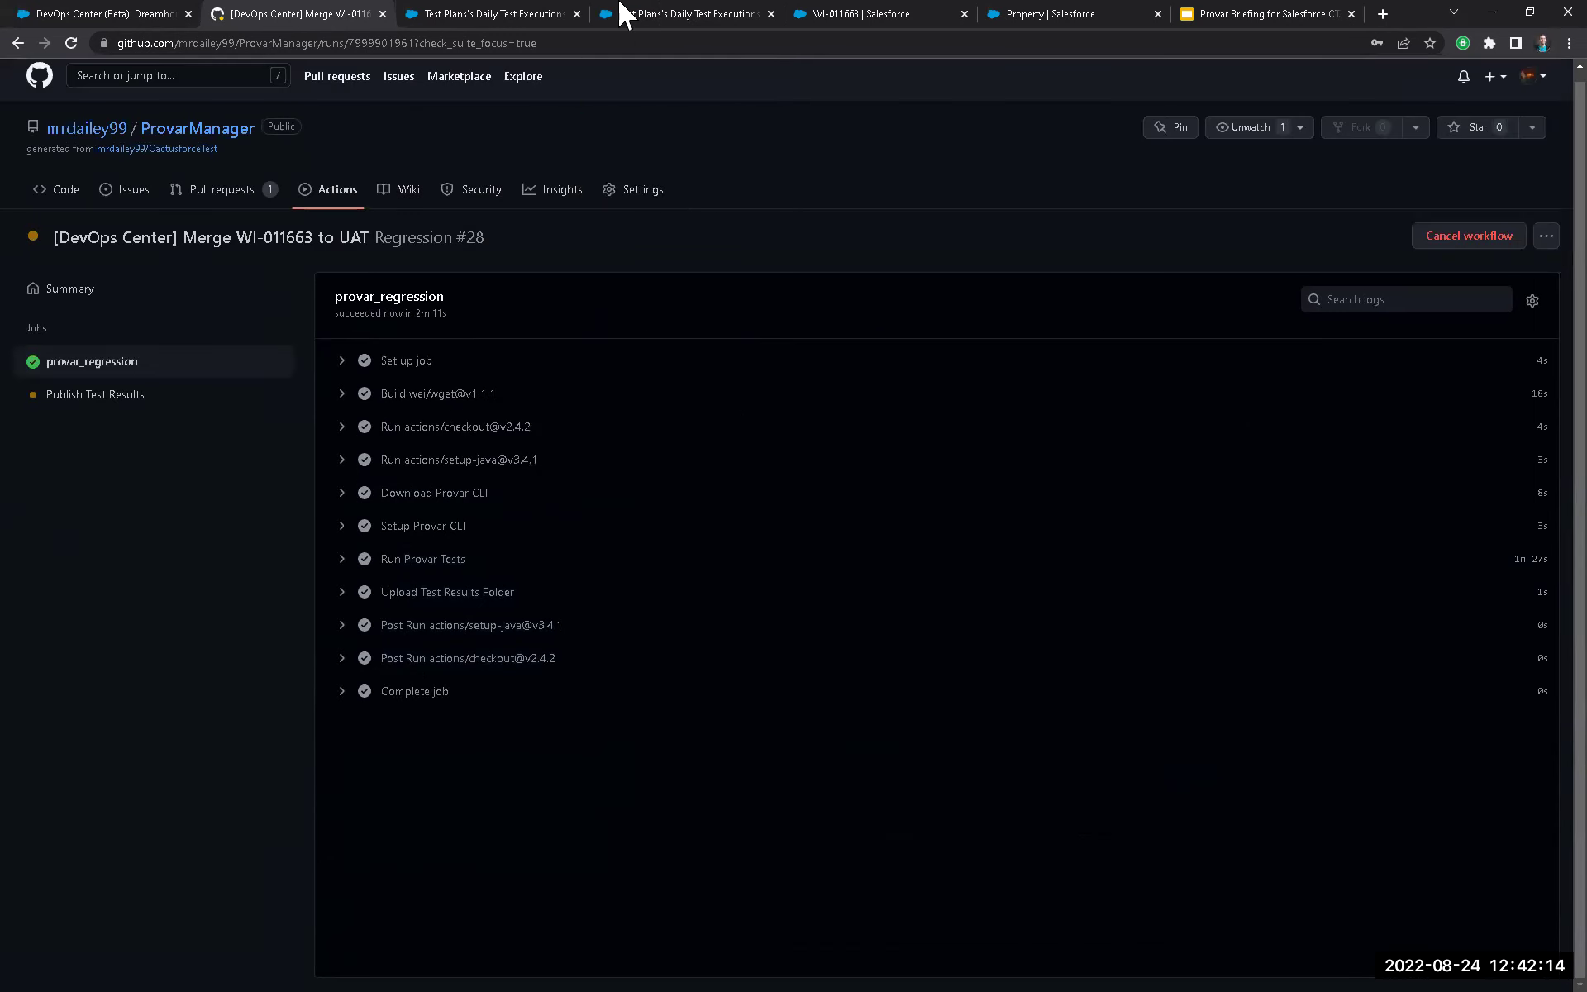
pyautogui.click(649, 14)
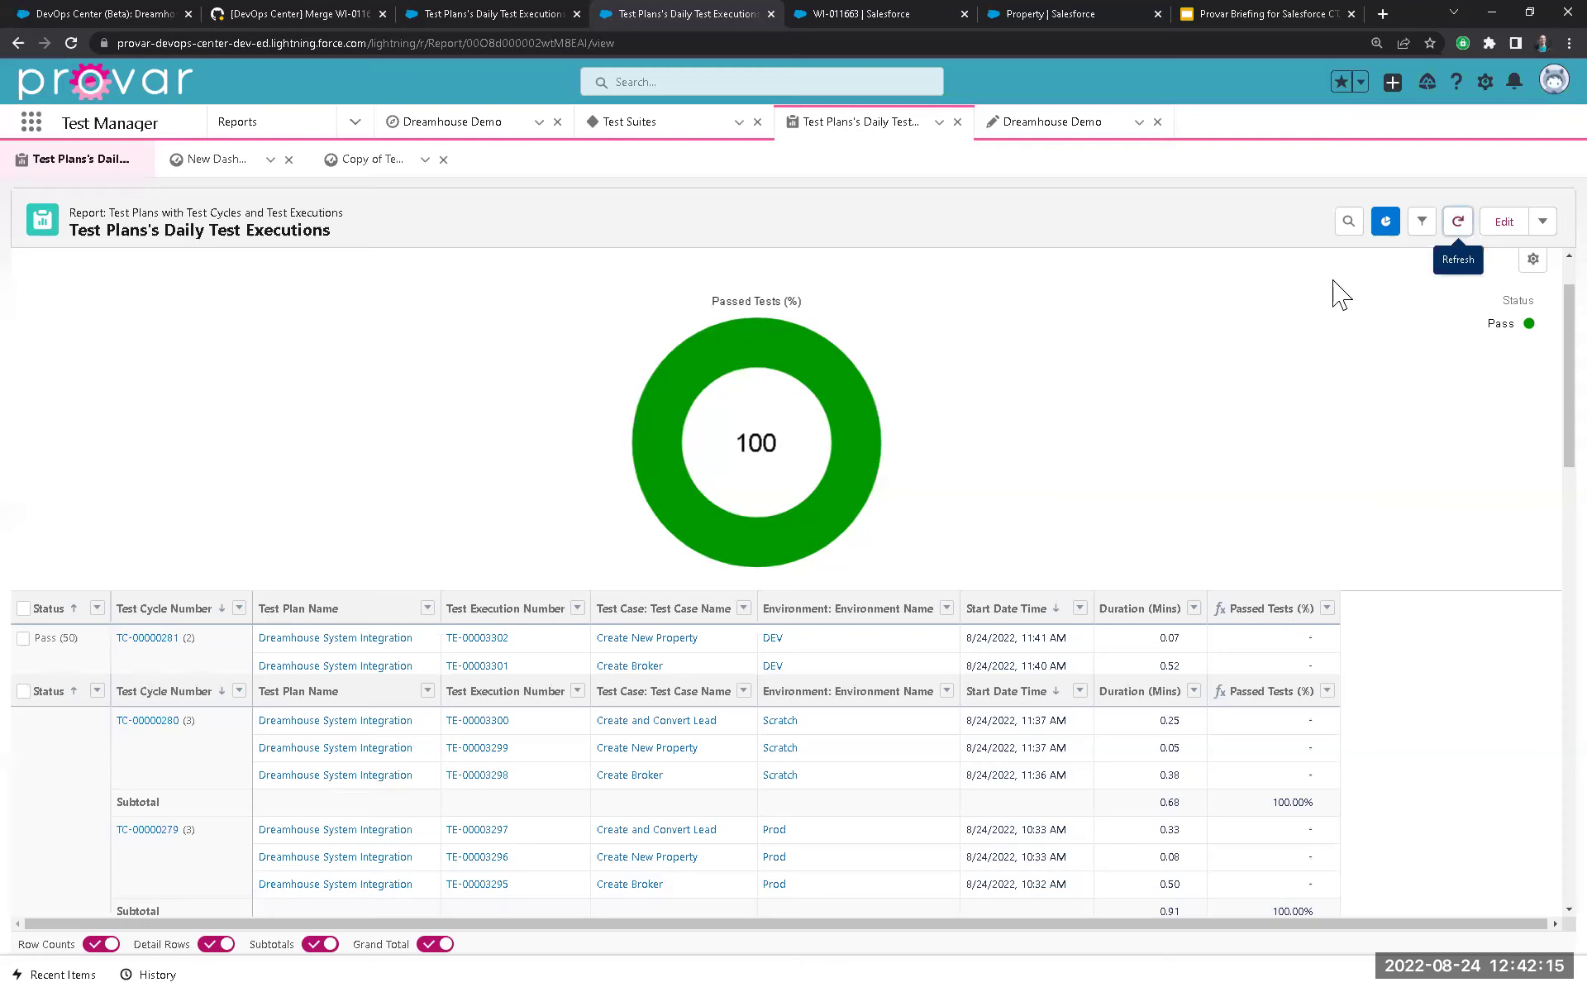
pyautogui.click(1459, 225)
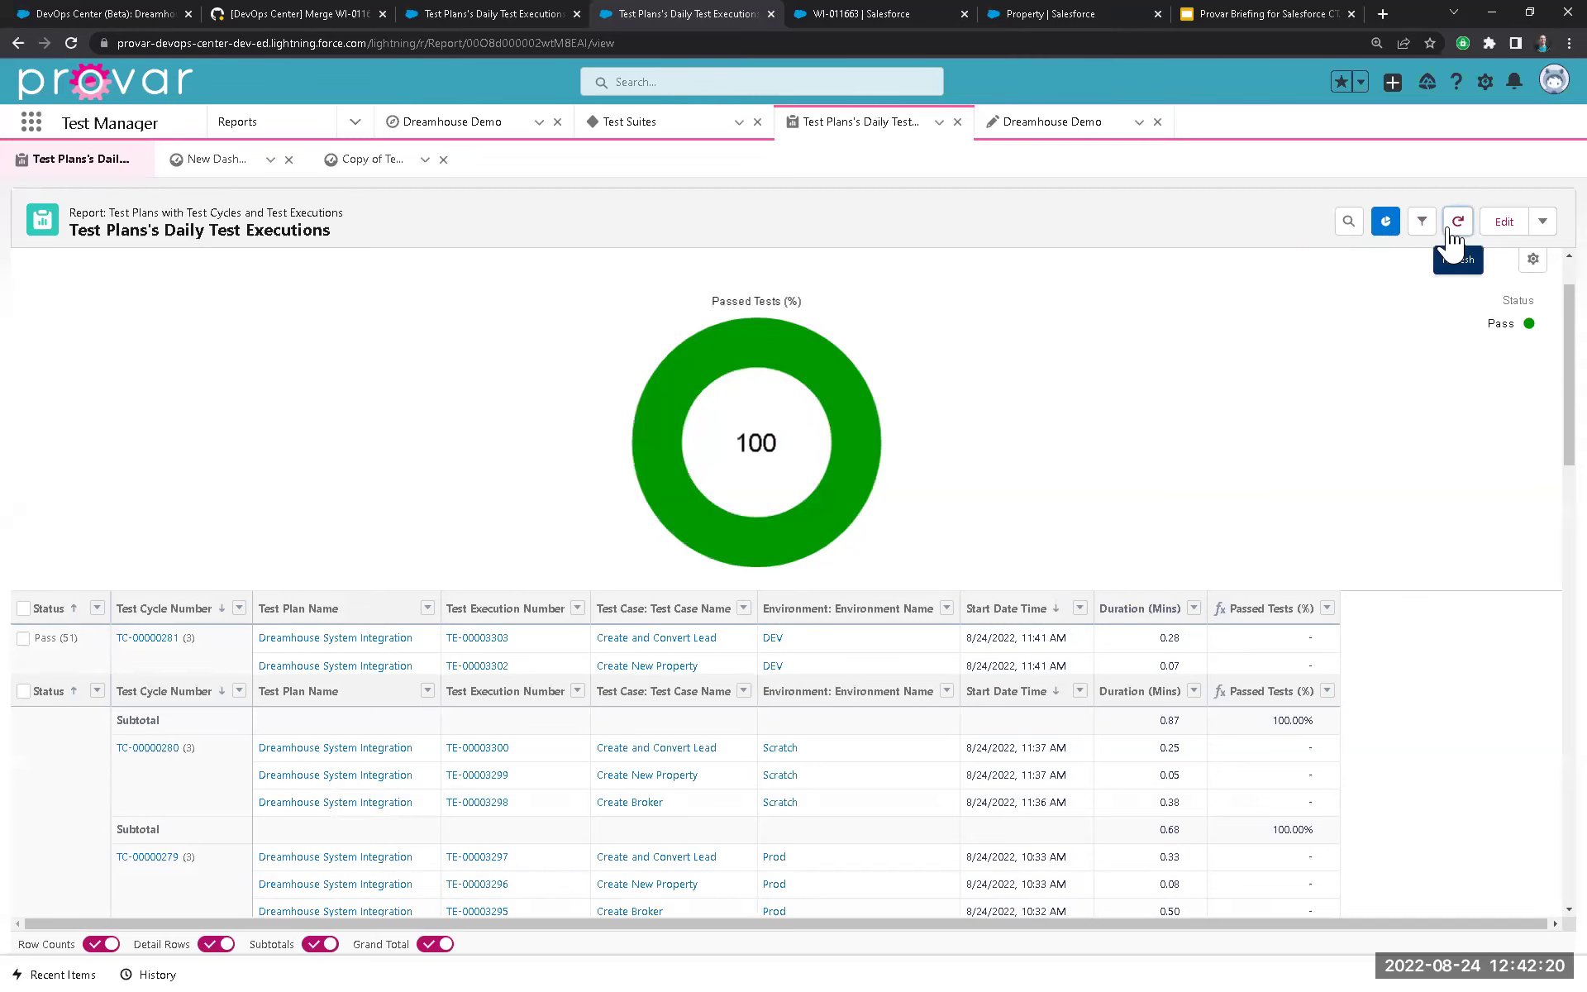
pyautogui.click(1451, 235)
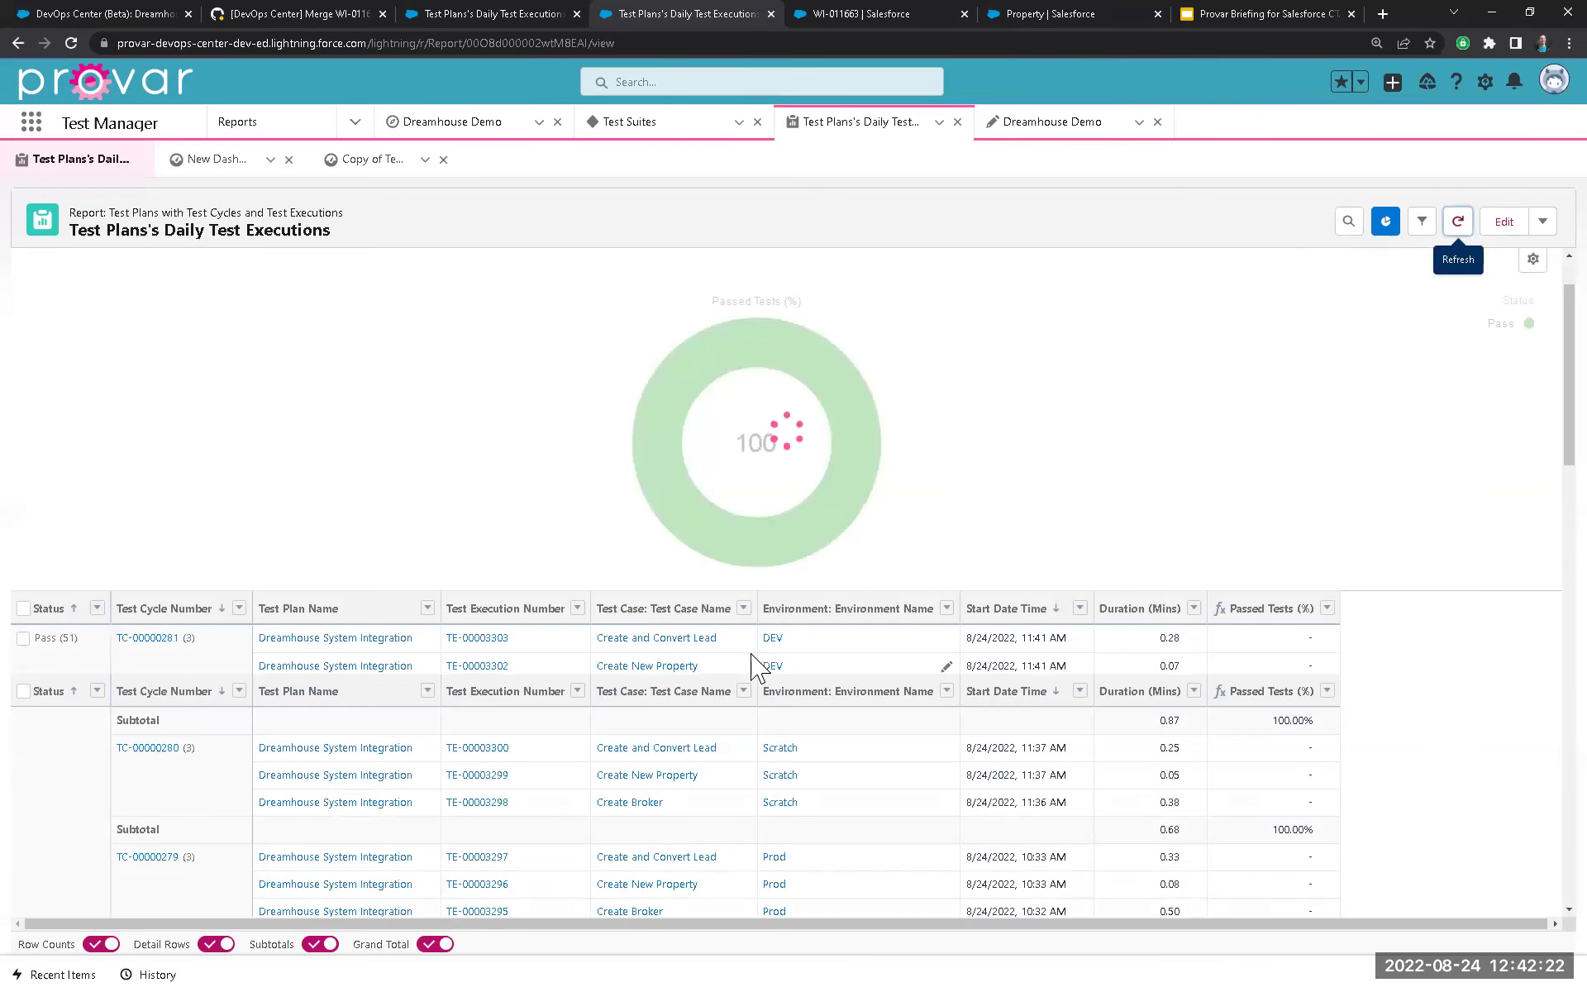
pyautogui.scroll(-2, 695, 686)
pyautogui.scroll(2, 463, 616)
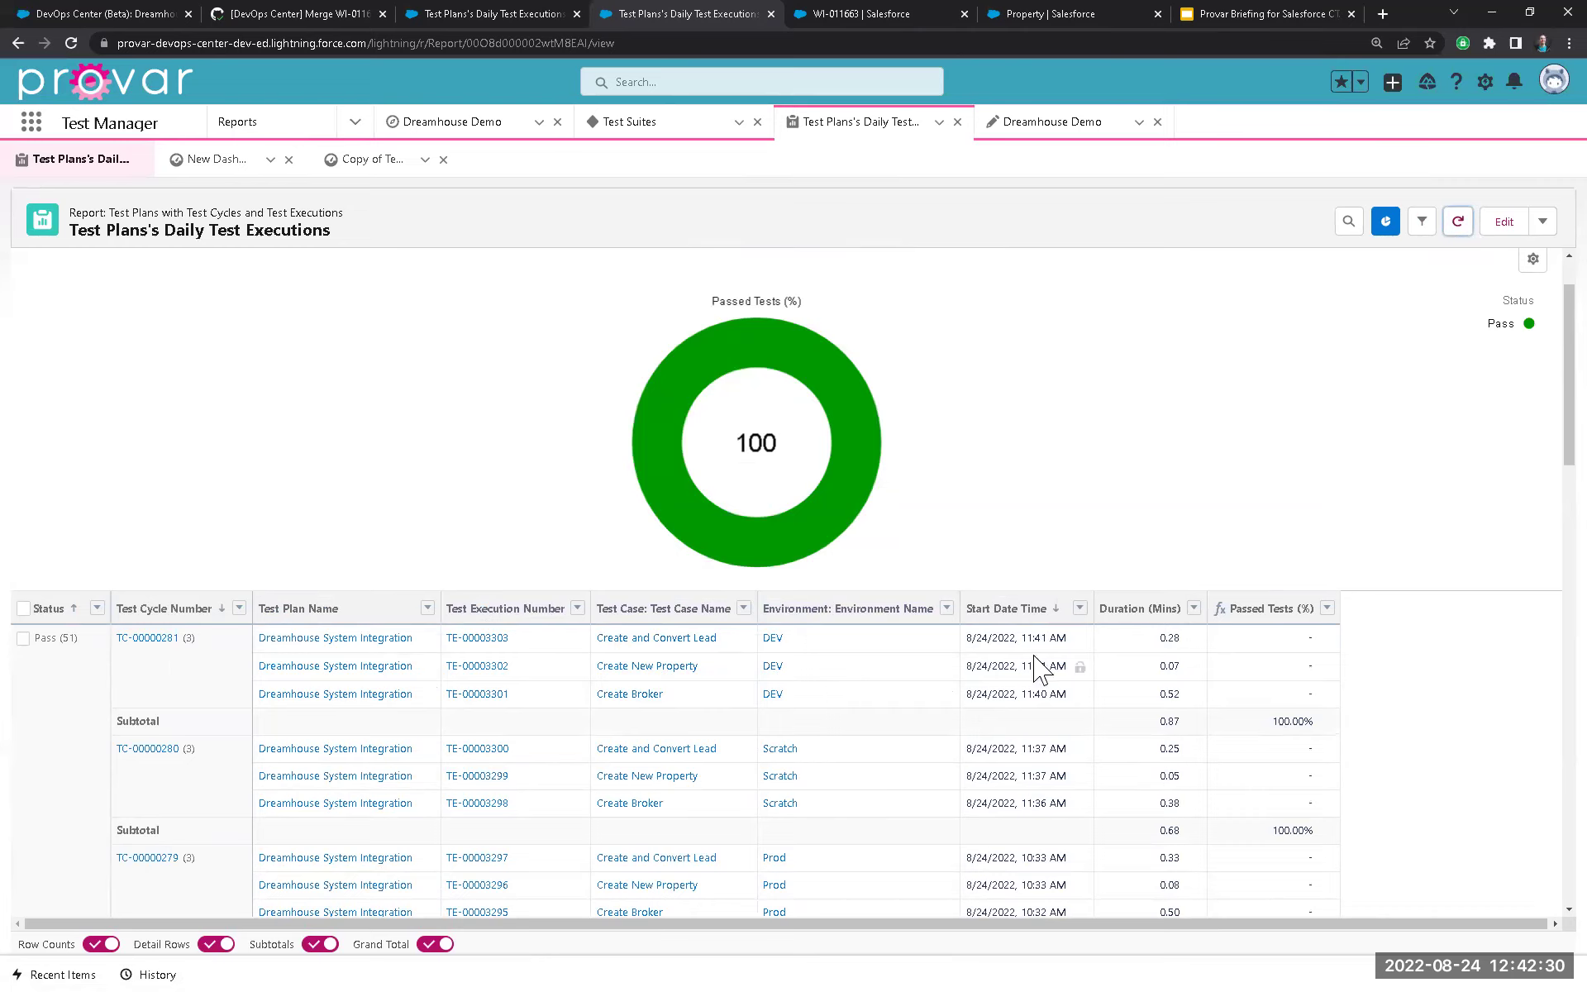
# In DevOps Center, promote WI-011663 from Dev to UAT with changes not in the UAT stage and default tests.
pyautogui.click(176, 14)
pyautogui.click(644, 282)
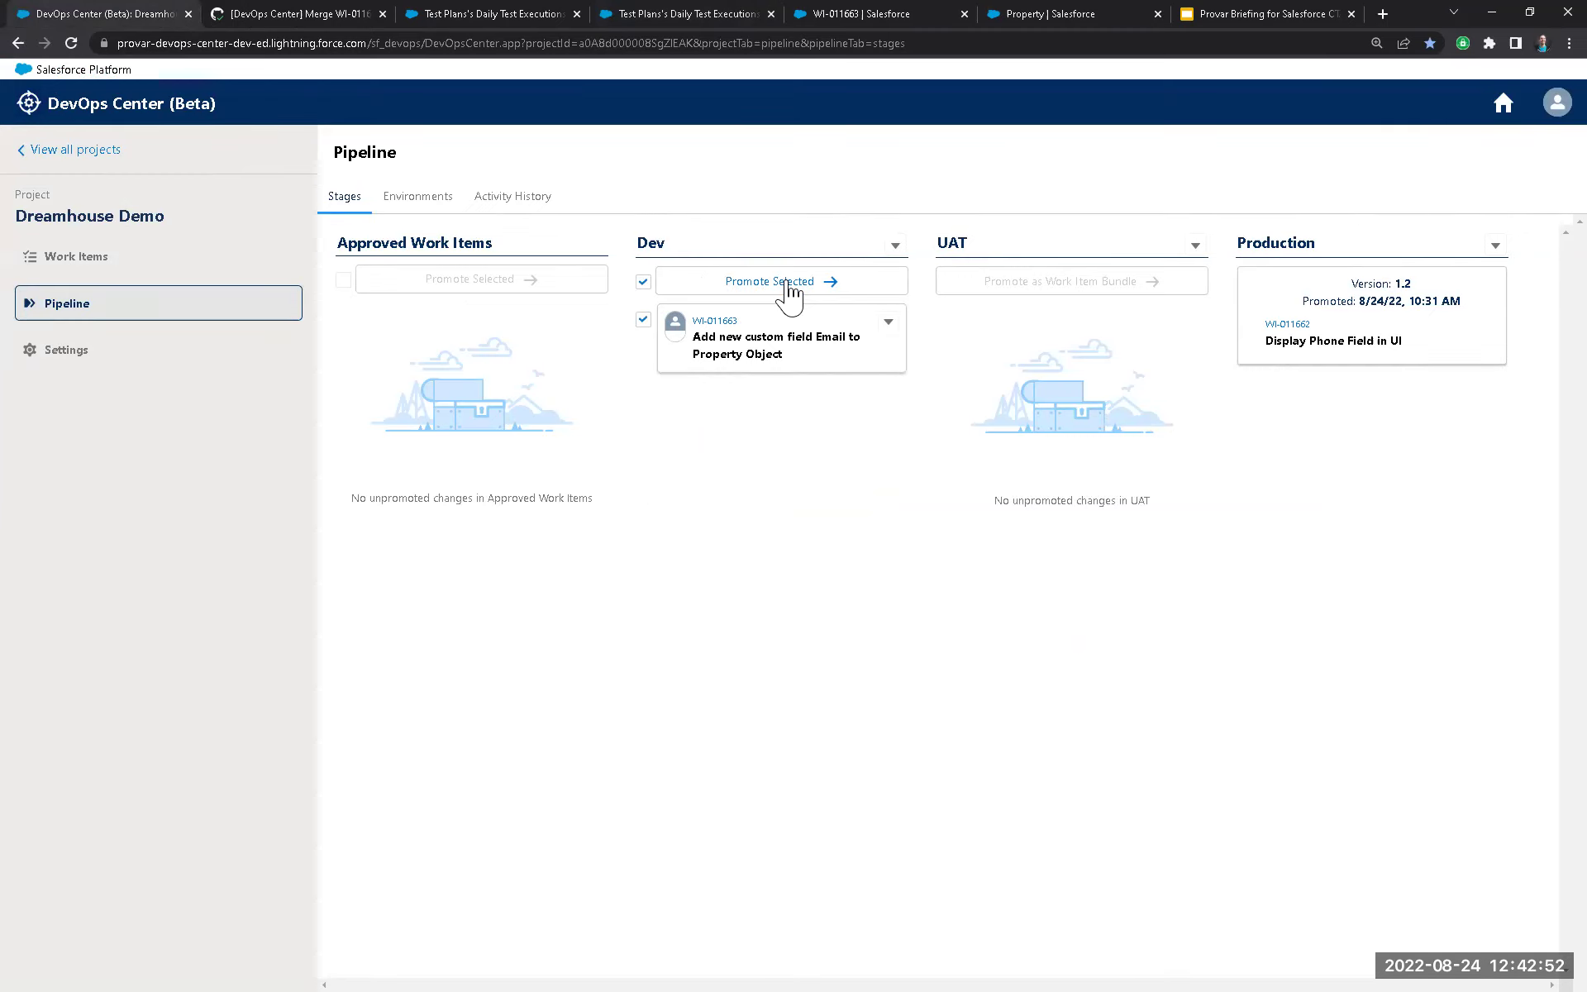
pyautogui.click(820, 288)
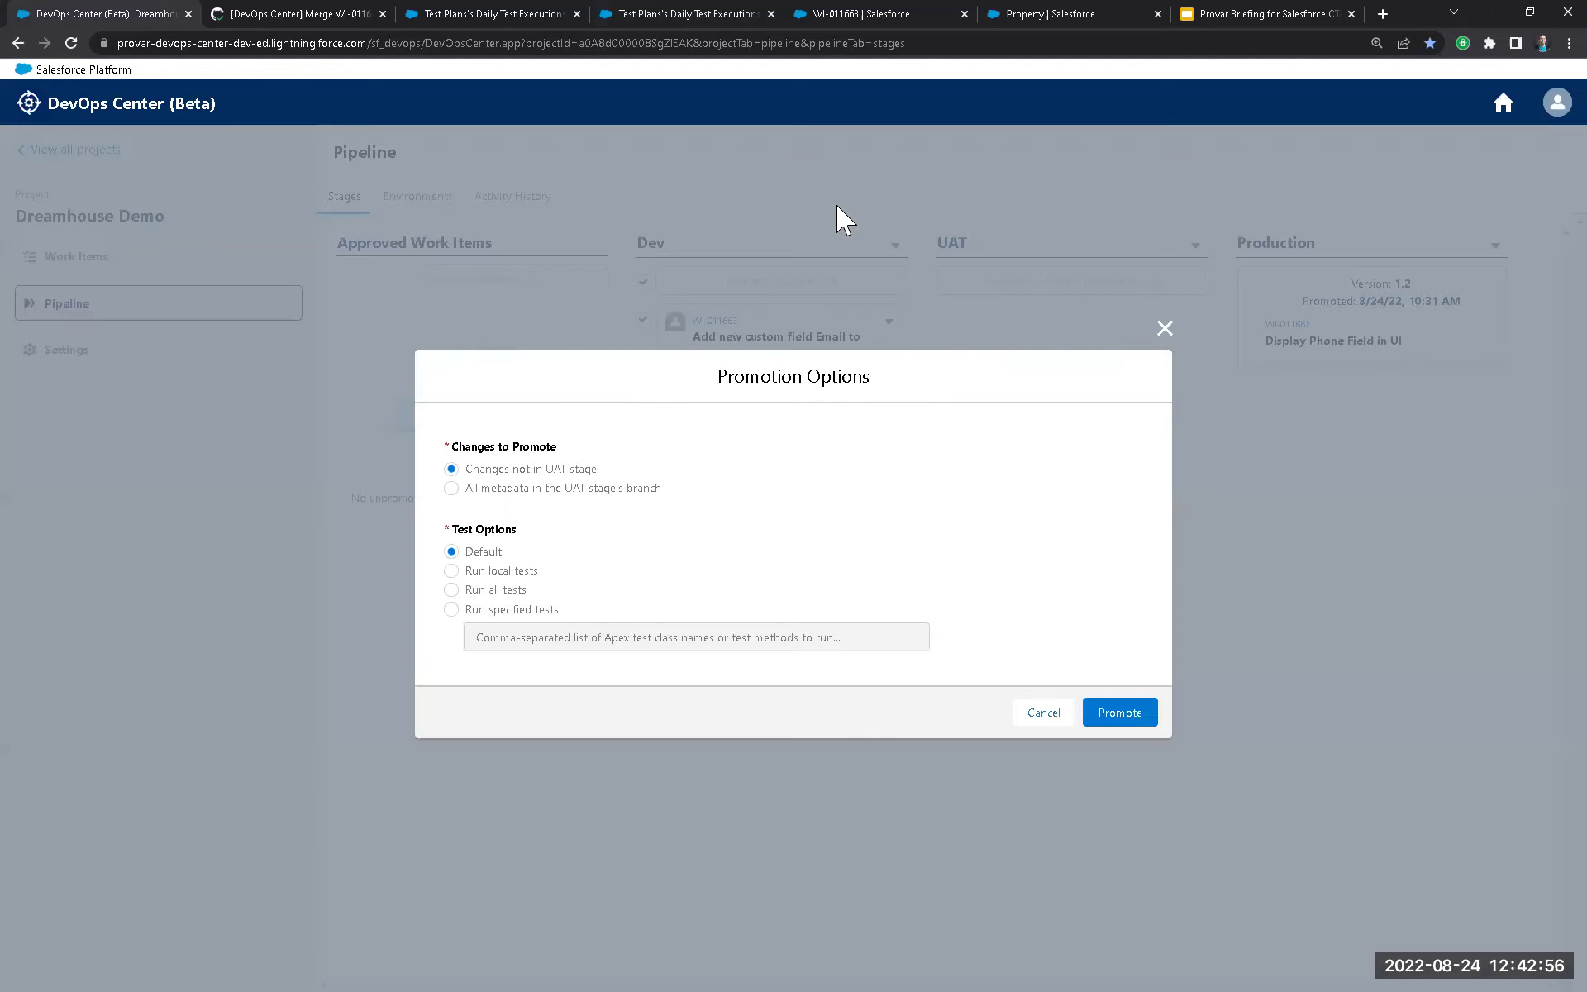
pyautogui.click(1101, 716)
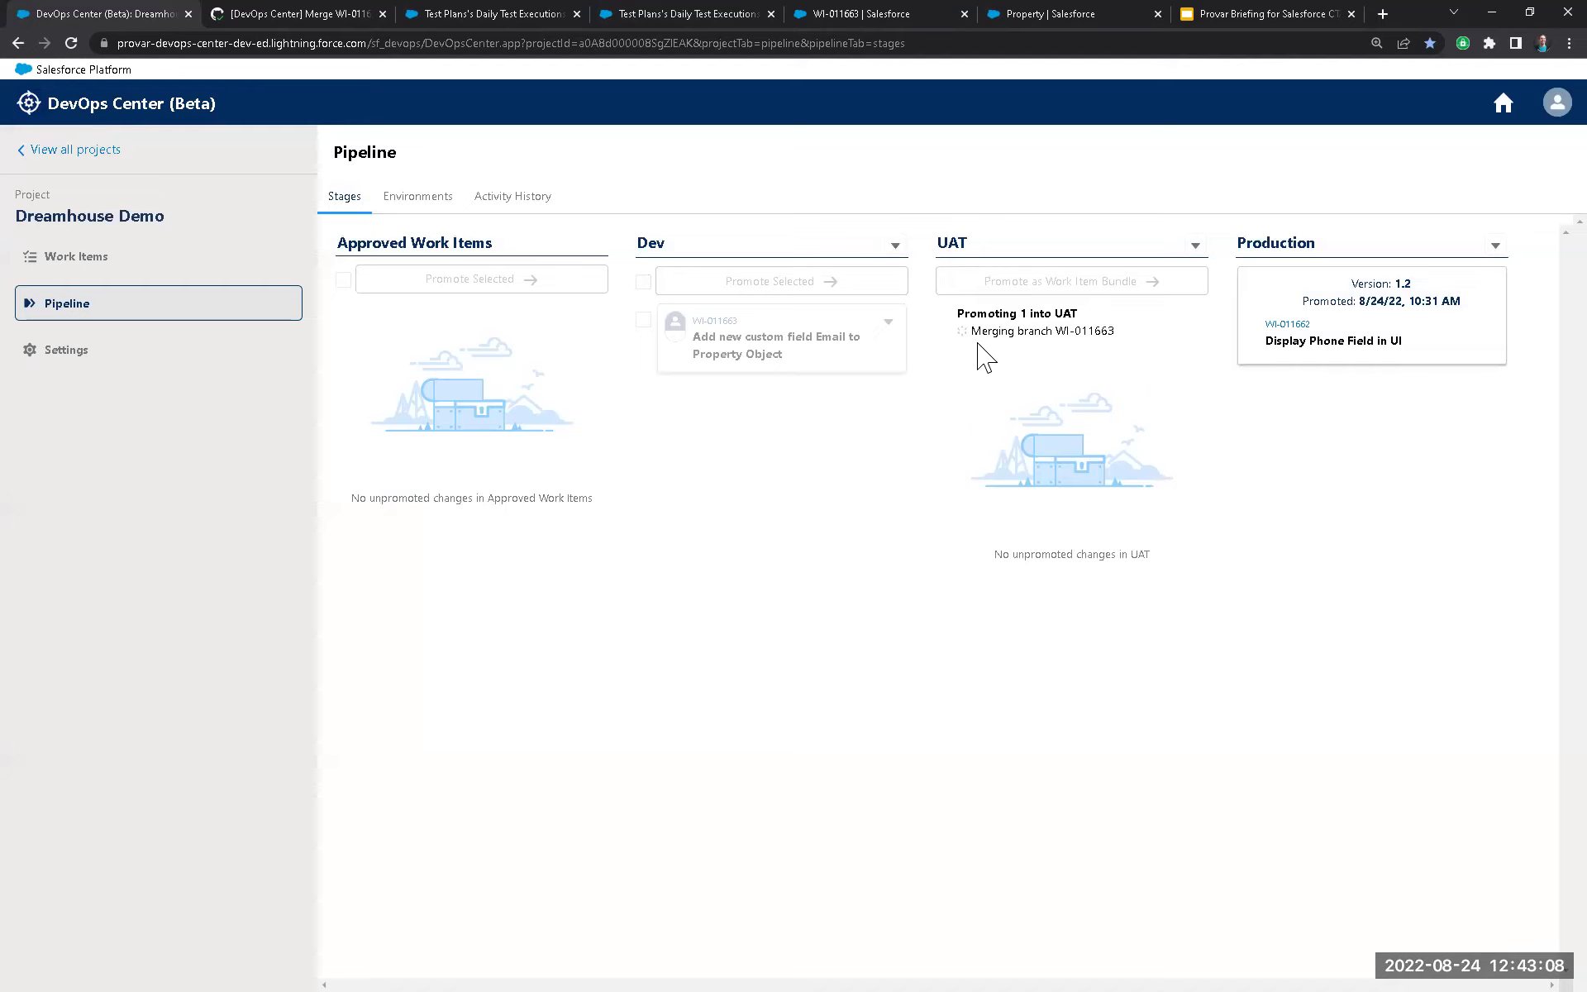
# Check the ProvarManager repository's open pull requests on GitHub.
pyautogui.click(267, 13)
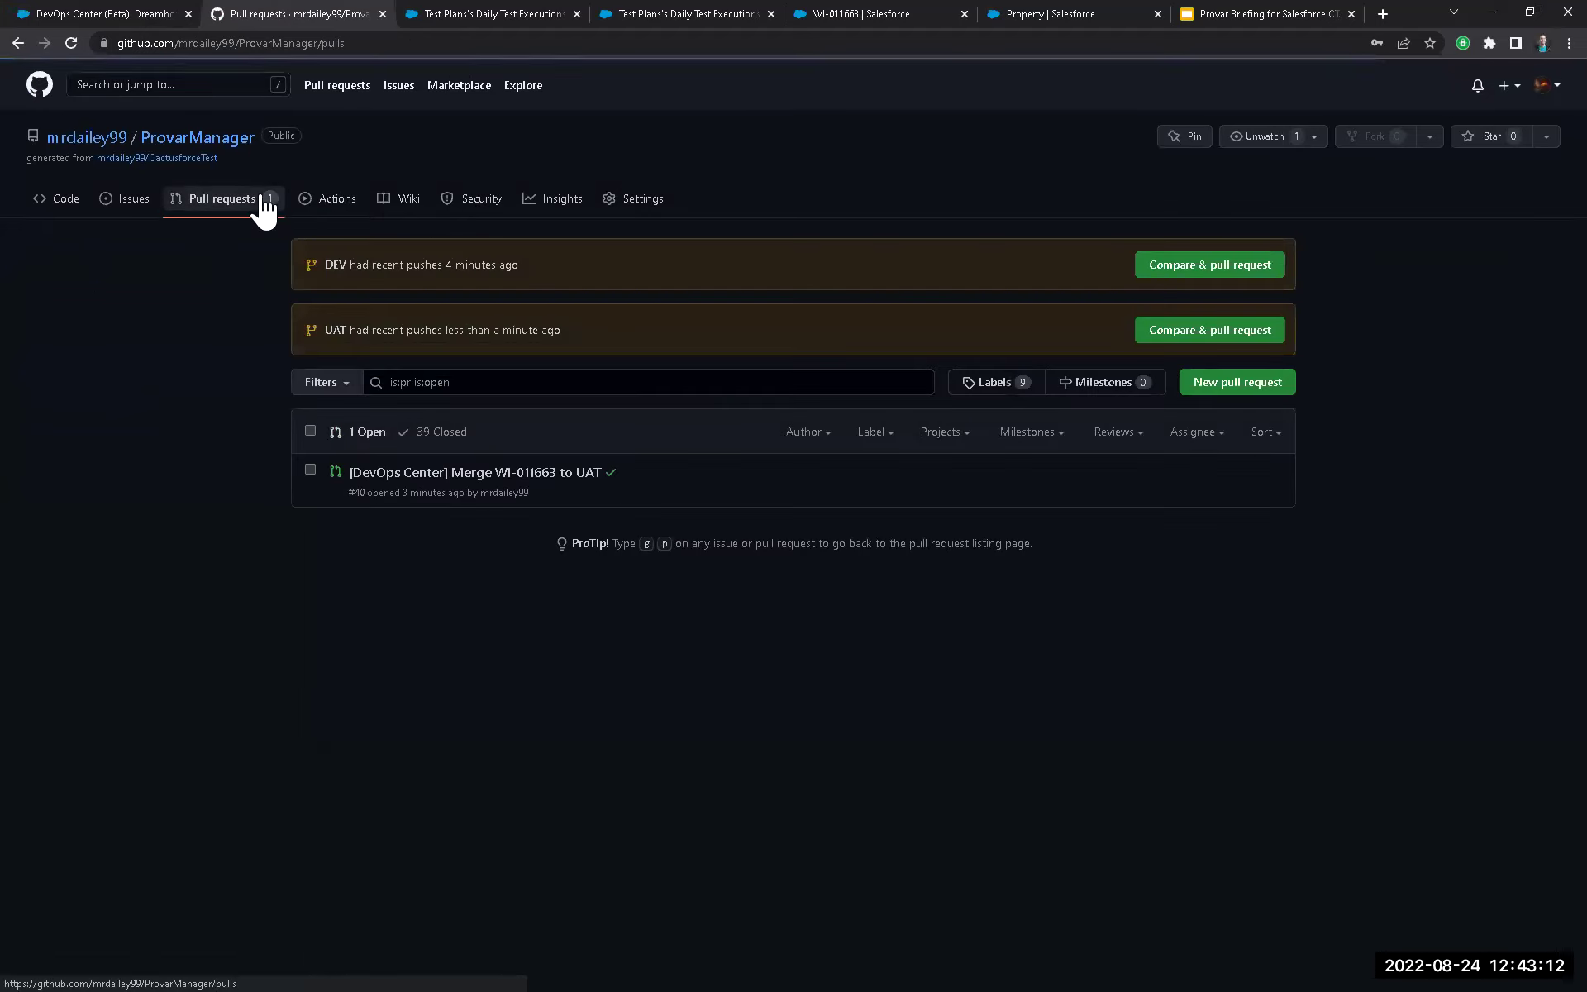
pyautogui.click(225, 217)
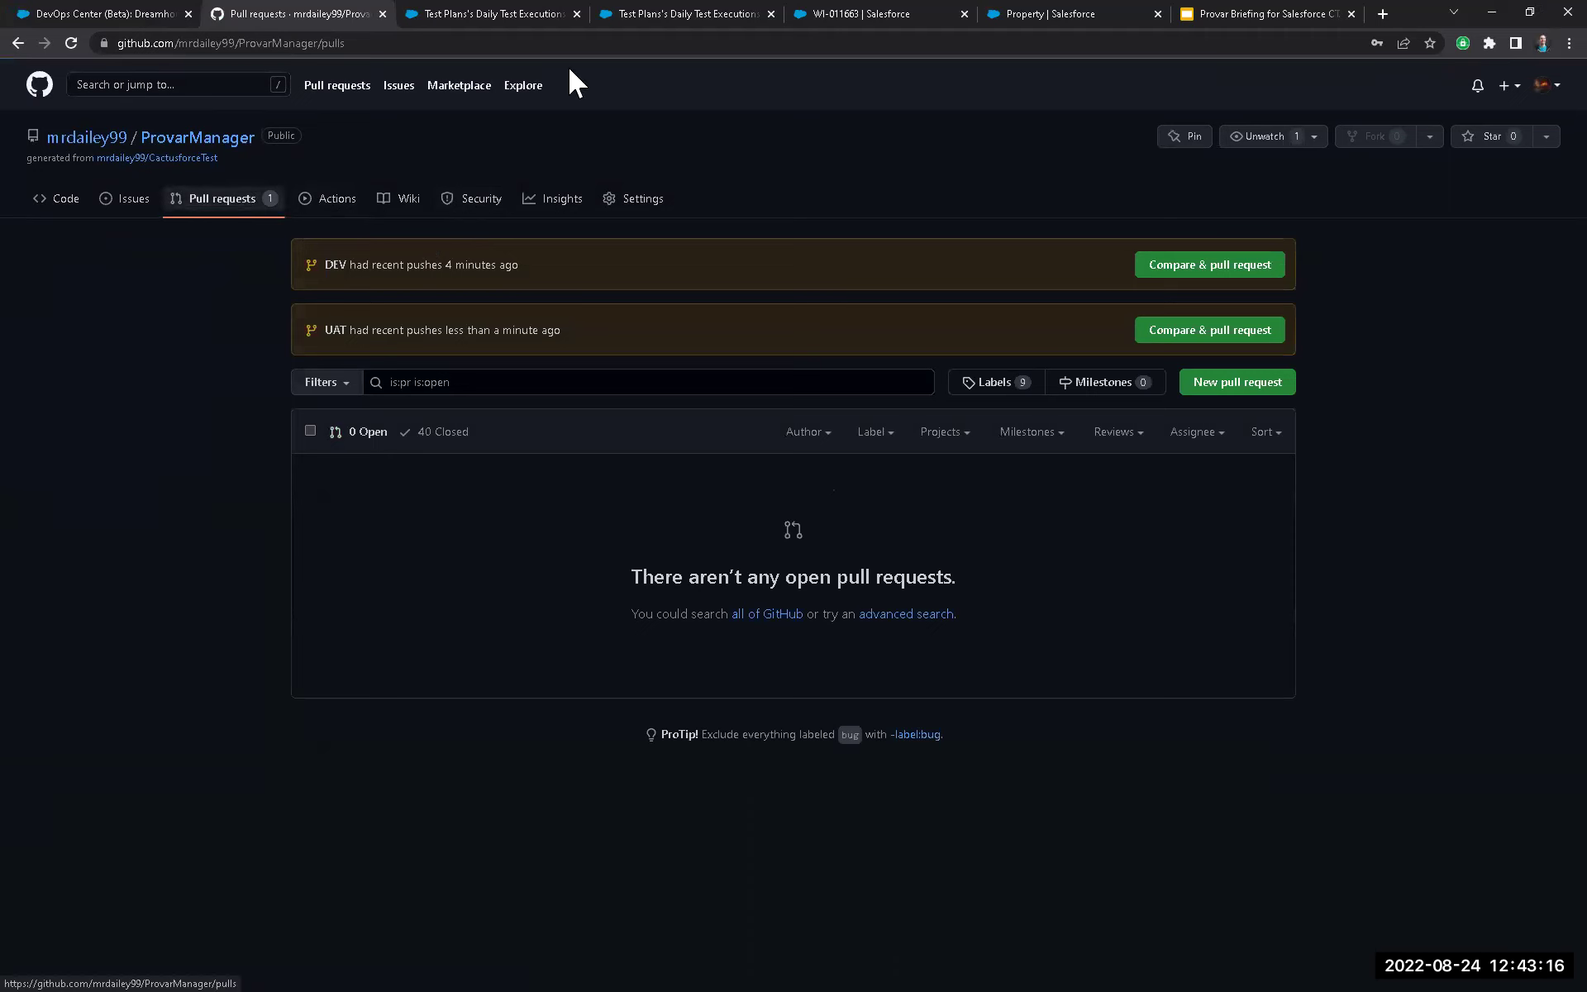
# Dismiss the UAT promotion notification in DevOps Center, and open the Merge UAT to Production pull request on GitHub.
pyautogui.click(172, 13)
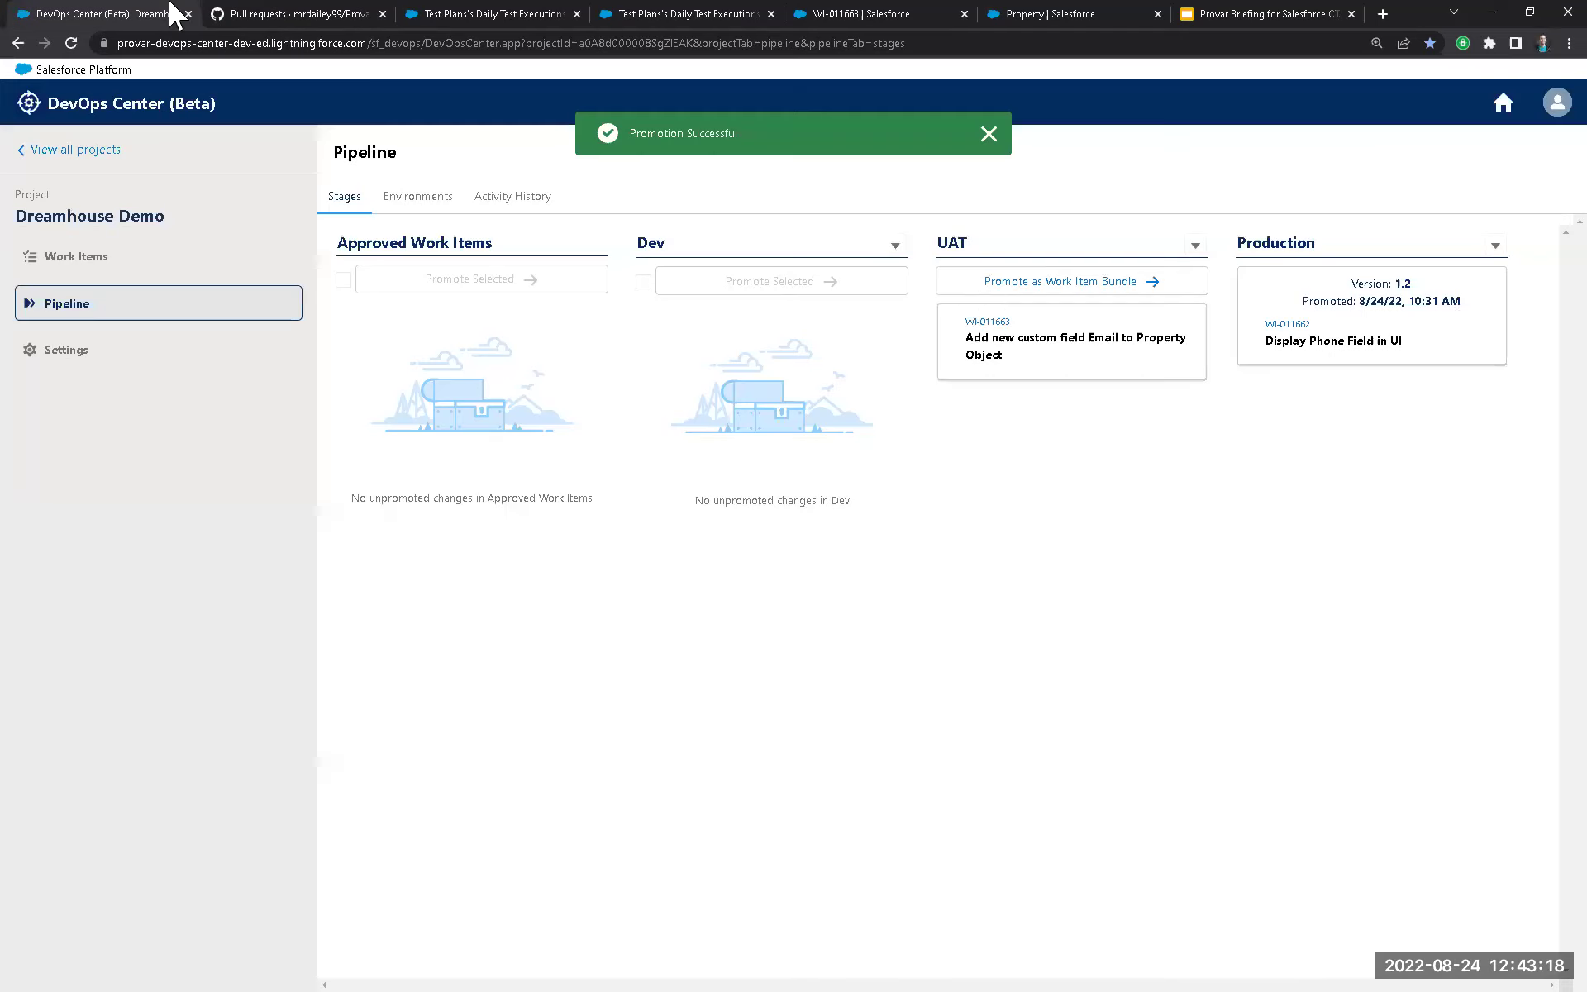
pyautogui.click(992, 133)
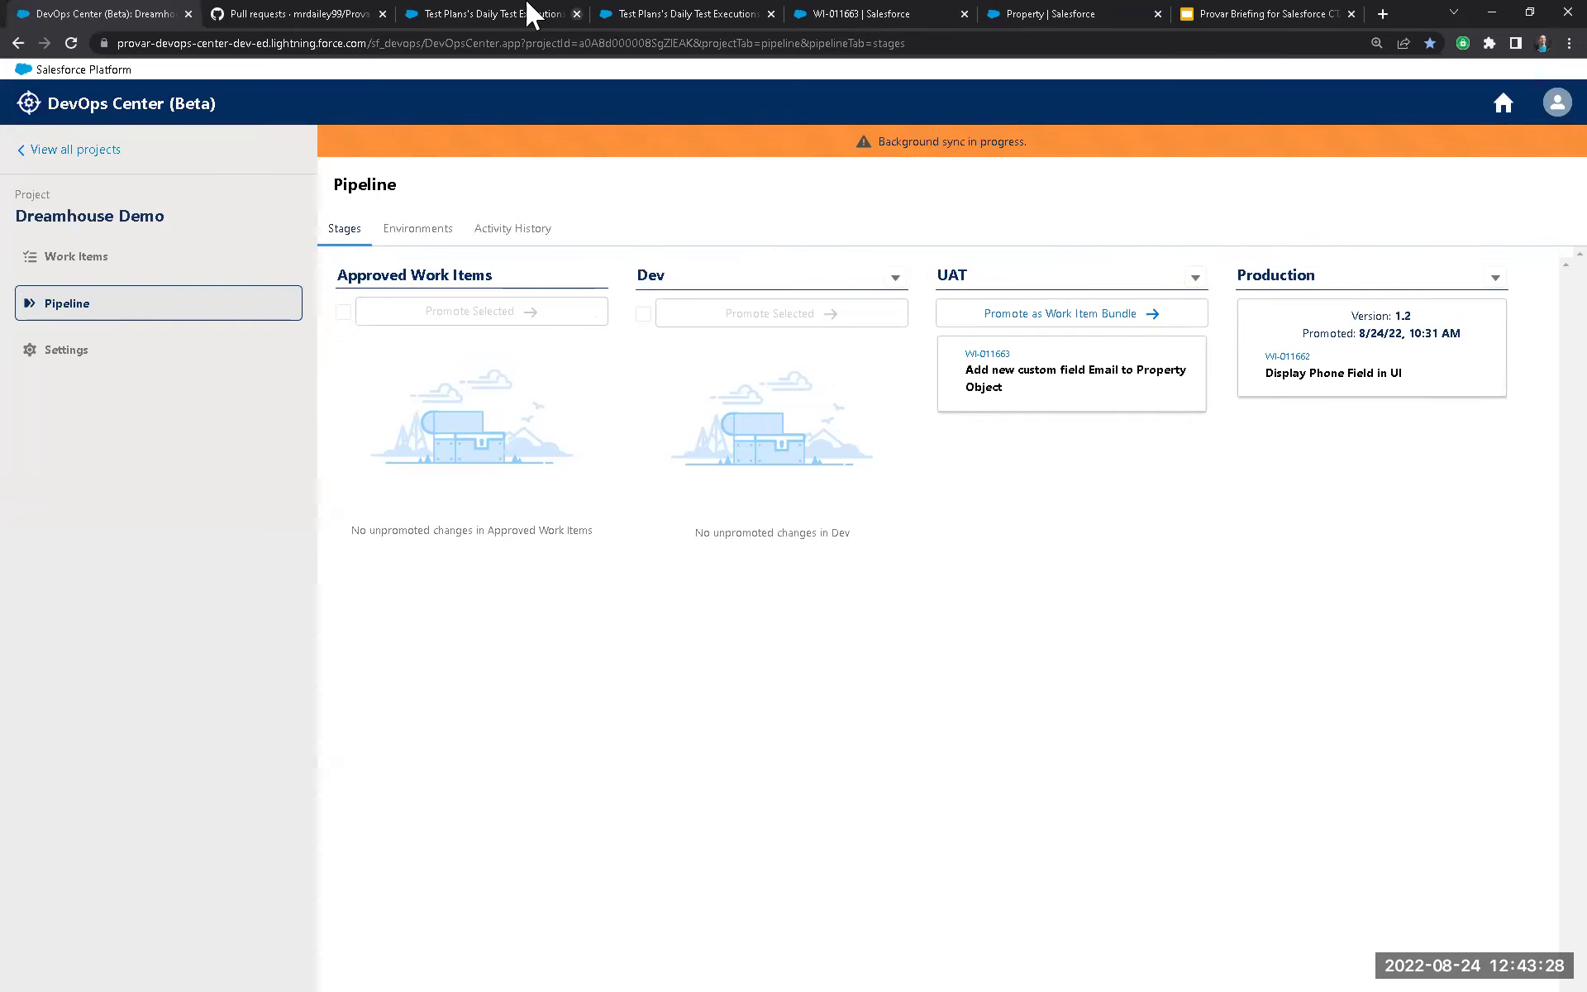
pyautogui.click(354, 14)
pyautogui.click(240, 212)
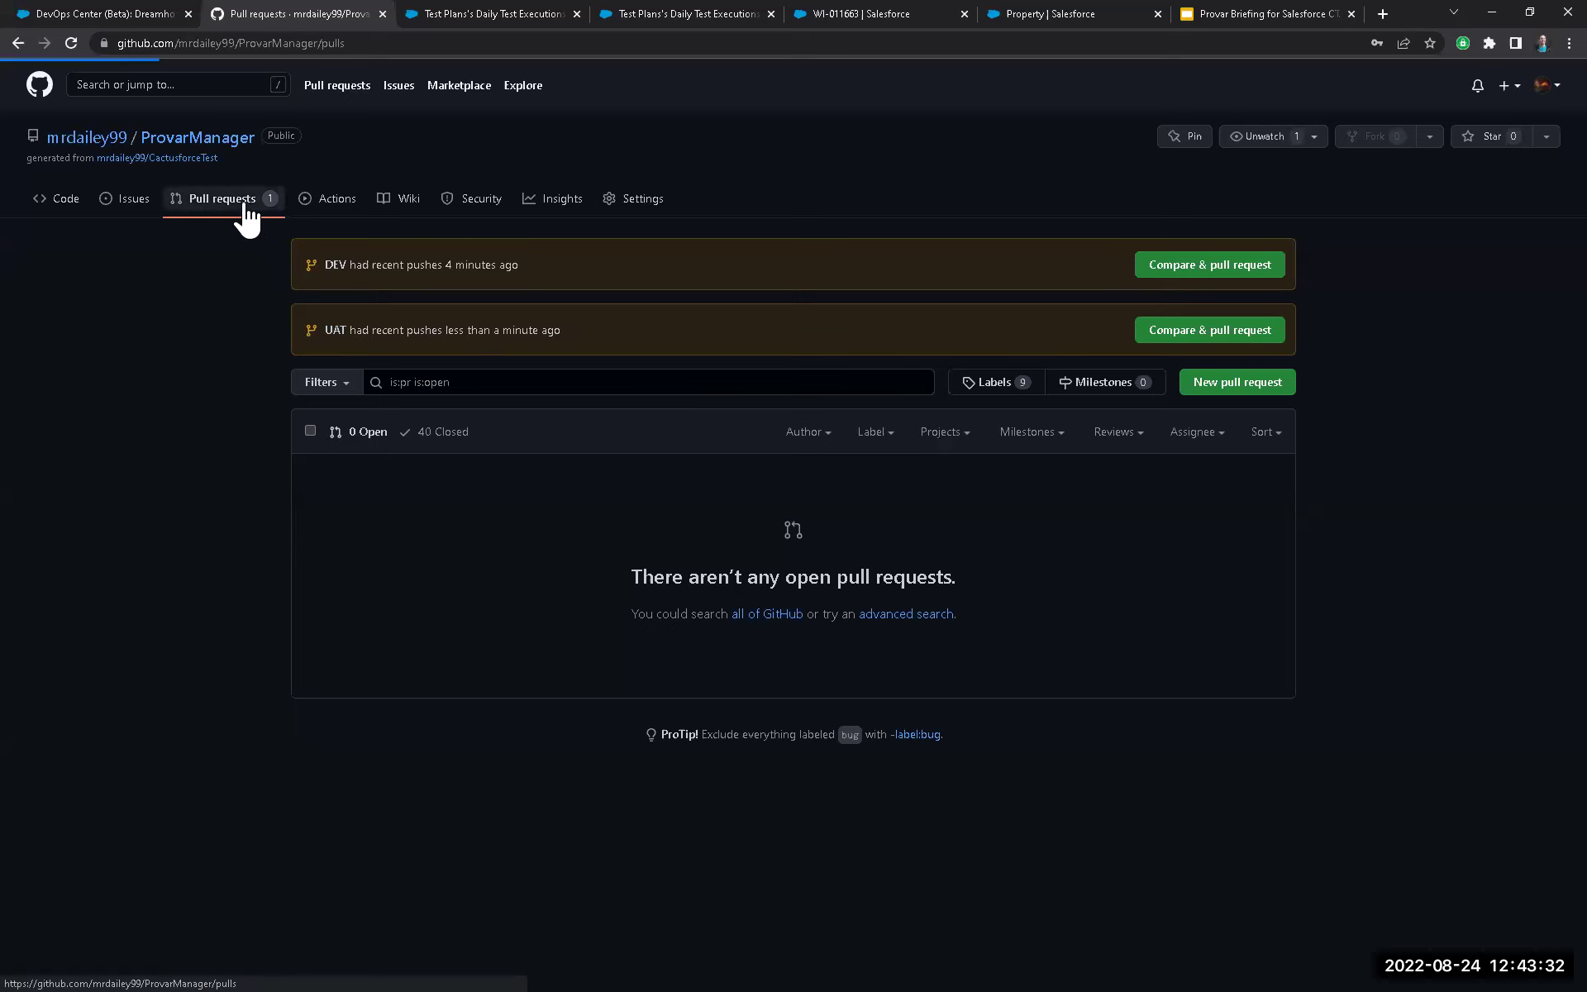
pyautogui.click(578, 407)
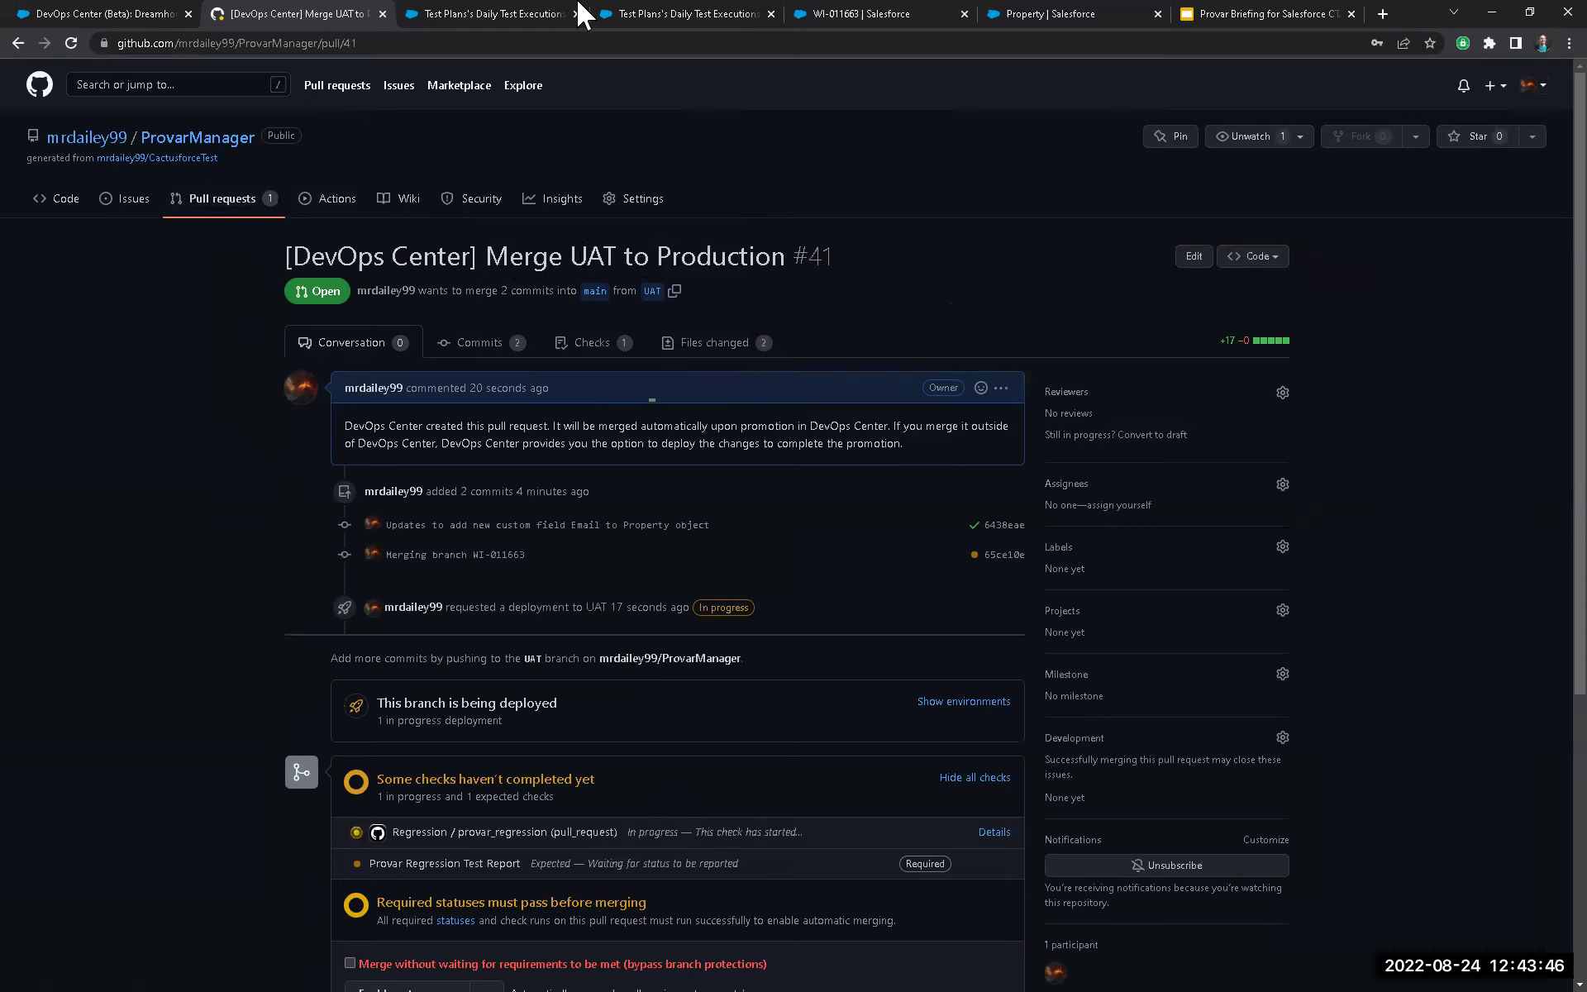
# Glance at the Daily Test Executions reports, and switch to Slack's test-results channel to review the Scratch and DEV regression messages.
pyautogui.click(514, 13)
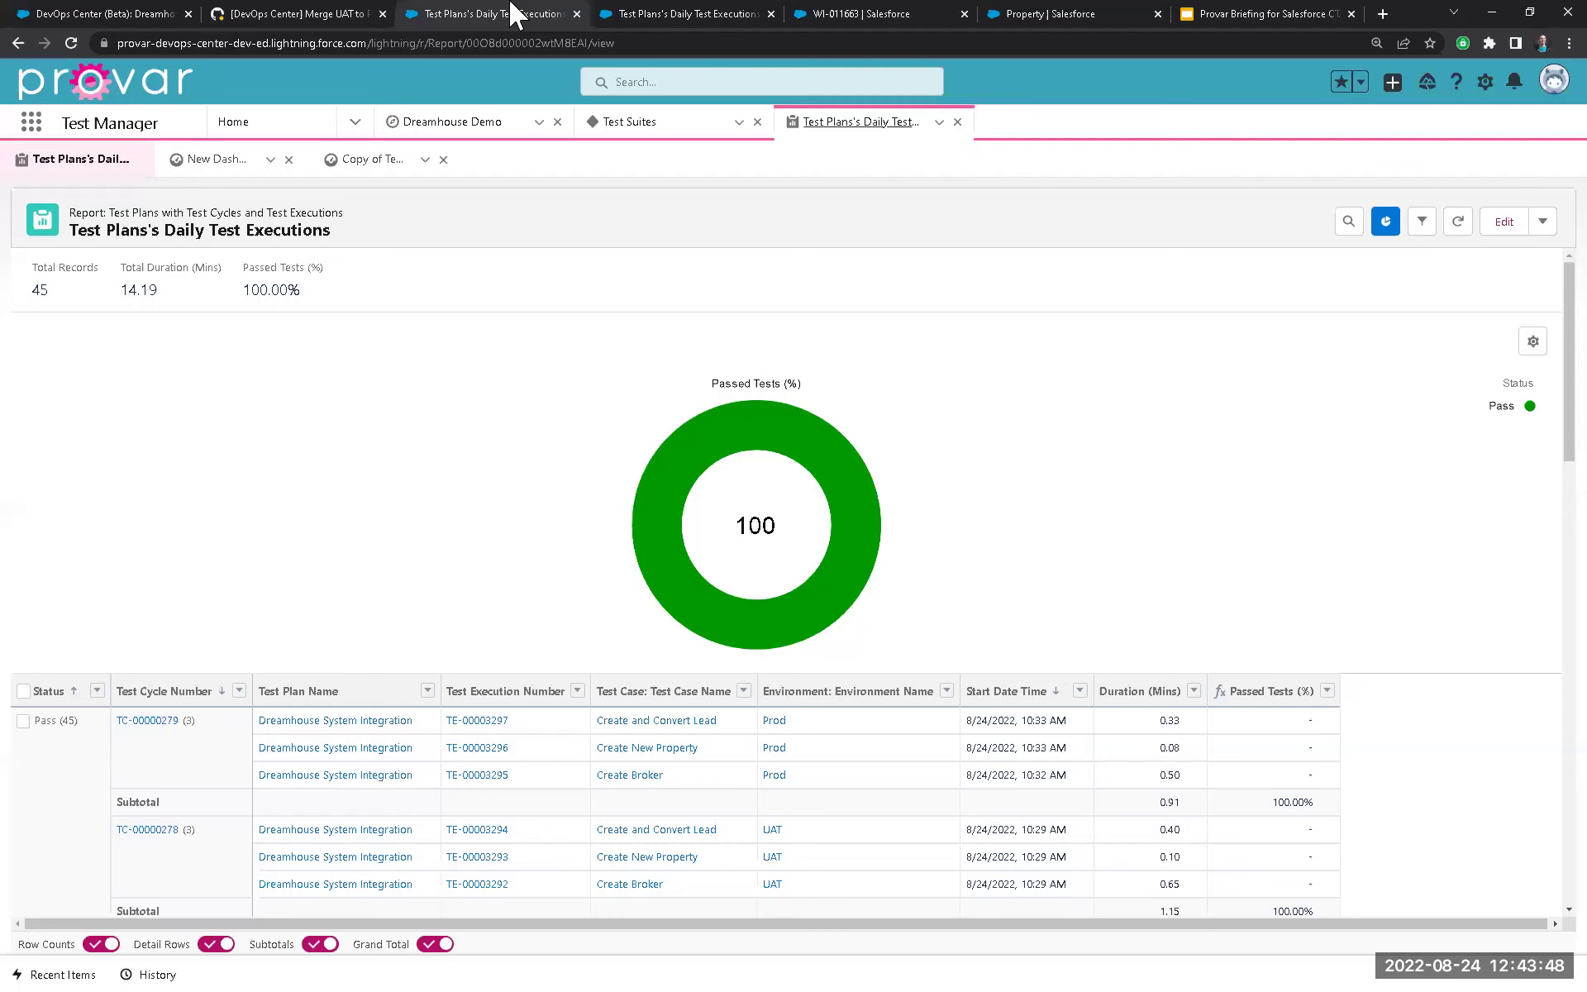
pyautogui.click(783, 15)
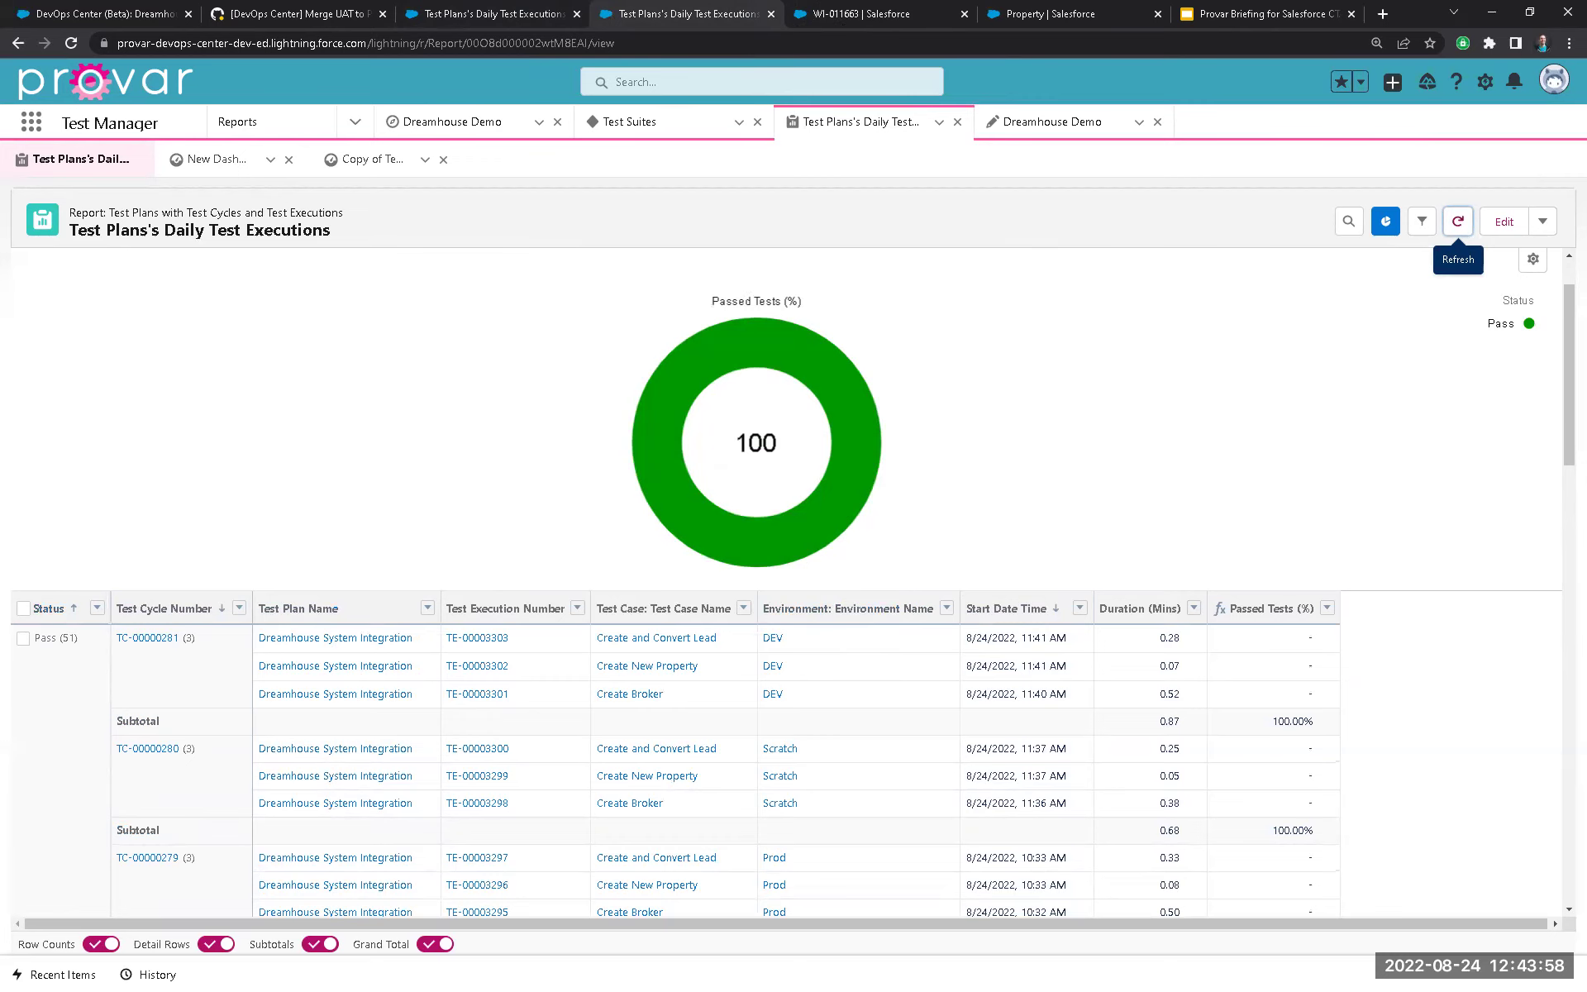
pyautogui.hotkey('alt', 'Tab')
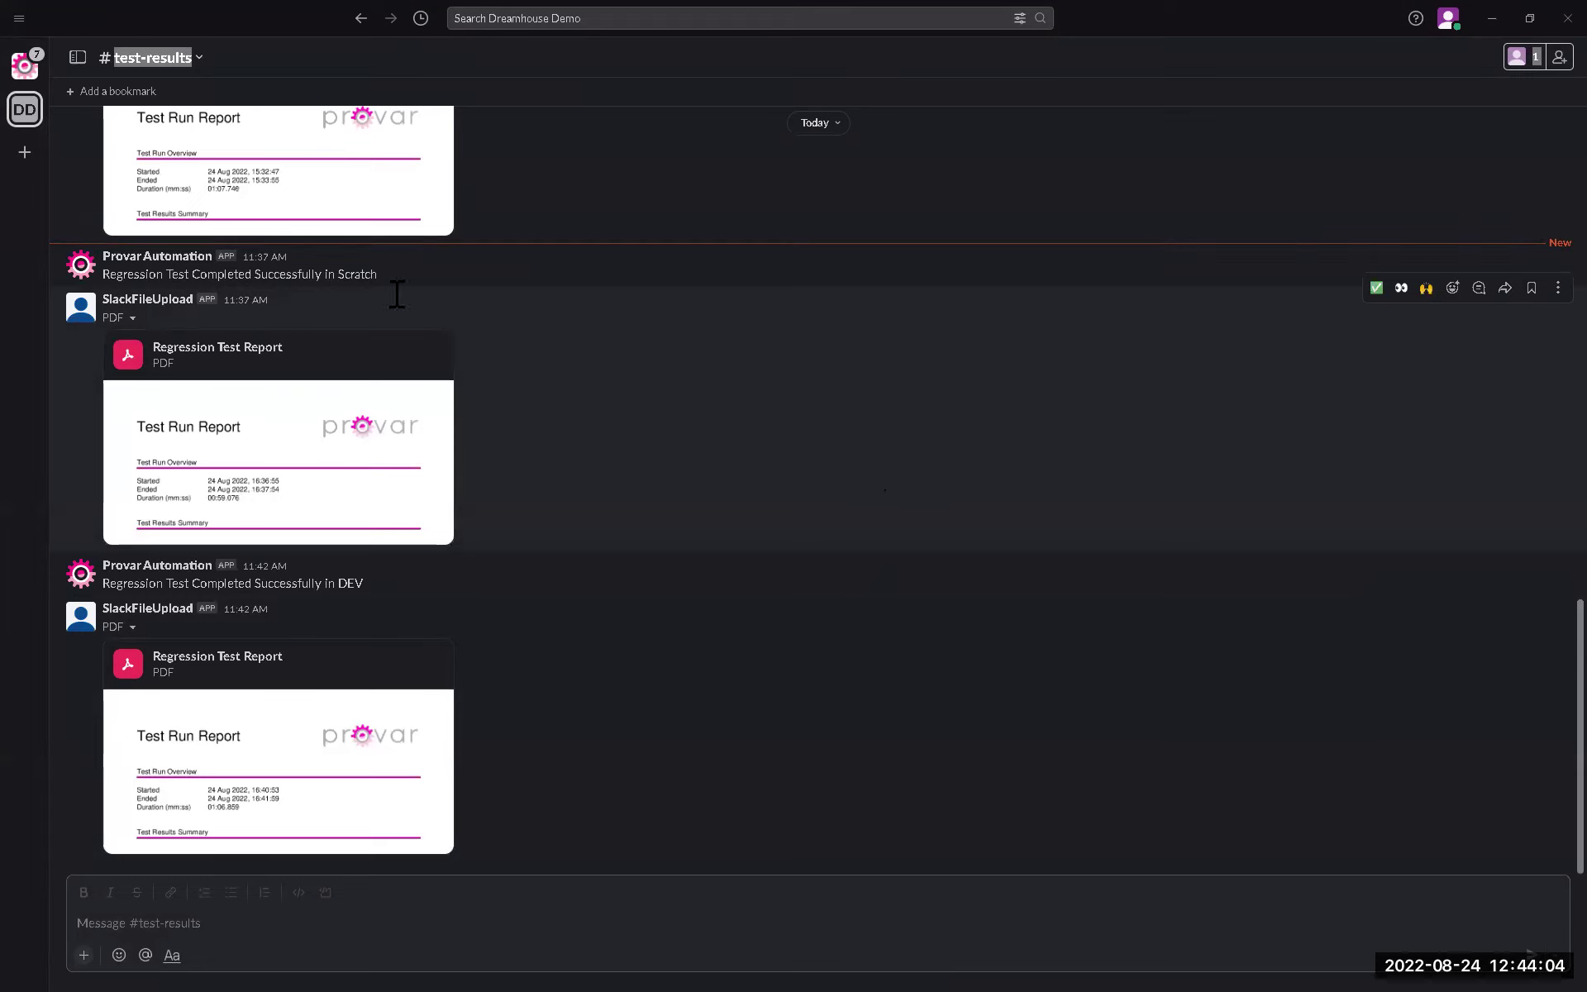
pyautogui.doubleClick(355, 274)
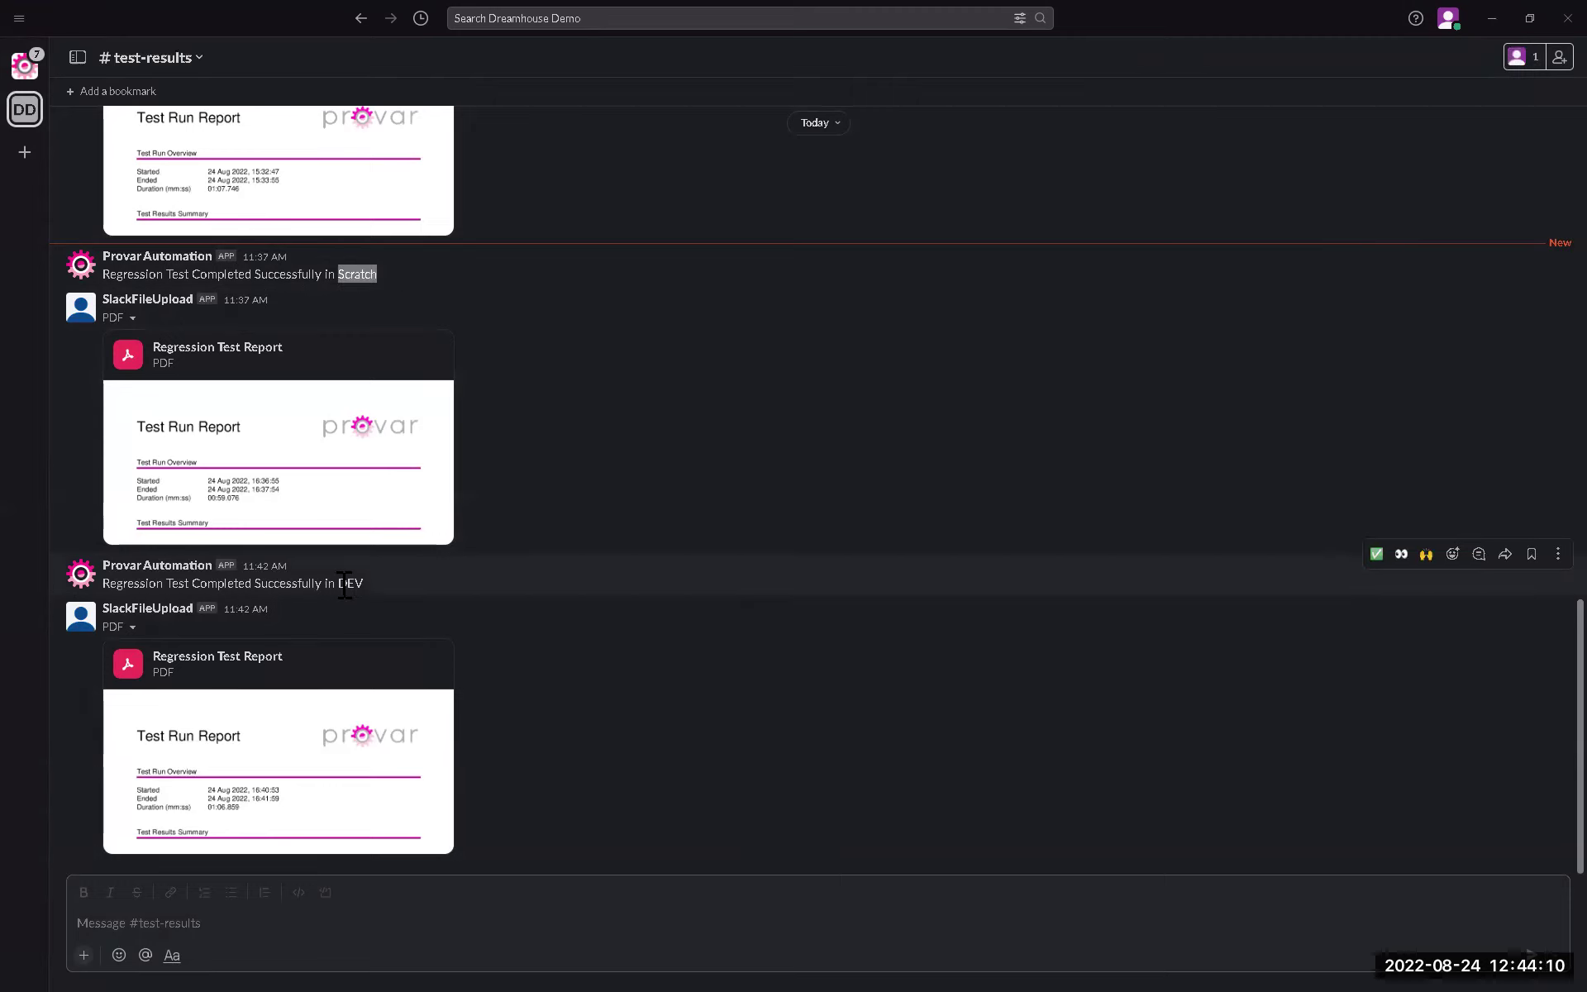
pyautogui.moveTo(338, 584); pyautogui.dragTo(408, 572)
pyautogui.click(409, 580)
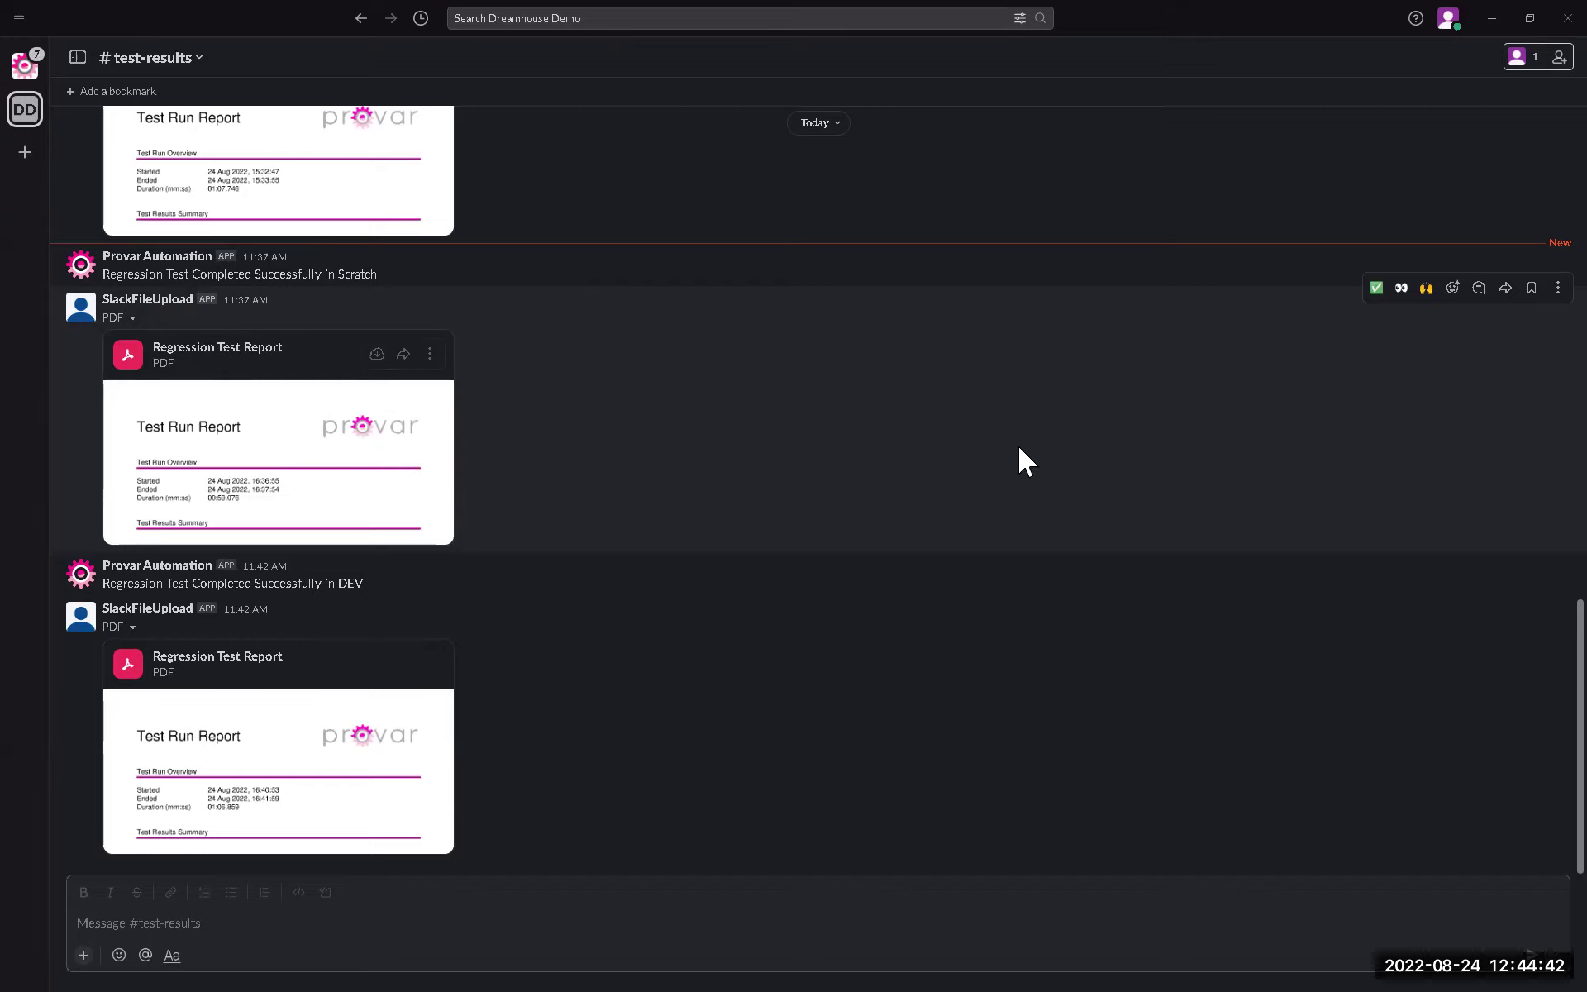
# View the Scratch run's Regression Test Report PDF in Slack, examine its results and test case summary, and return to the browser.
pyautogui.click(368, 465)
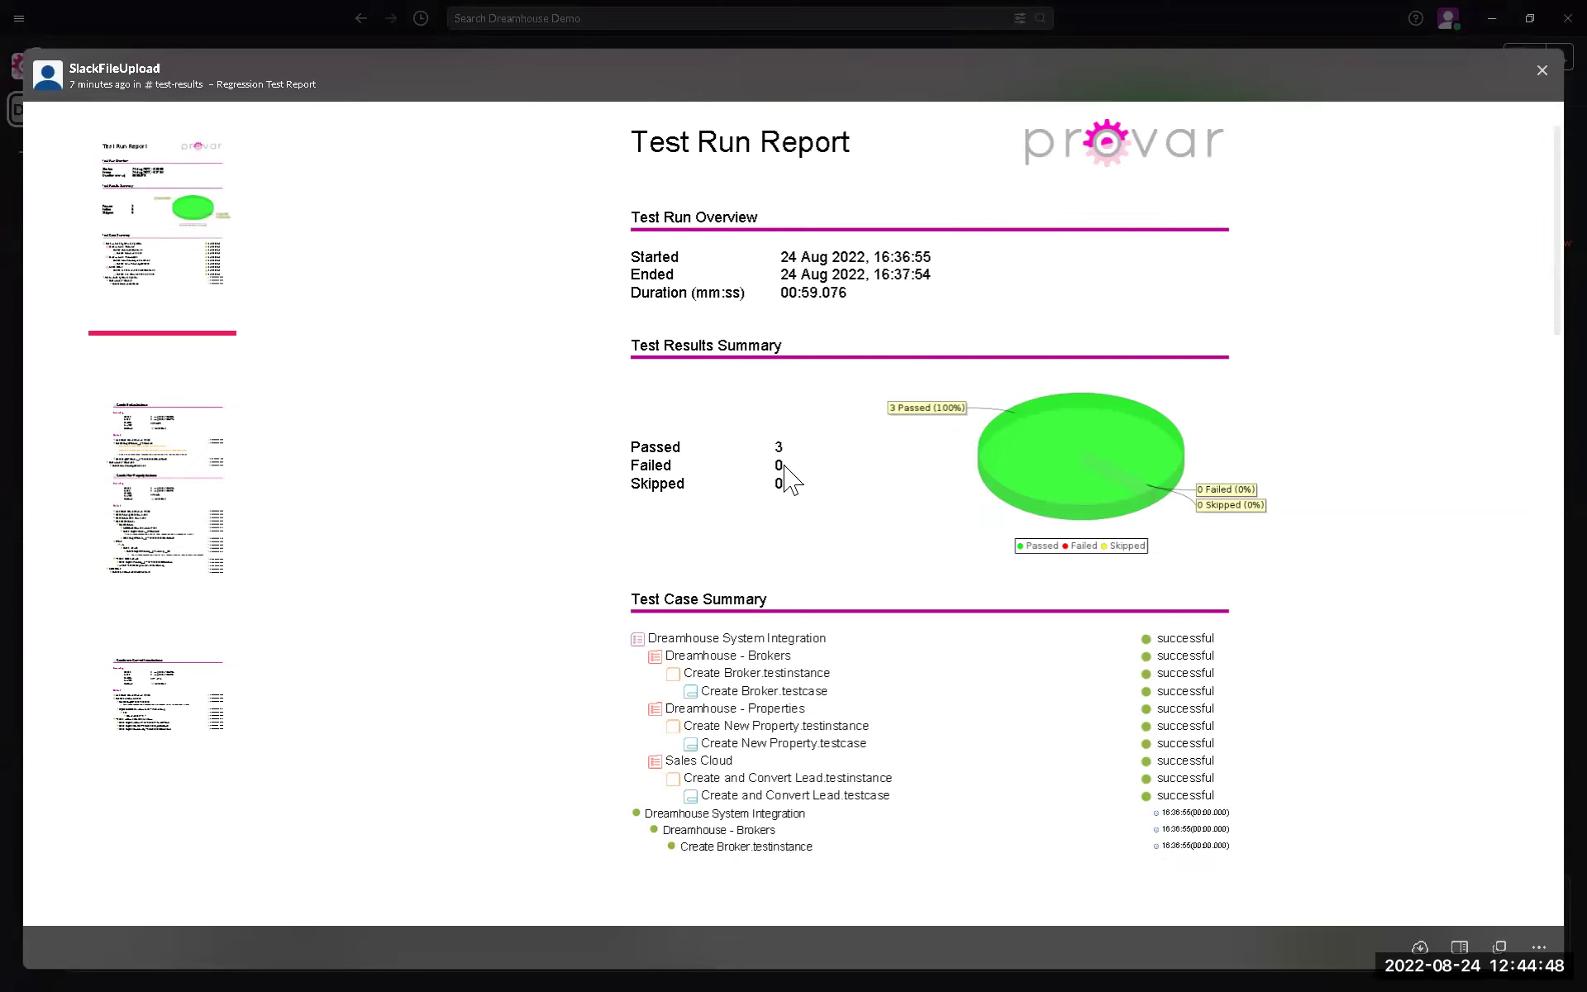
pyautogui.scroll(-4, 744, 496)
pyautogui.scroll(4, 769, 372)
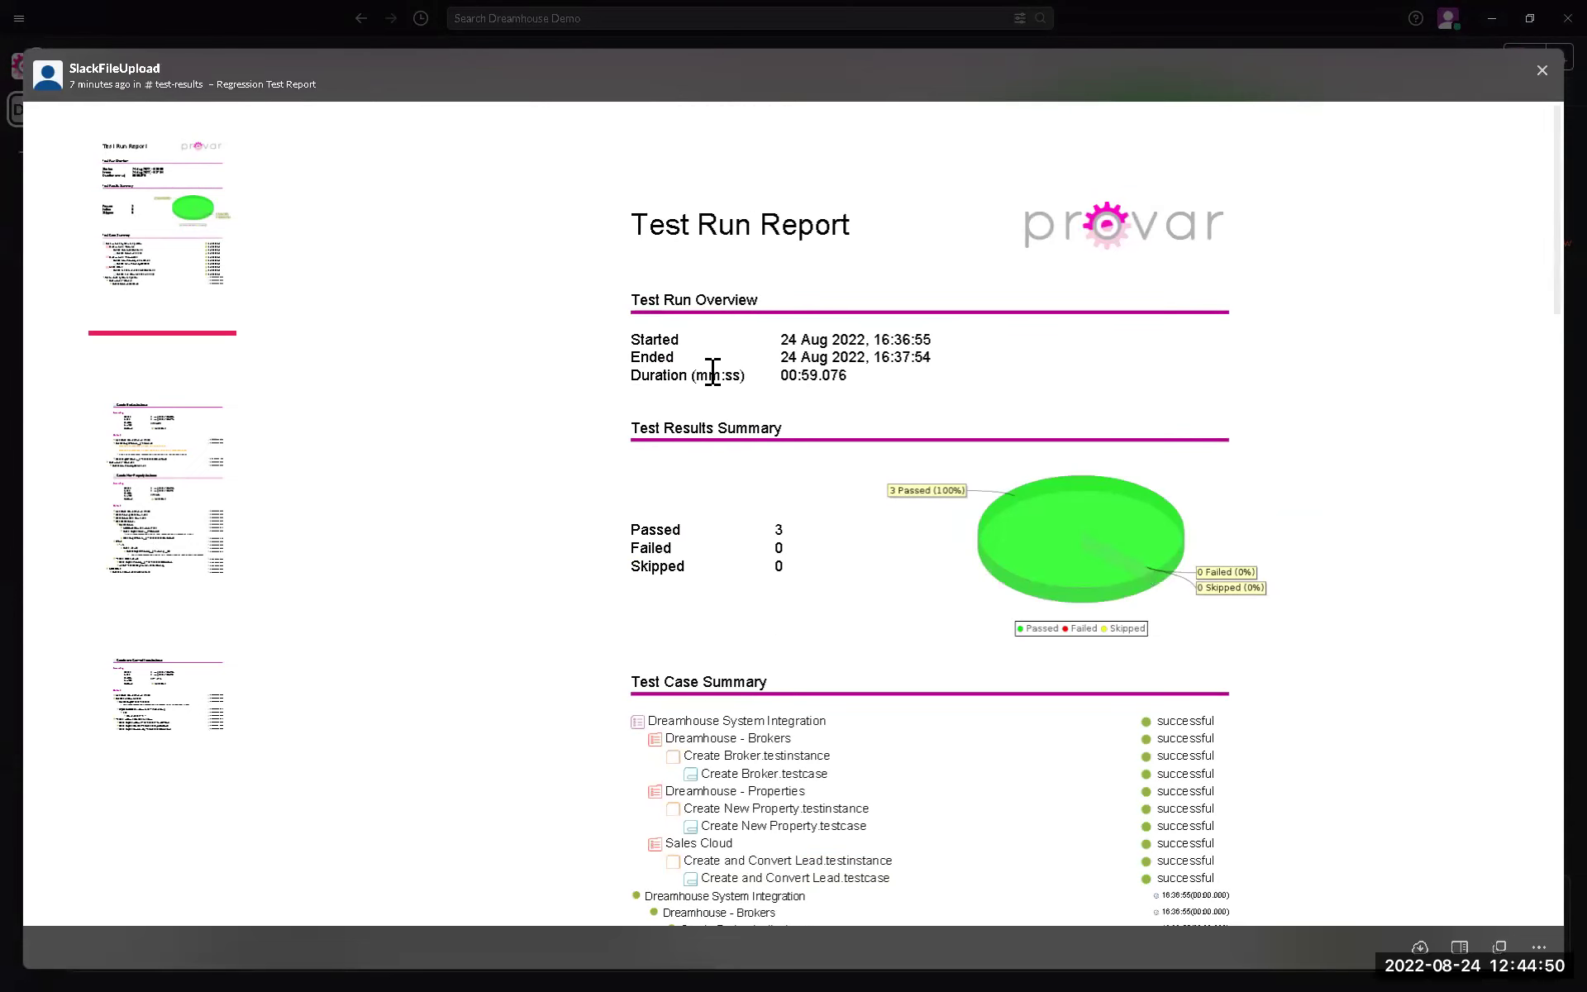
pyautogui.scroll(-2, 874, 707)
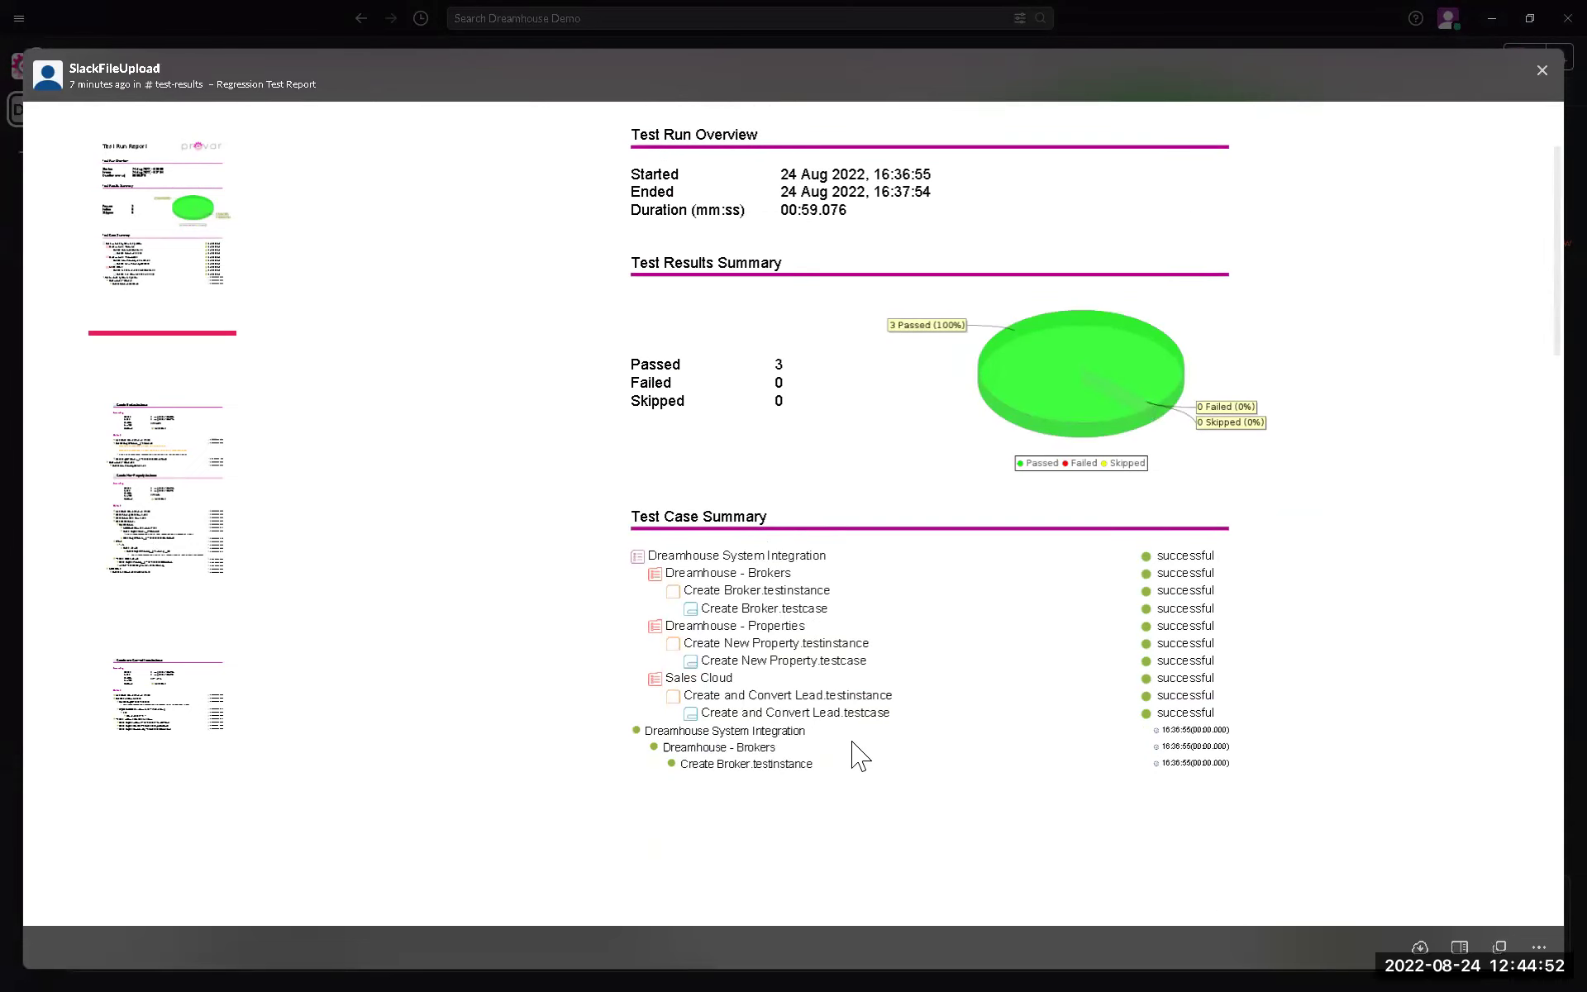
pyautogui.scroll(2, 765, 579)
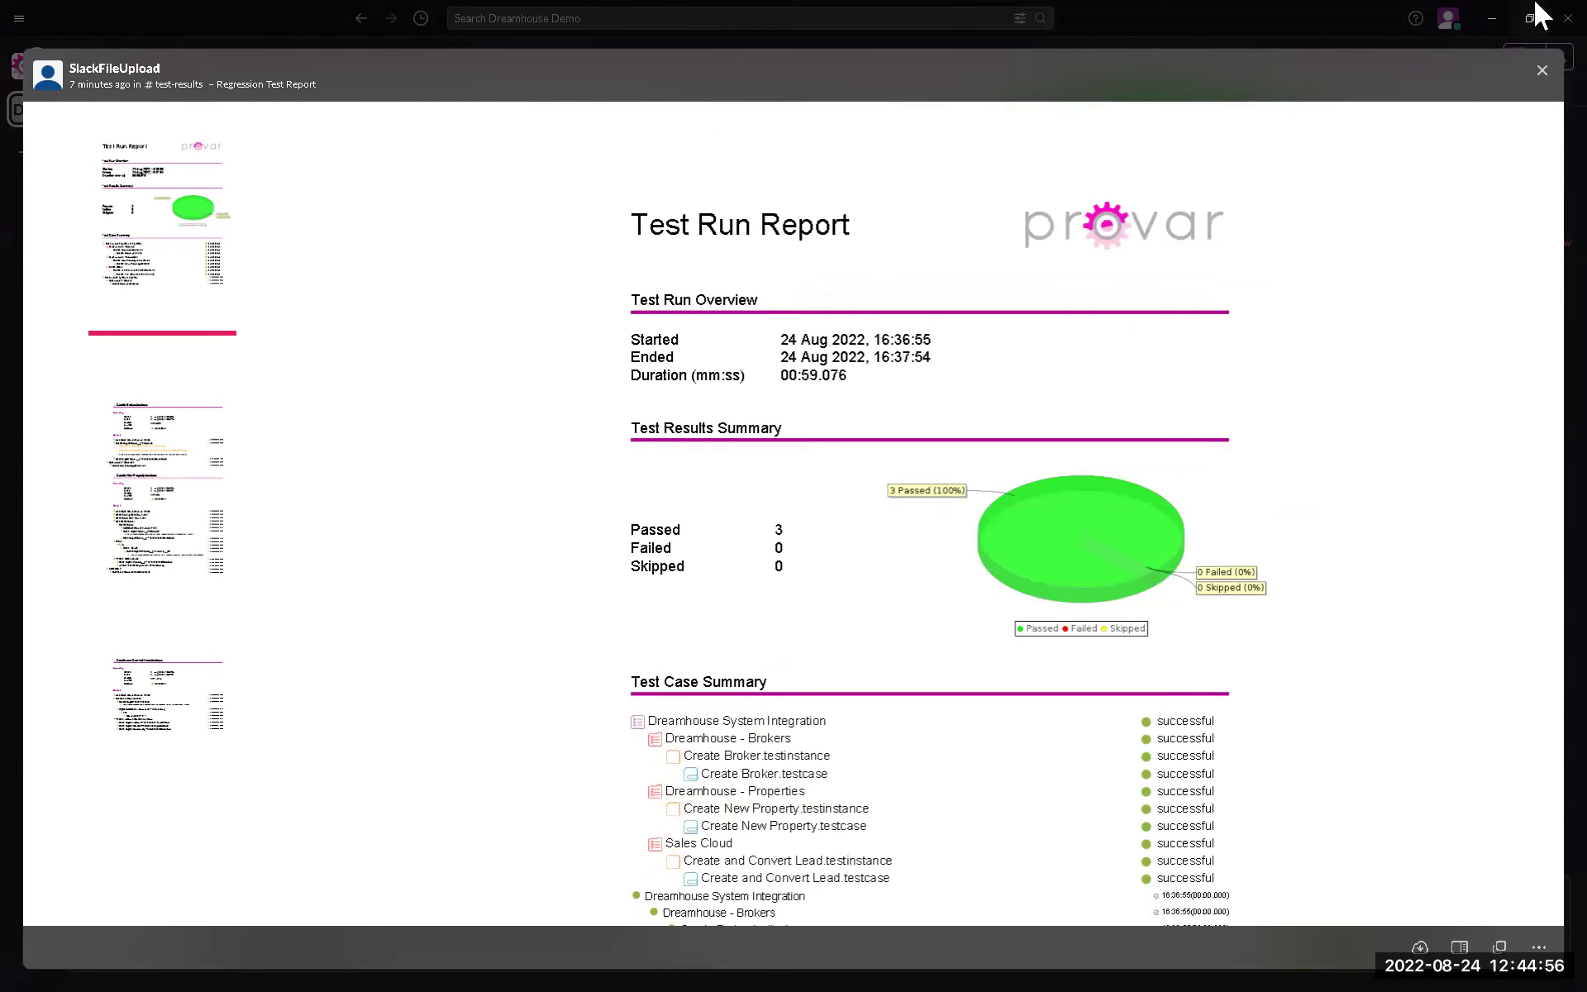
pyautogui.click(1541, 71)
pyautogui.click(1490, 20)
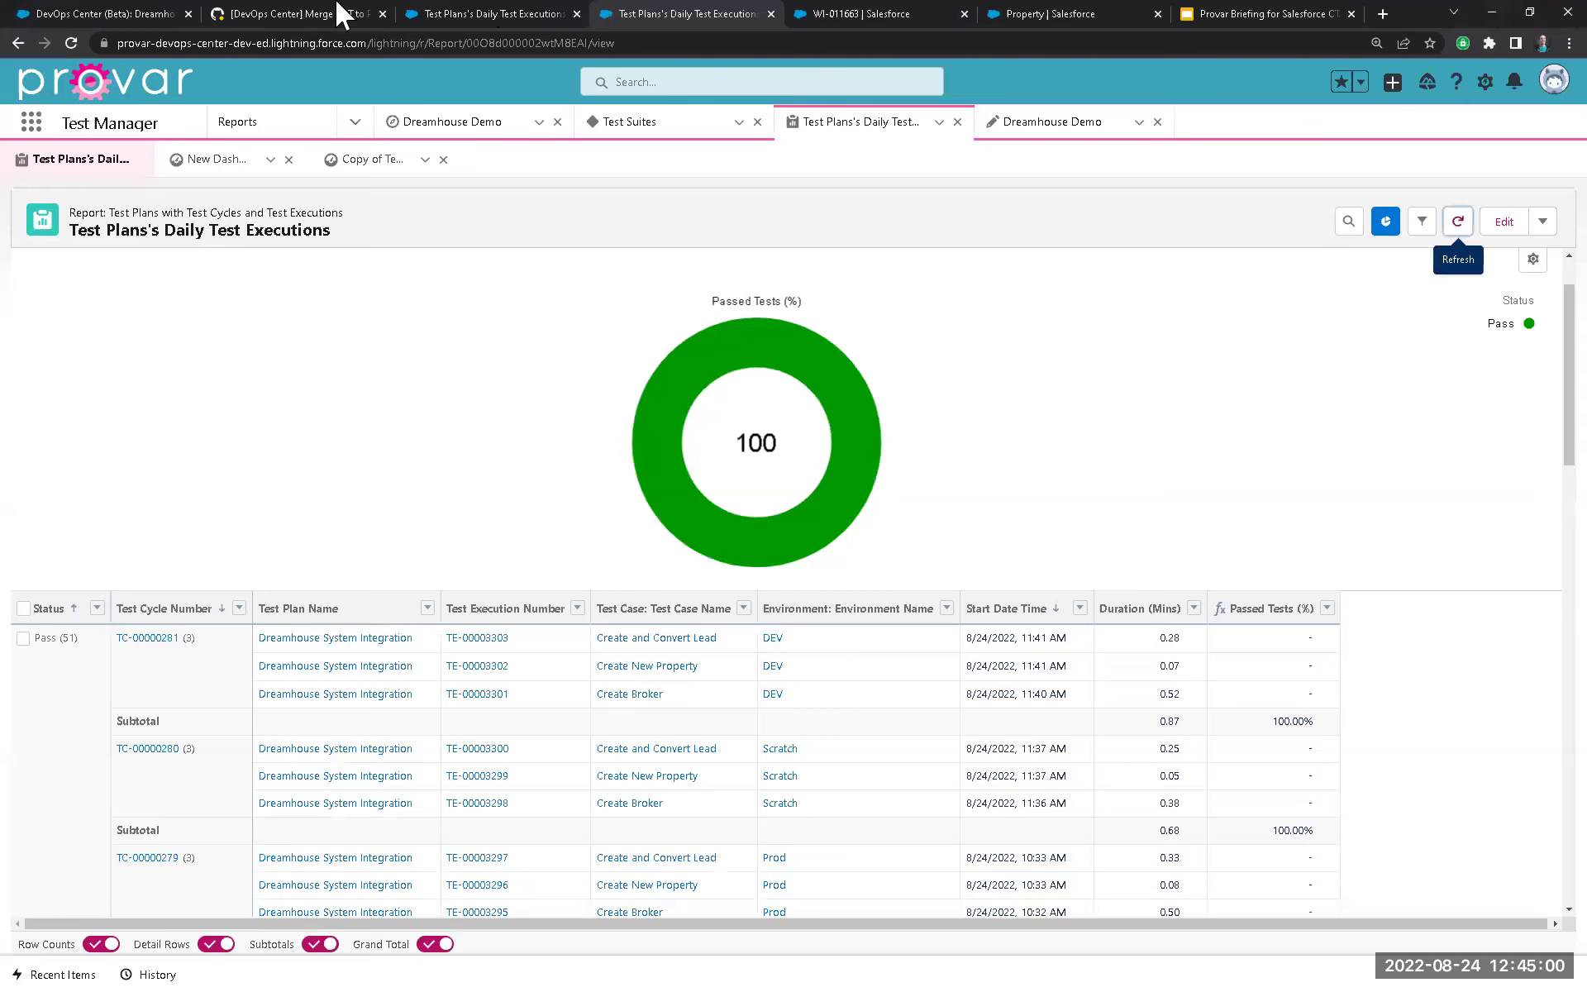
# Open the provar_regression job log of the Merge UAT to Production workflow run on GitHub.
pyautogui.click(273, 21)
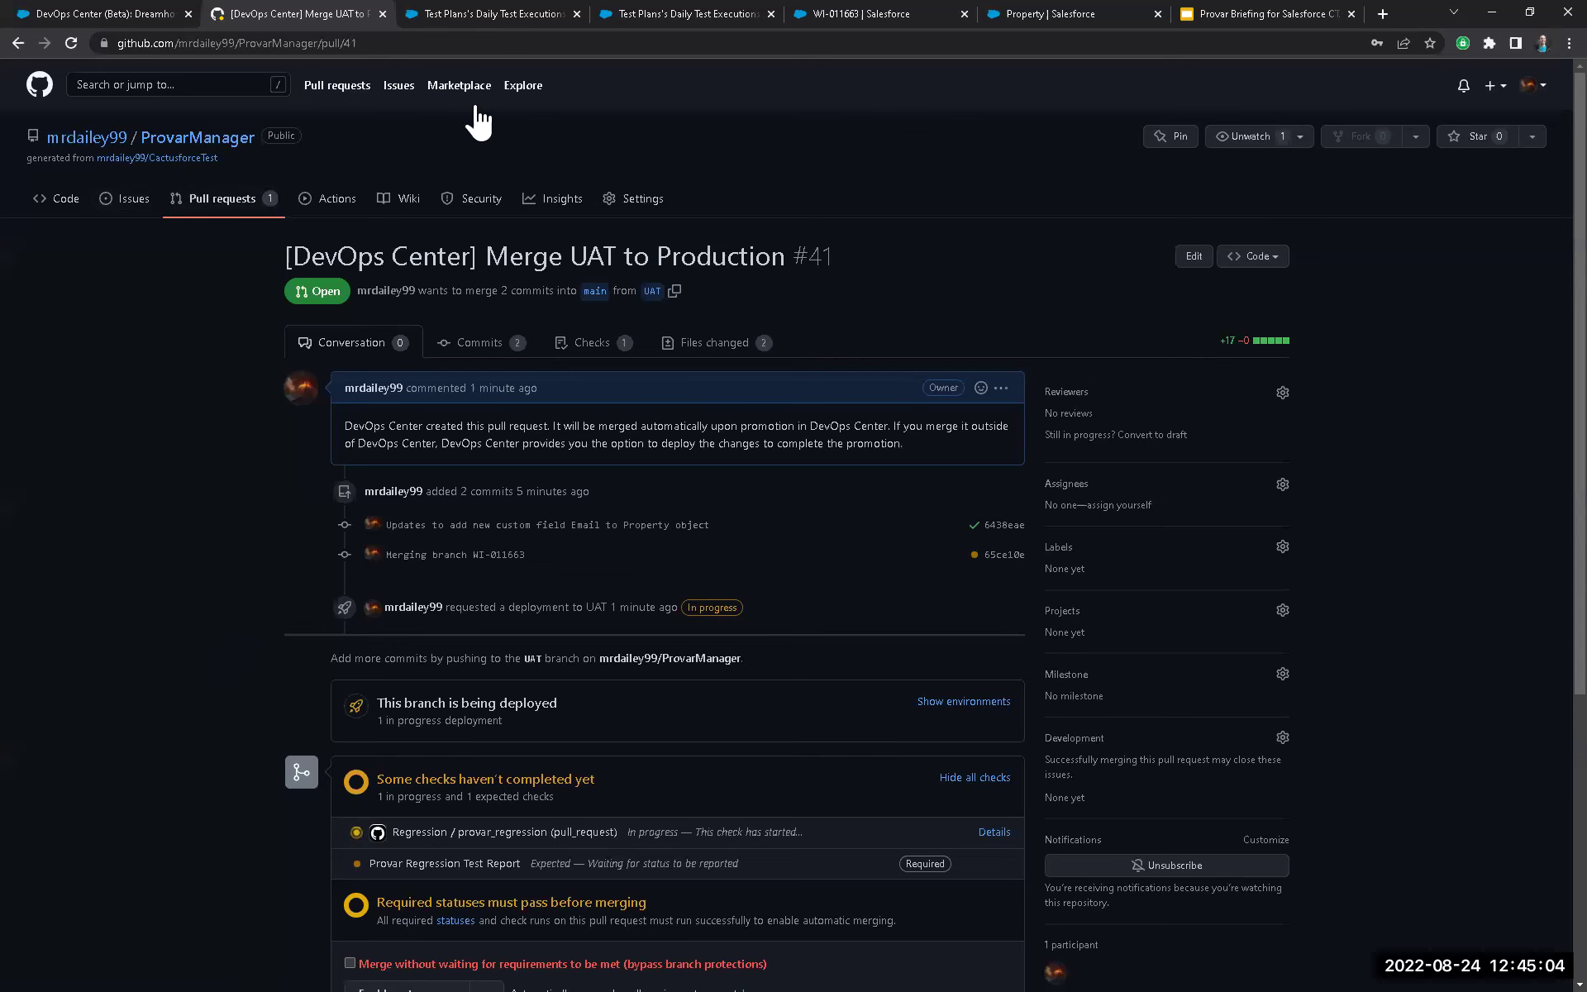
pyautogui.click(333, 202)
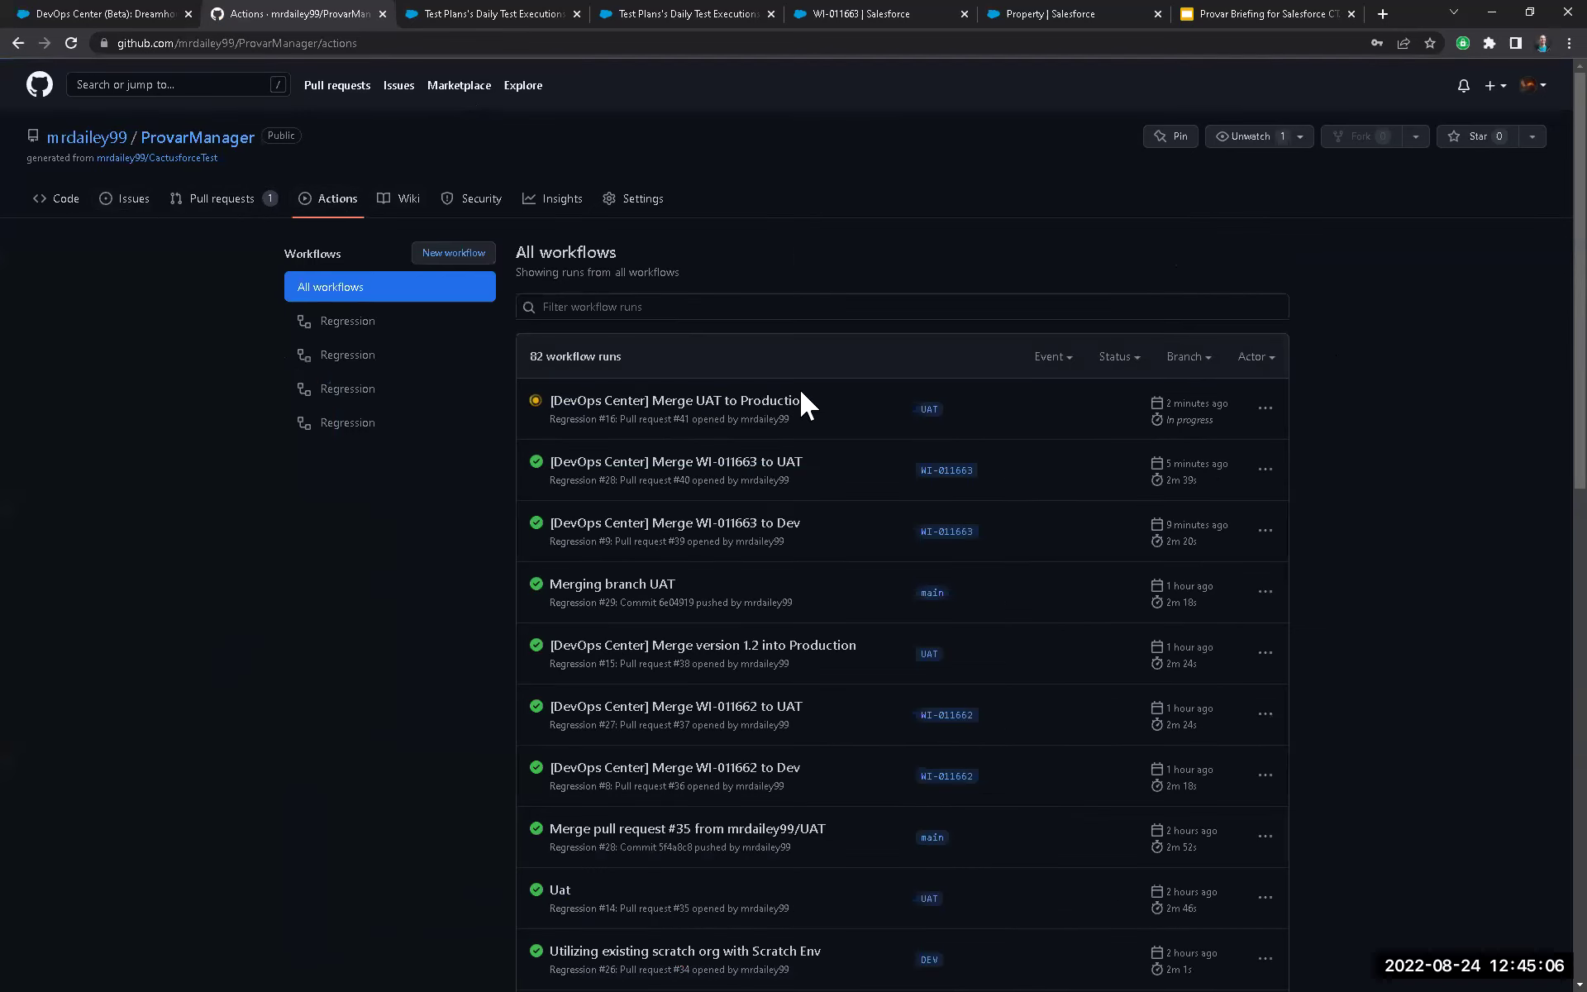
pyautogui.click(745, 404)
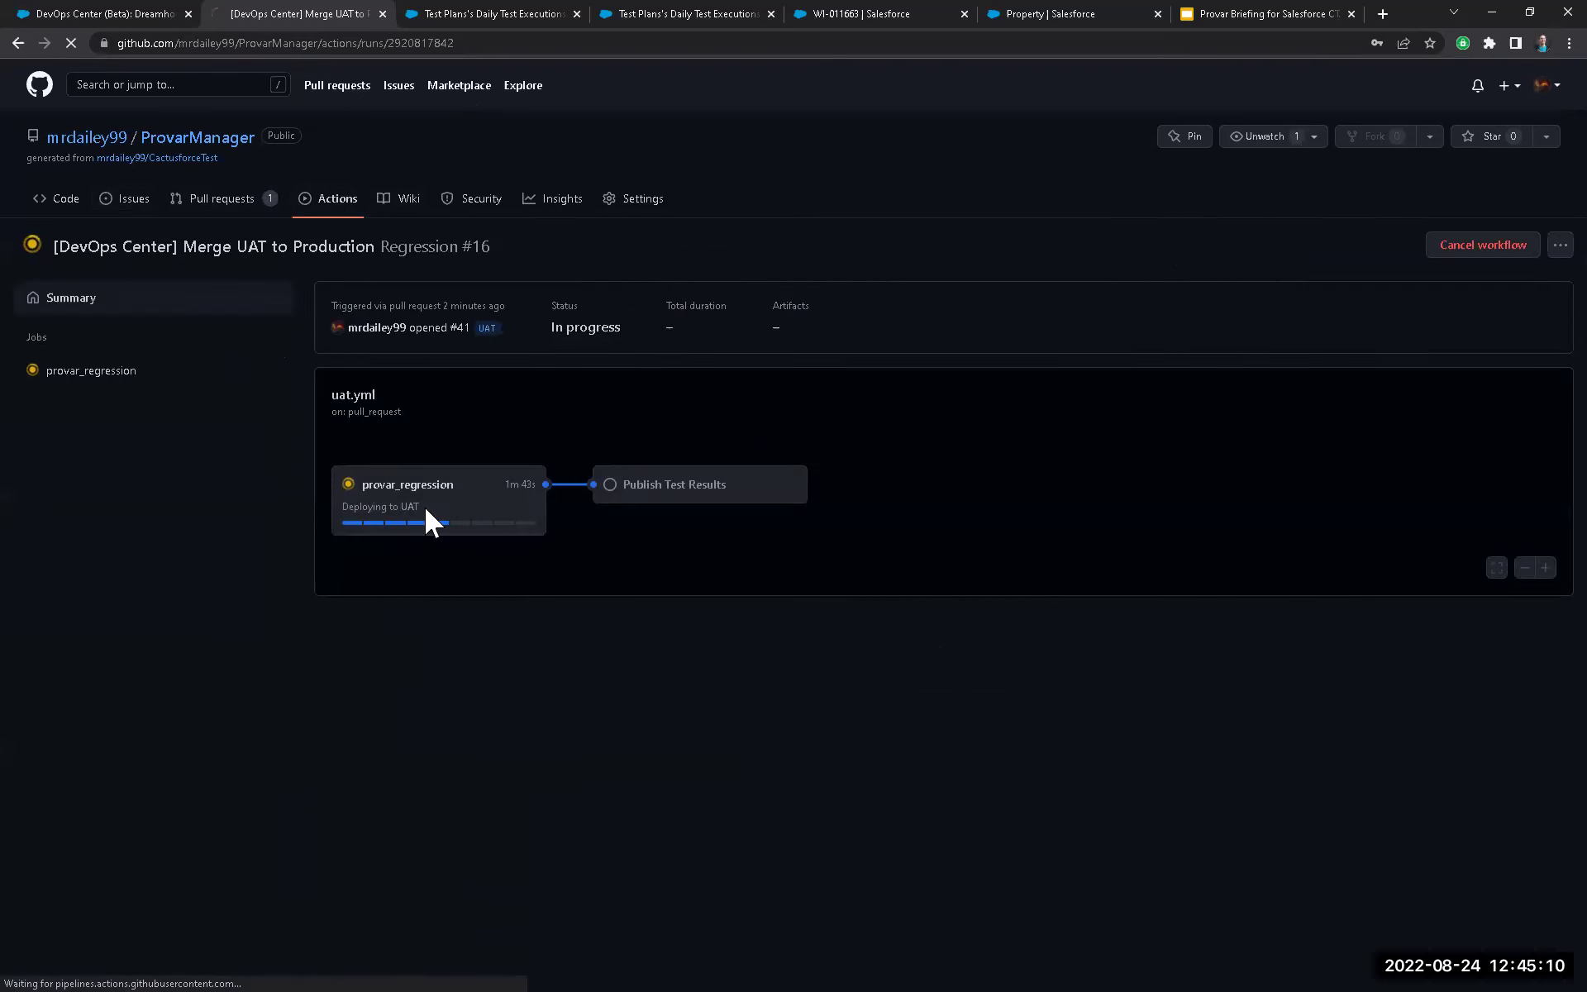
pyautogui.click(425, 508)
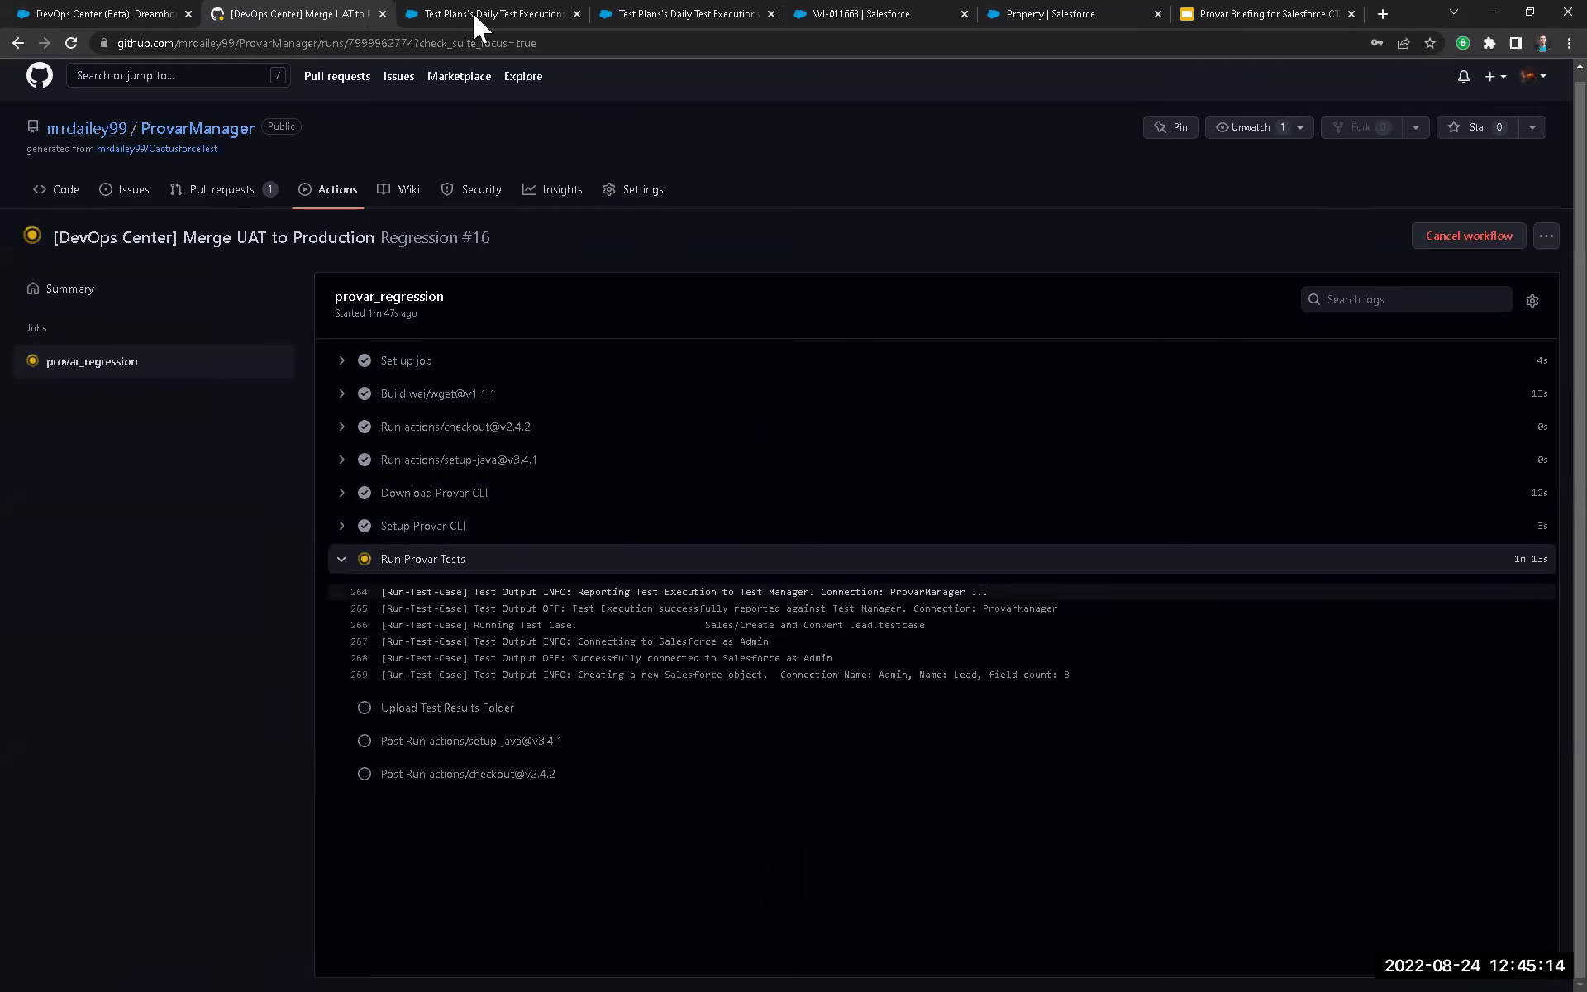
# Refresh the Test Plans's Daily Test Executions report to examine the UAT test executions.
pyautogui.click(635, 13)
pyautogui.click(1457, 224)
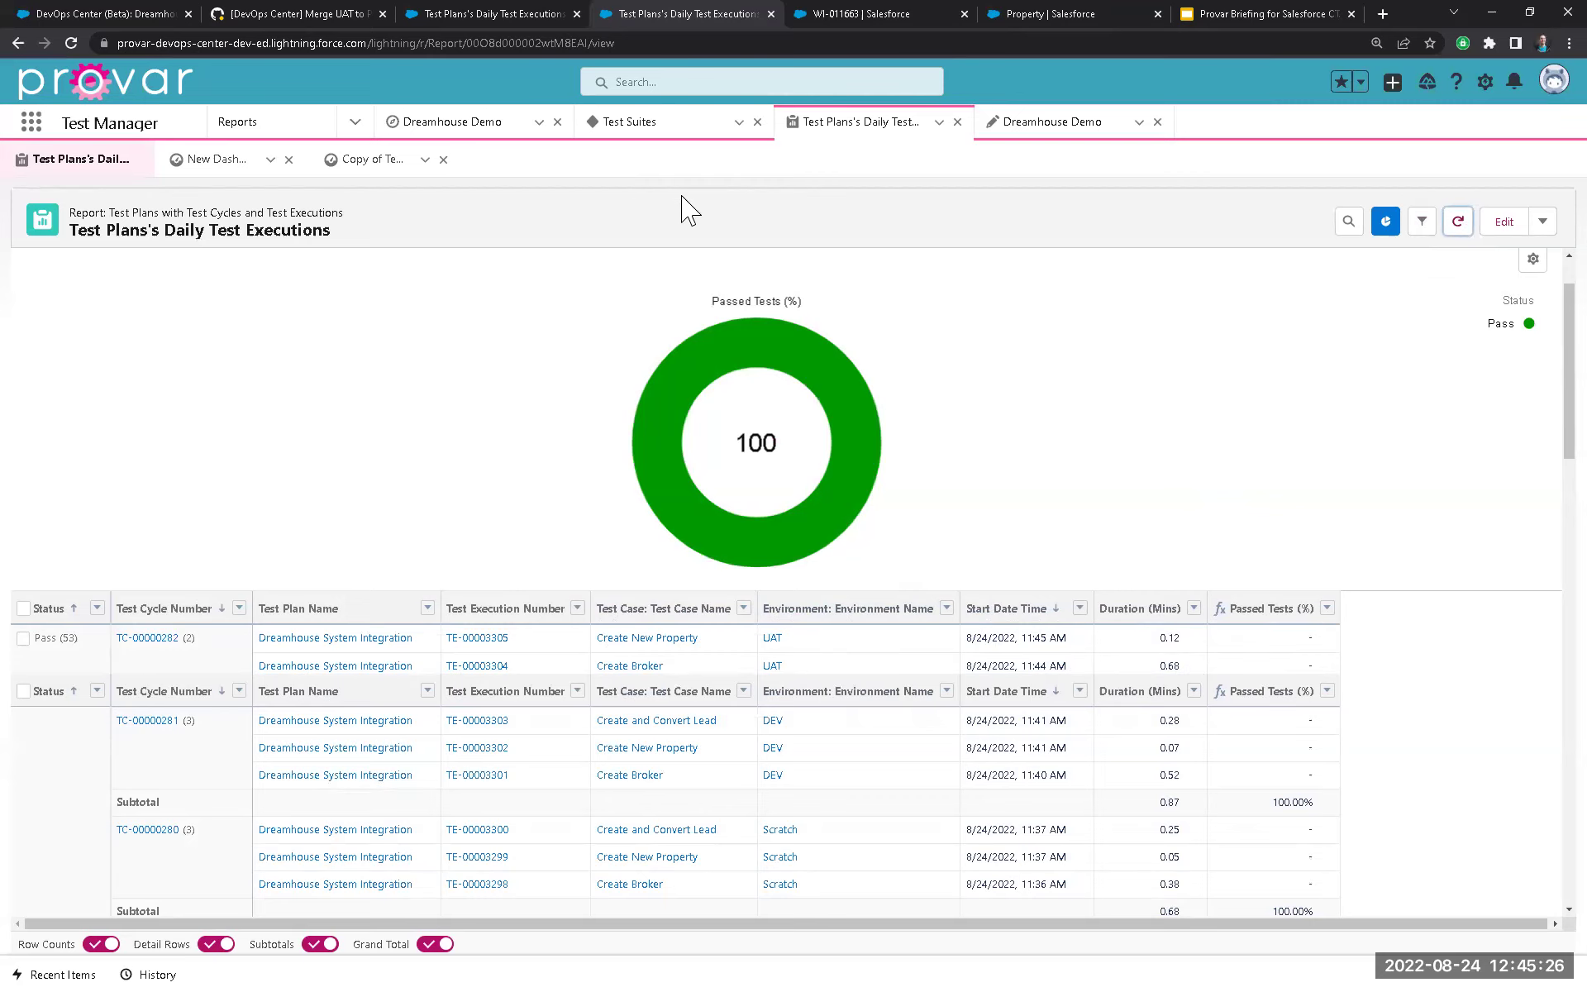
pyautogui.click(1457, 224)
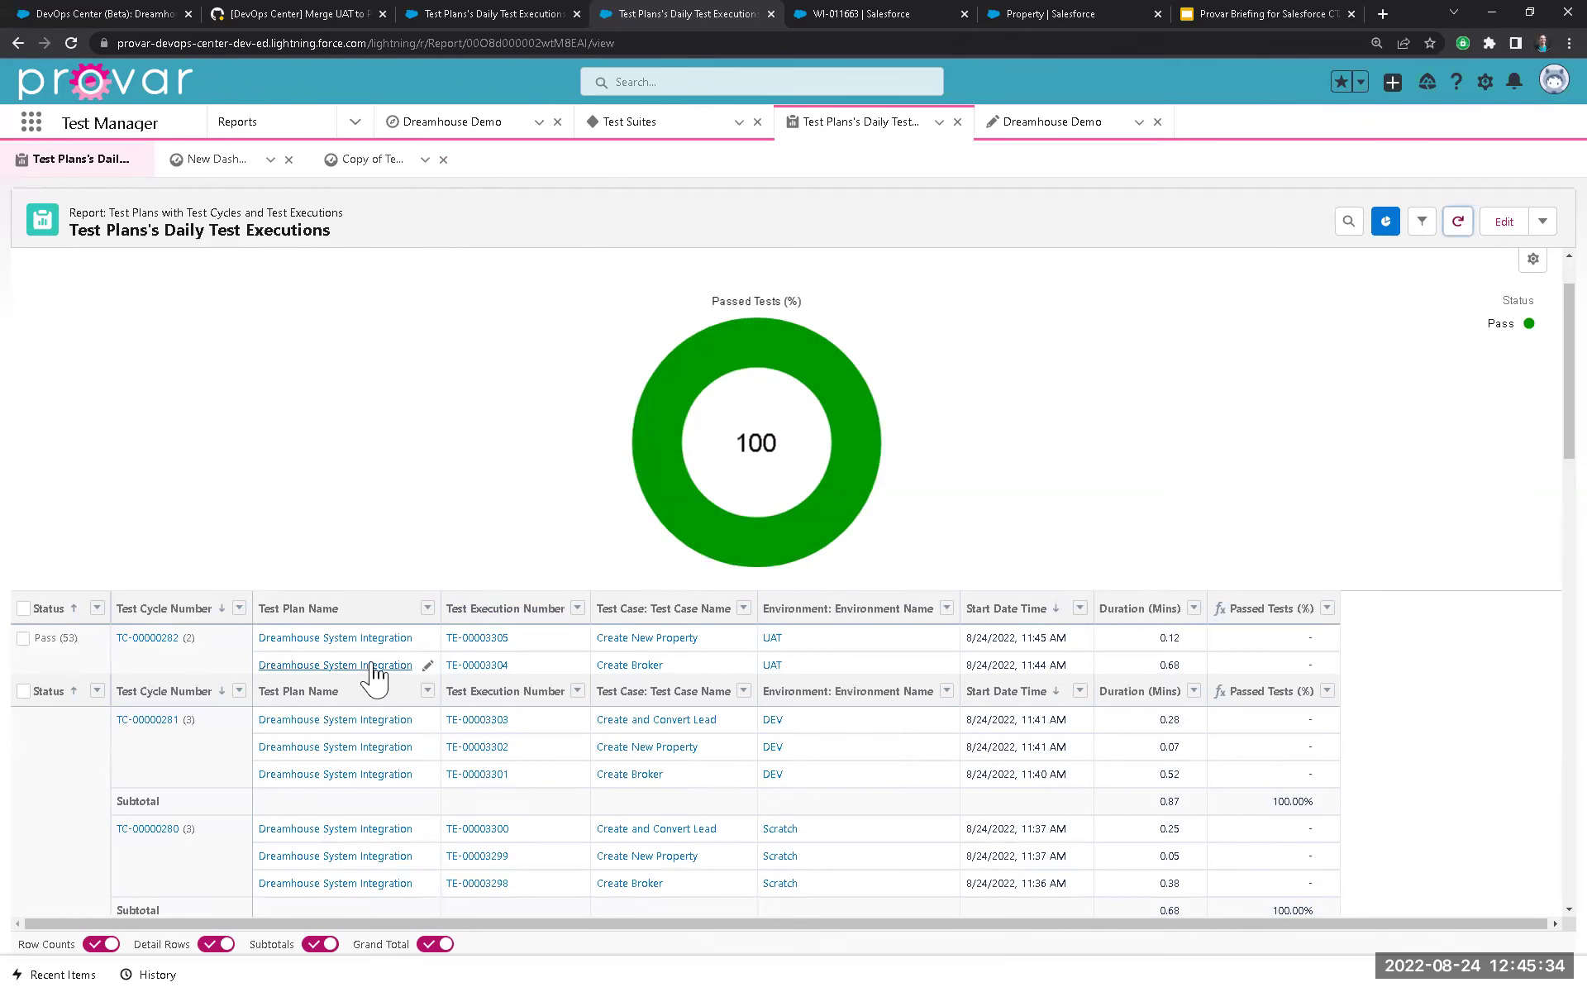
# Refresh the Test Cycles list in the Dreamhouse System Integration test plan, and examine the newest UAT cycle's pass rate and duration.
pyautogui.click(483, 129)
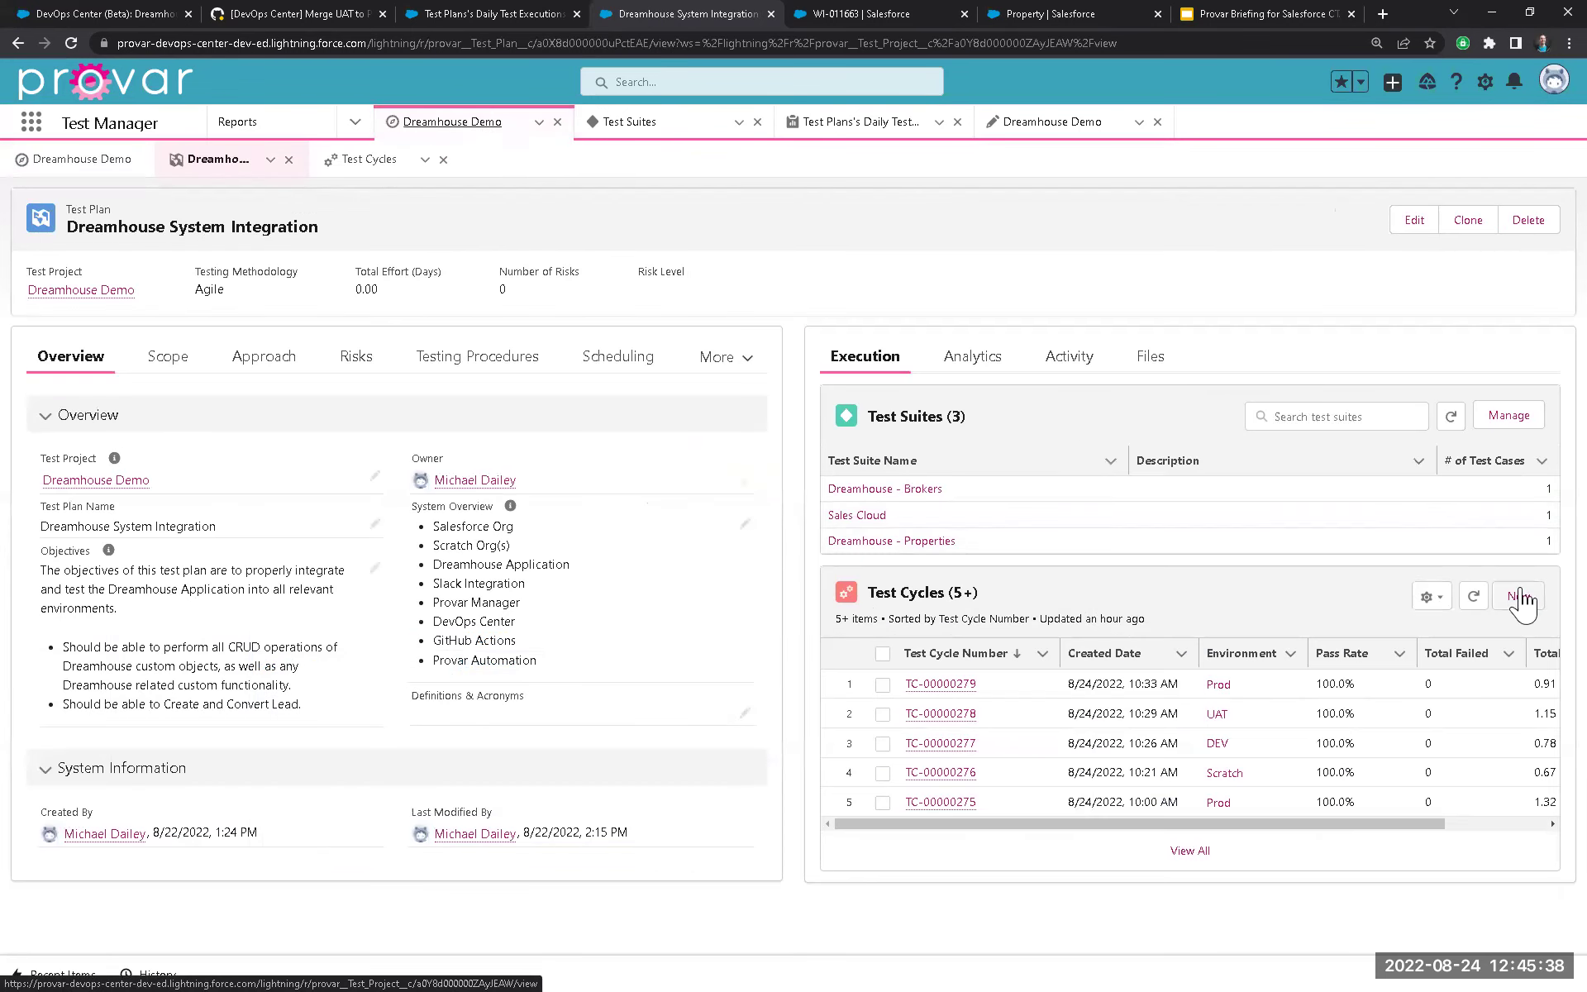
pyautogui.click(1474, 596)
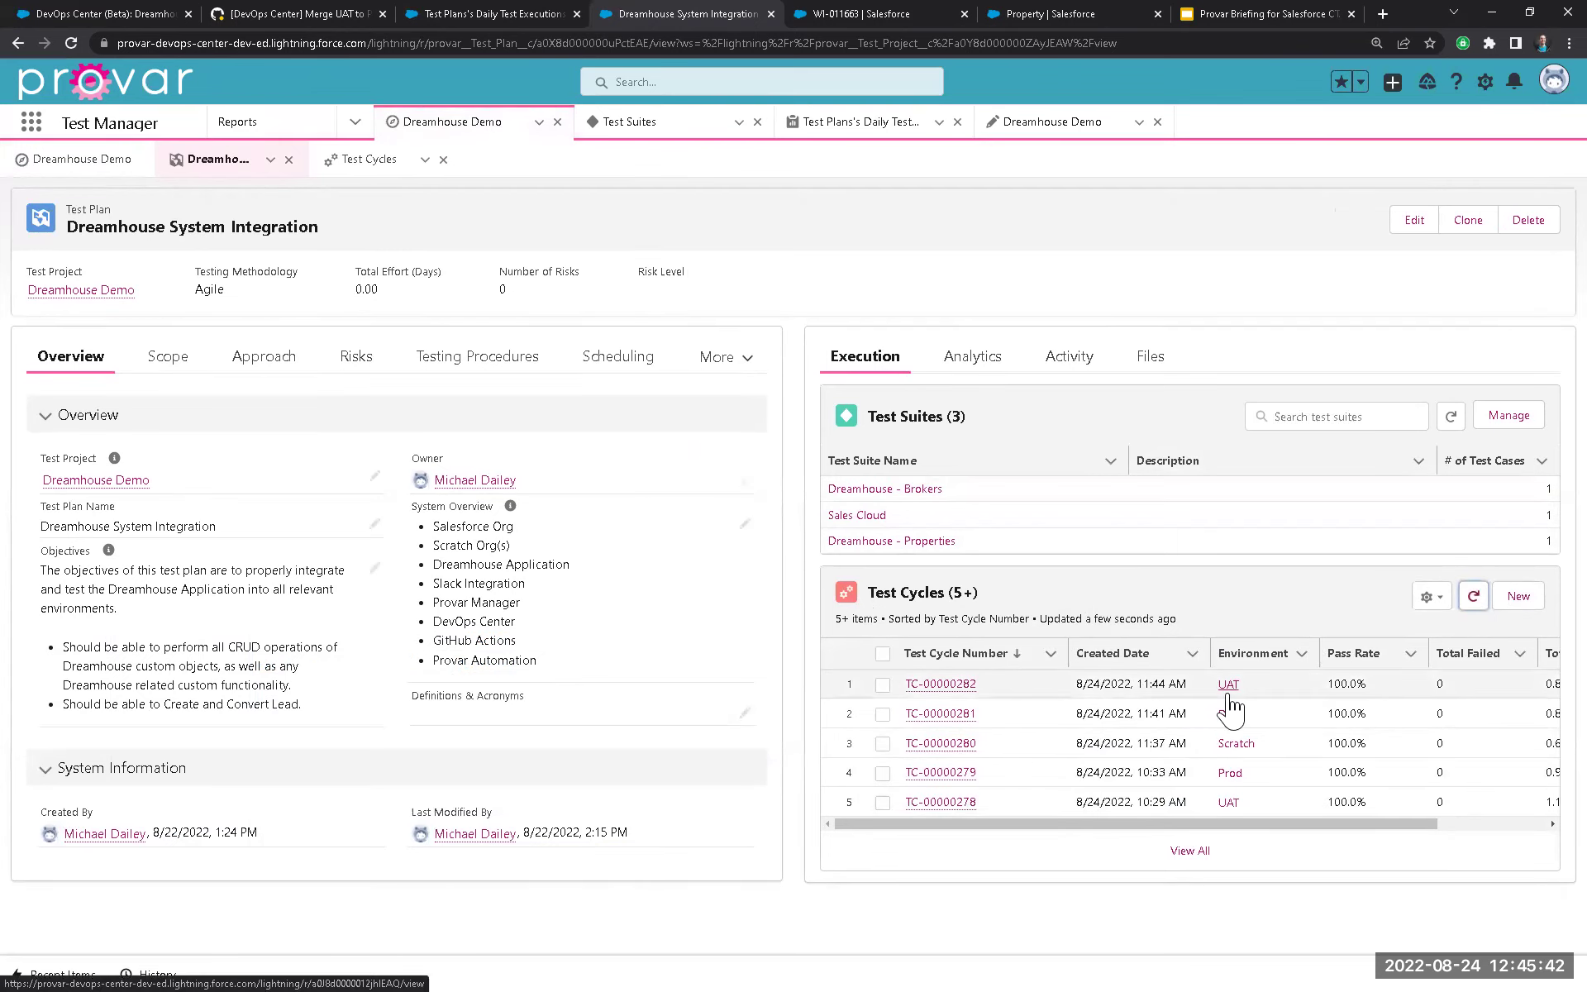
pyautogui.moveTo(934, 684)
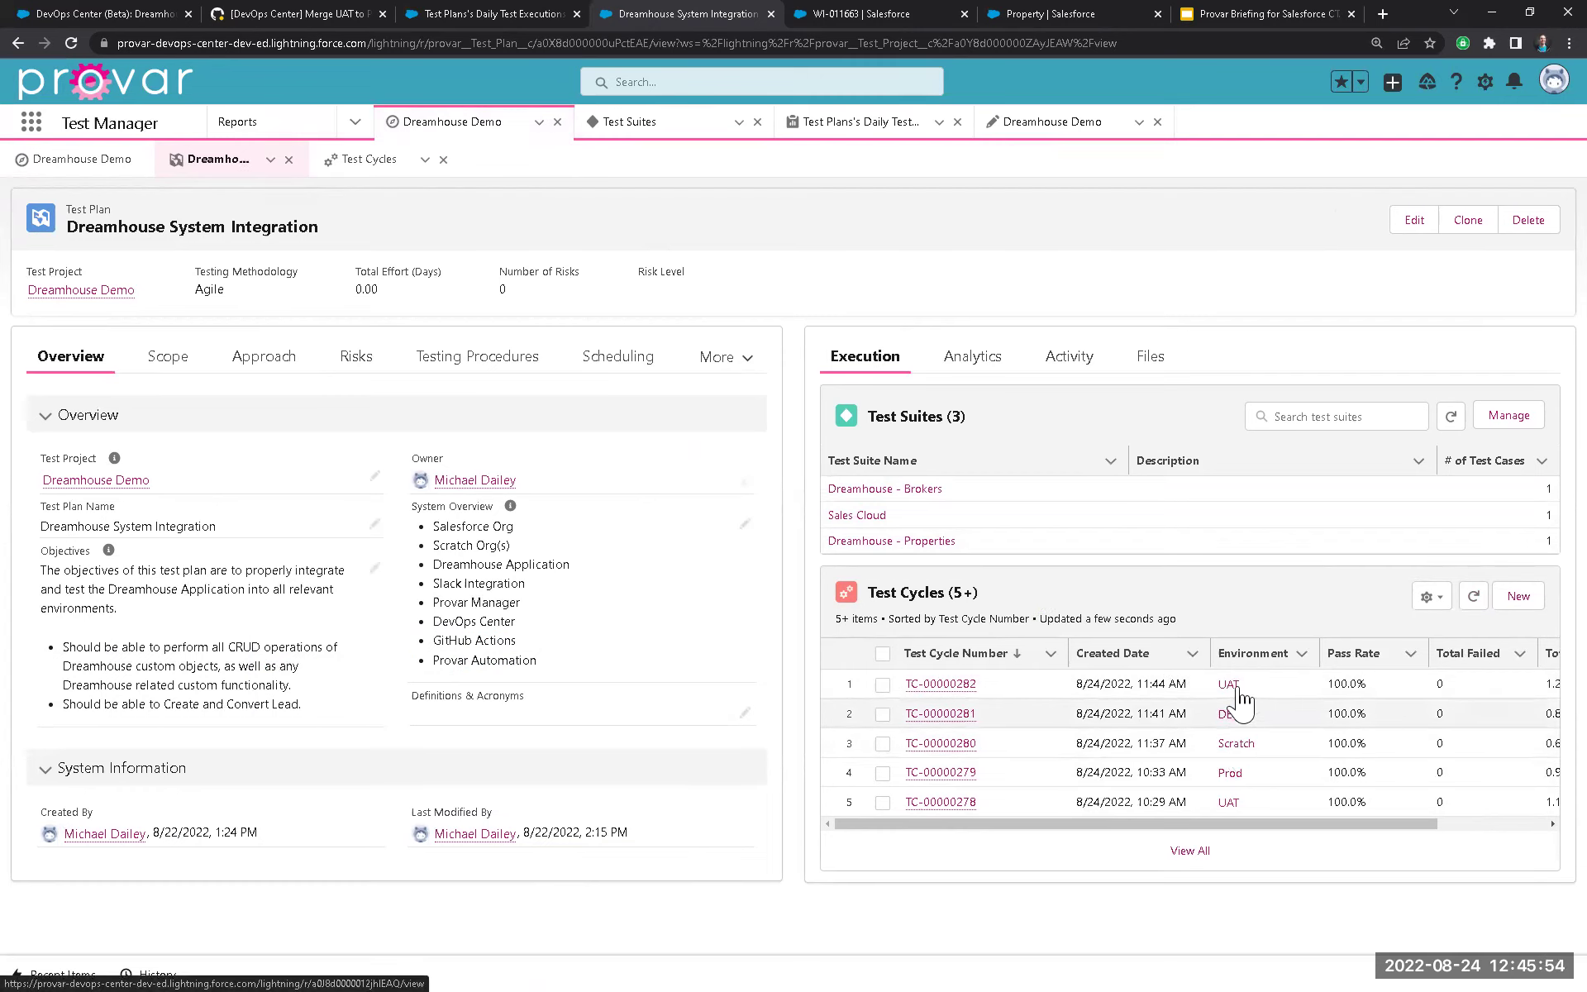
pyautogui.moveTo(1236, 825); pyautogui.dragTo(1343, 824)
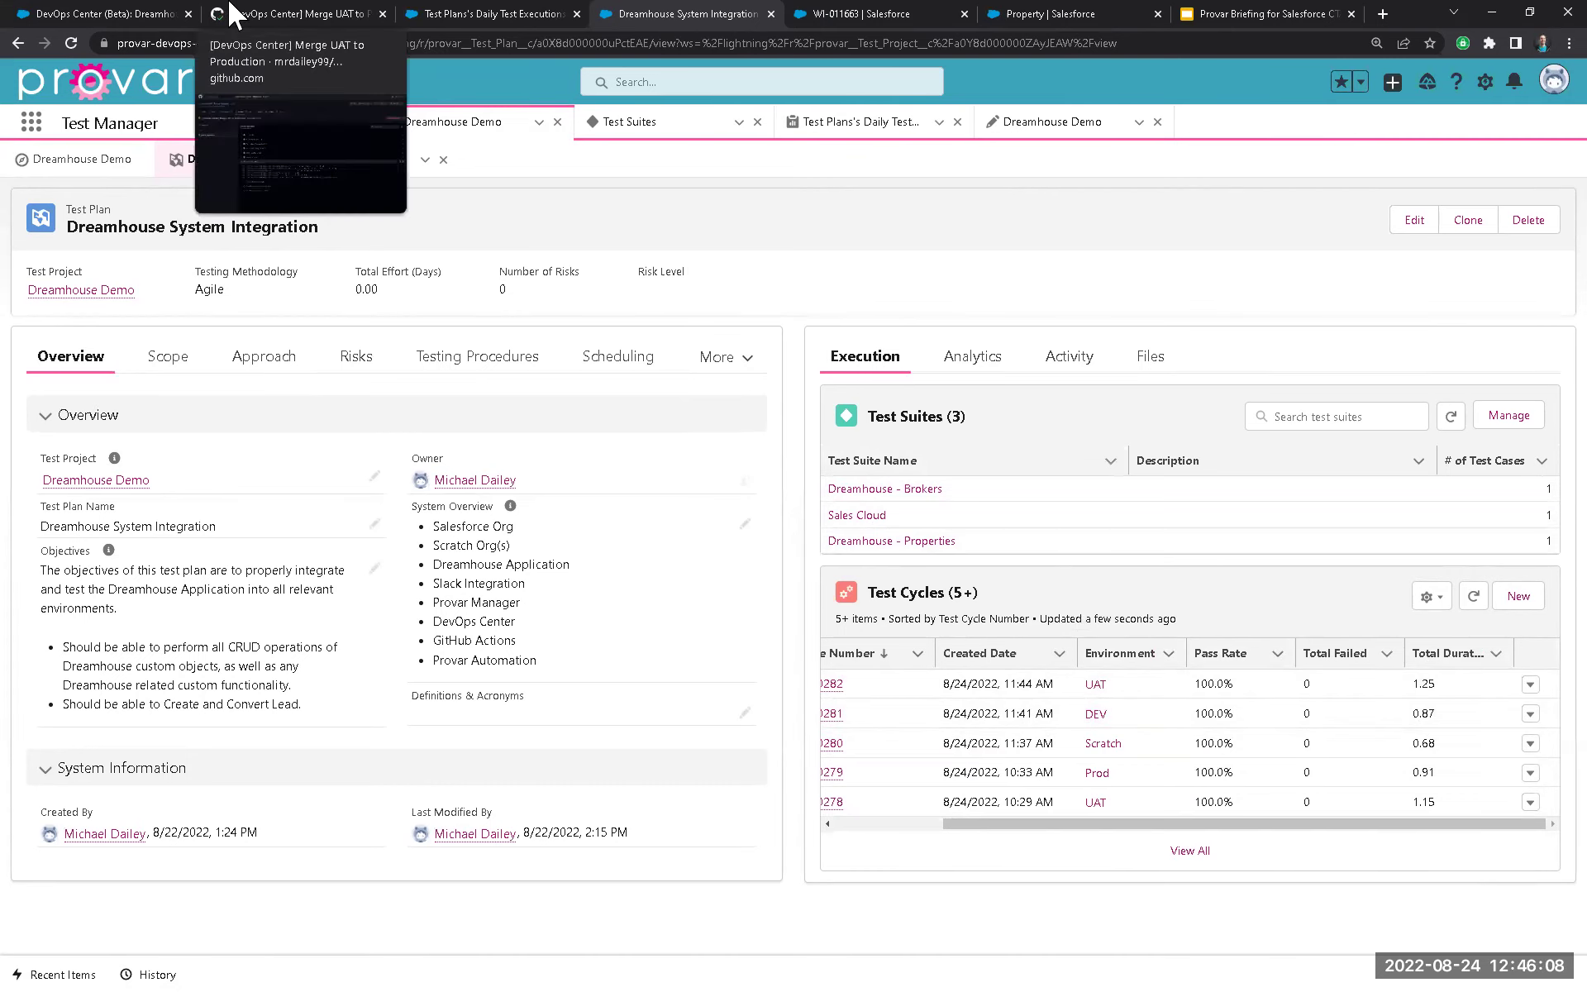
# Close the DevOps Center page, reopen DevOps Center by searching the Salesforce apps for "devops", and place it first among the open pages.
pyautogui.click(189, 14)
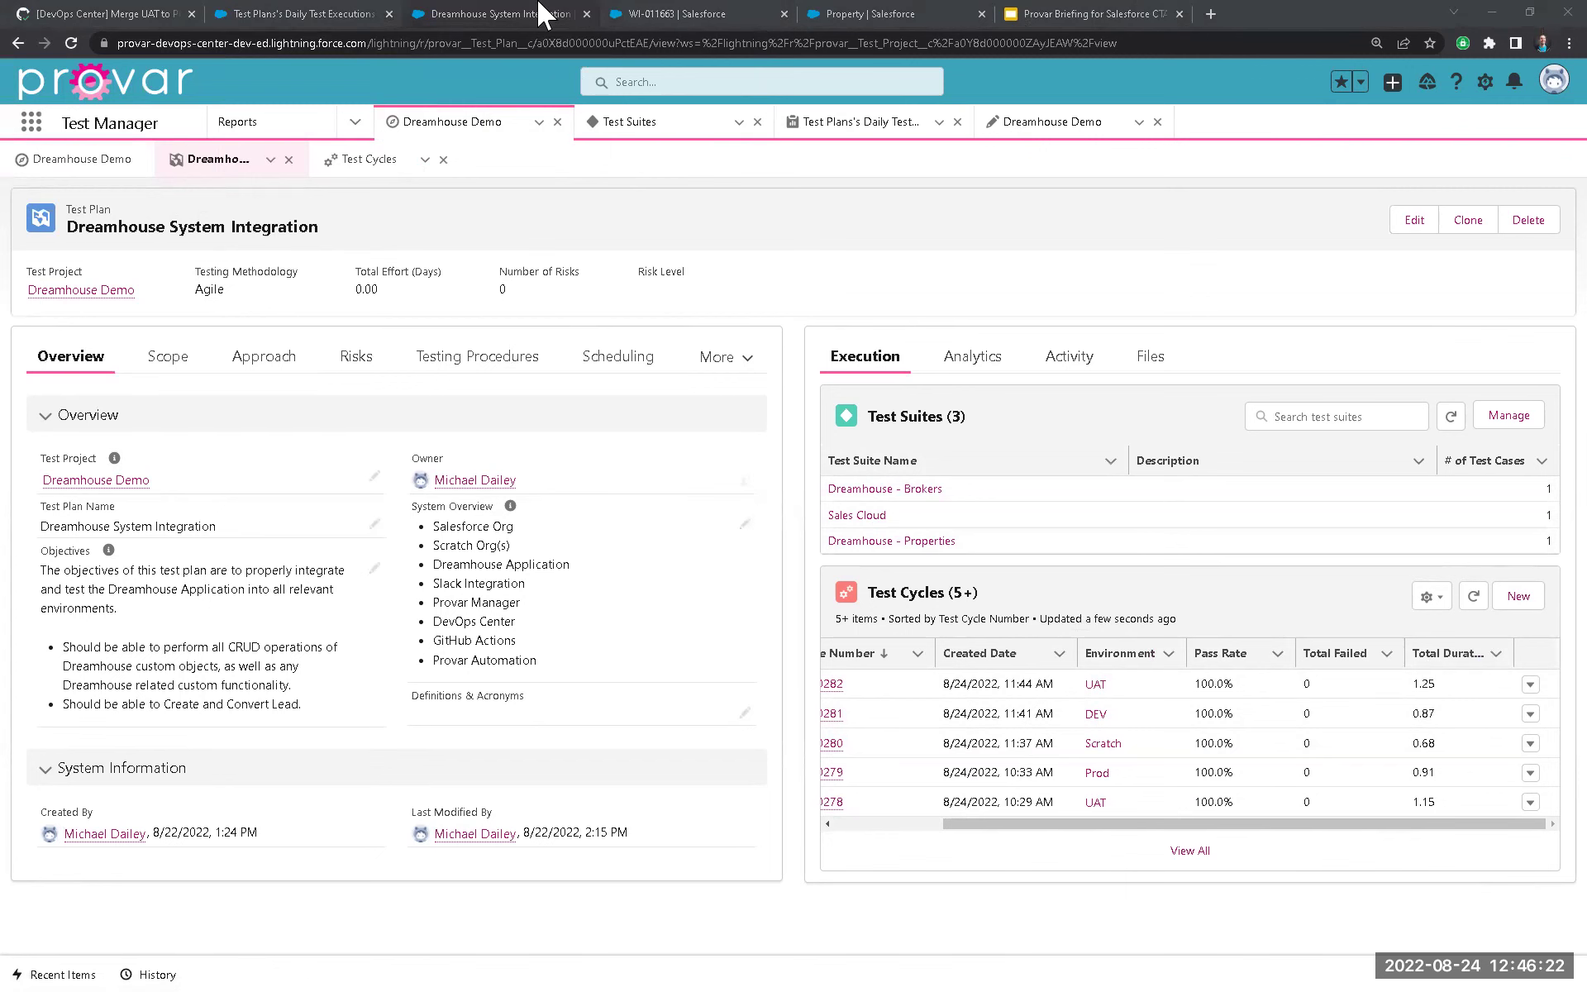
pyautogui.click(230, 12)
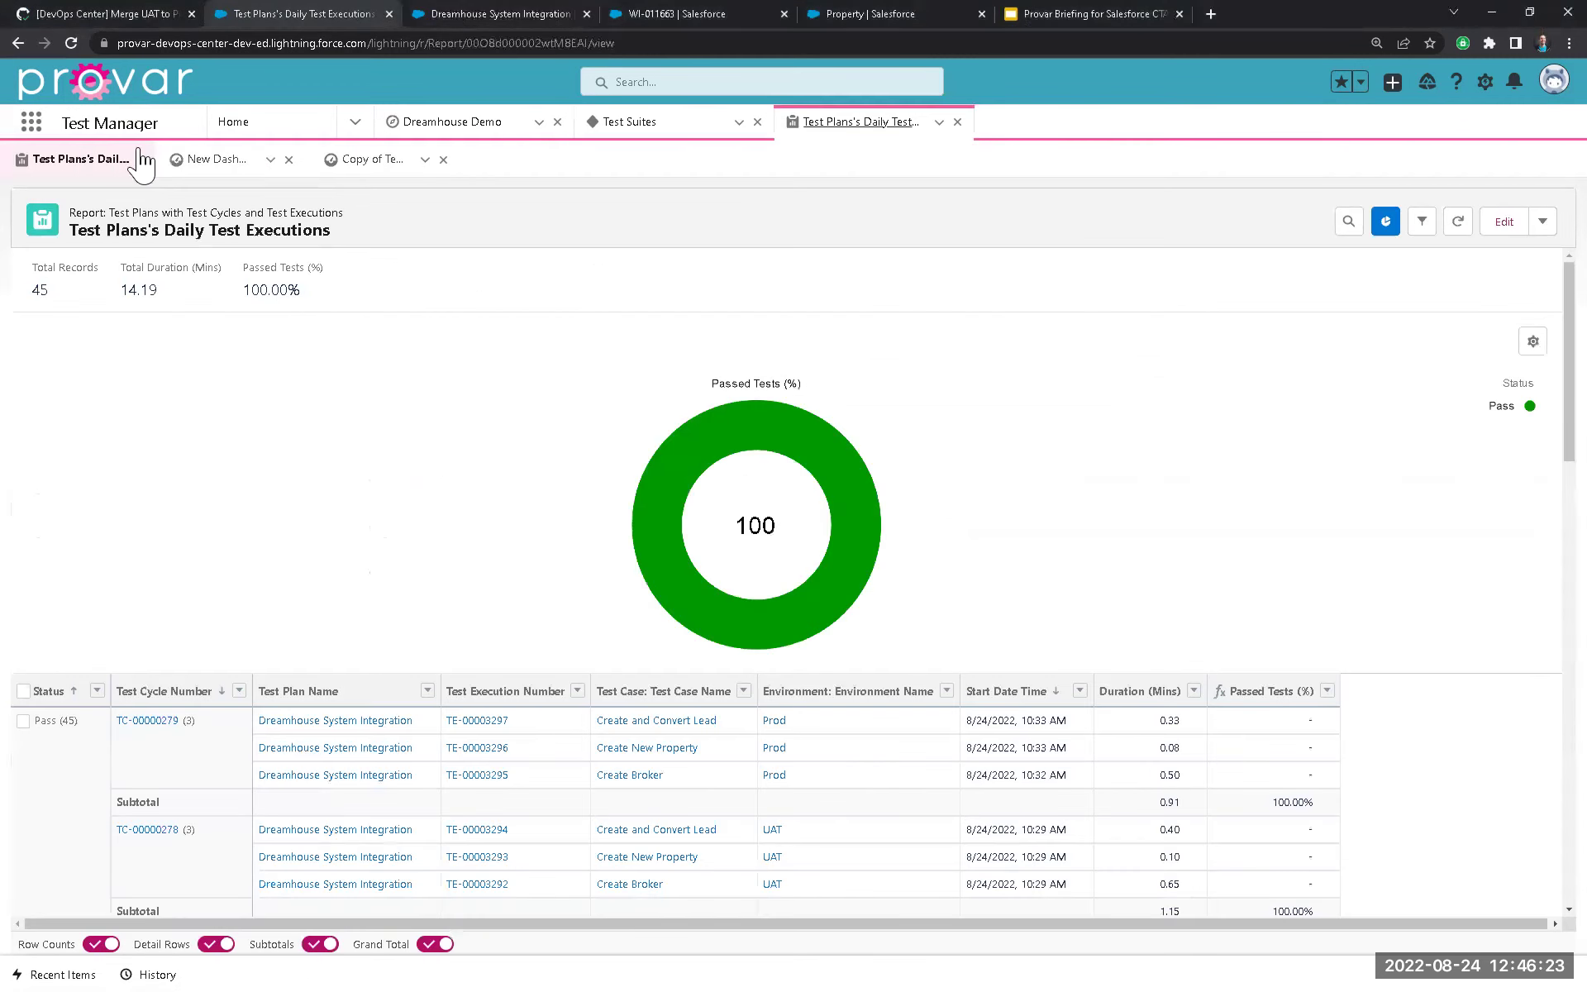
pyautogui.click(46, 129)
pyautogui.write('devops')
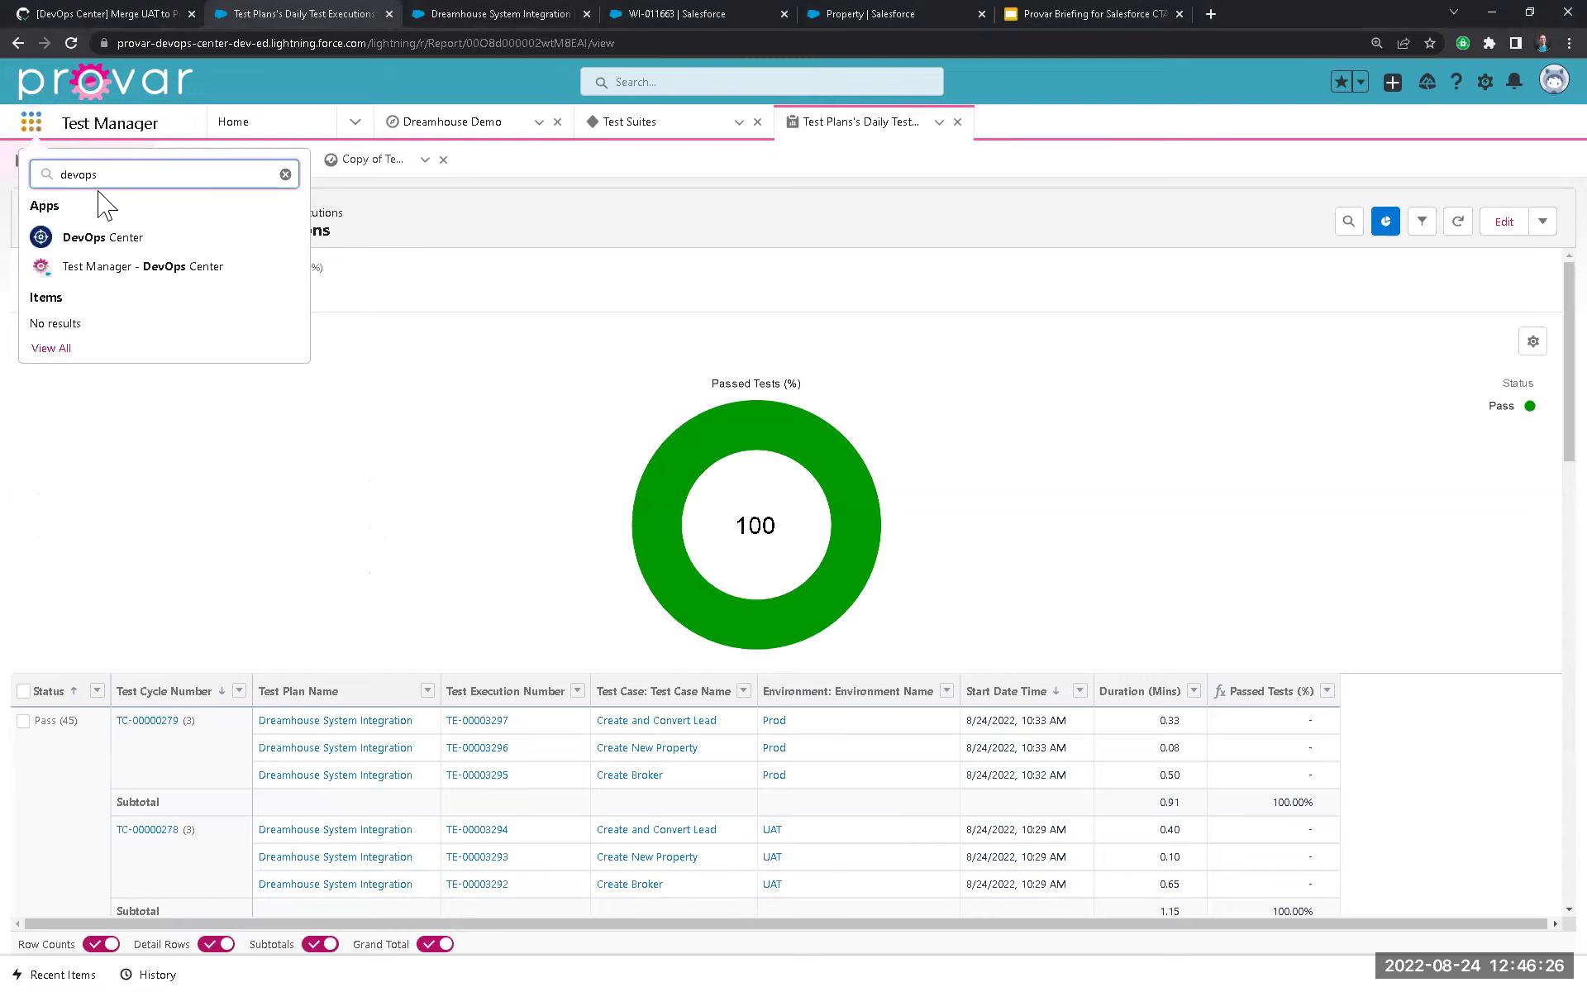
pyautogui.click(116, 240)
pyautogui.moveTo(435, 11); pyautogui.dragTo(85, 14)
# Open work item WI-011663 in the Dreamhouse Demo project to check its promotion status.
pyautogui.click(54, 255)
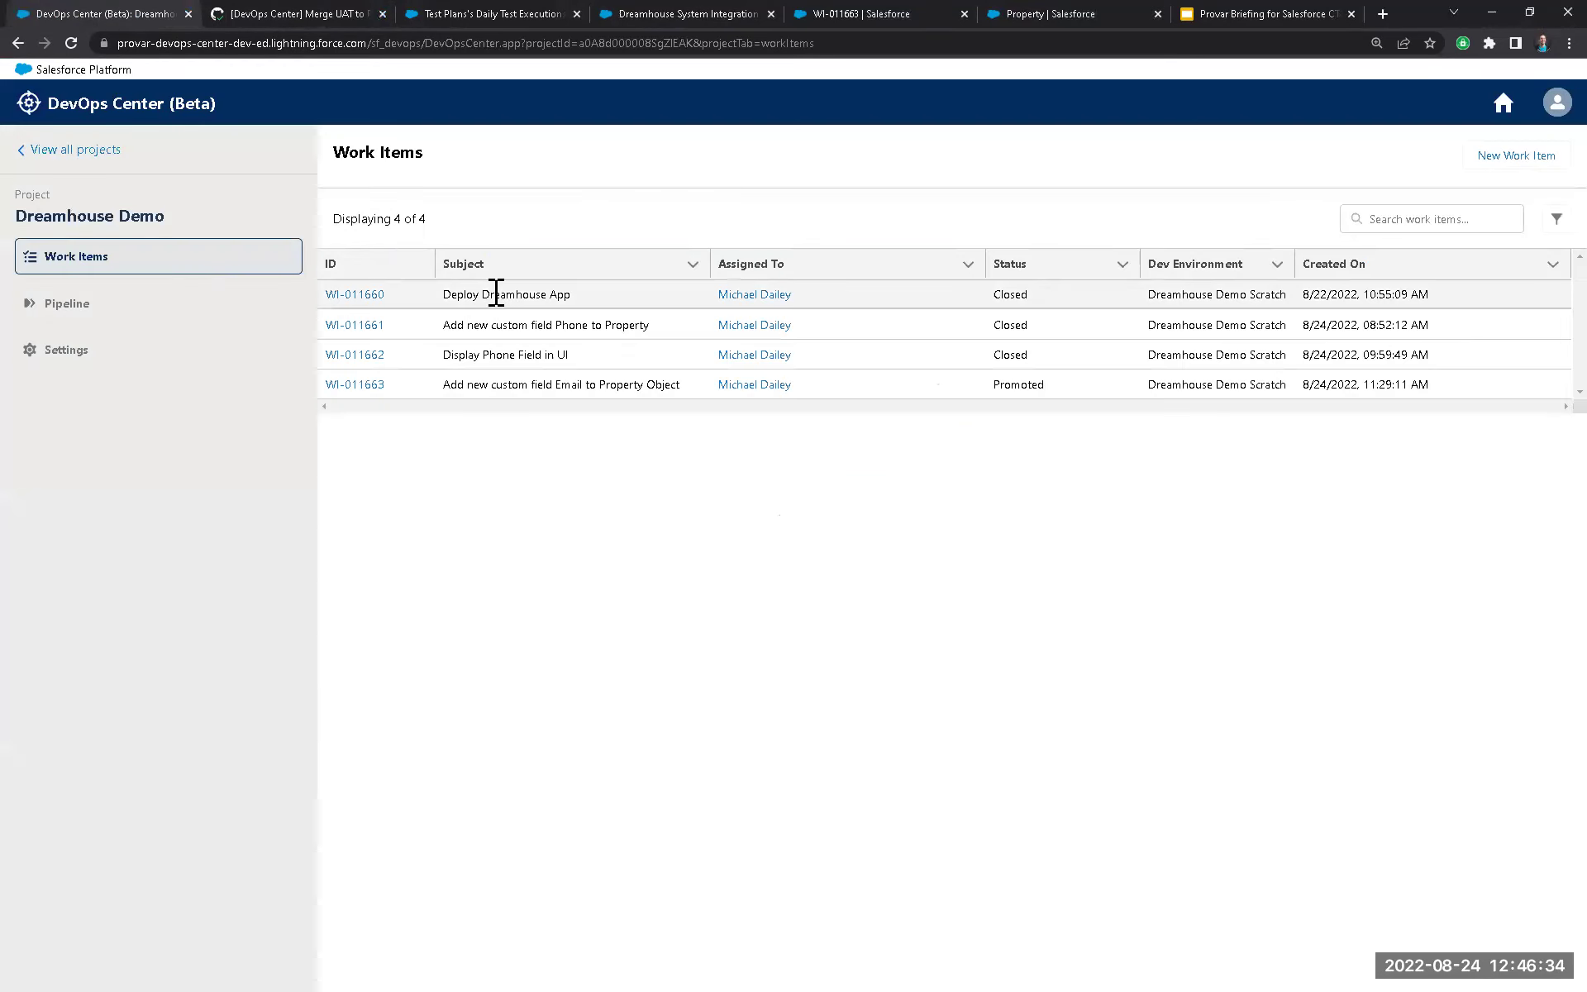
pyautogui.click(374, 394)
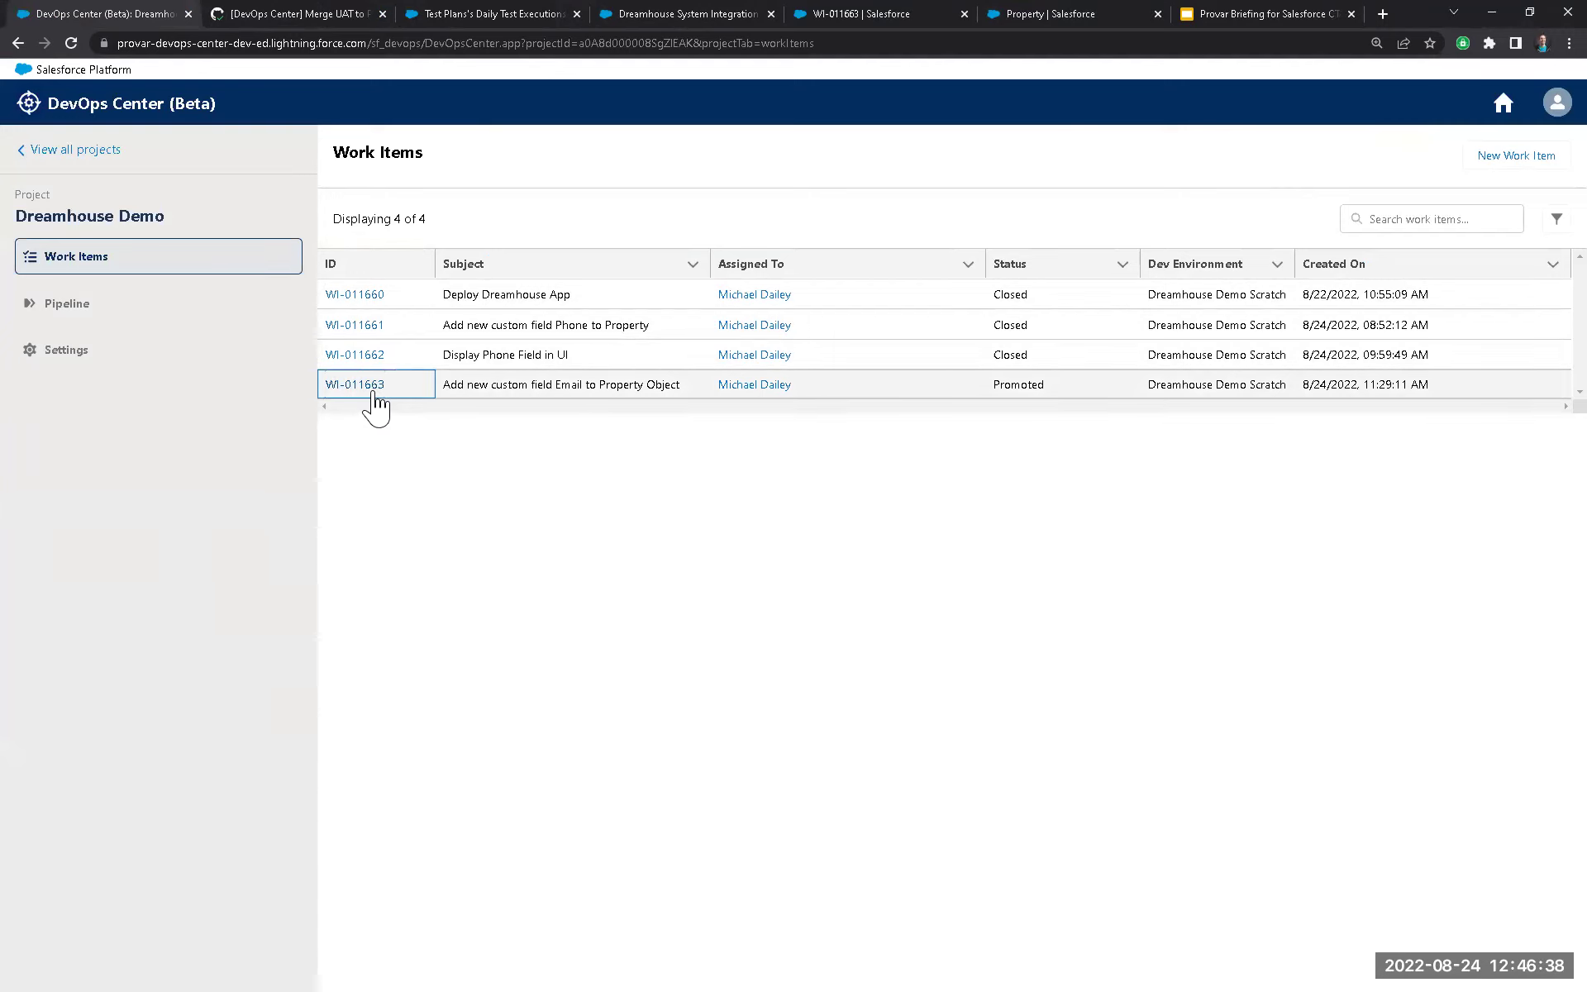
pyautogui.click(373, 388)
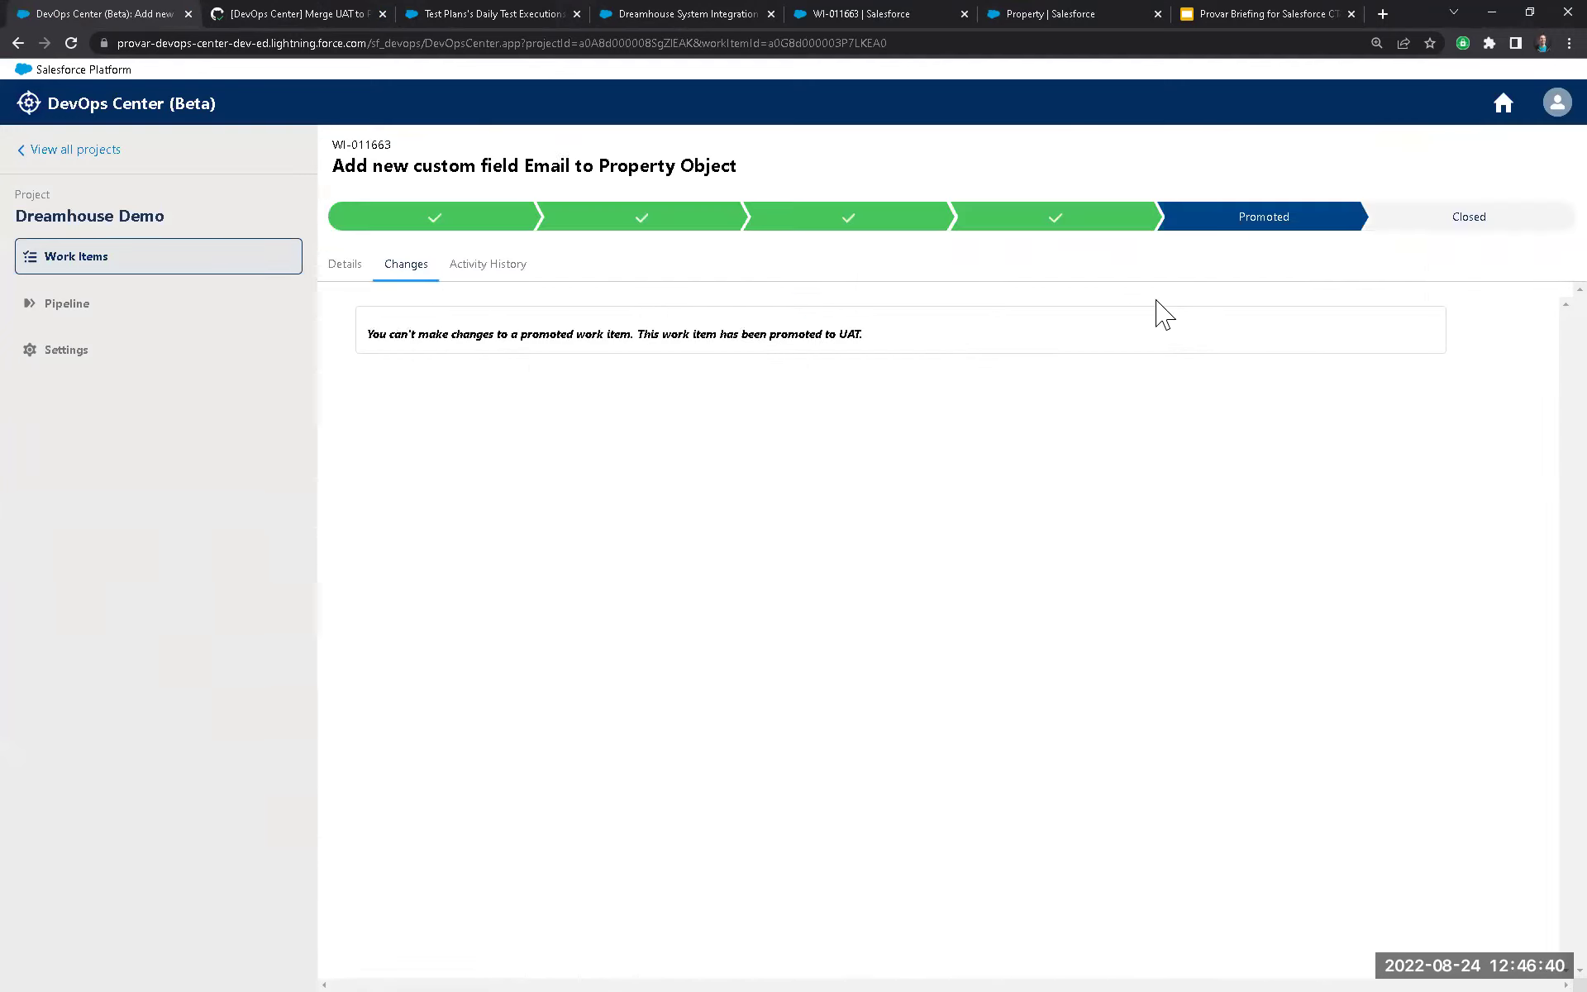
# Promote the UAT work item bundle to Production as version 1.3, with changes not in the Production stage and default tests.
pyautogui.click(101, 320)
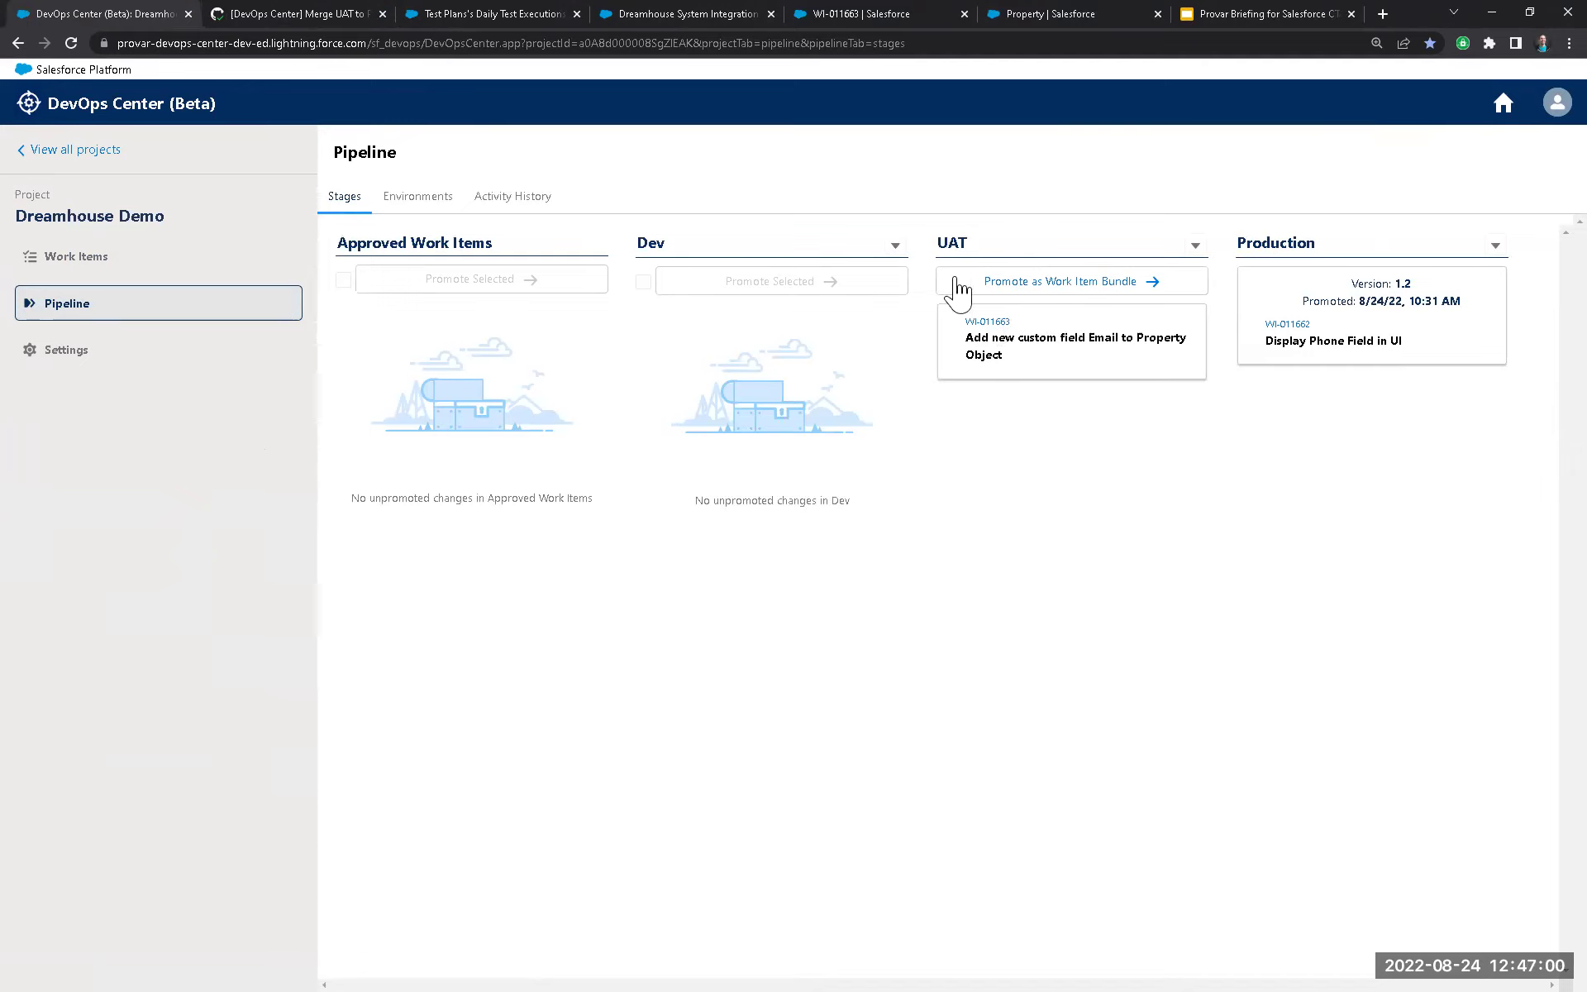
pyautogui.click(982, 283)
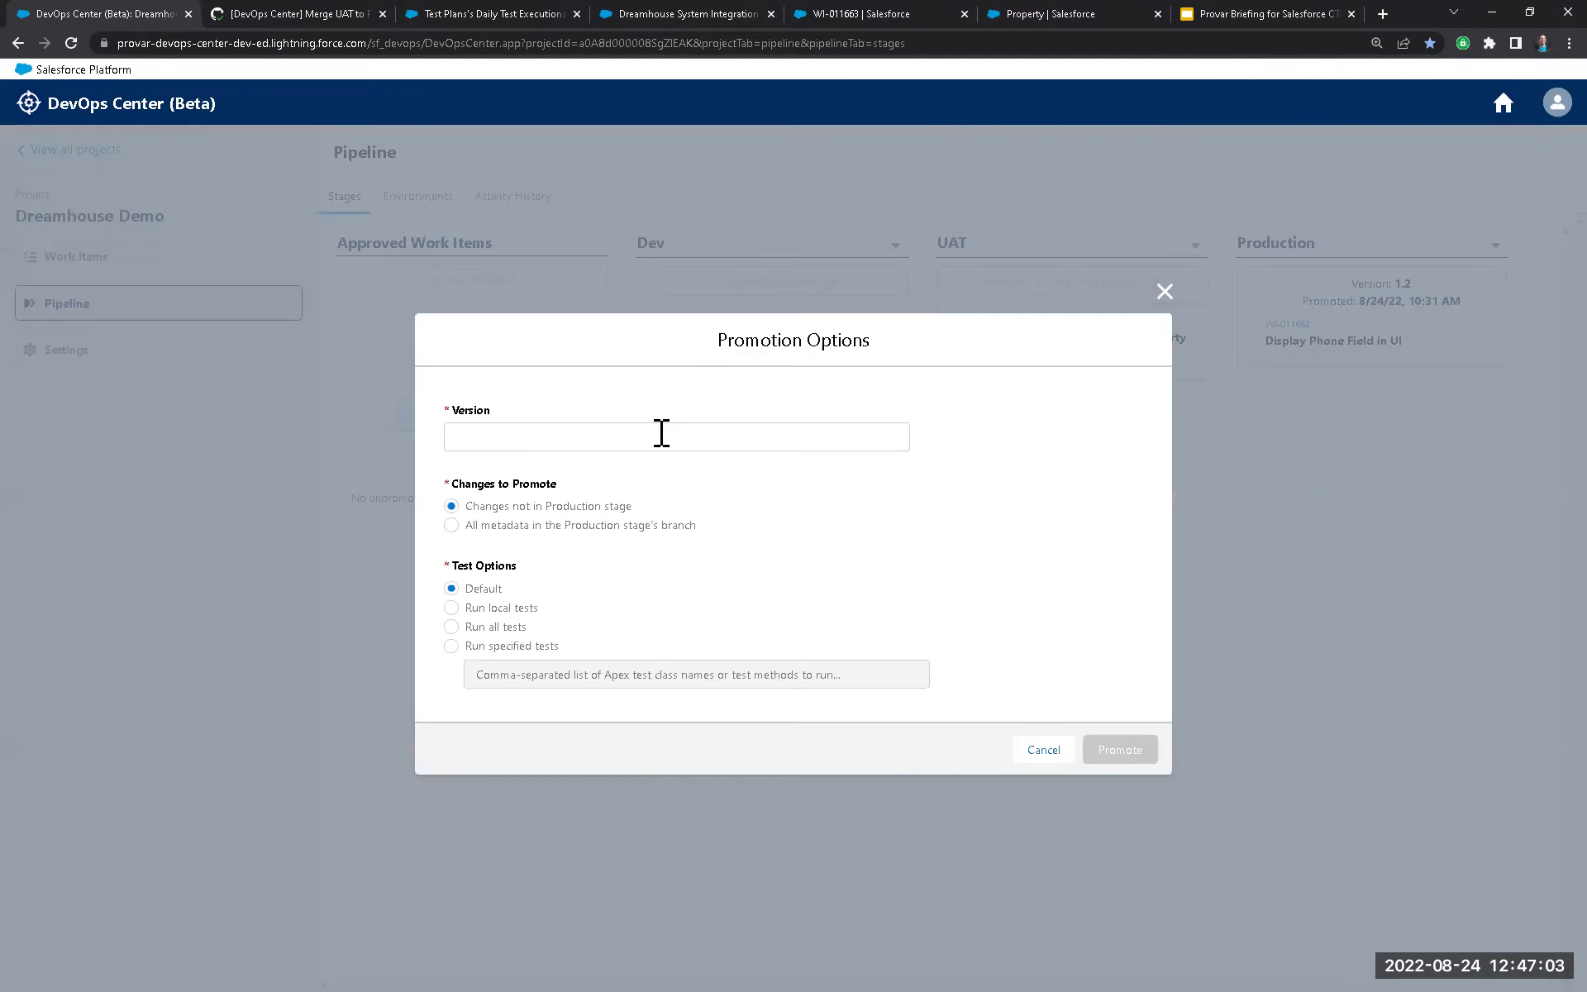
pyautogui.click(640, 431)
pyautogui.write('1')
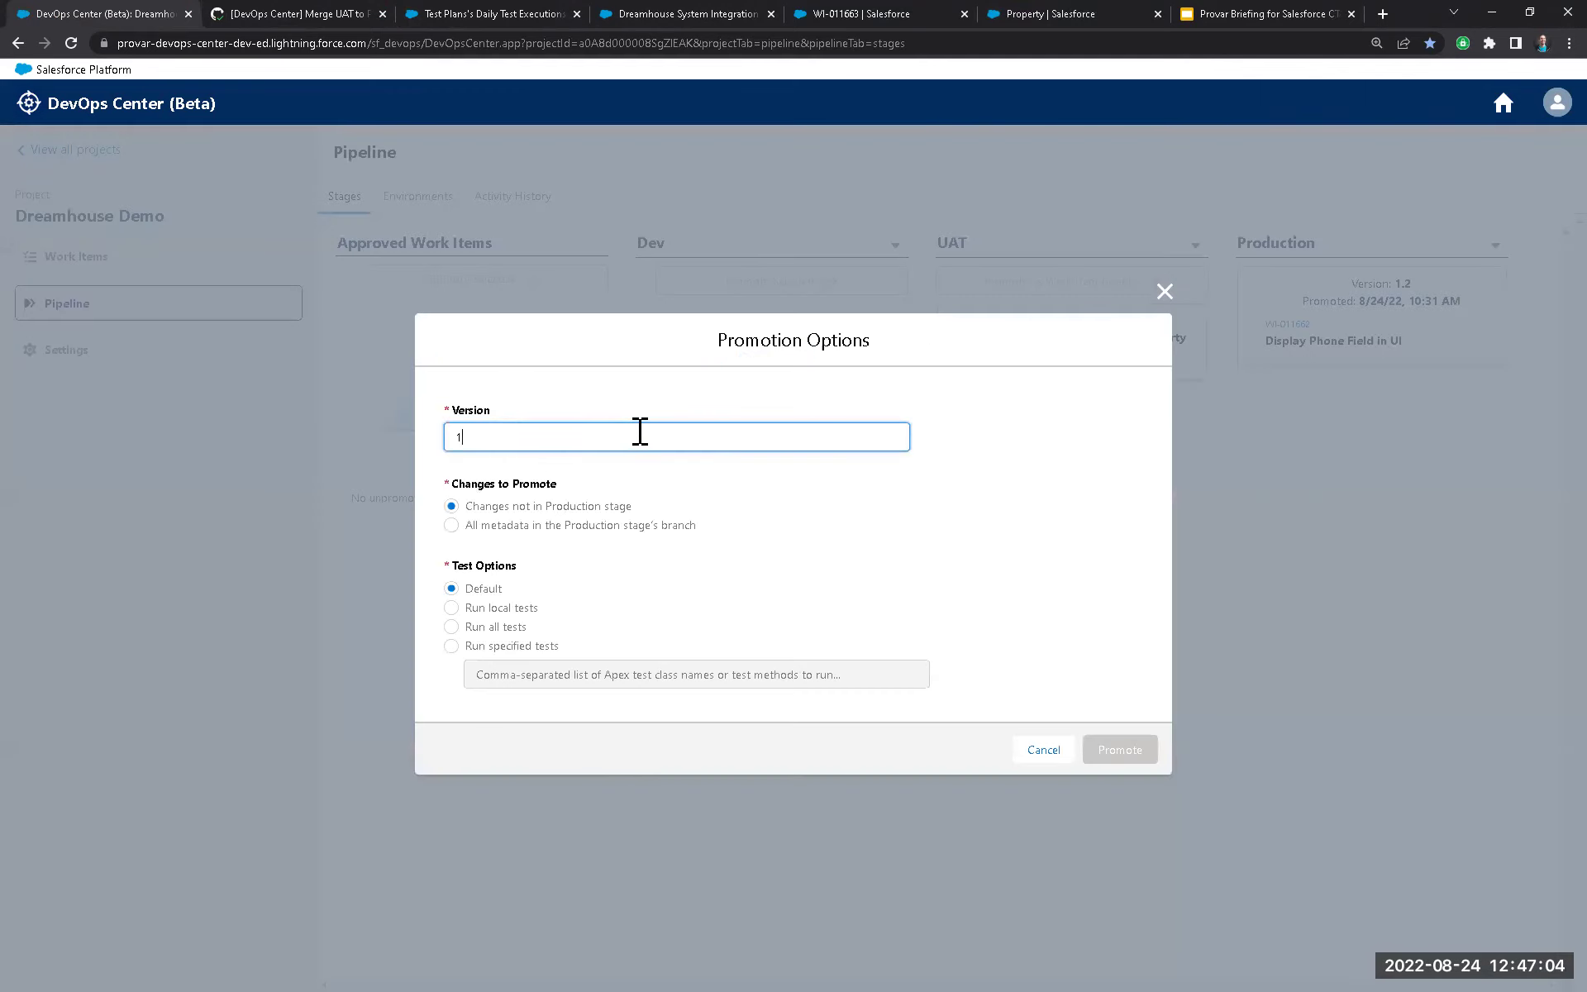
pyautogui.write('.3')
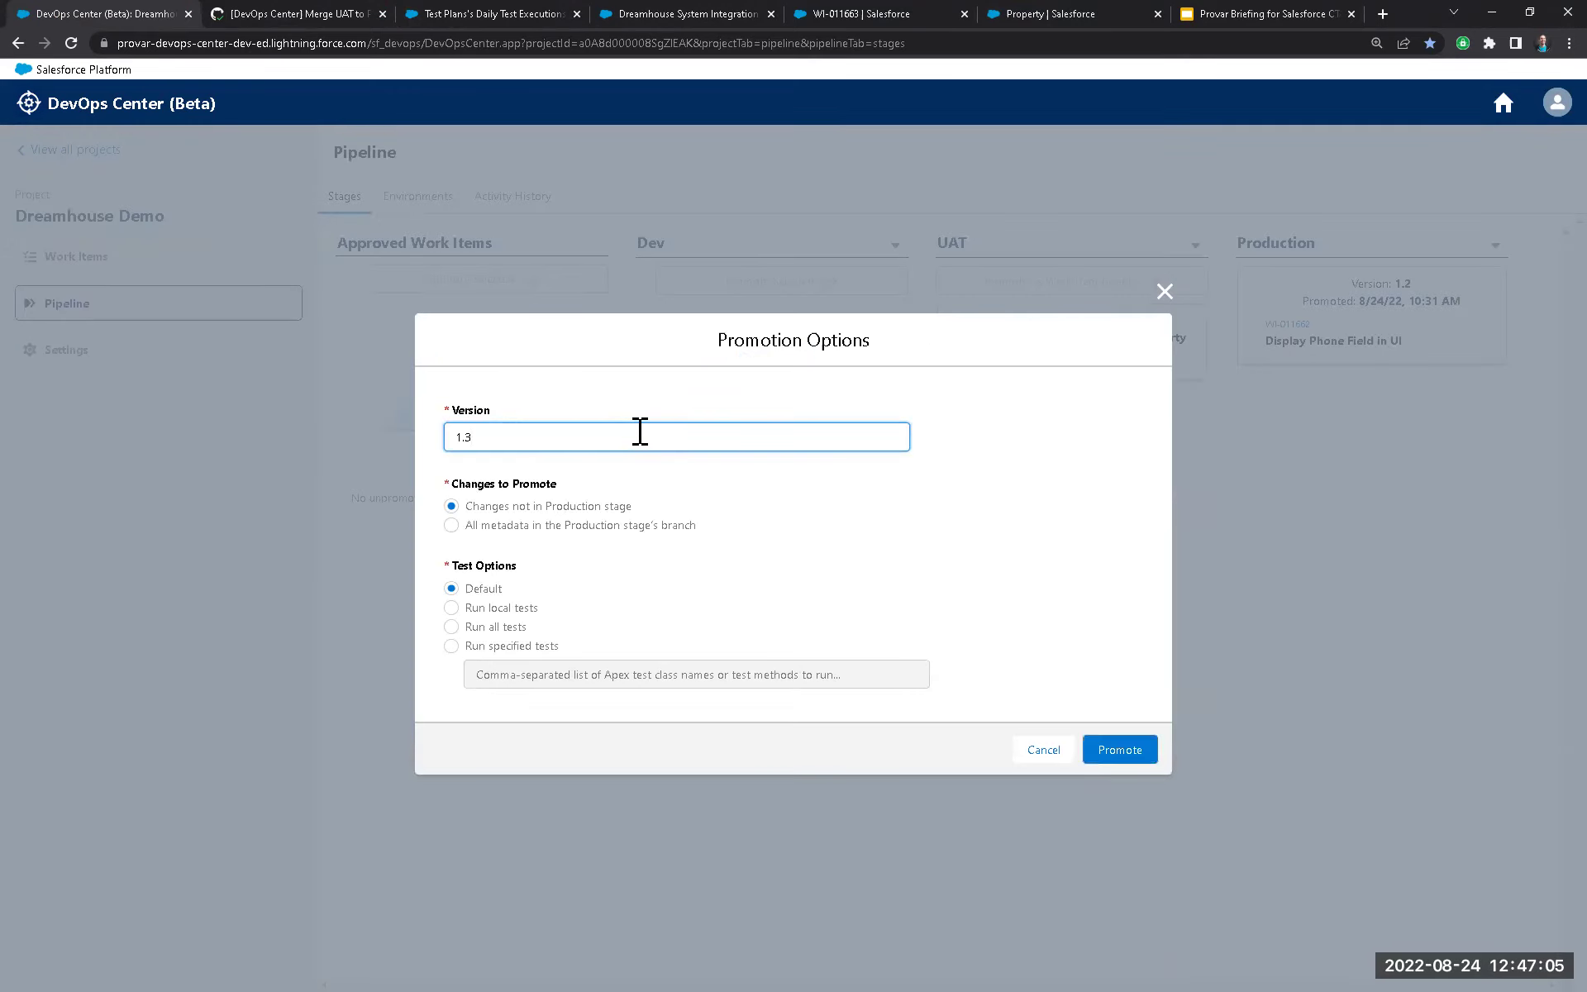
pyautogui.click(1126, 755)
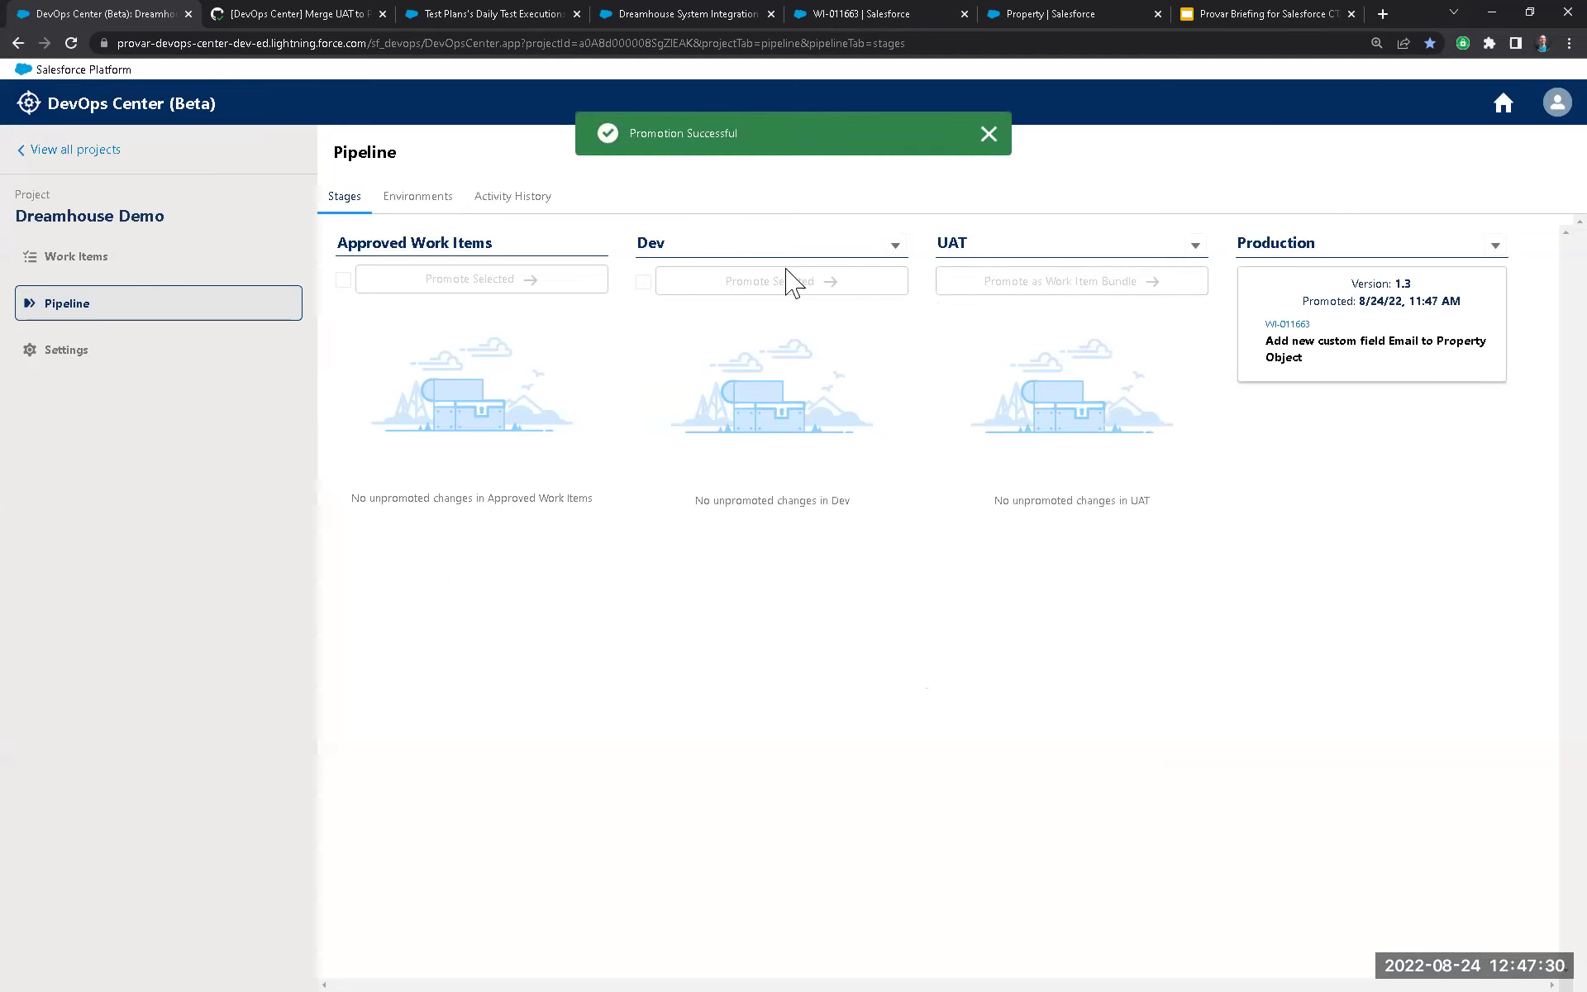
# Dismiss the promotion notice and check the ProvarManager repository's workflow runs in GitHub Actions.
pyautogui.click(990, 135)
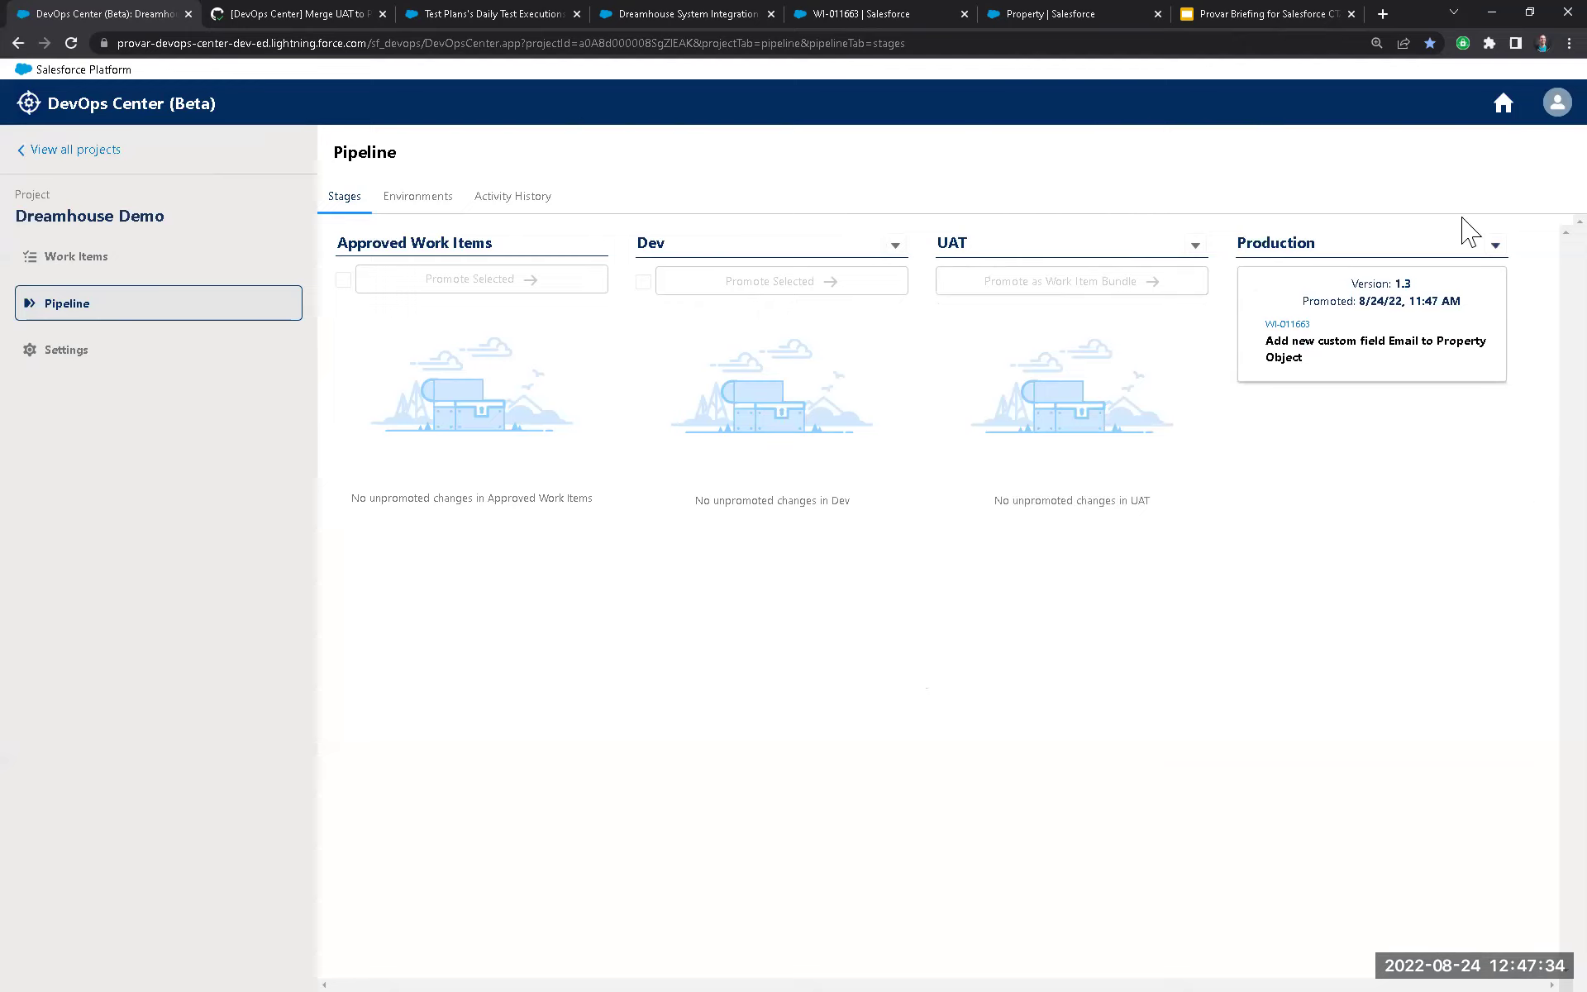
pyautogui.click(331, 14)
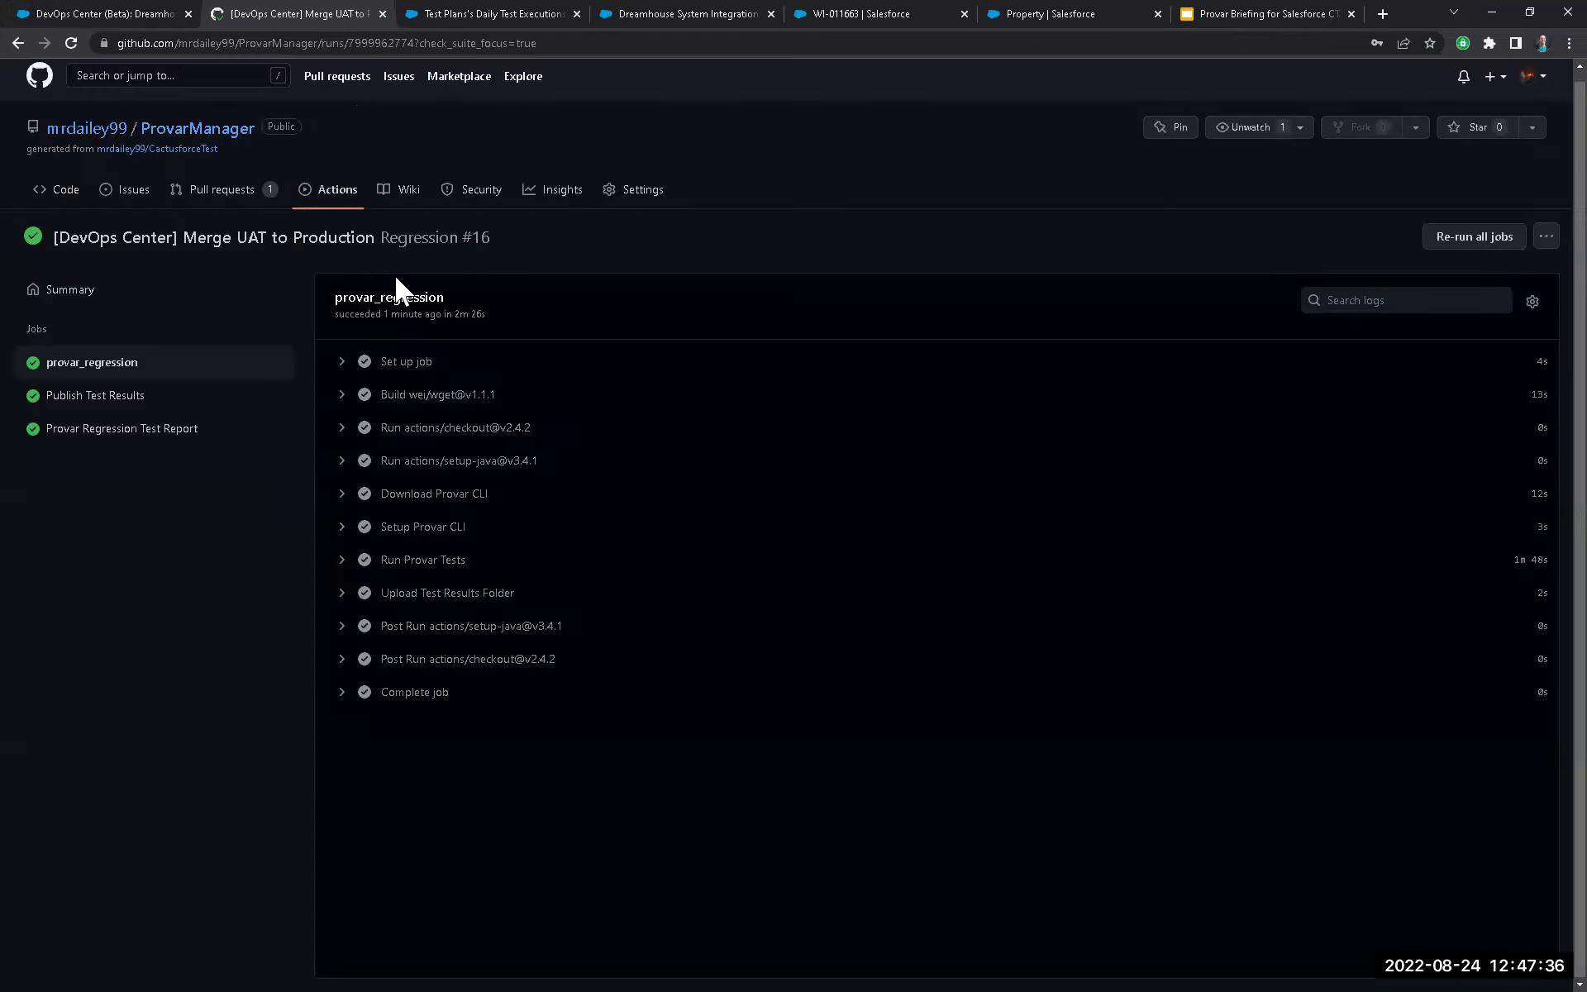
pyautogui.click(222, 199)
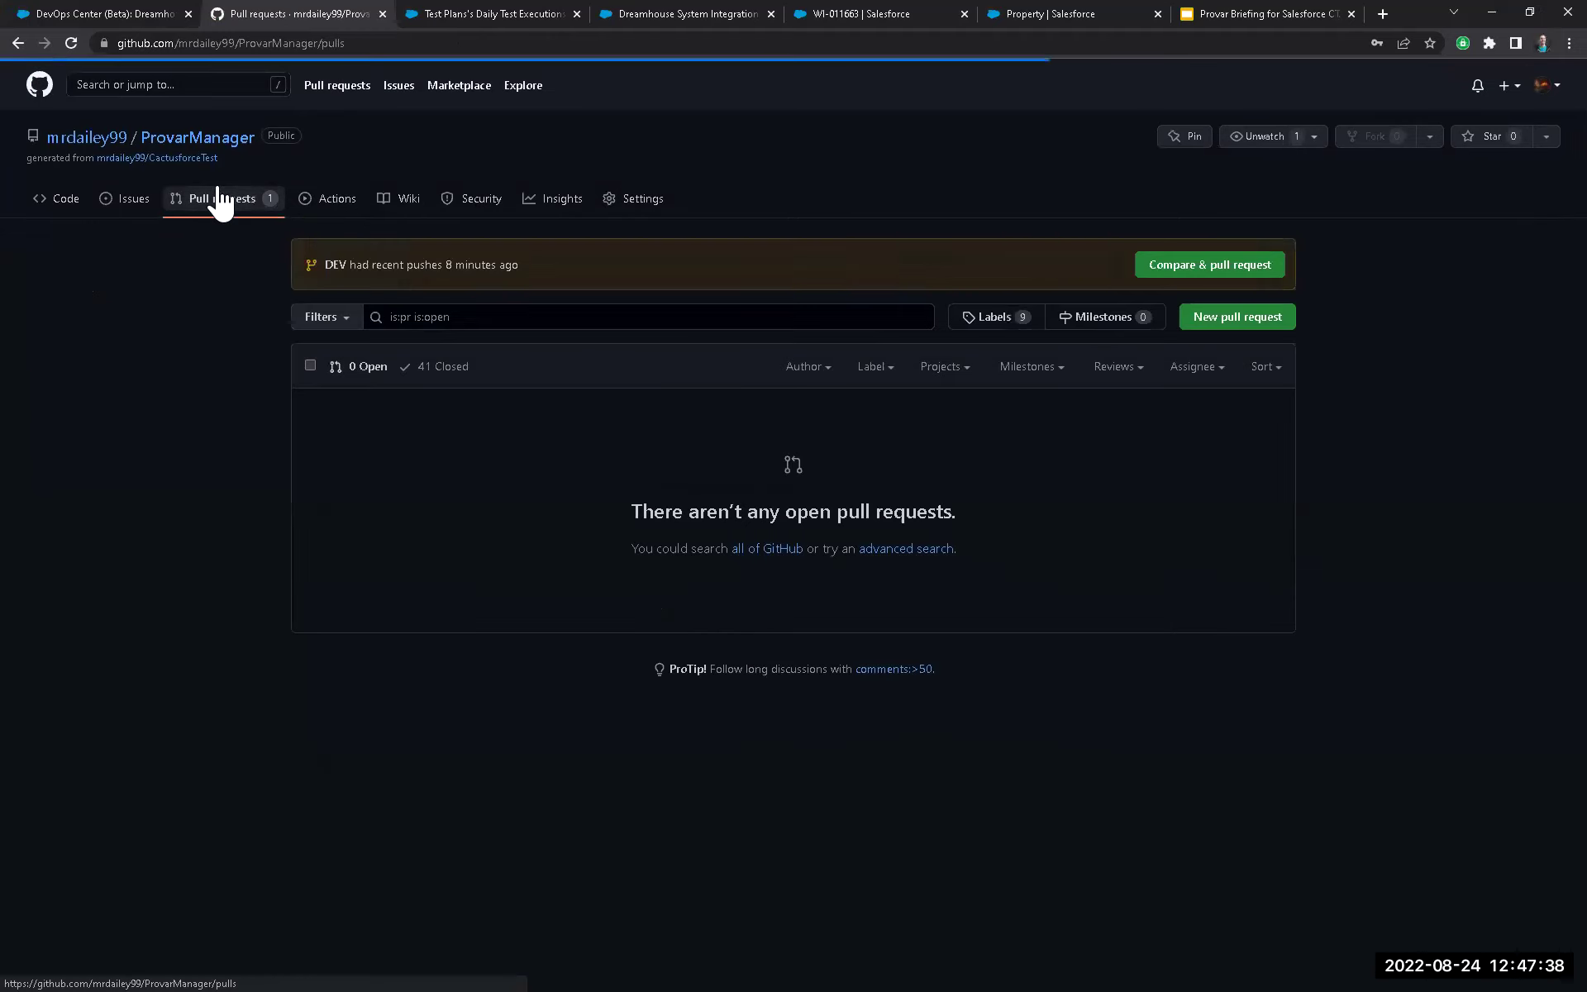
pyautogui.click(312, 200)
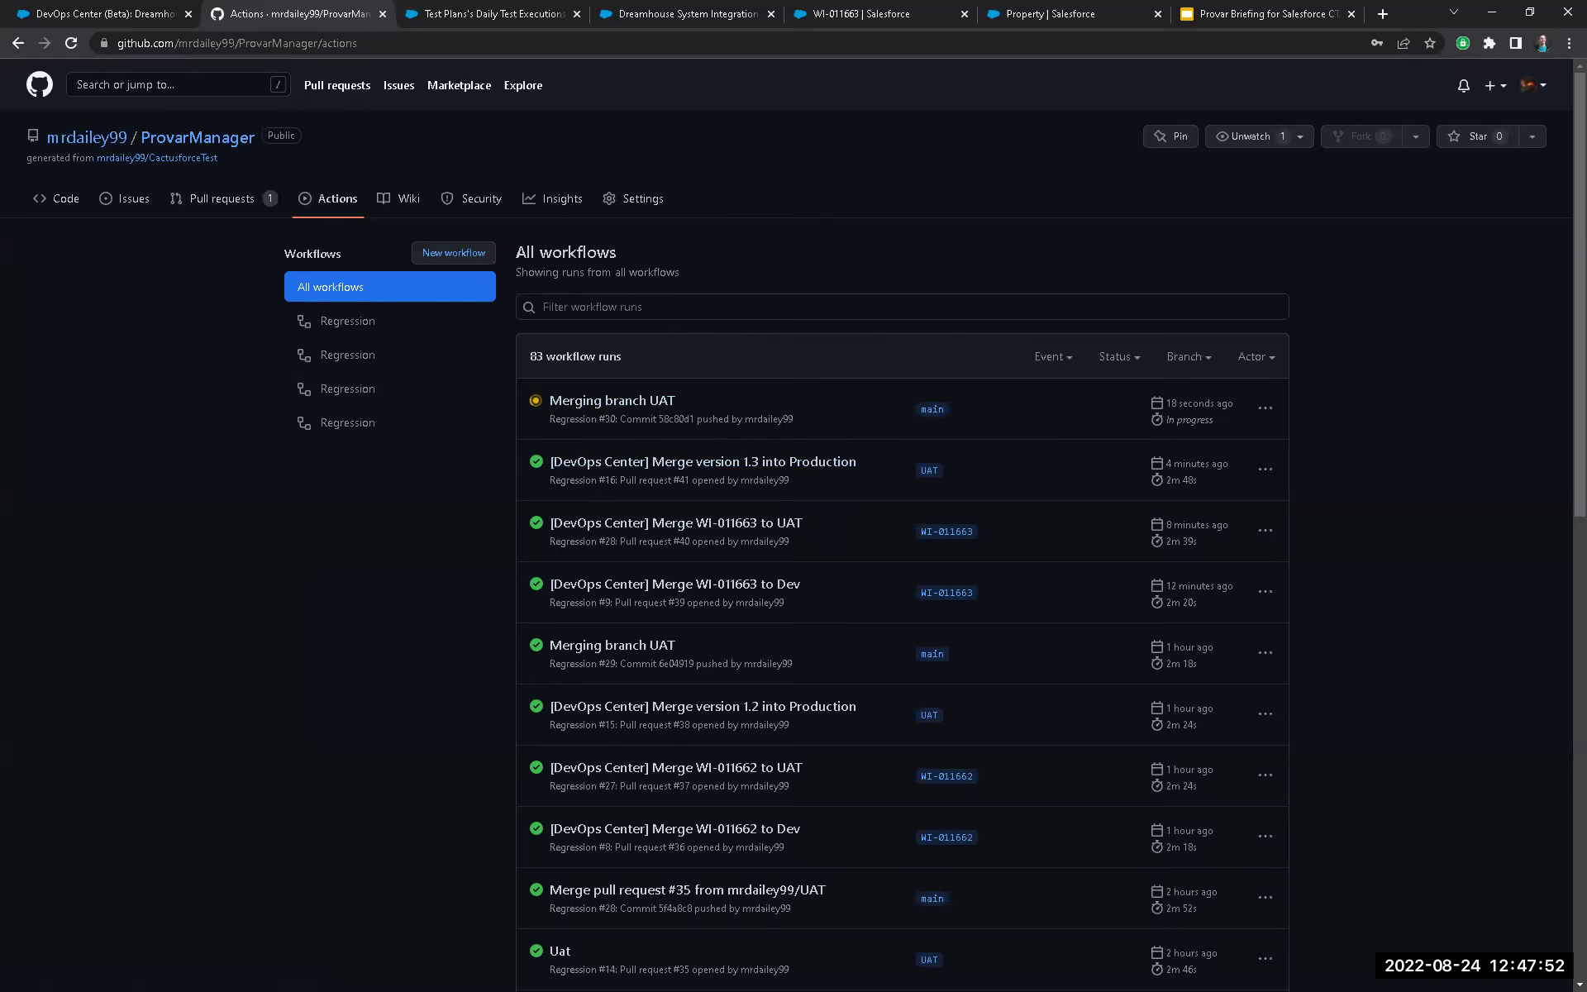
# Switch to Provar, start Create New Property.testcase in Test Builder, and set its UsingAPI parameter to false.
pyautogui.hotkey('alt', 'Tab')
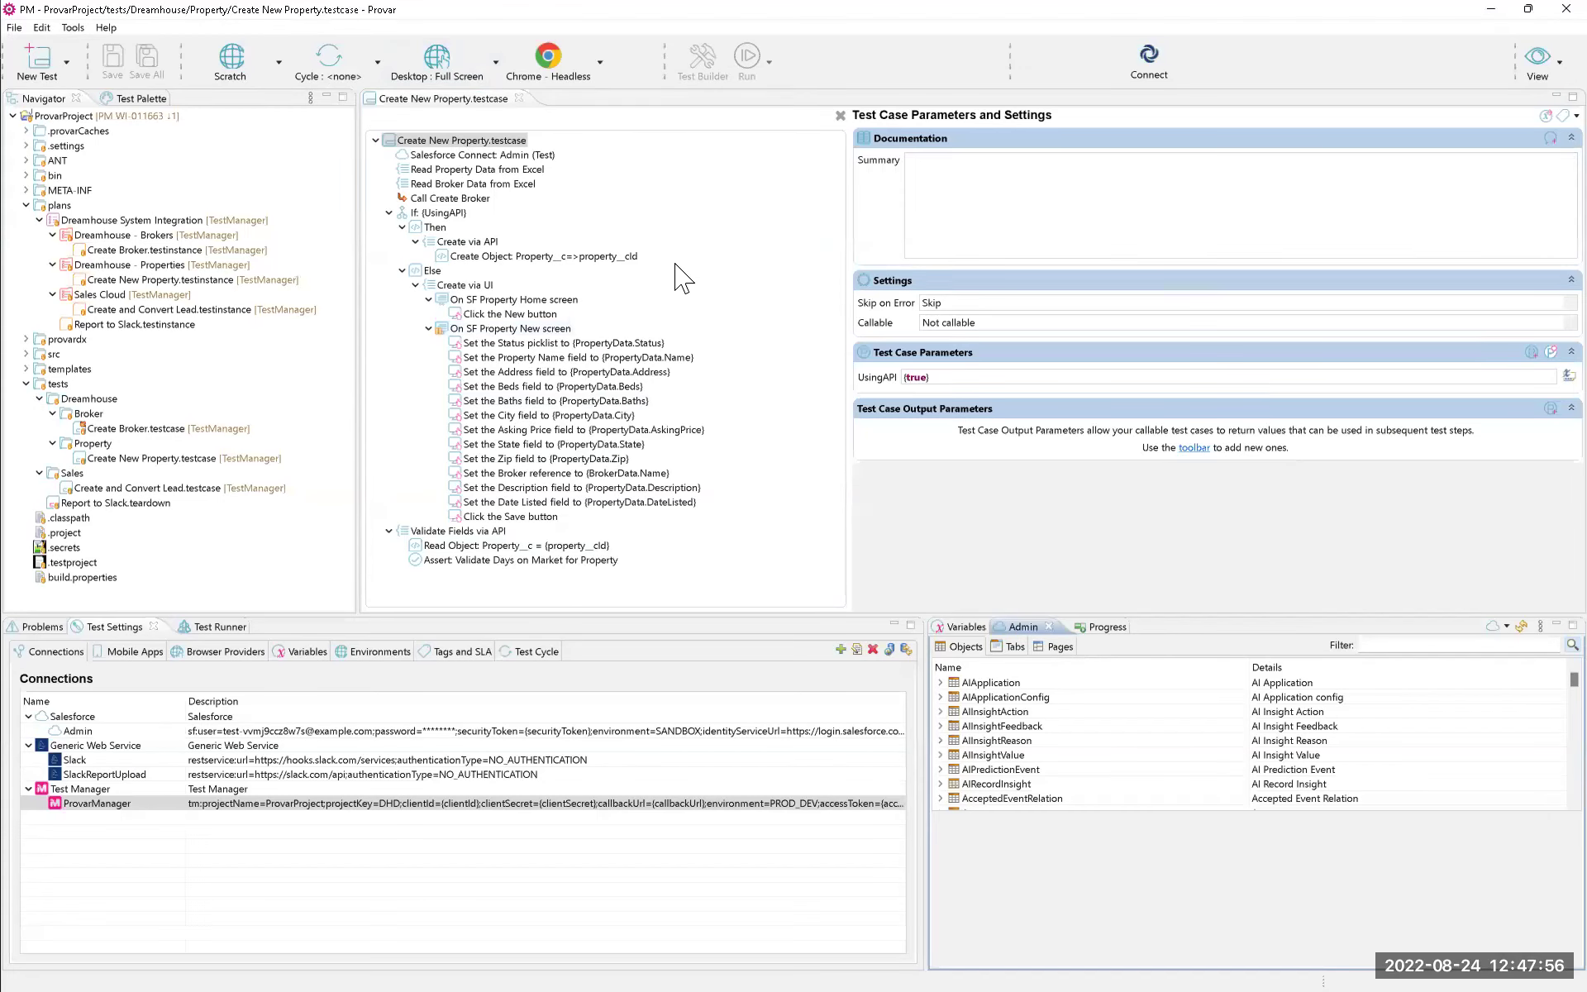
pyautogui.click(460, 102)
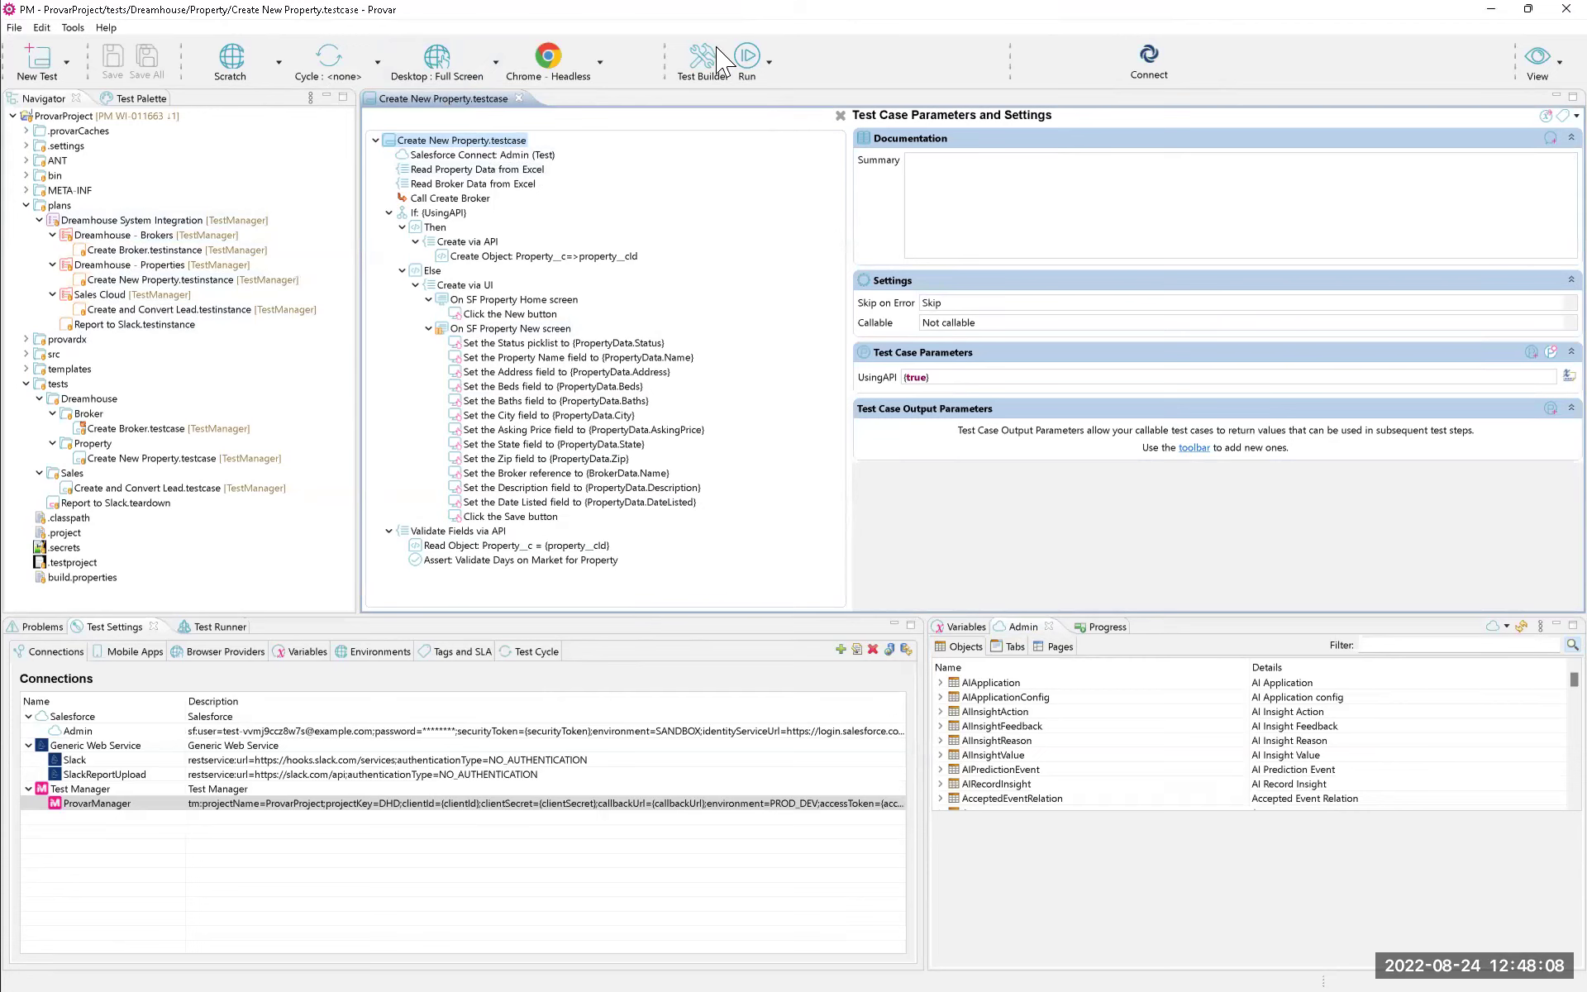
pyautogui.click(708, 73)
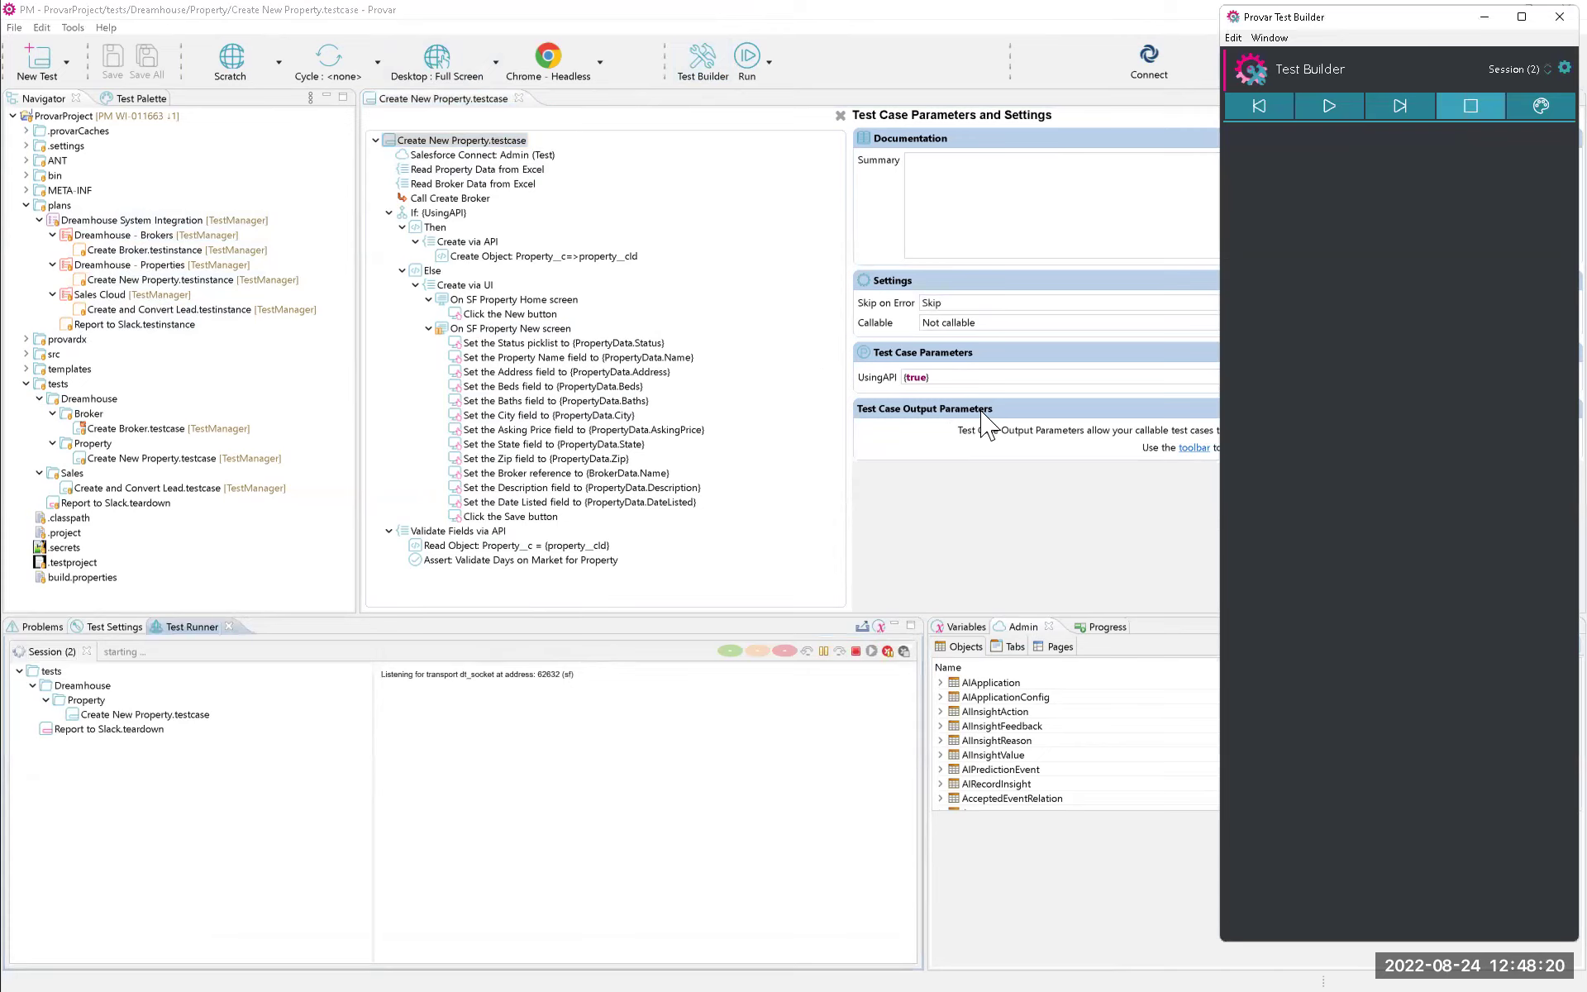
pyautogui.click(926, 378)
pyautogui.doubleClick(926, 378)
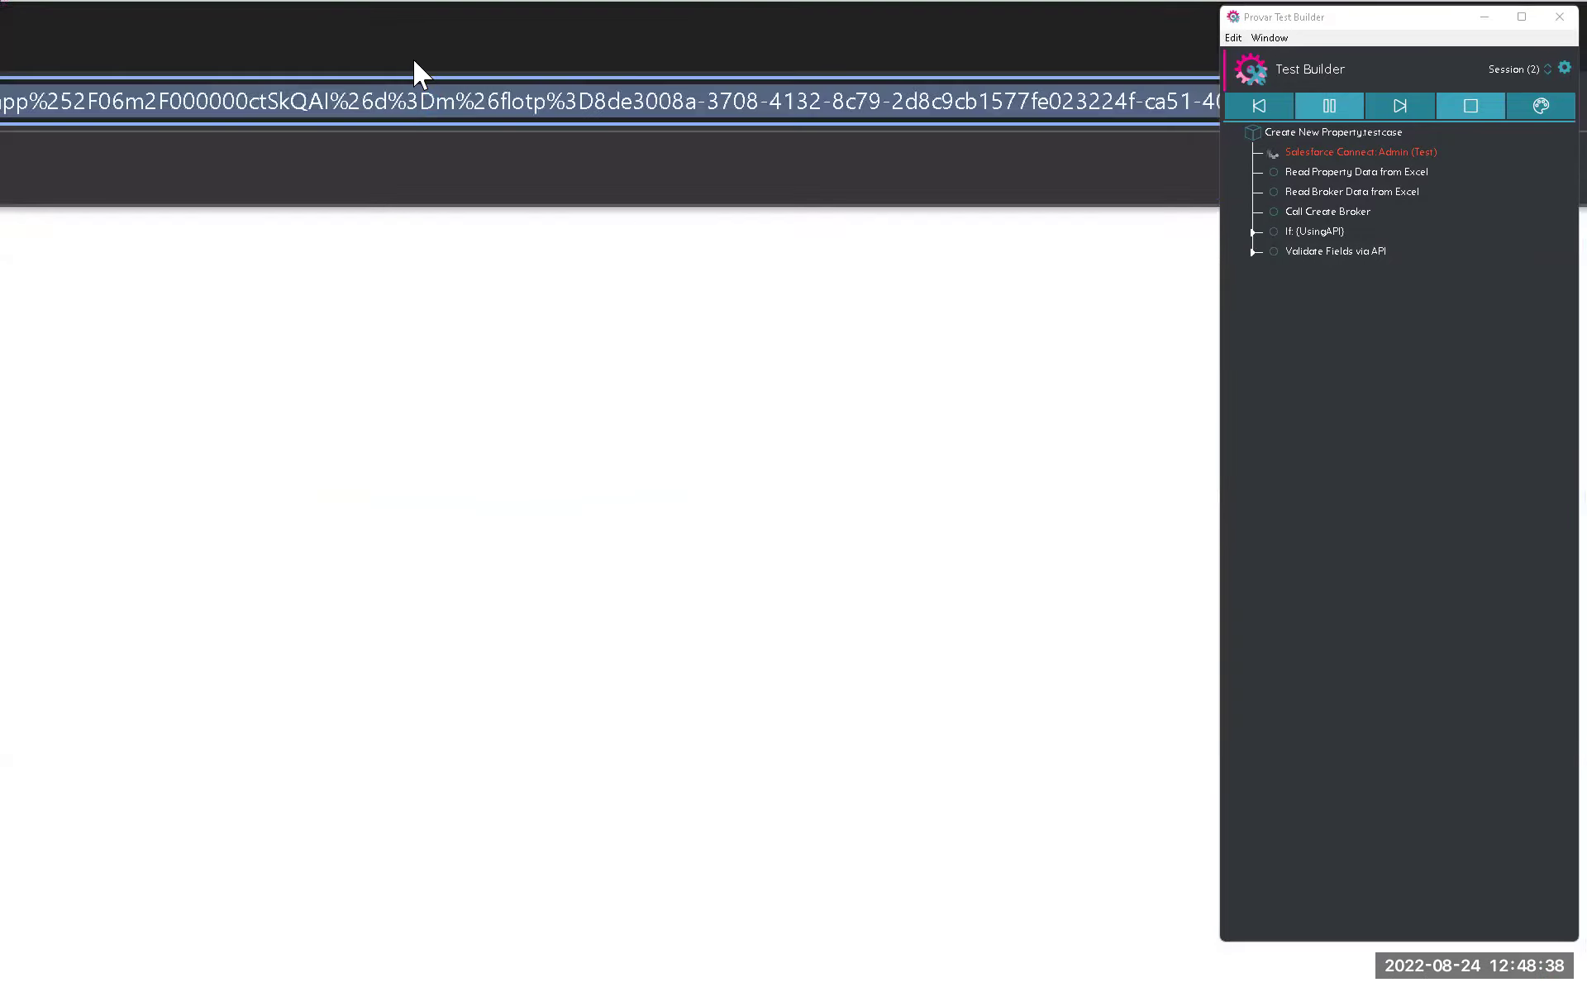
# Narrow the Test Builder window, resume the paused Create New Property run through to its end, and review its step results.
pyautogui.hotkey('ctrl', 'l')
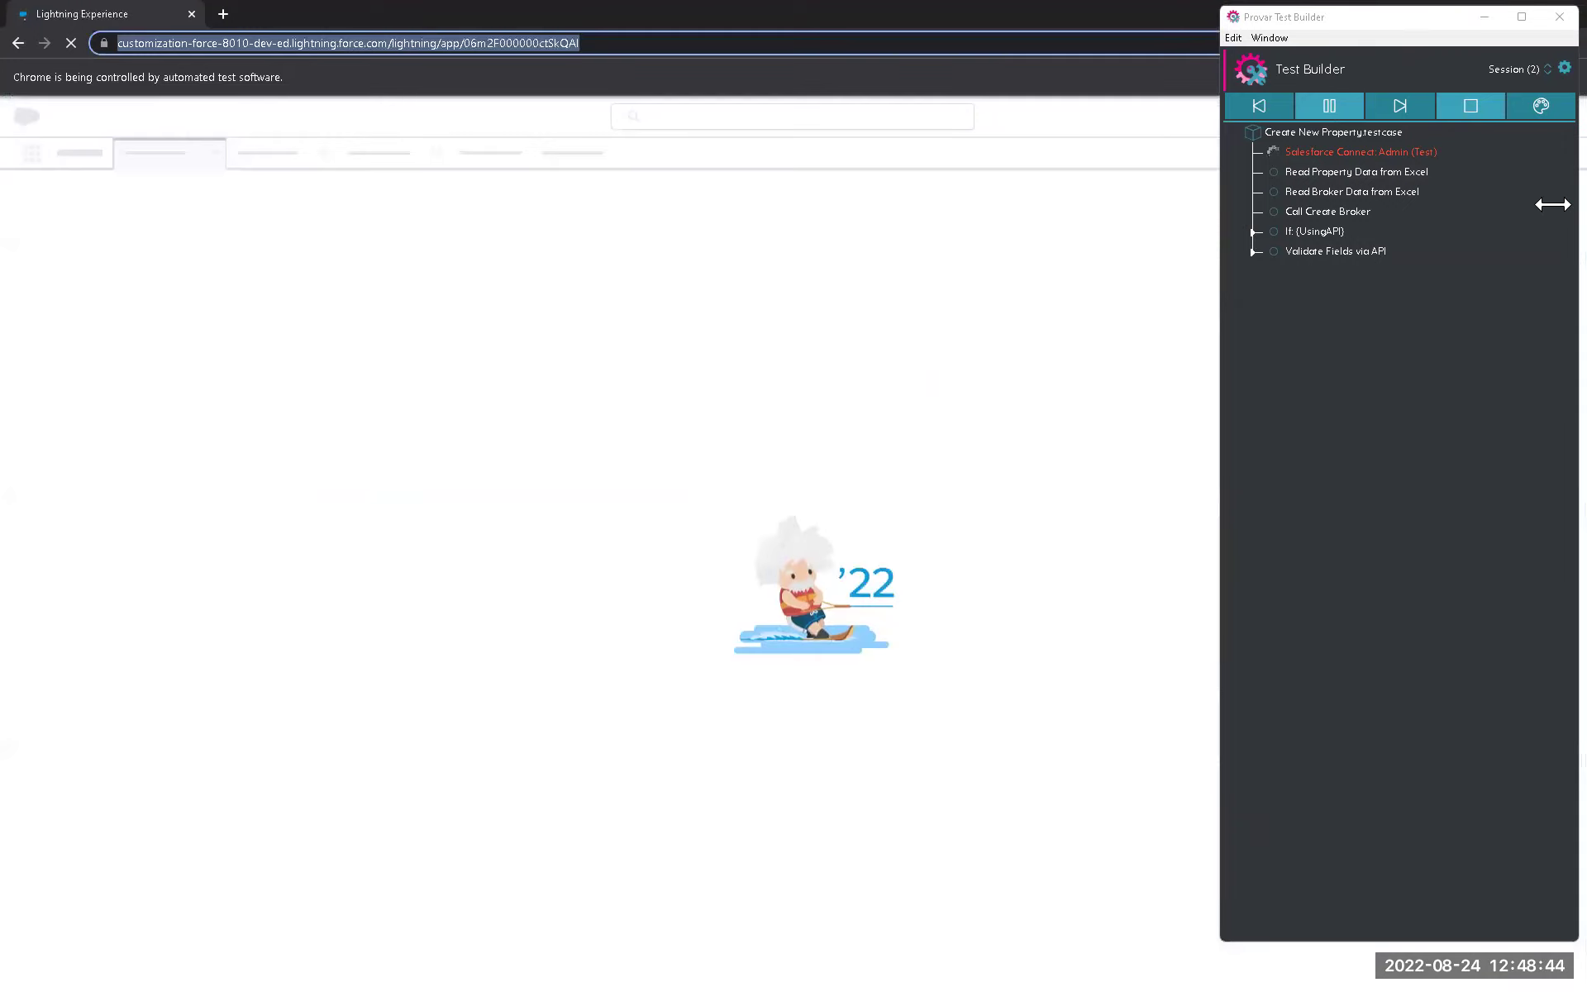
pyautogui.moveTo(1552, 204); pyautogui.dragTo(1562, 317)
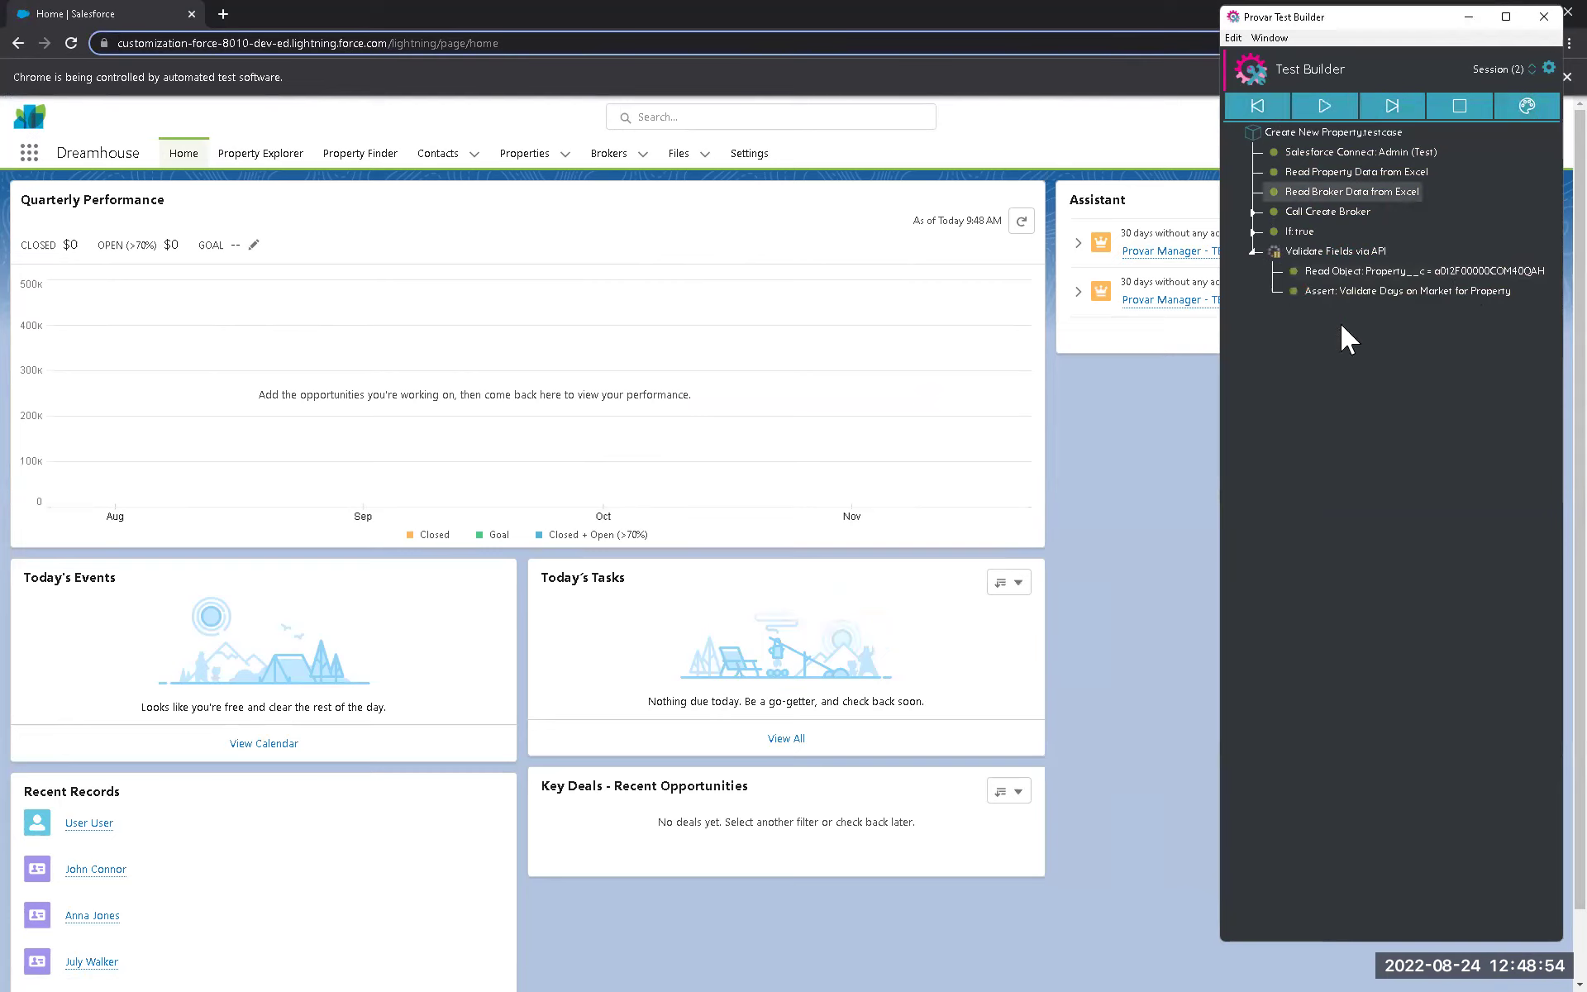
pyautogui.click(1337, 116)
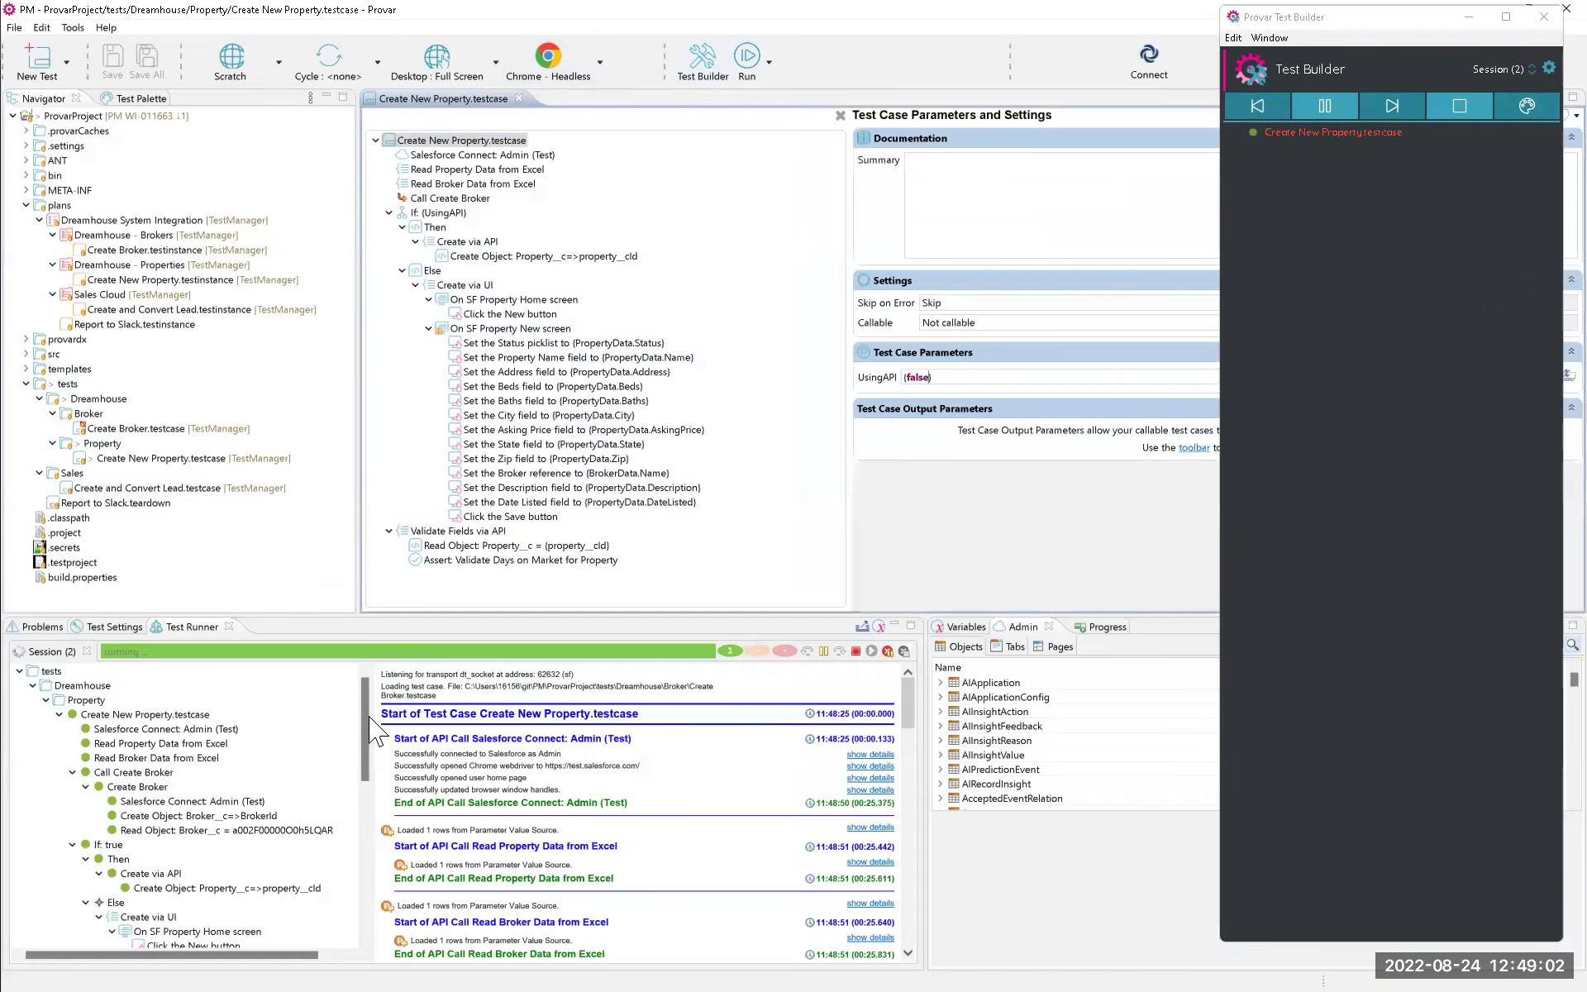
pyautogui.scroll(-3, 279, 811)
pyautogui.scroll(3, 280, 810)
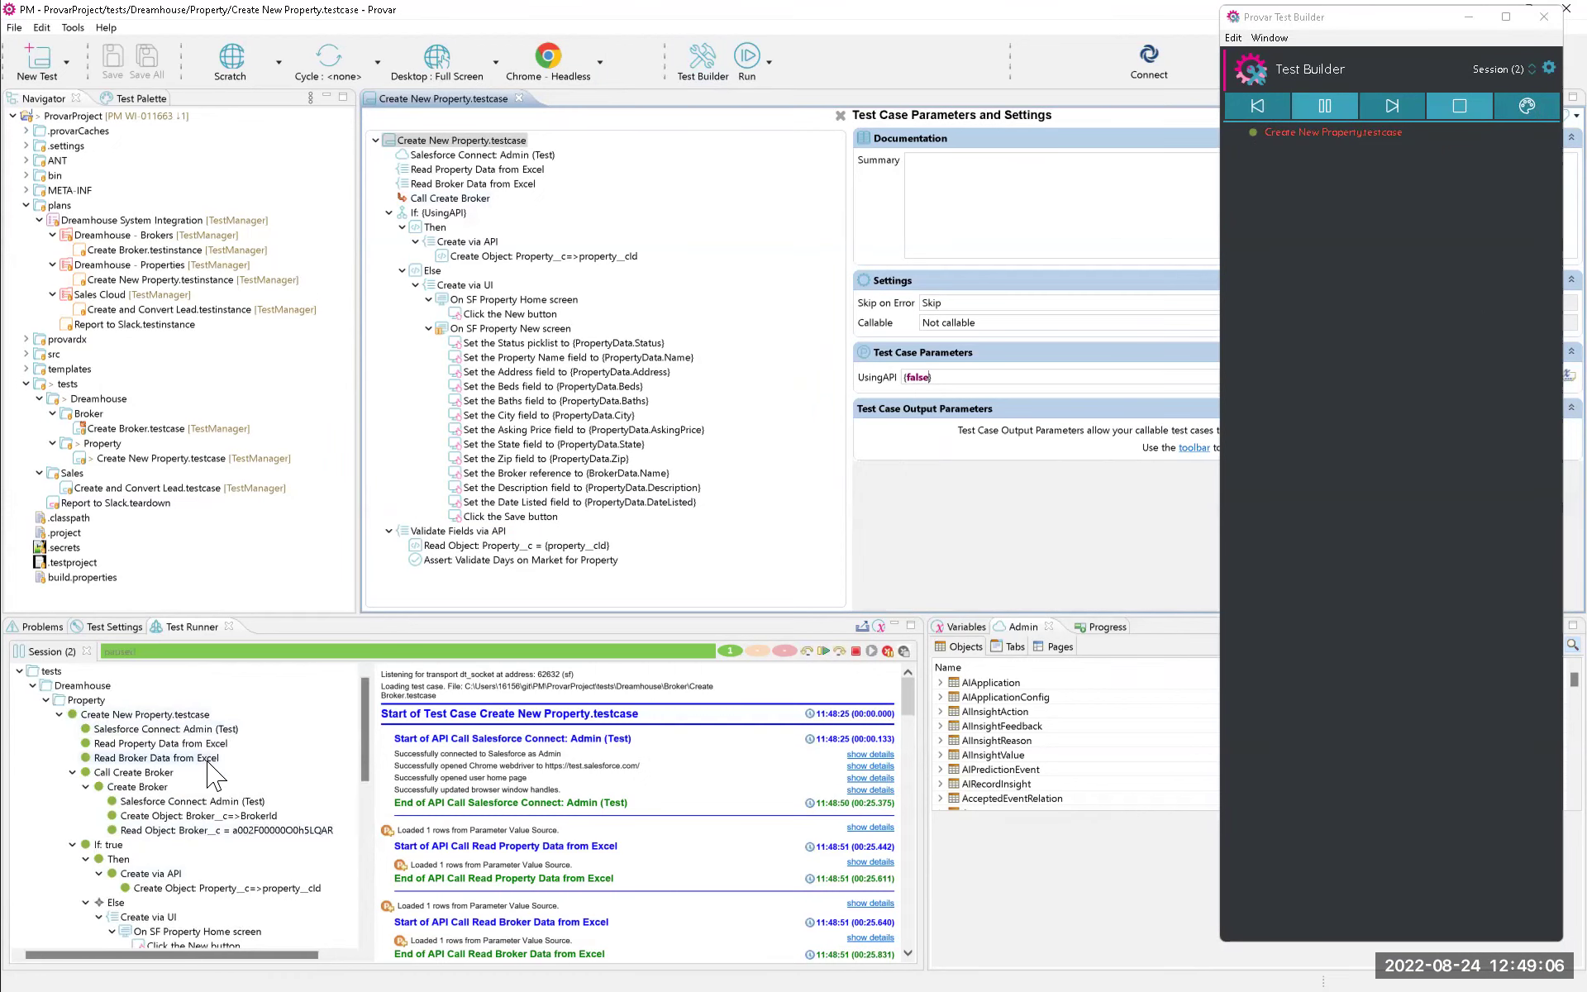
pyautogui.scroll(-5, 217, 774)
pyautogui.scroll(4, 220, 774)
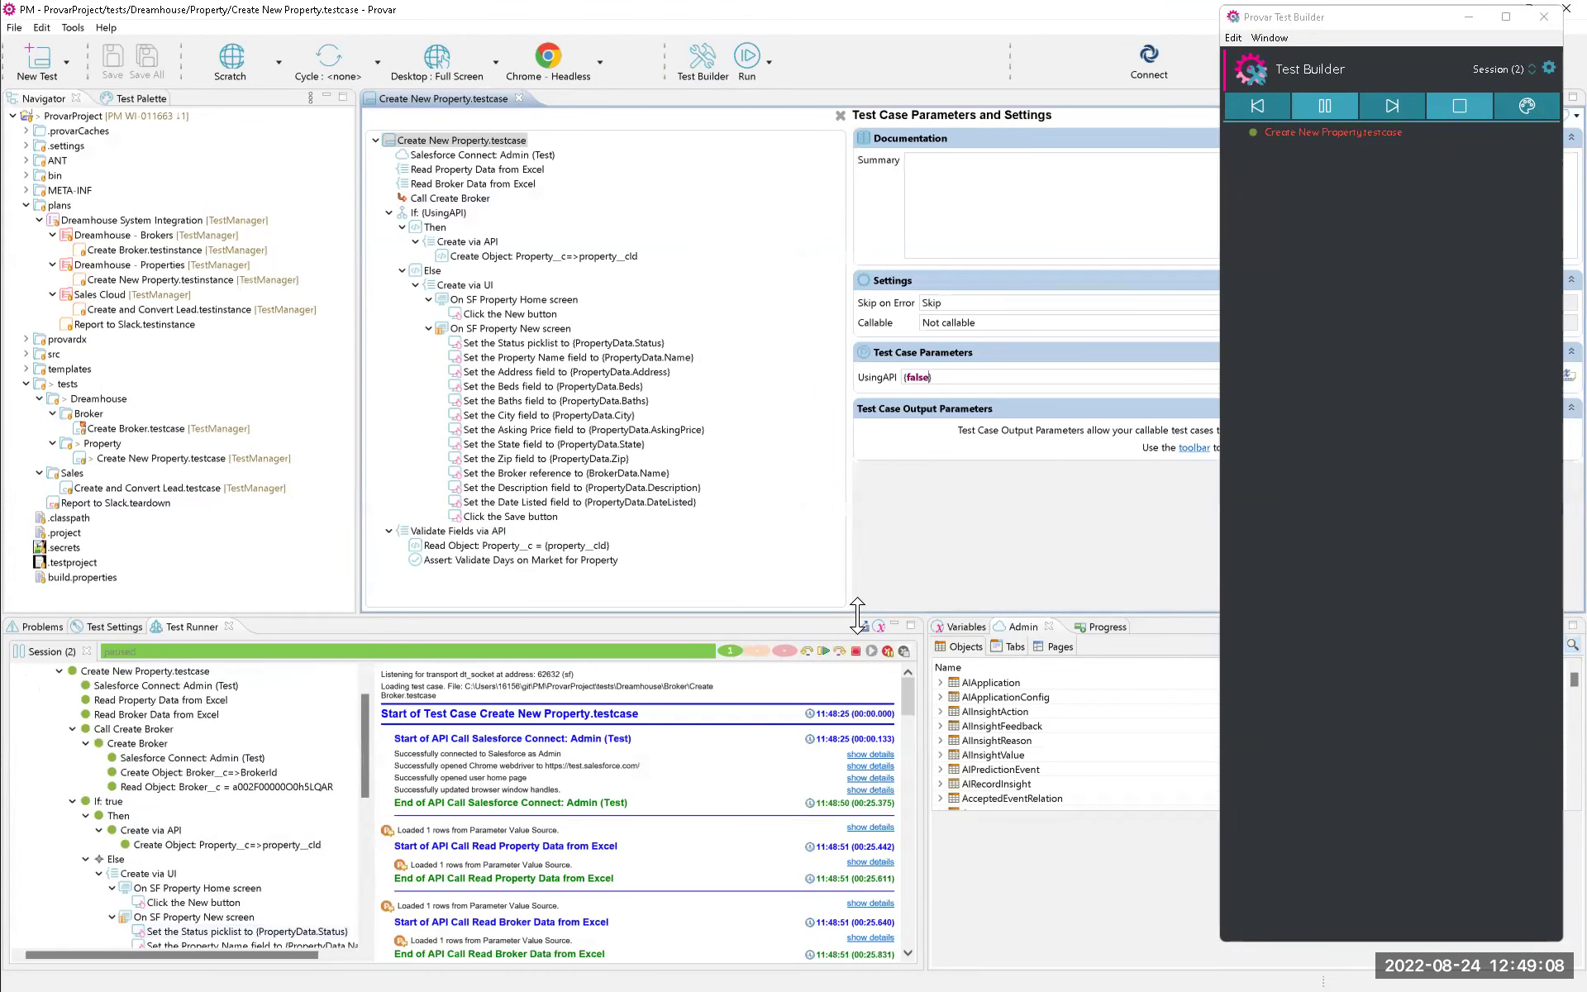
pyautogui.click(822, 652)
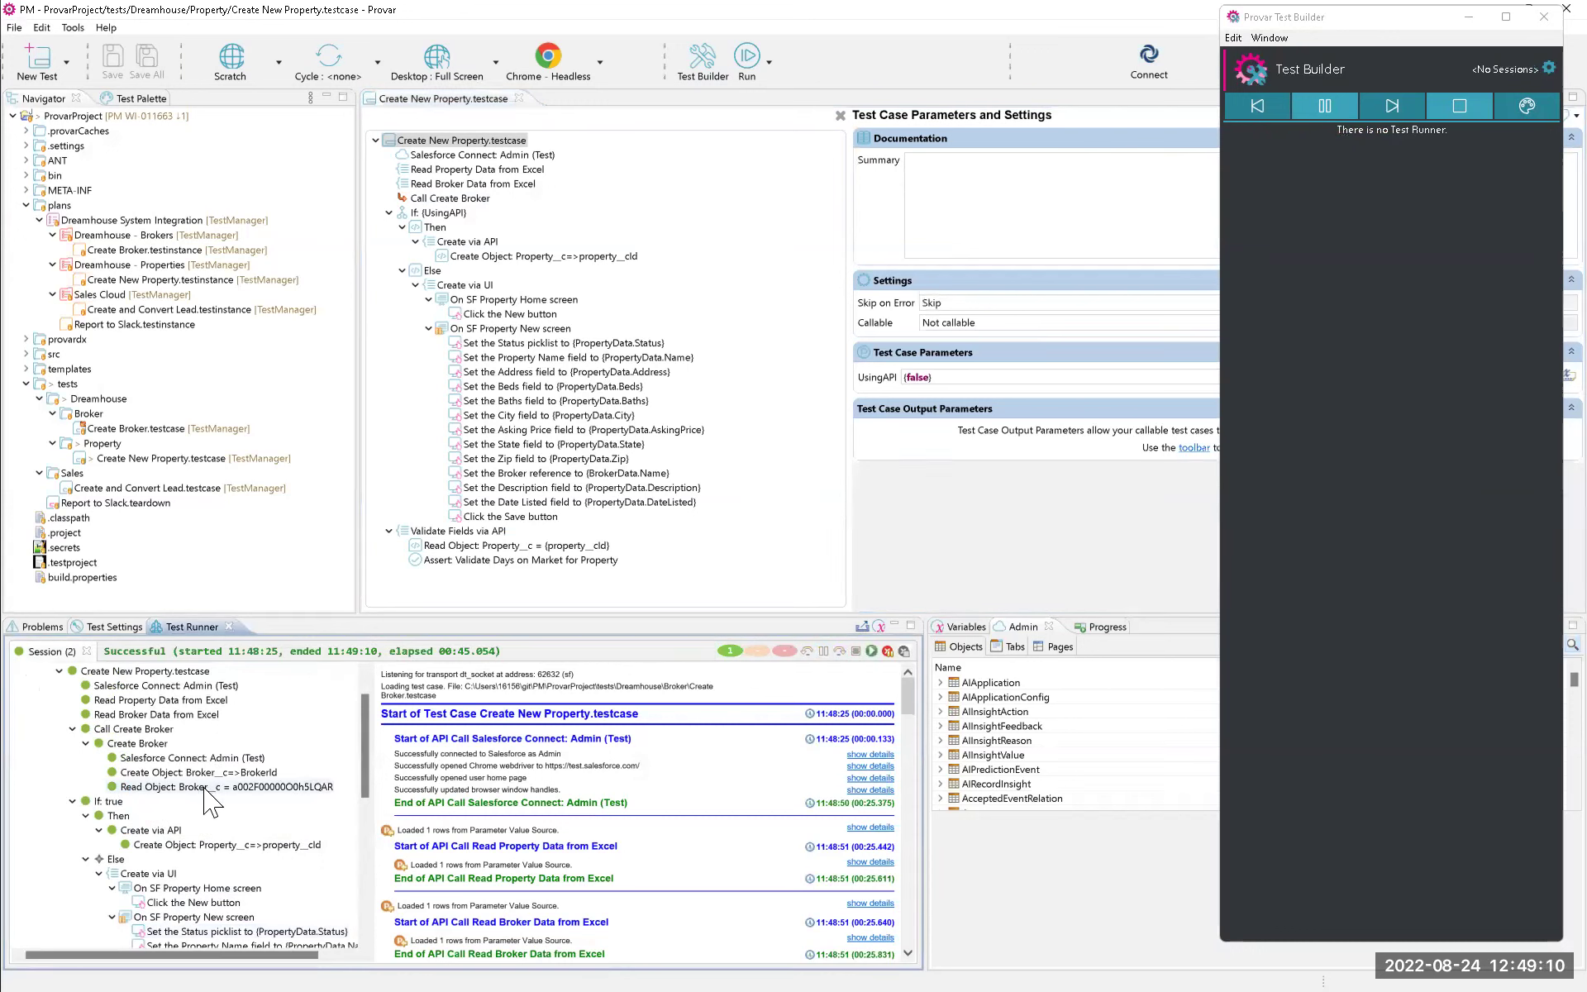
pyautogui.scroll(-2, 210, 798)
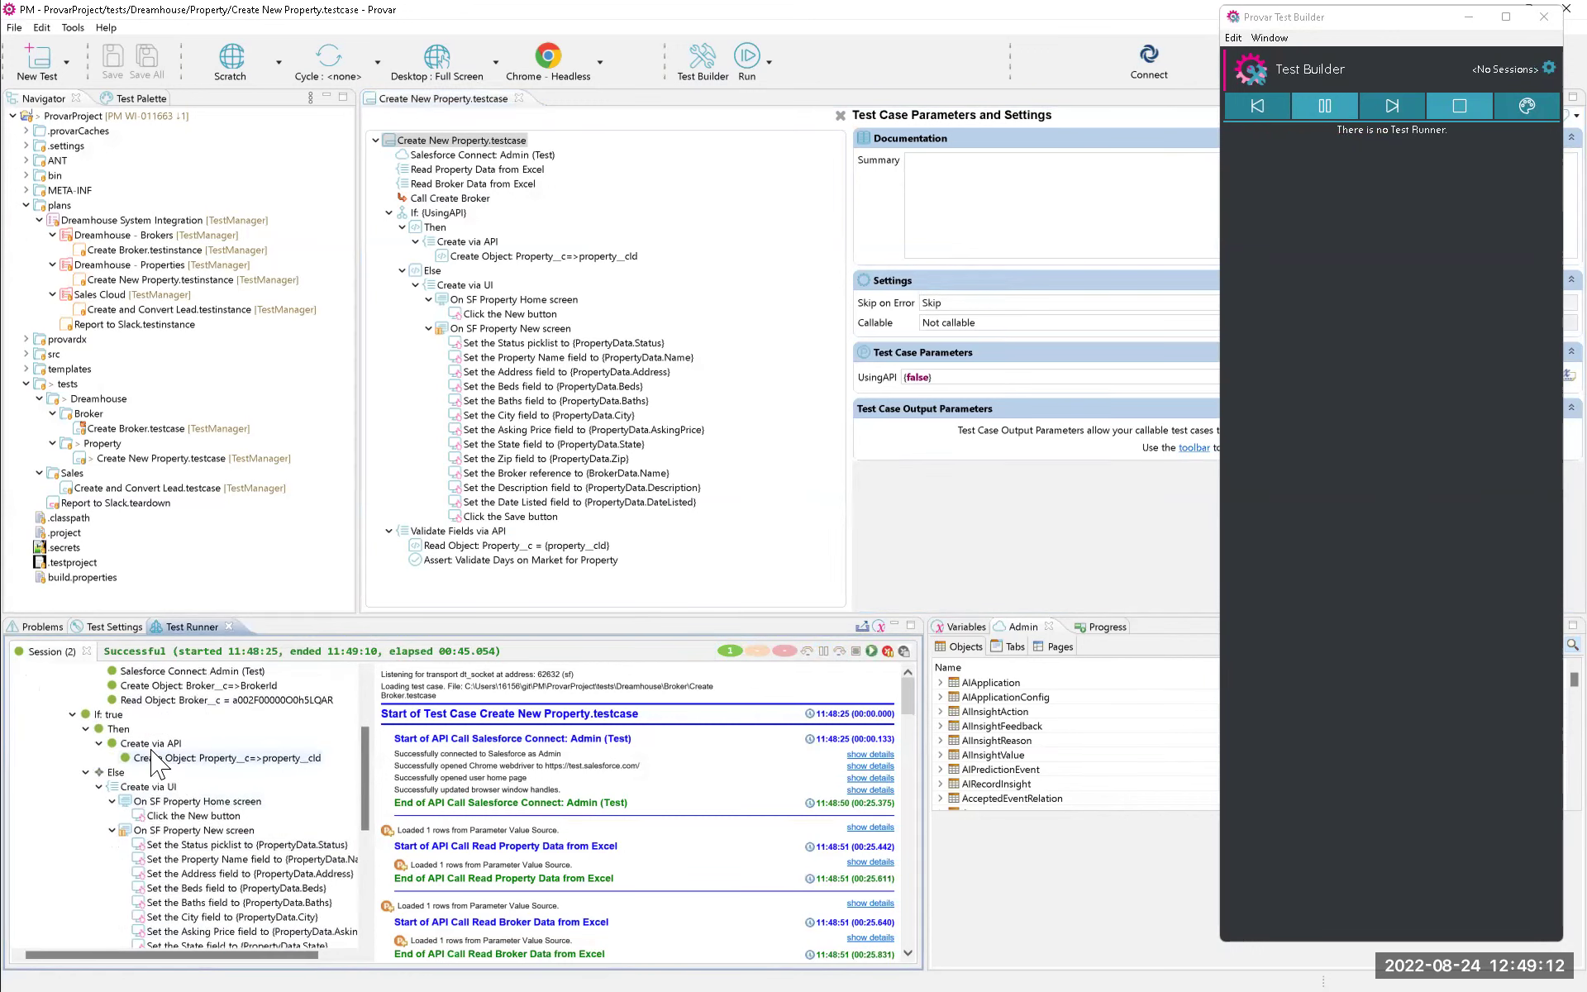
pyautogui.scroll(2, 176, 726)
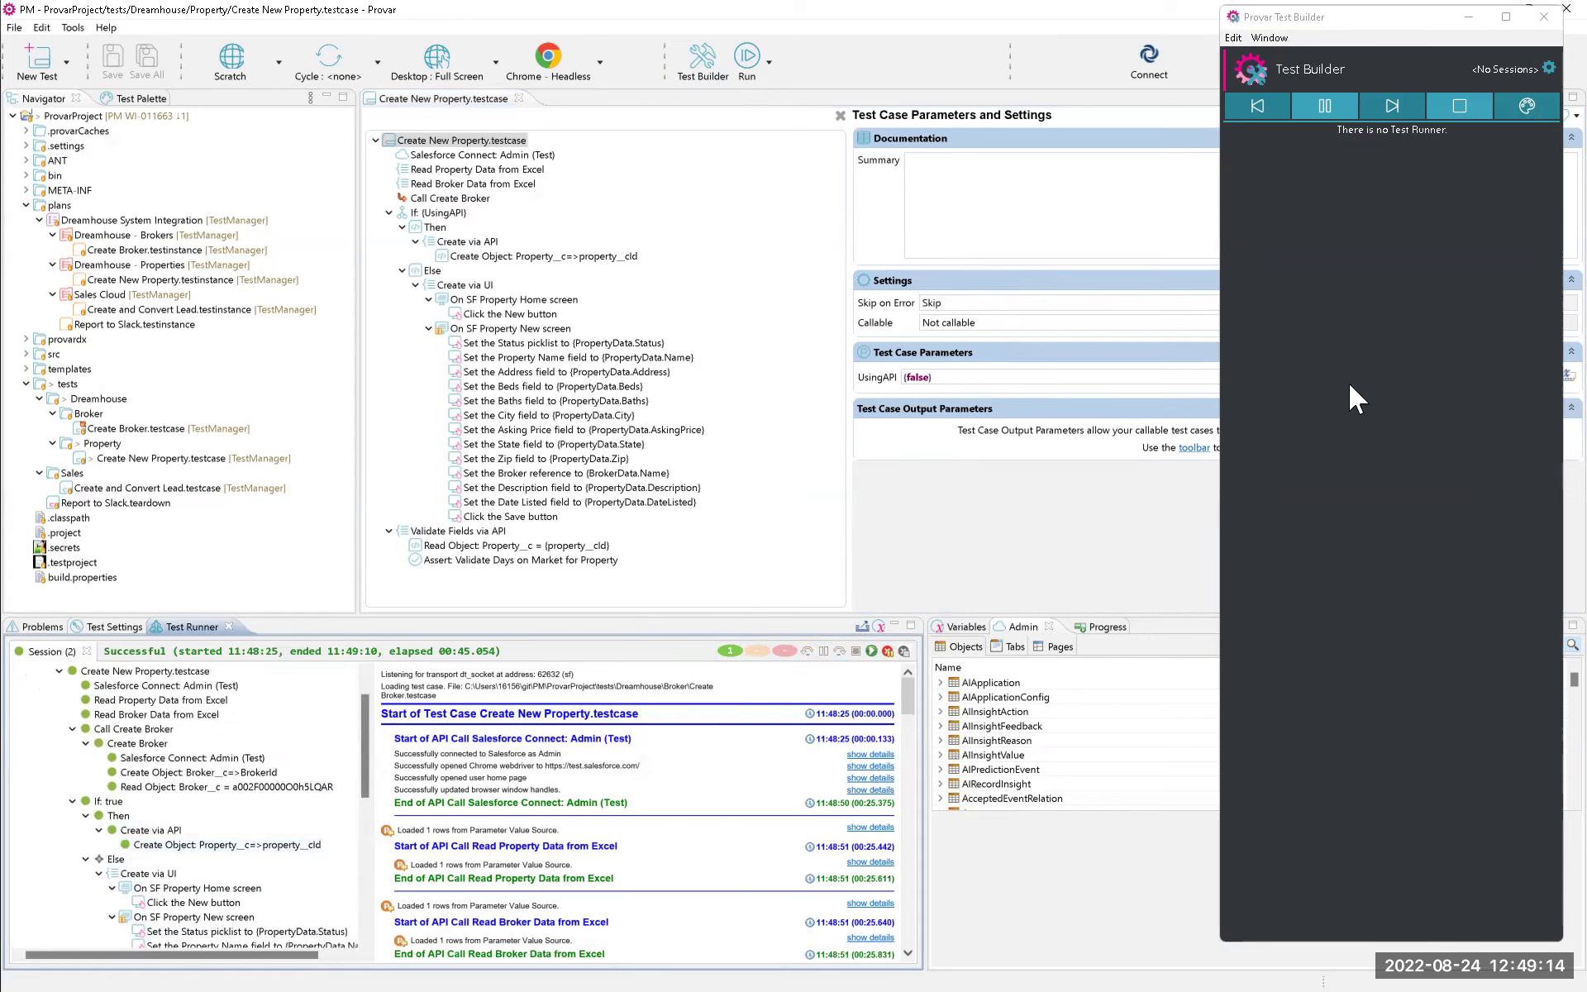
# Minimise Test Builder, filter the Admin connection's objects by "Prop", and look through the Property__c fields in an enlarged pane.
pyautogui.click(1469, 18)
pyautogui.click(1449, 645)
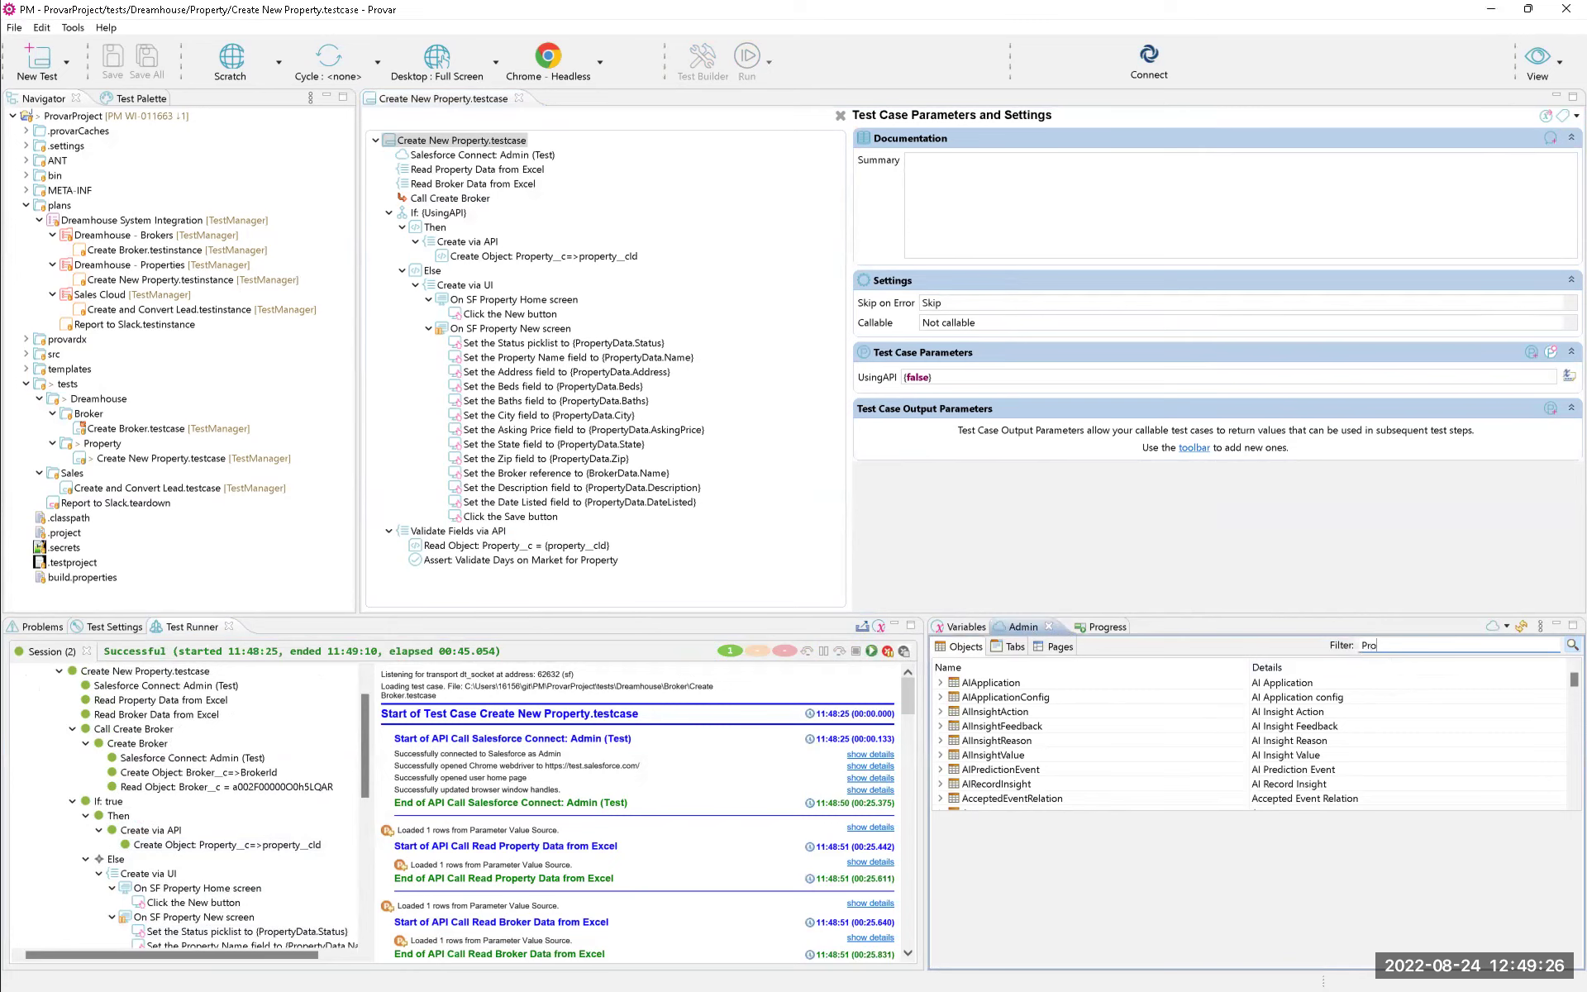
pyautogui.write('p')
pyautogui.click(976, 785)
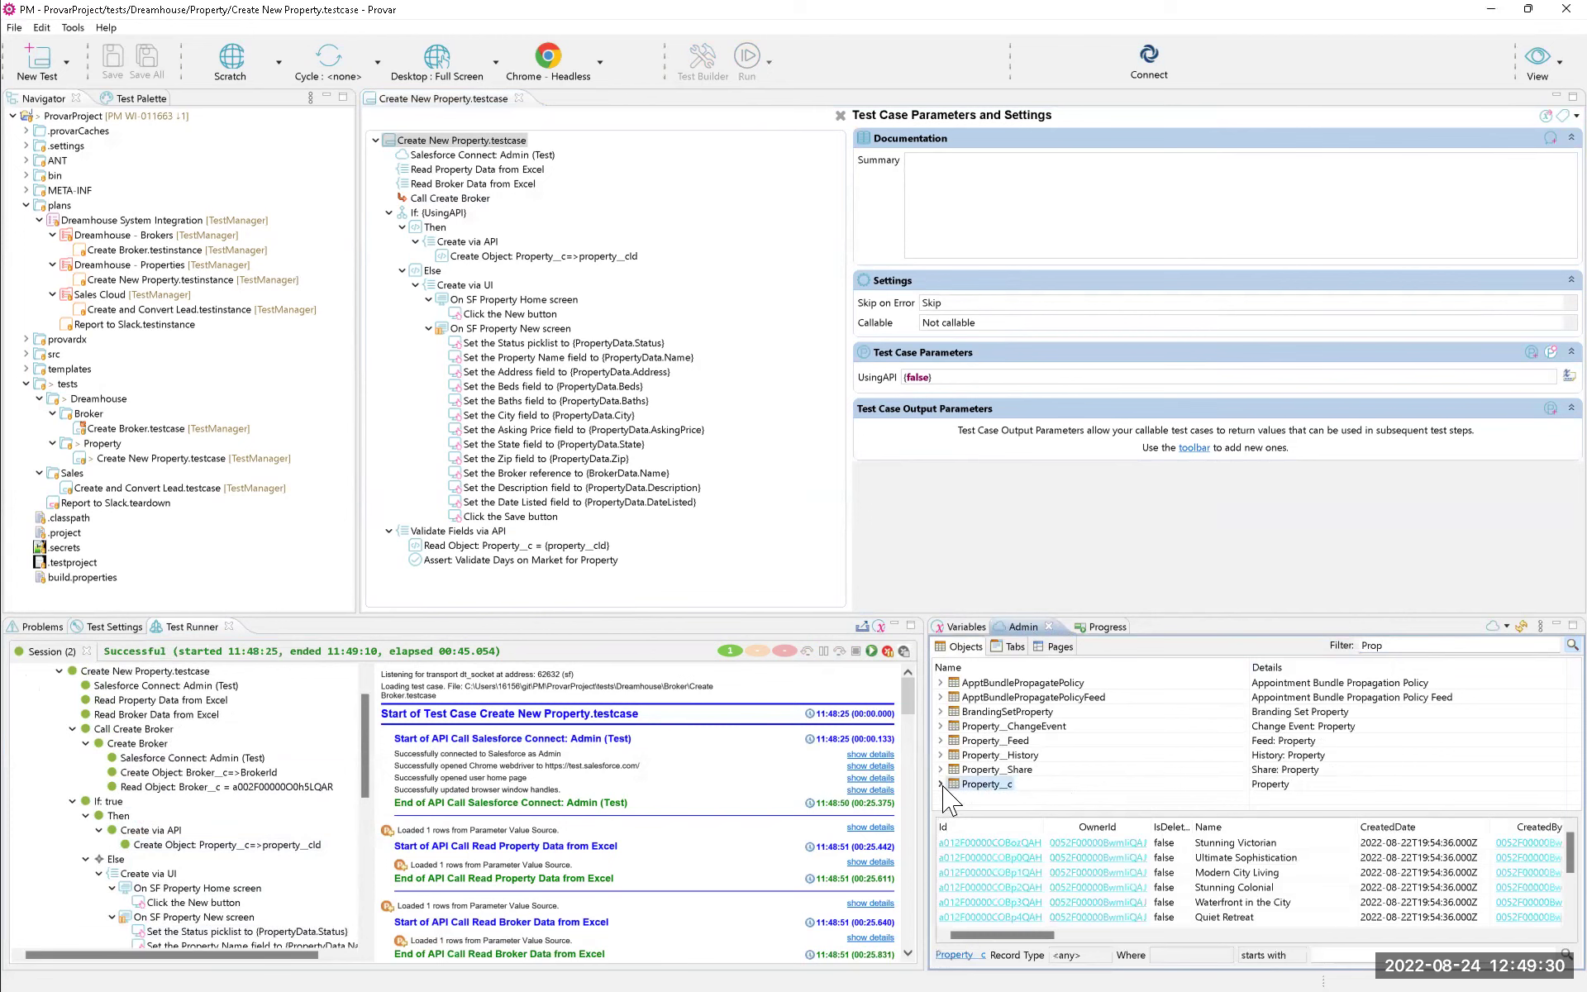
pyautogui.click(941, 783)
pyautogui.click(953, 784)
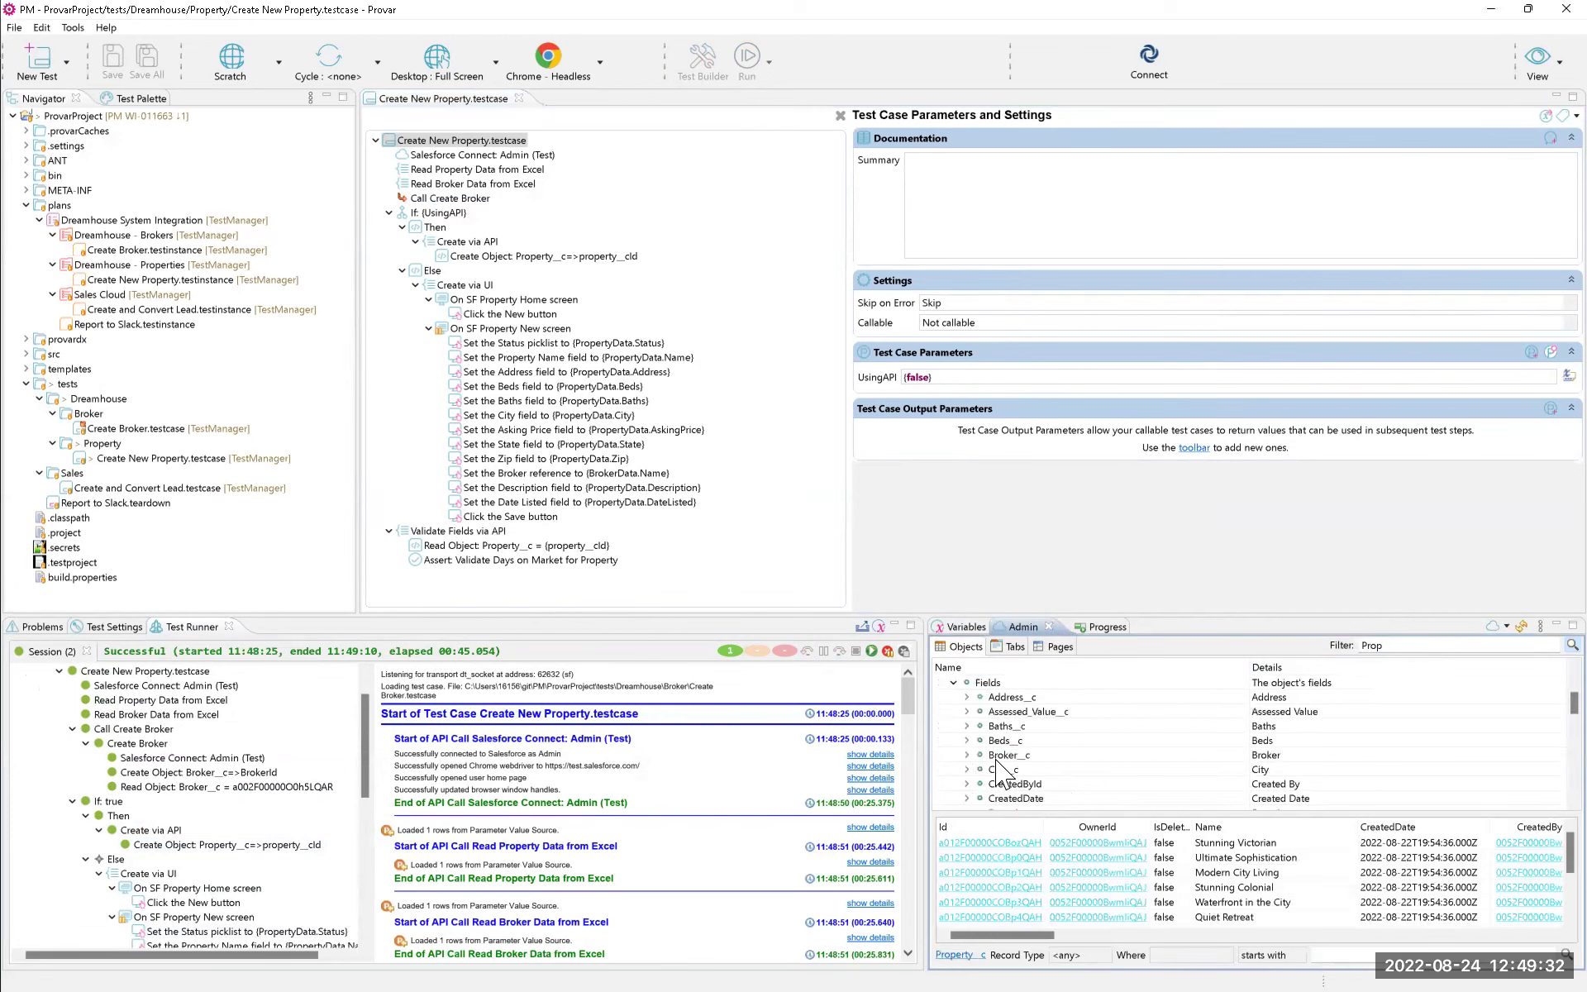
pyautogui.scroll(-3, 1021, 740)
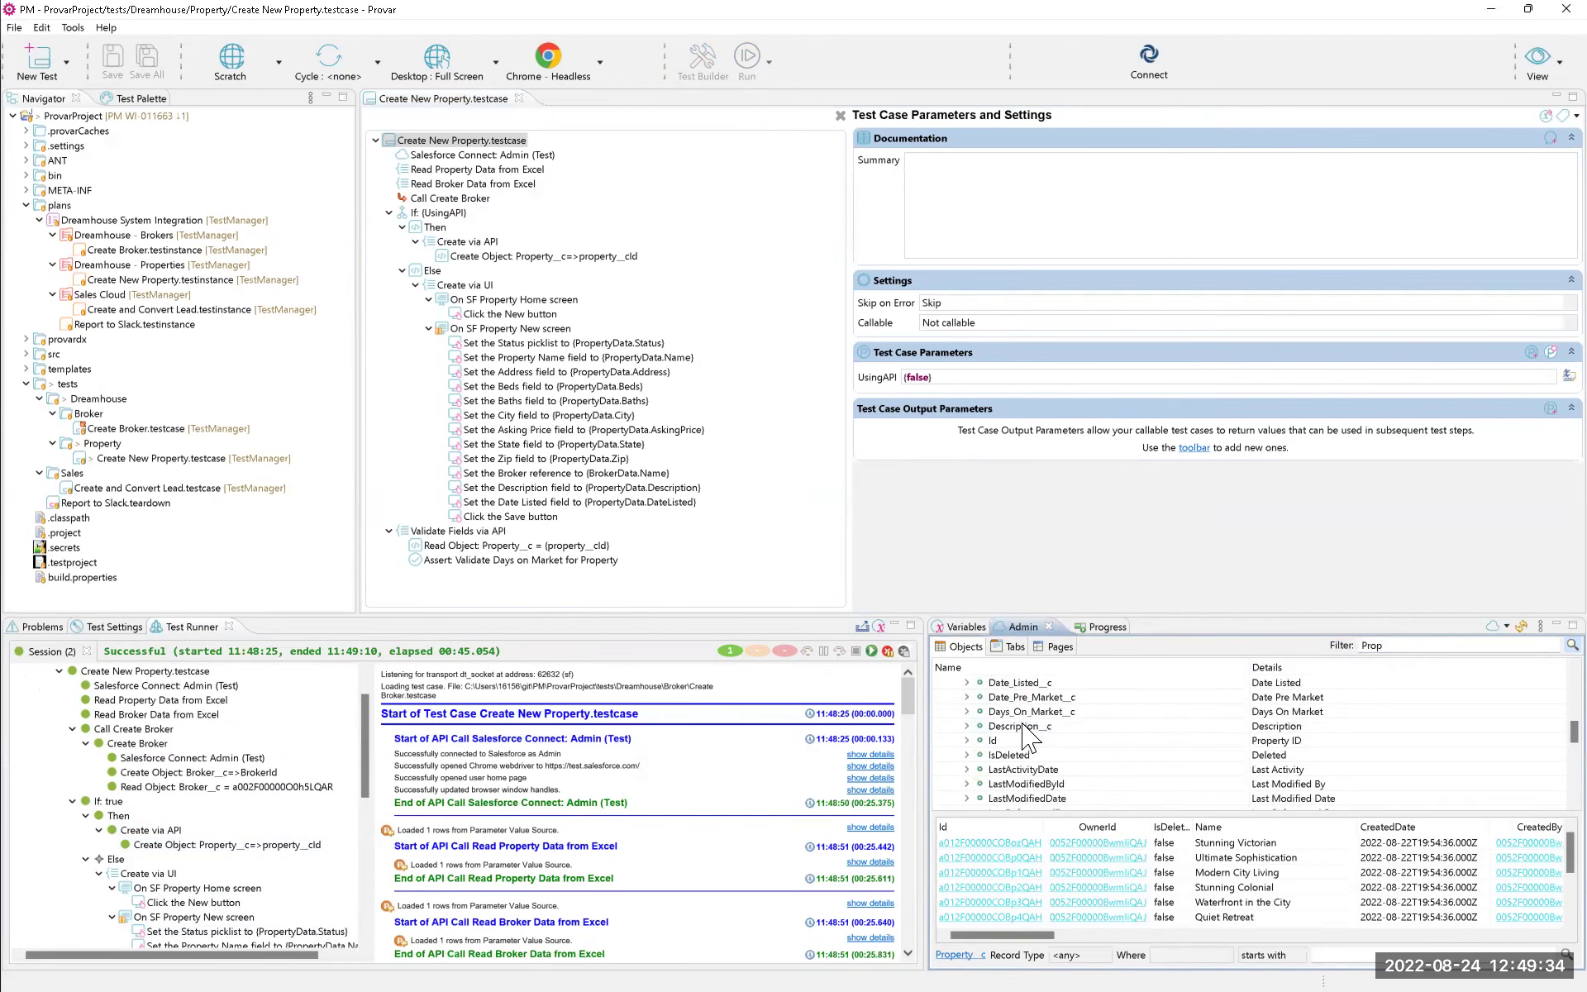
pyautogui.scroll(-2, 1046, 748)
pyautogui.moveTo(1180, 609); pyautogui.dragTo(1182, 488)
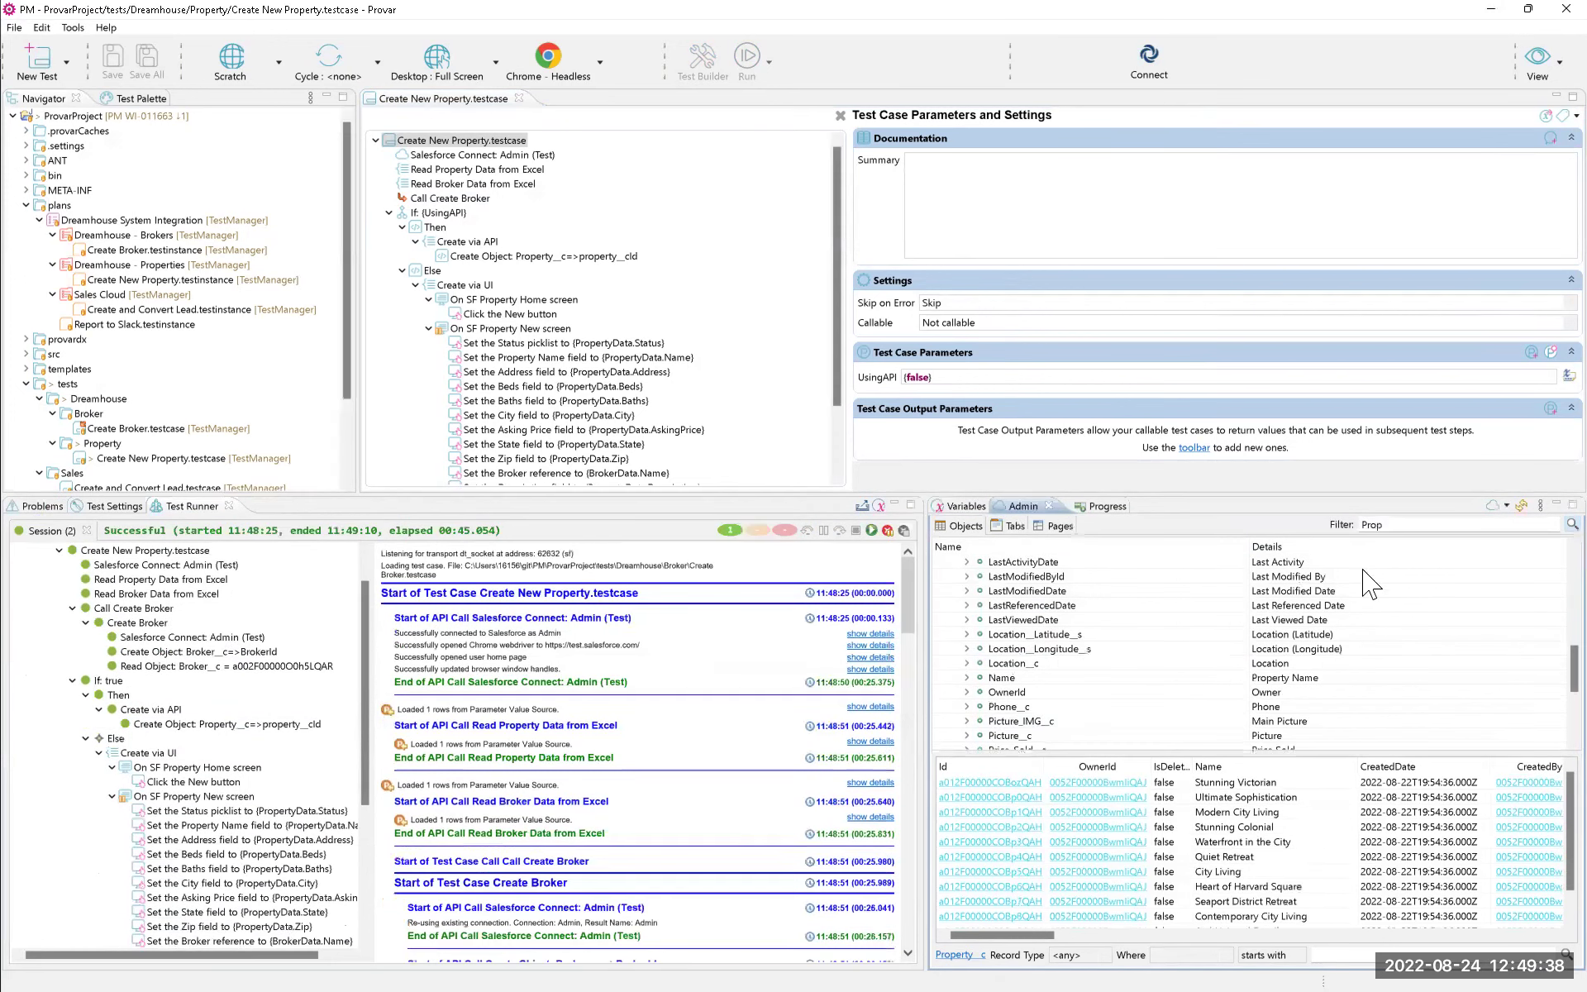
# Reload all files of the Admin org cache and locate the Email__c field under the Property__c object.
pyautogui.click(1521, 505)
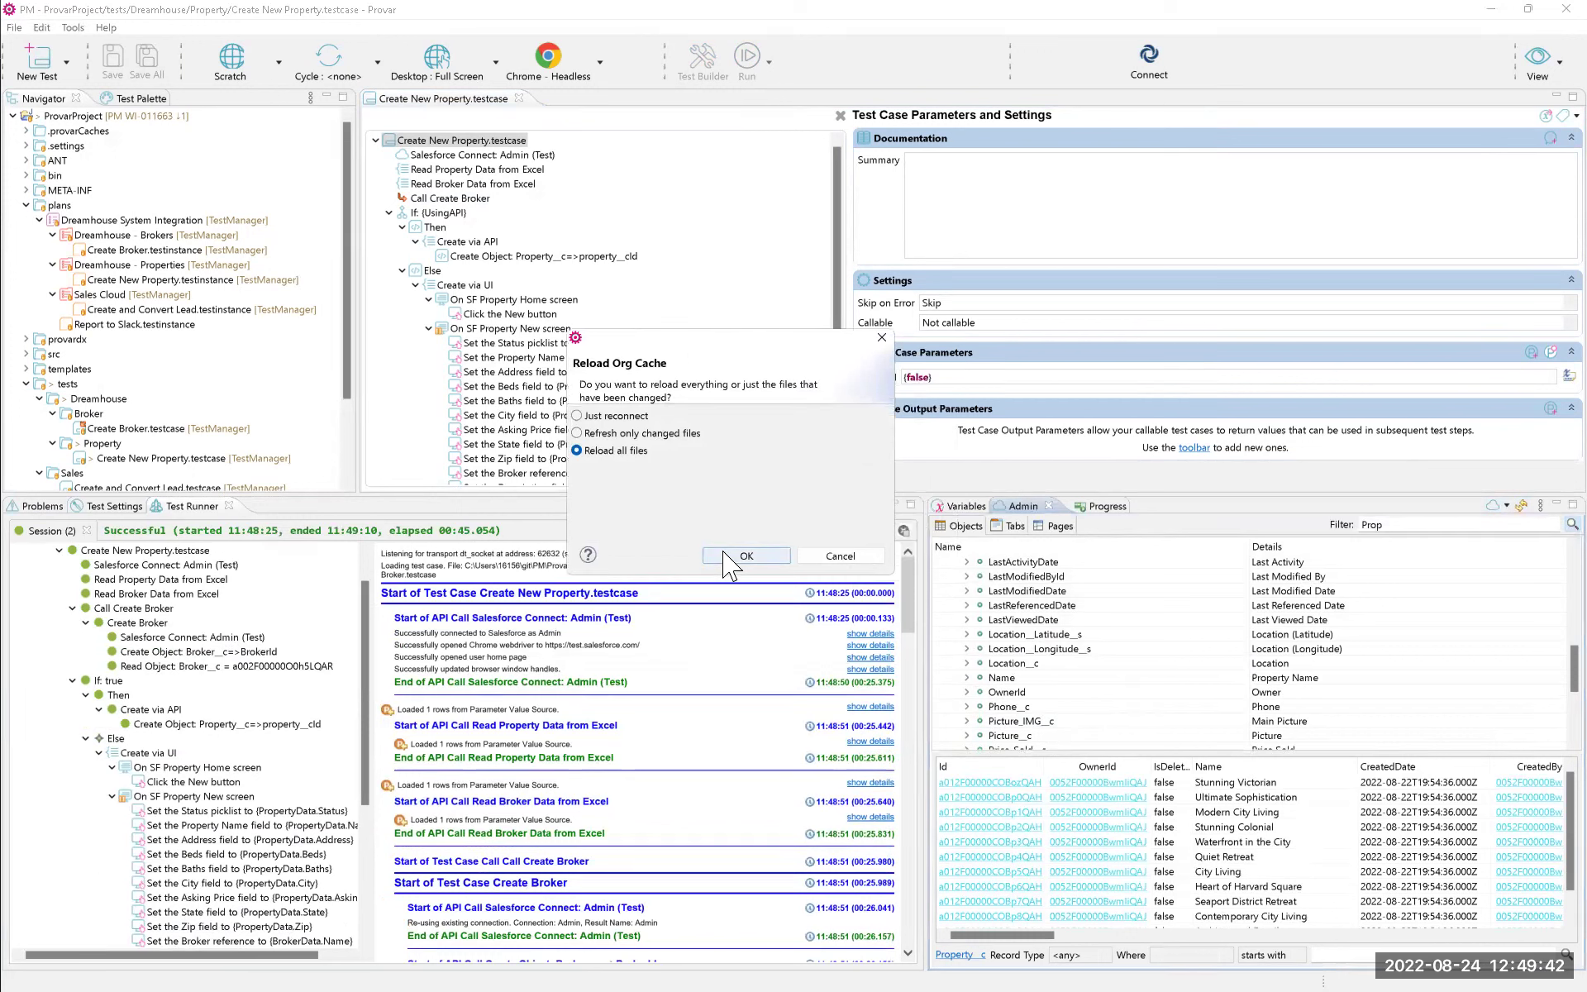
pyautogui.press('Return')
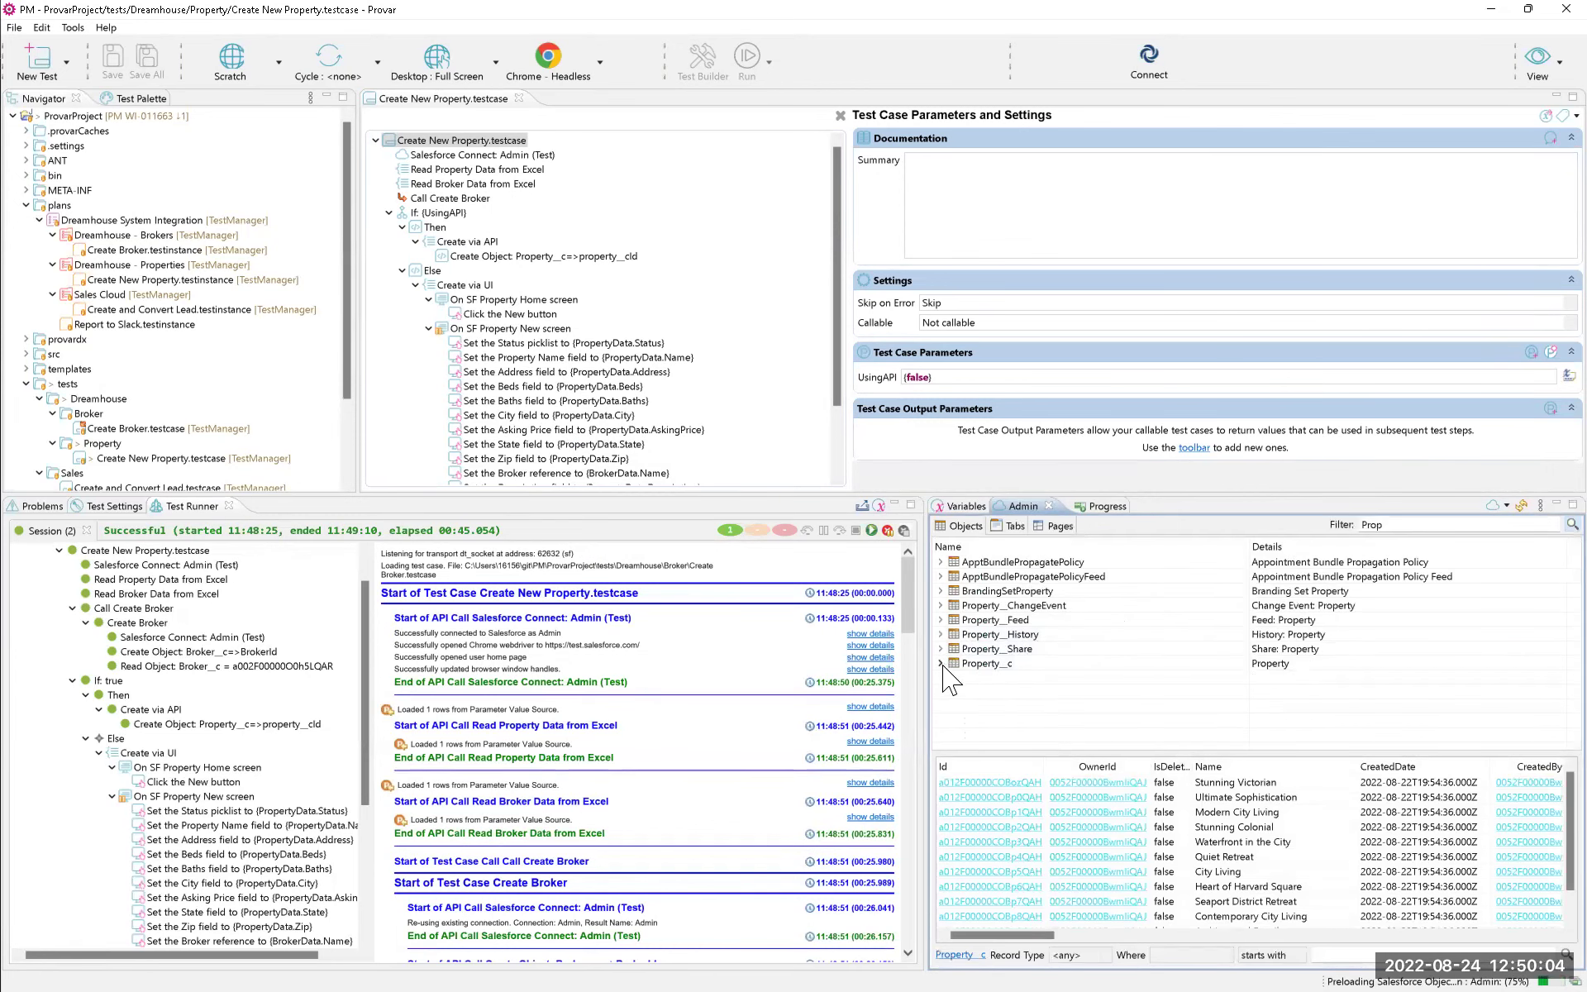
pyautogui.click(942, 664)
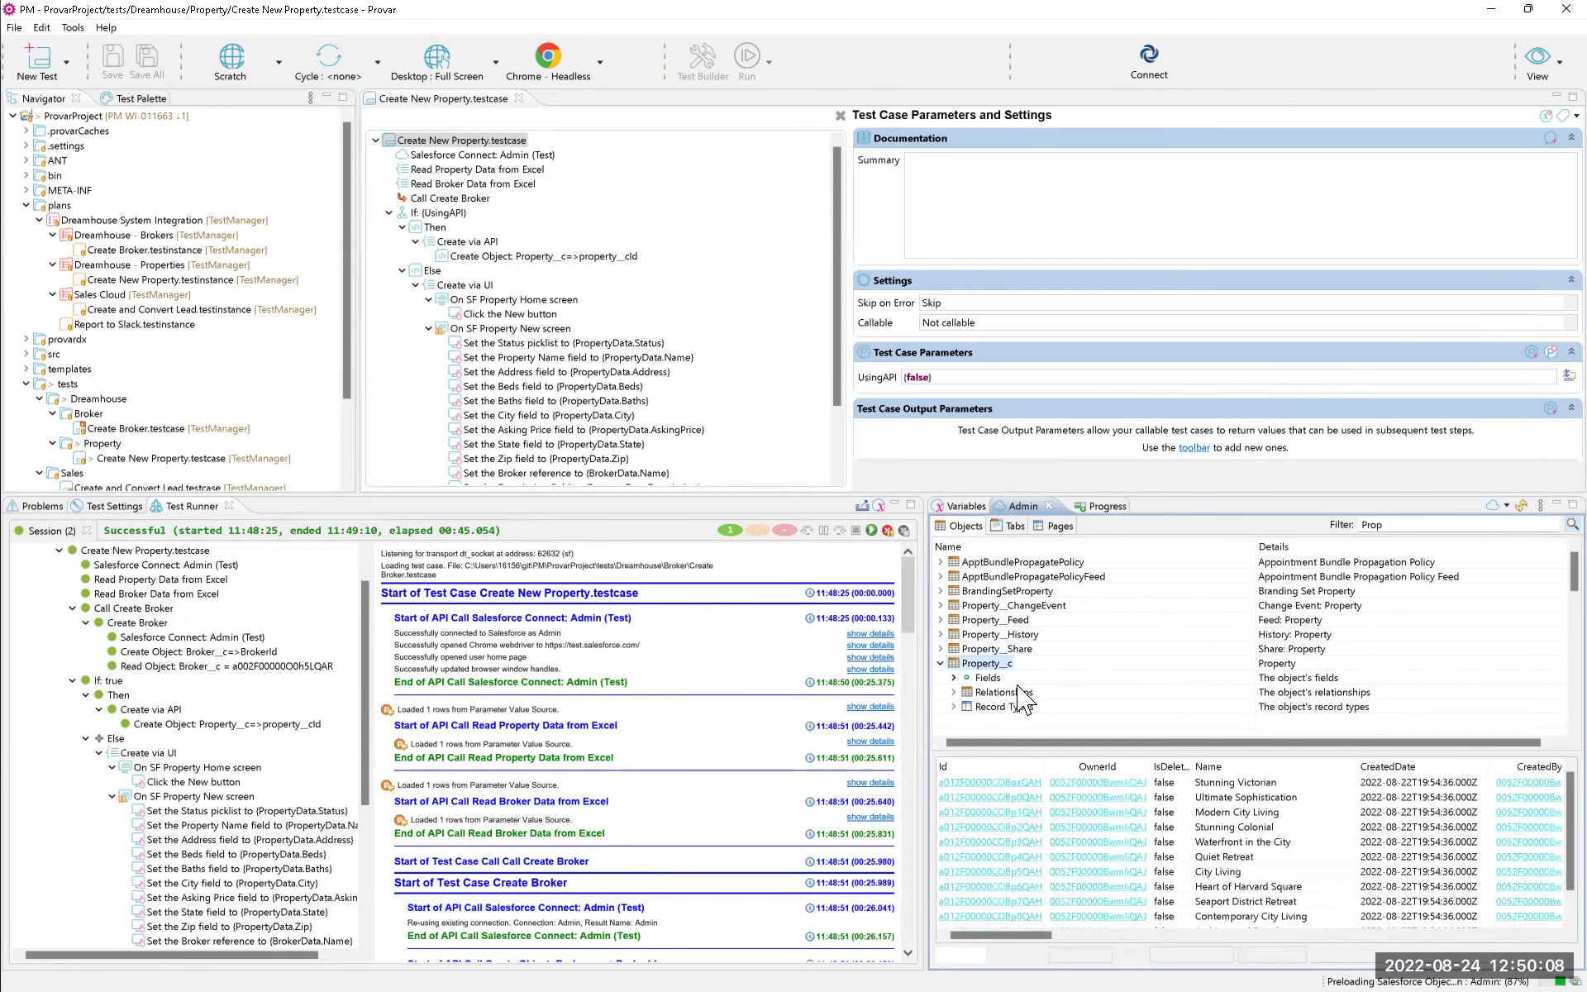
pyautogui.click(955, 678)
pyautogui.scroll(-2, 1040, 635)
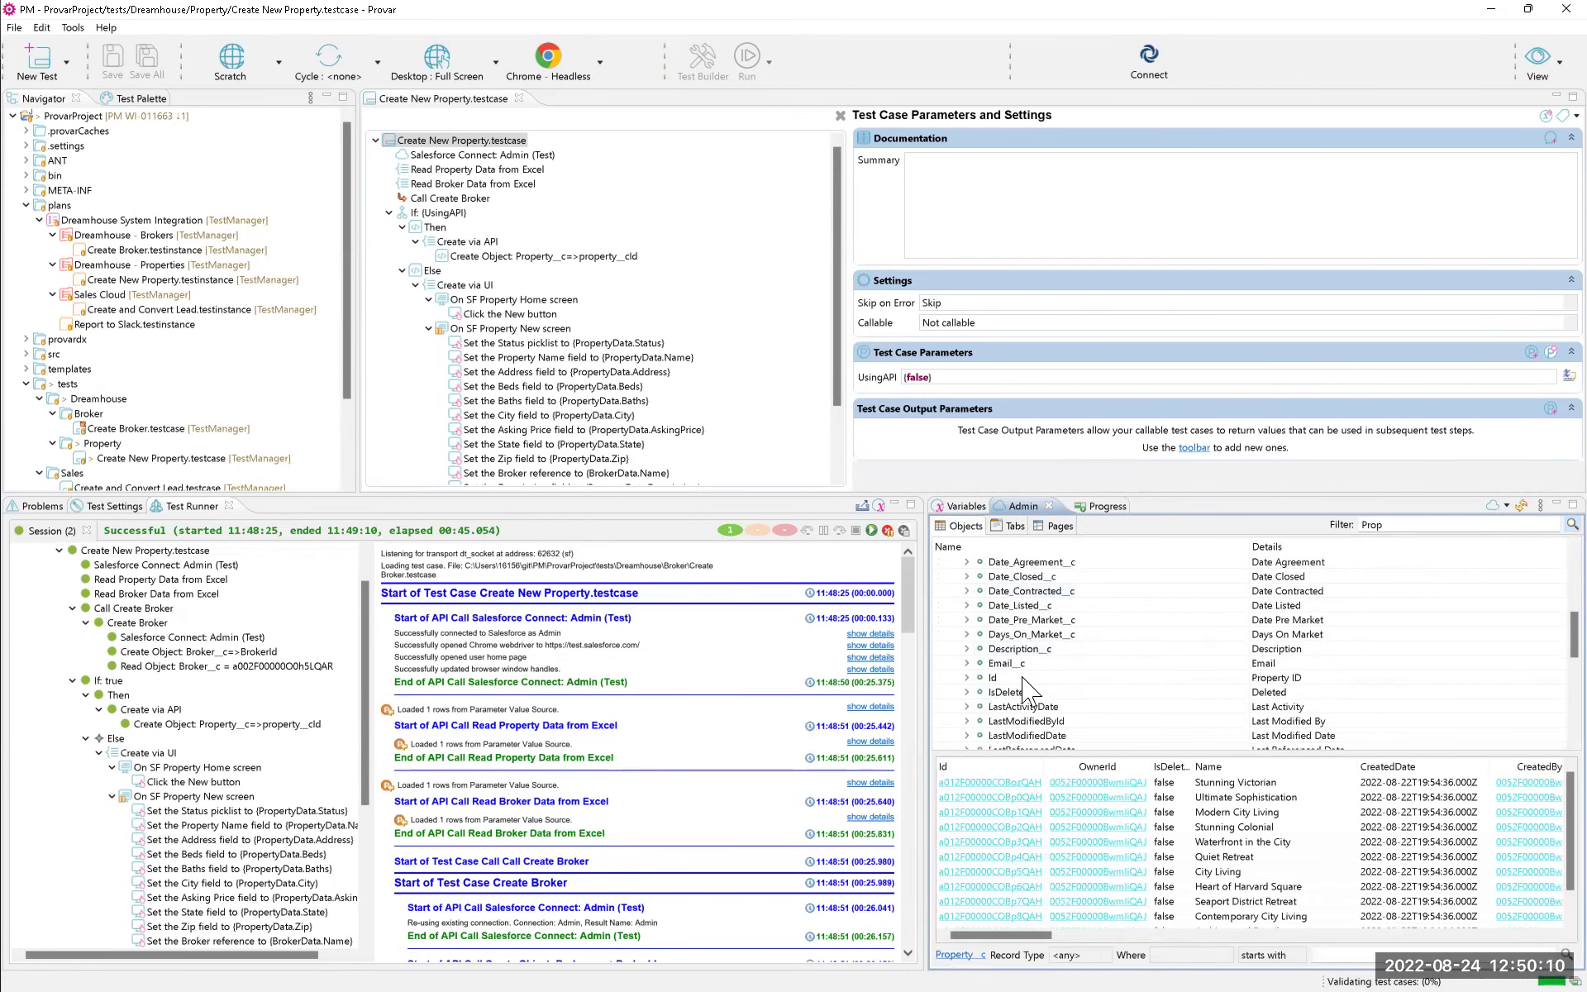
pyautogui.click(1005, 663)
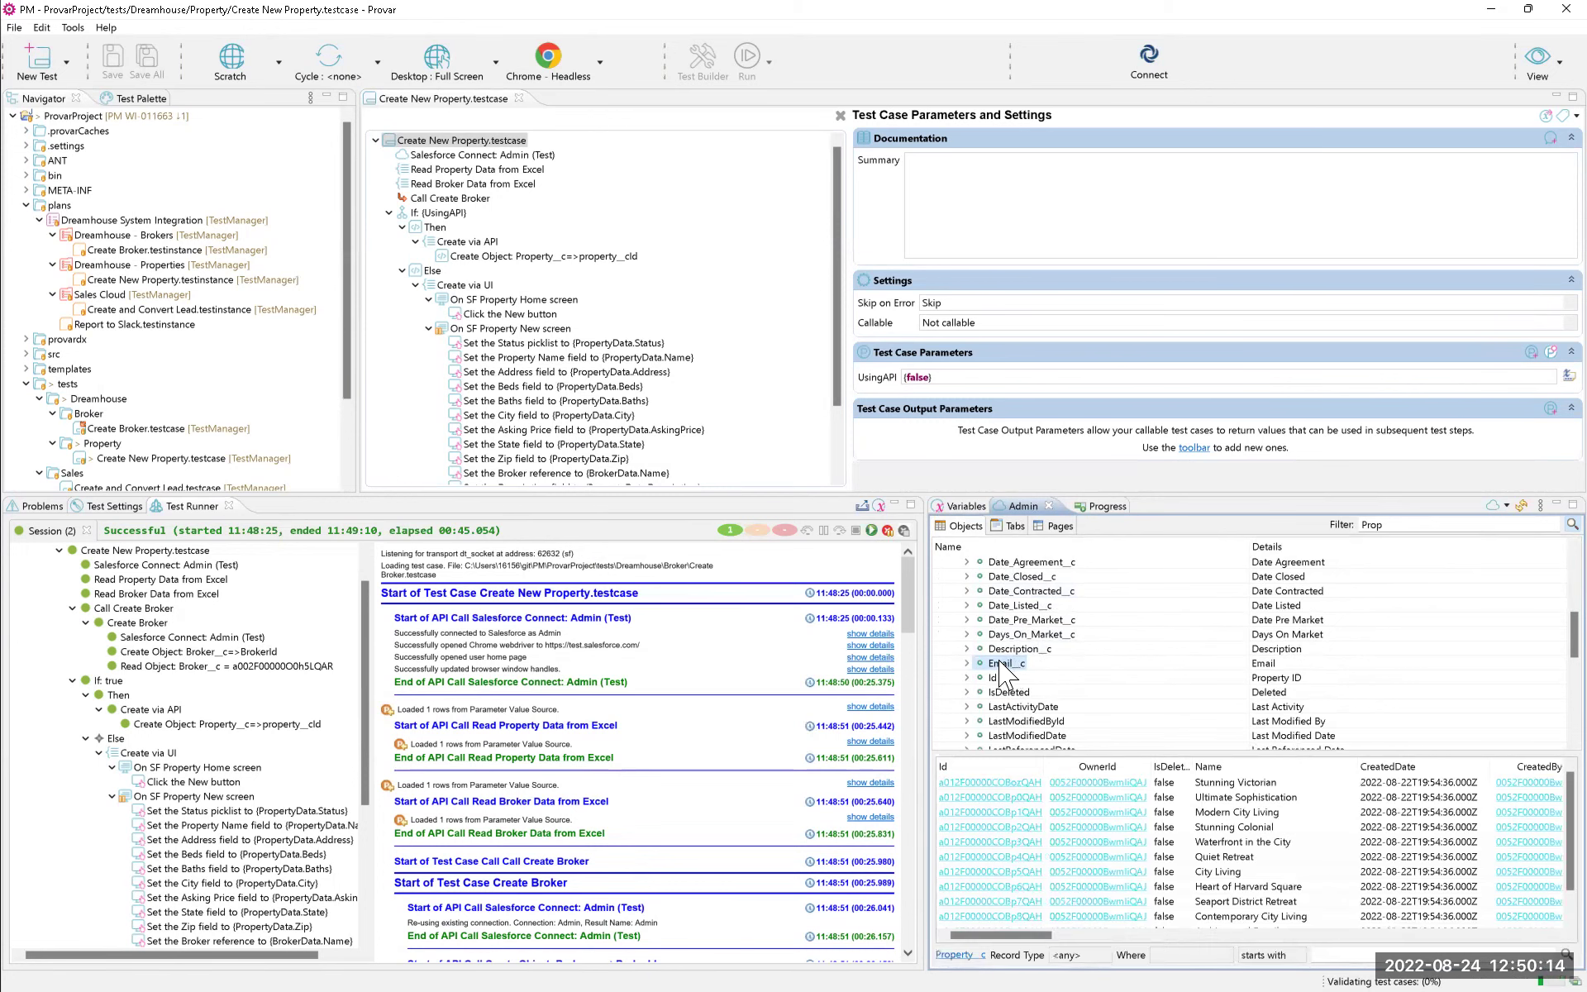
pyautogui.scroll(1, 1038, 691)
pyautogui.scroll(-1, 1040, 690)
# Run Create New Property.testcase in Test Builder up to the New Property form and start a test step for the Phone field.
pyautogui.click(703, 60)
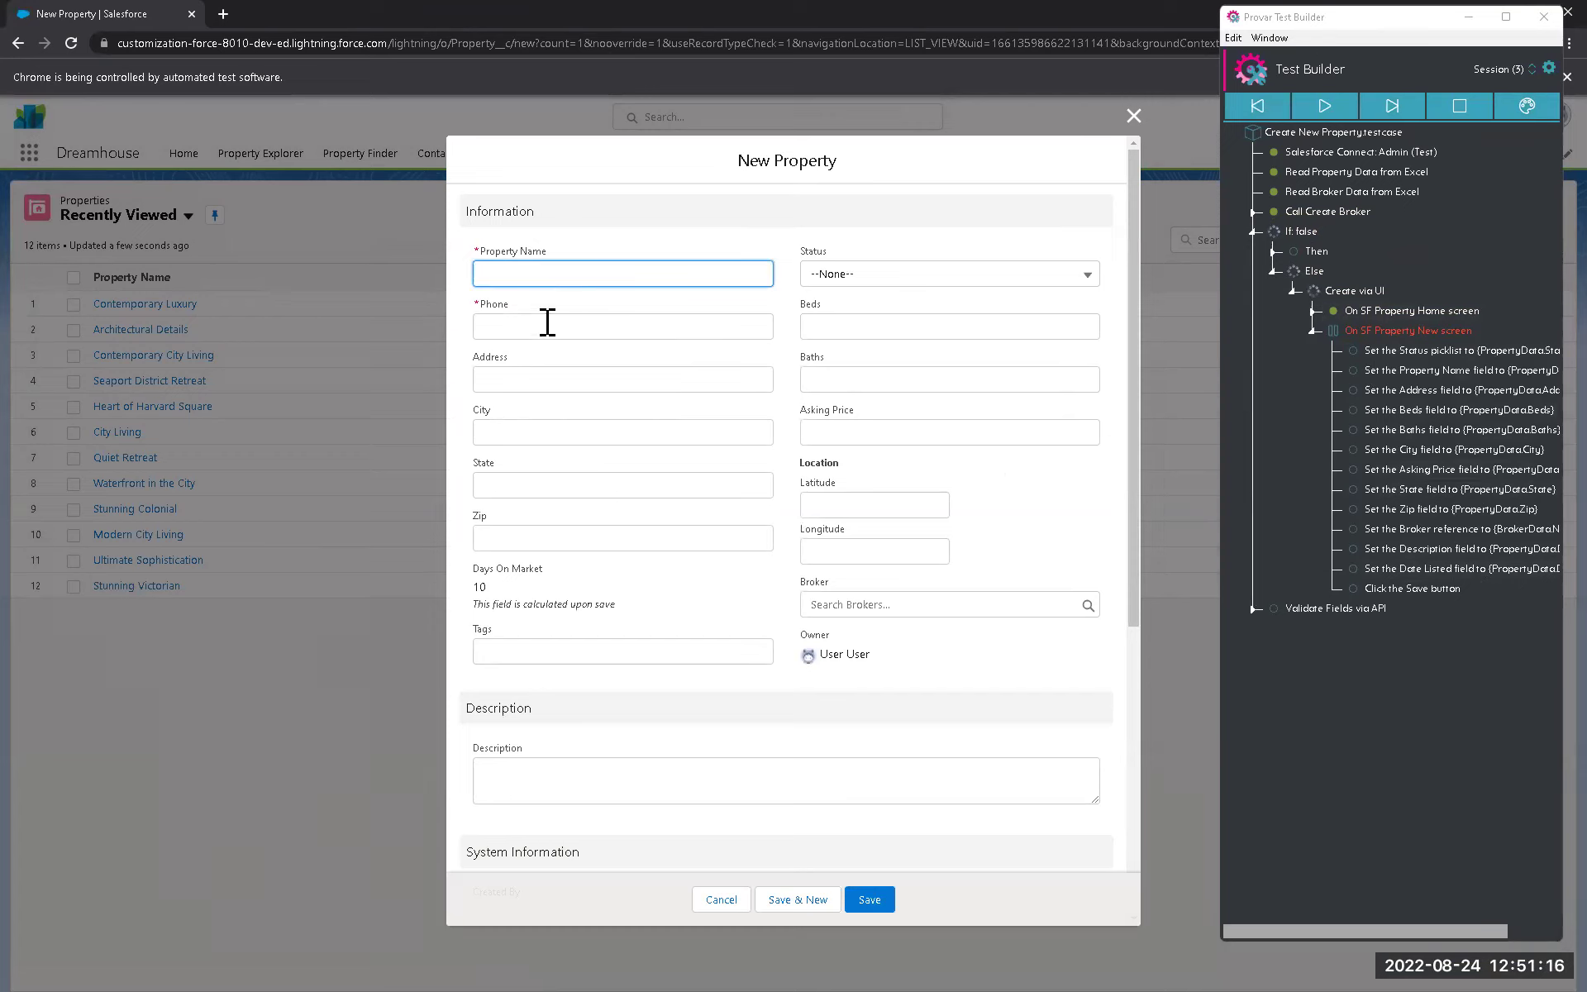
pyautogui.click(587, 327)
pyautogui.rightClick(586, 329)
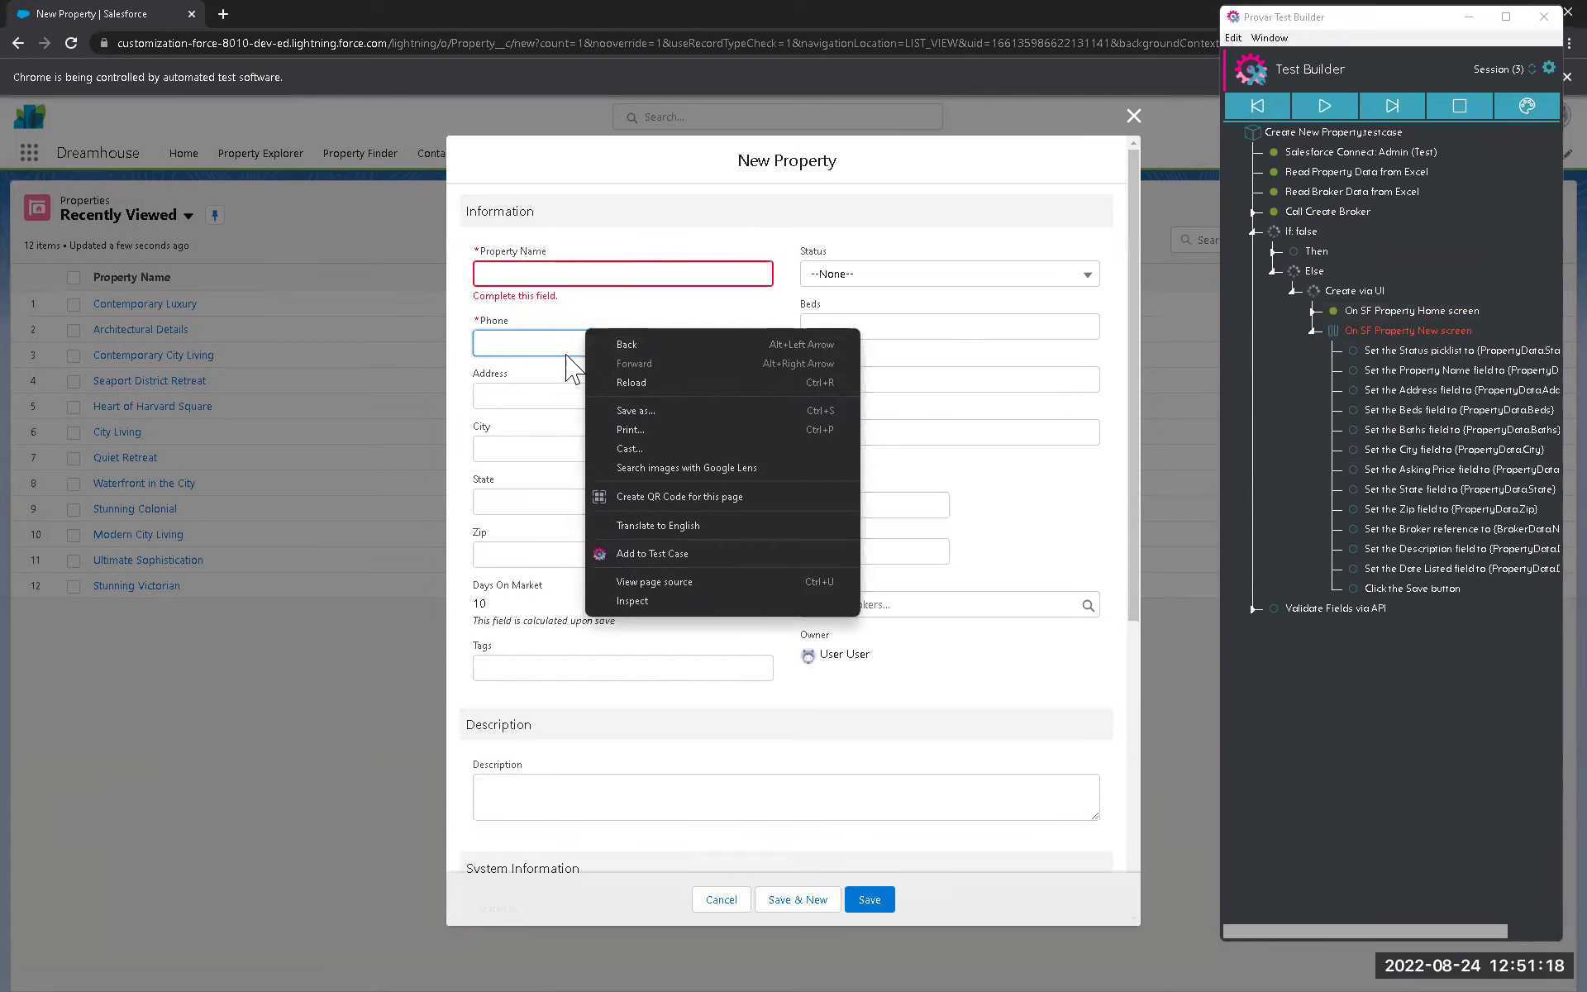
pyautogui.click(673, 556)
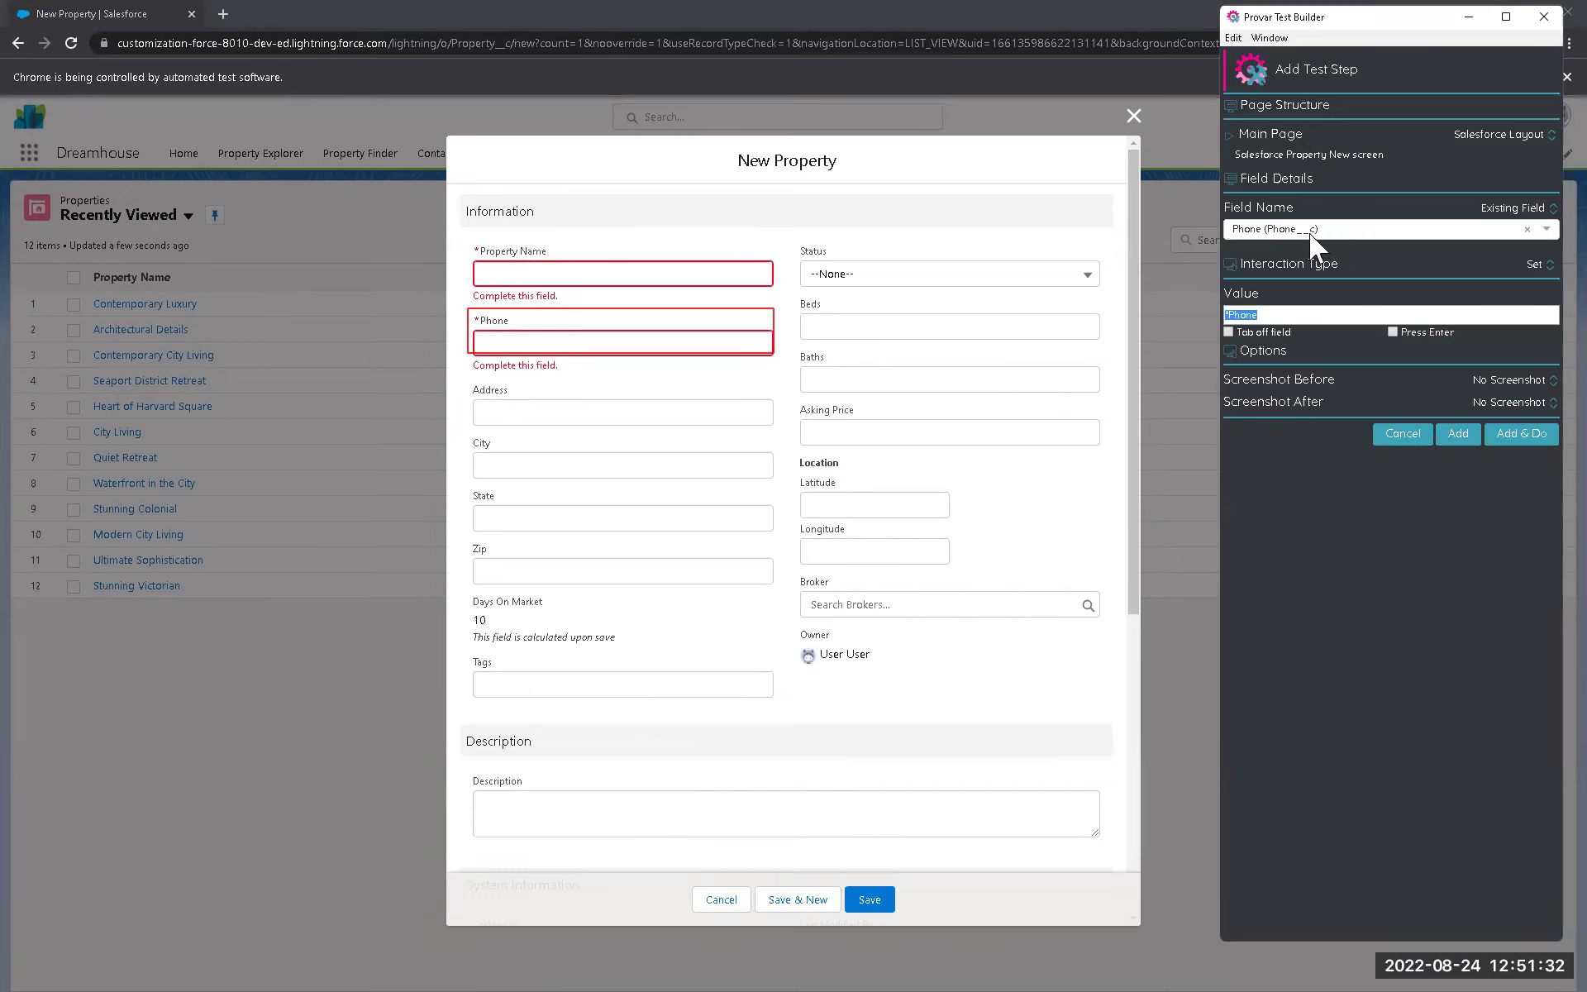
# Set the Phone step's value to {UniqueId(10, NUMERIC)}, then add the step to the test case and execute it.
pyautogui.click(1265, 312)
pyautogui.doubleClick(1288, 313)
pyautogui.hotkey('ctrl', 'space')
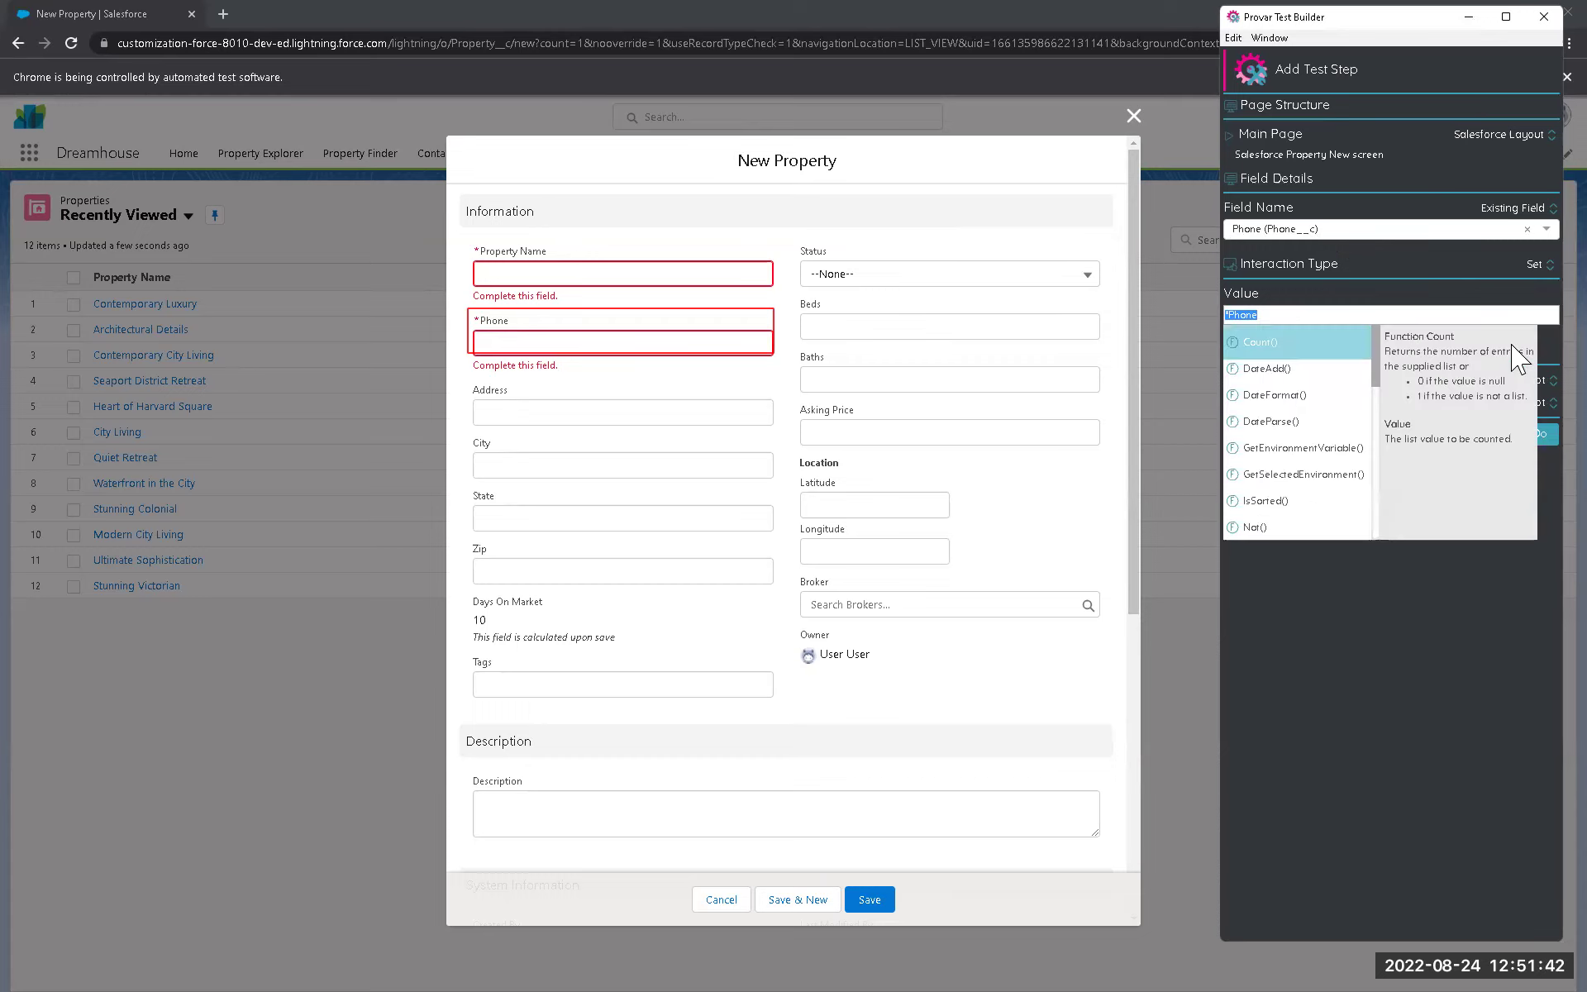
pyautogui.hotkey('ctrl', 'space')
pyautogui.press('Up')
pyautogui.press('Up')
pyautogui.press('Up')
pyautogui.press('Up')
pyautogui.press('Down')
pyautogui.press('Down')
pyautogui.press('Down')
pyautogui.press('Up')
pyautogui.press('Up')
pyautogui.press('Up')
pyautogui.press('Up')
pyautogui.press('Up')
pyautogui.press('Up')
pyautogui.press('Up')
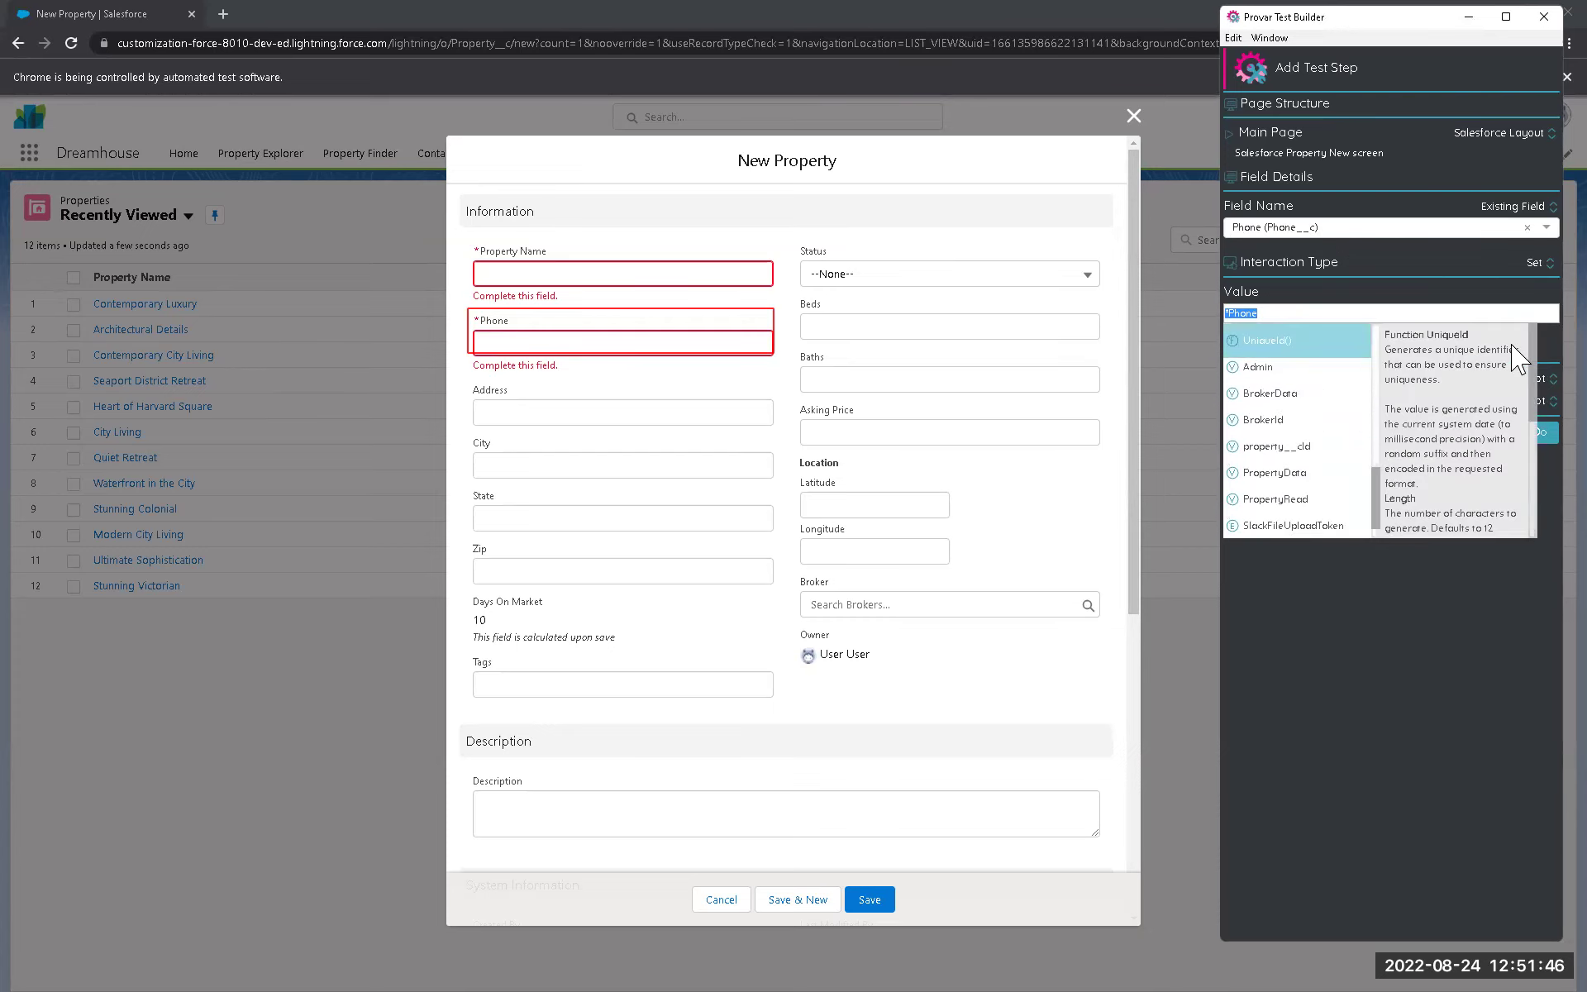
pyautogui.press('Return')
pyautogui.write('10, NUMERIC')
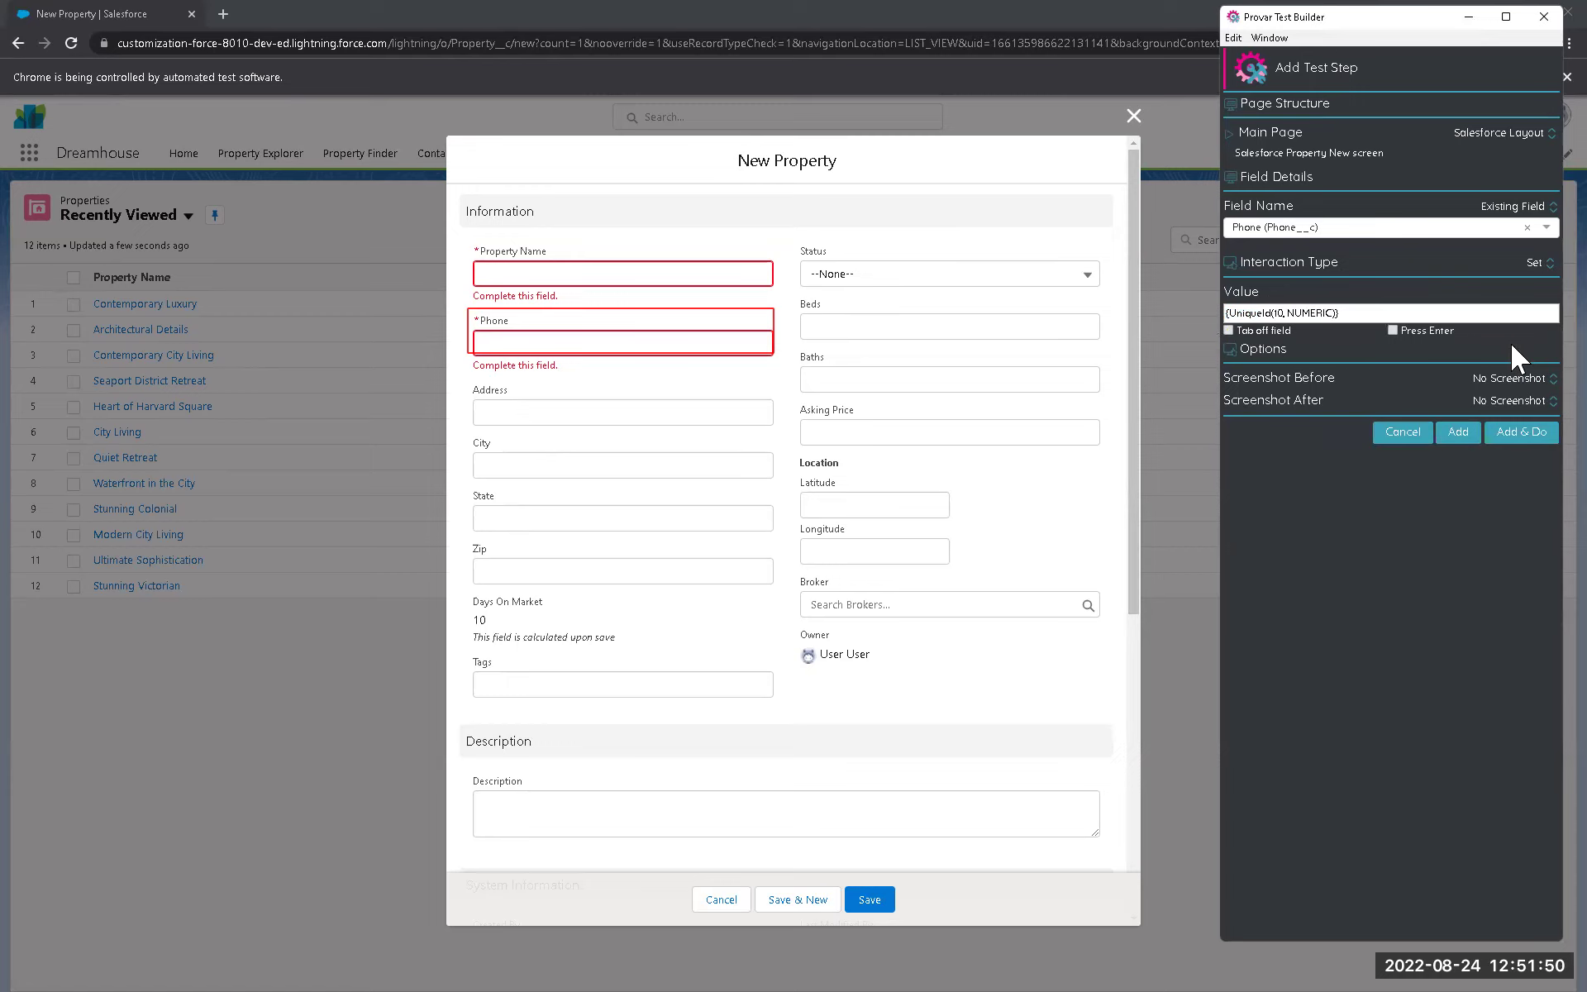
pyautogui.click(1524, 433)
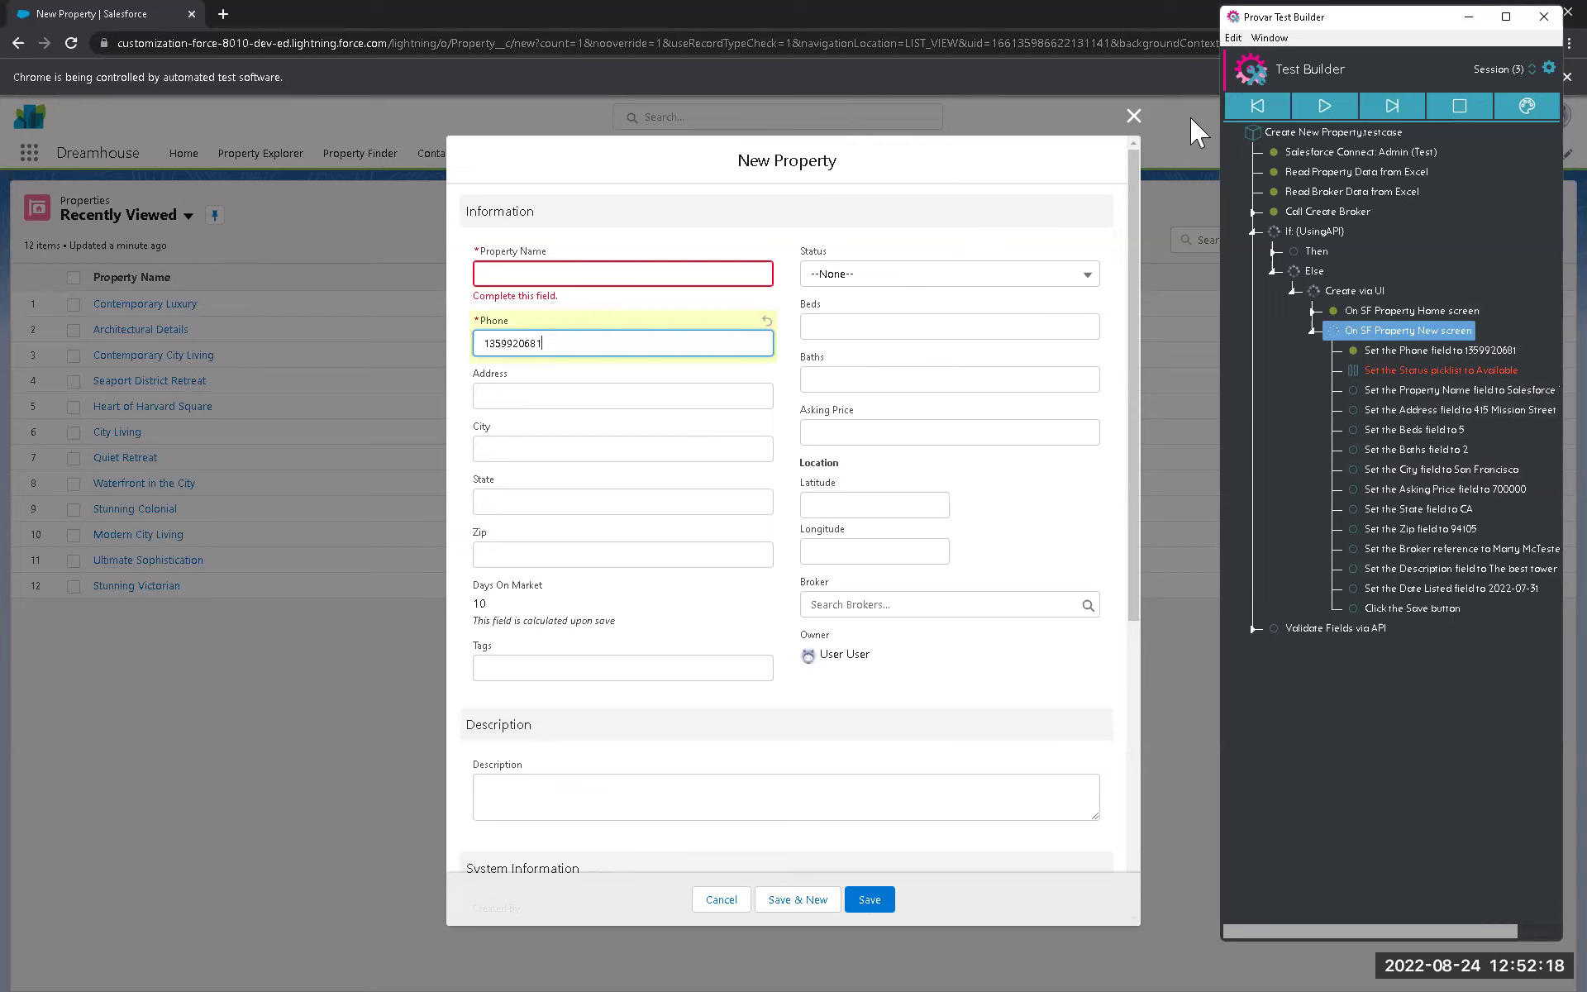
# Examine the Read Property Data from Excel and Read Broker Data from Excel steps in the test case.
pyautogui.click(1366, 175)
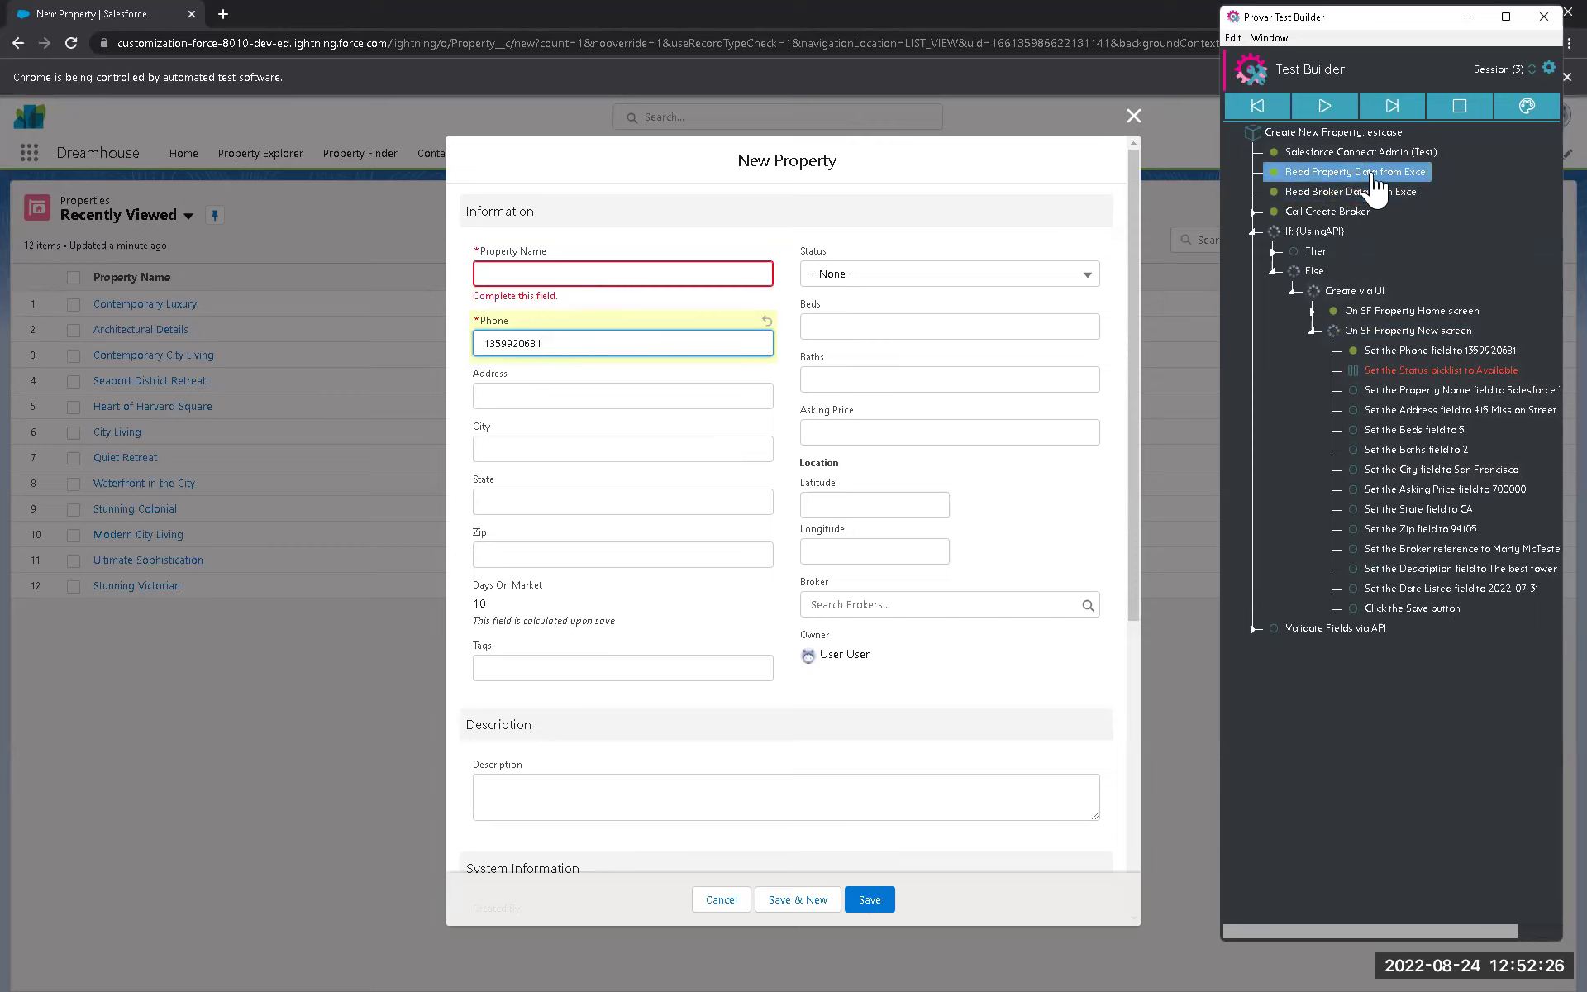
pyautogui.click(1396, 195)
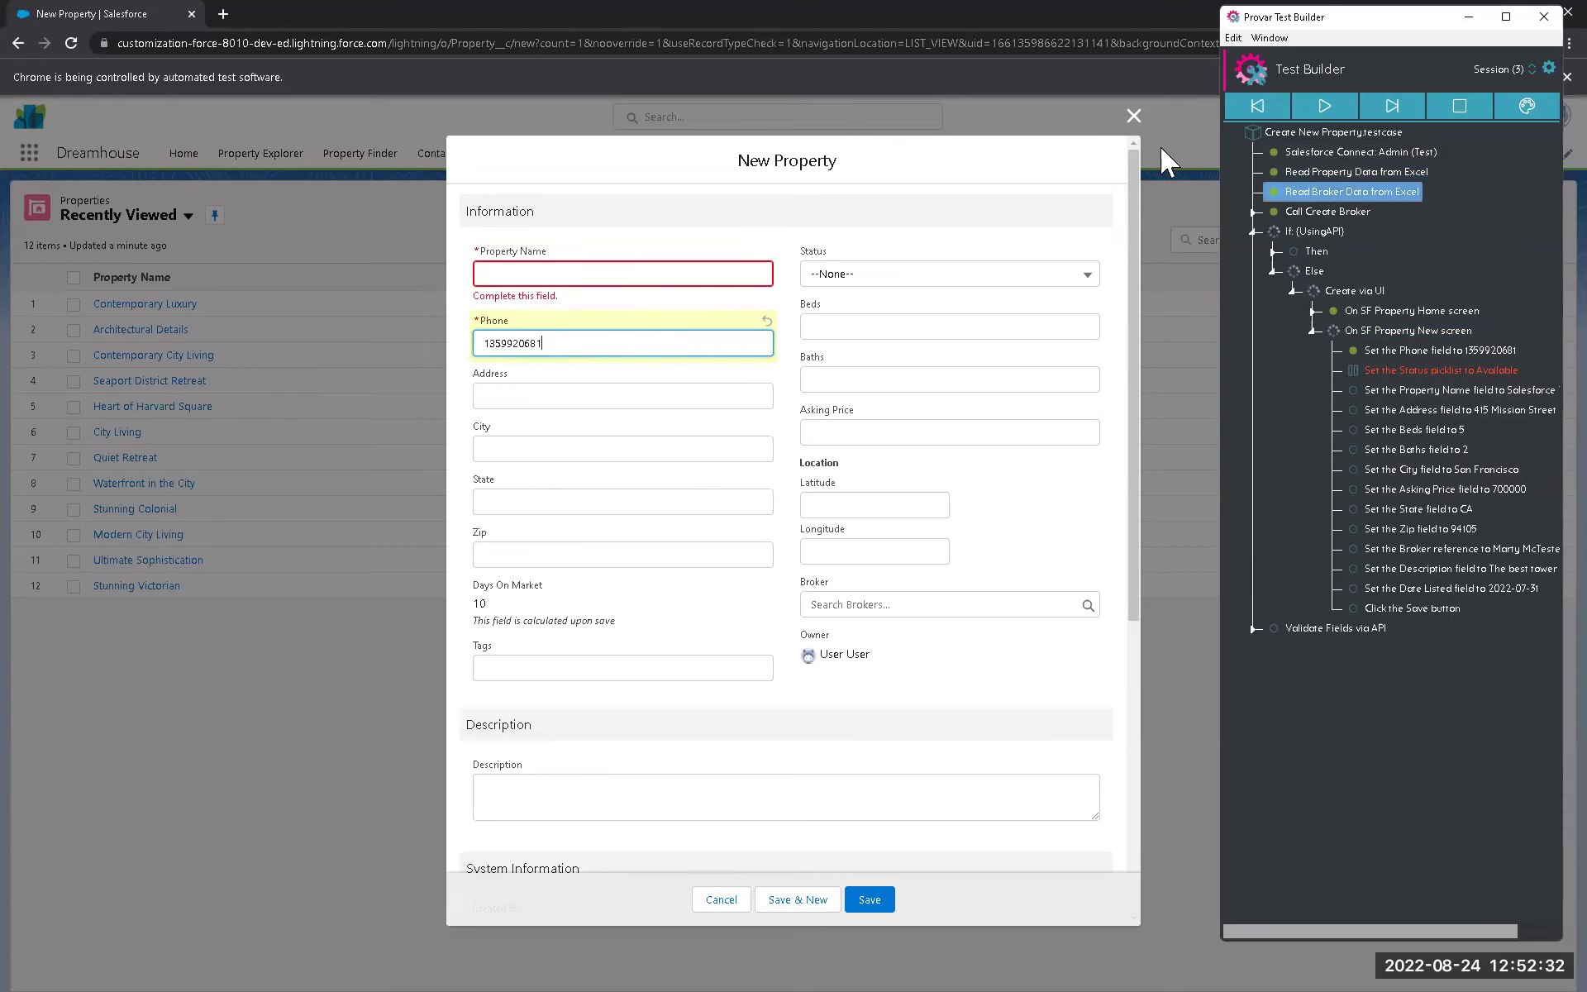
# Discard the unsaved New Property form and minimize the Test Builder window to return to the Provar project.
pyautogui.click(1133, 117)
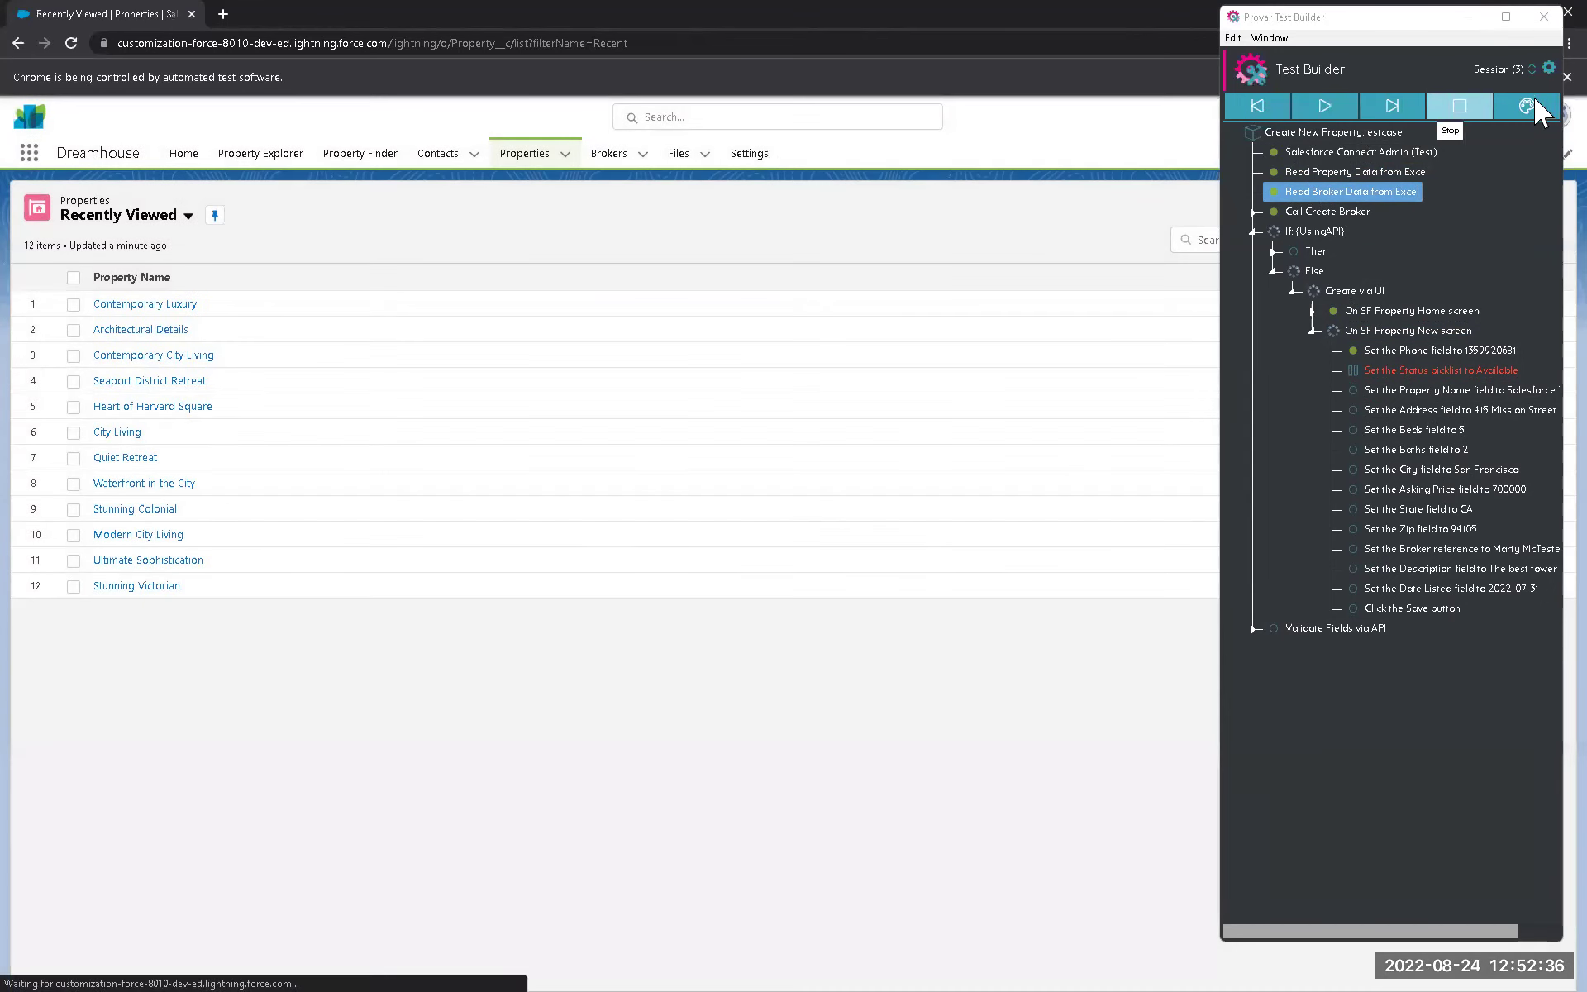
pyautogui.click(1476, 18)
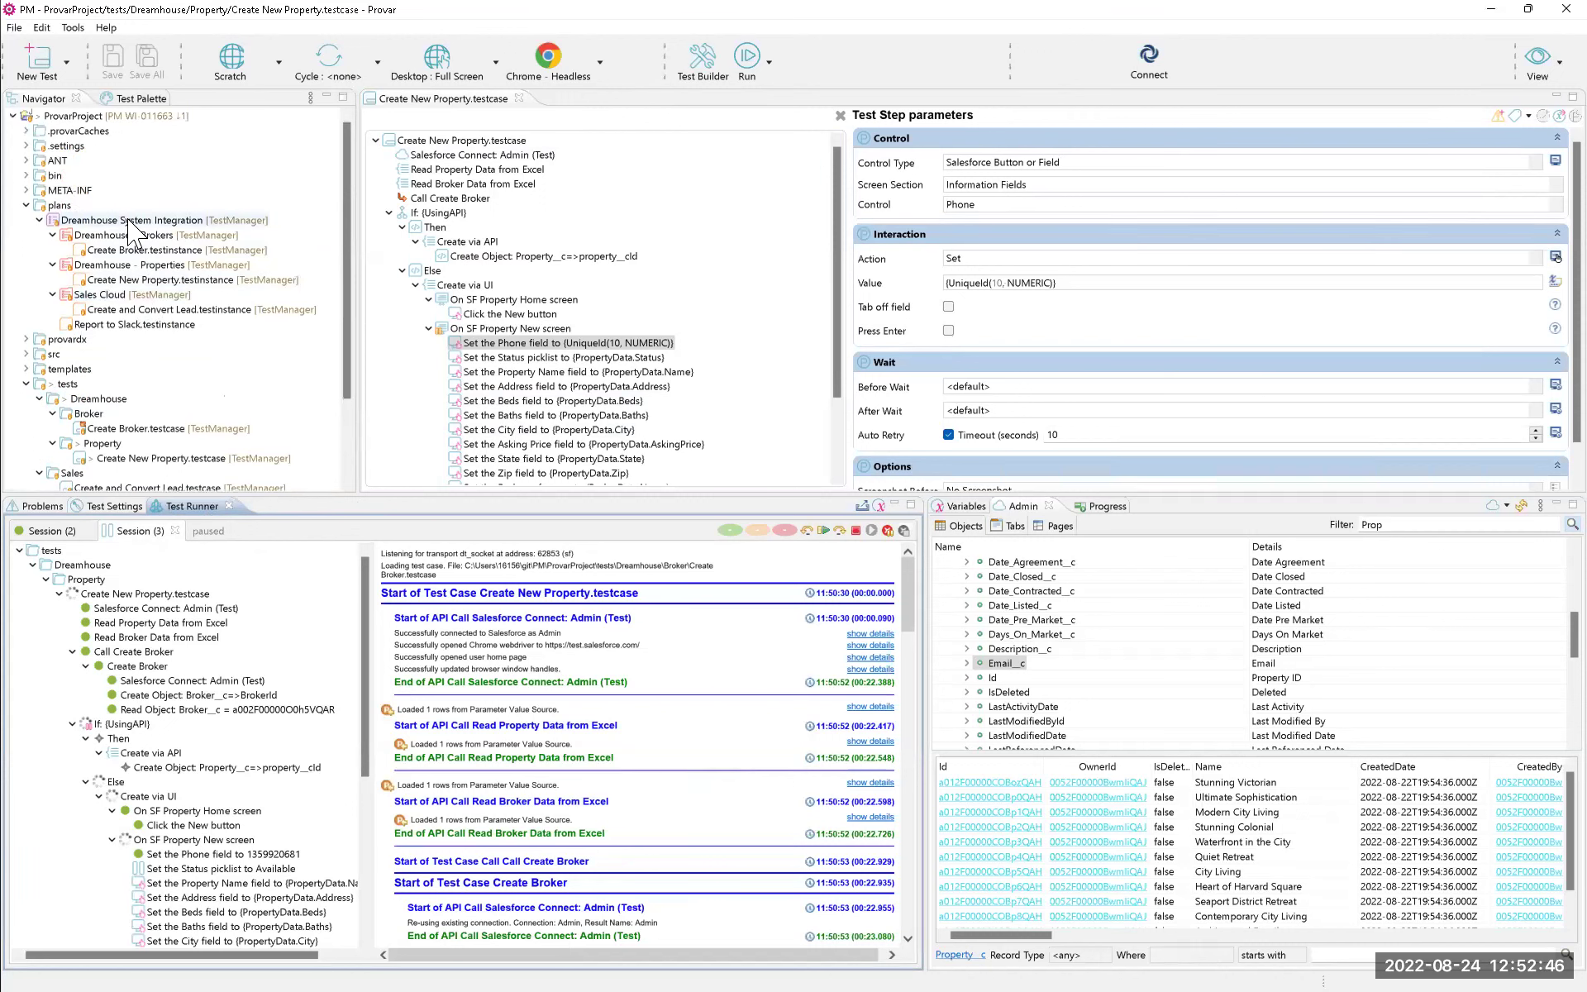
# Try to upload the Dreamhouse System Integration test plan to Provar Manager.
pyautogui.click(130, 221)
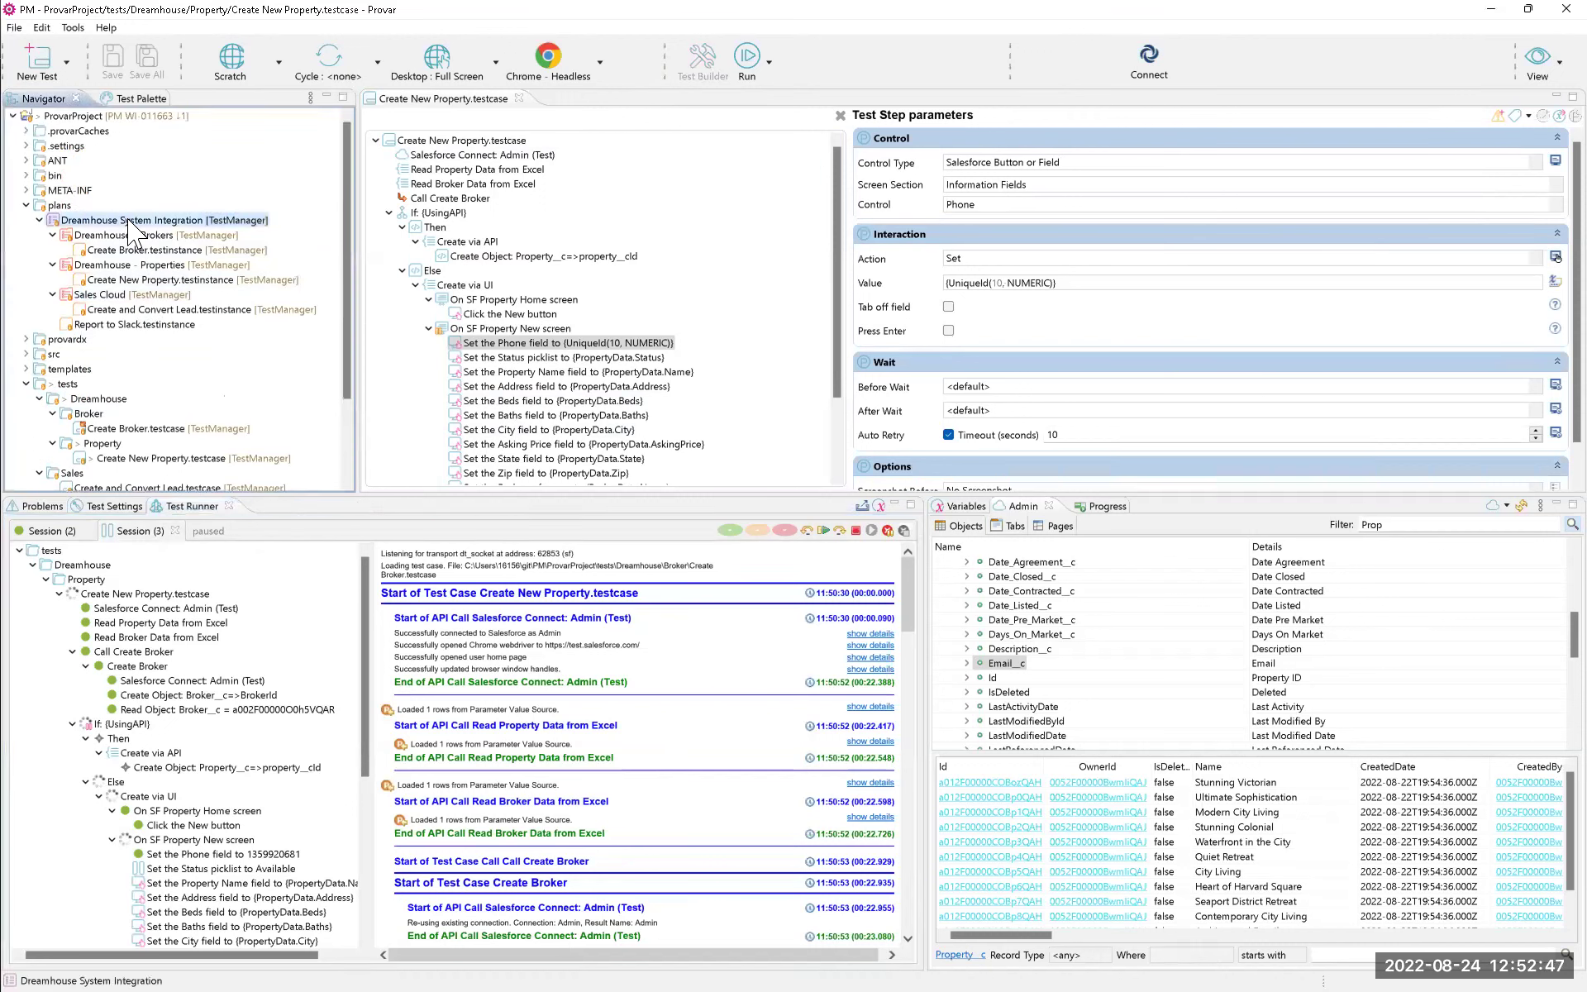
pyautogui.rightClick(128, 222)
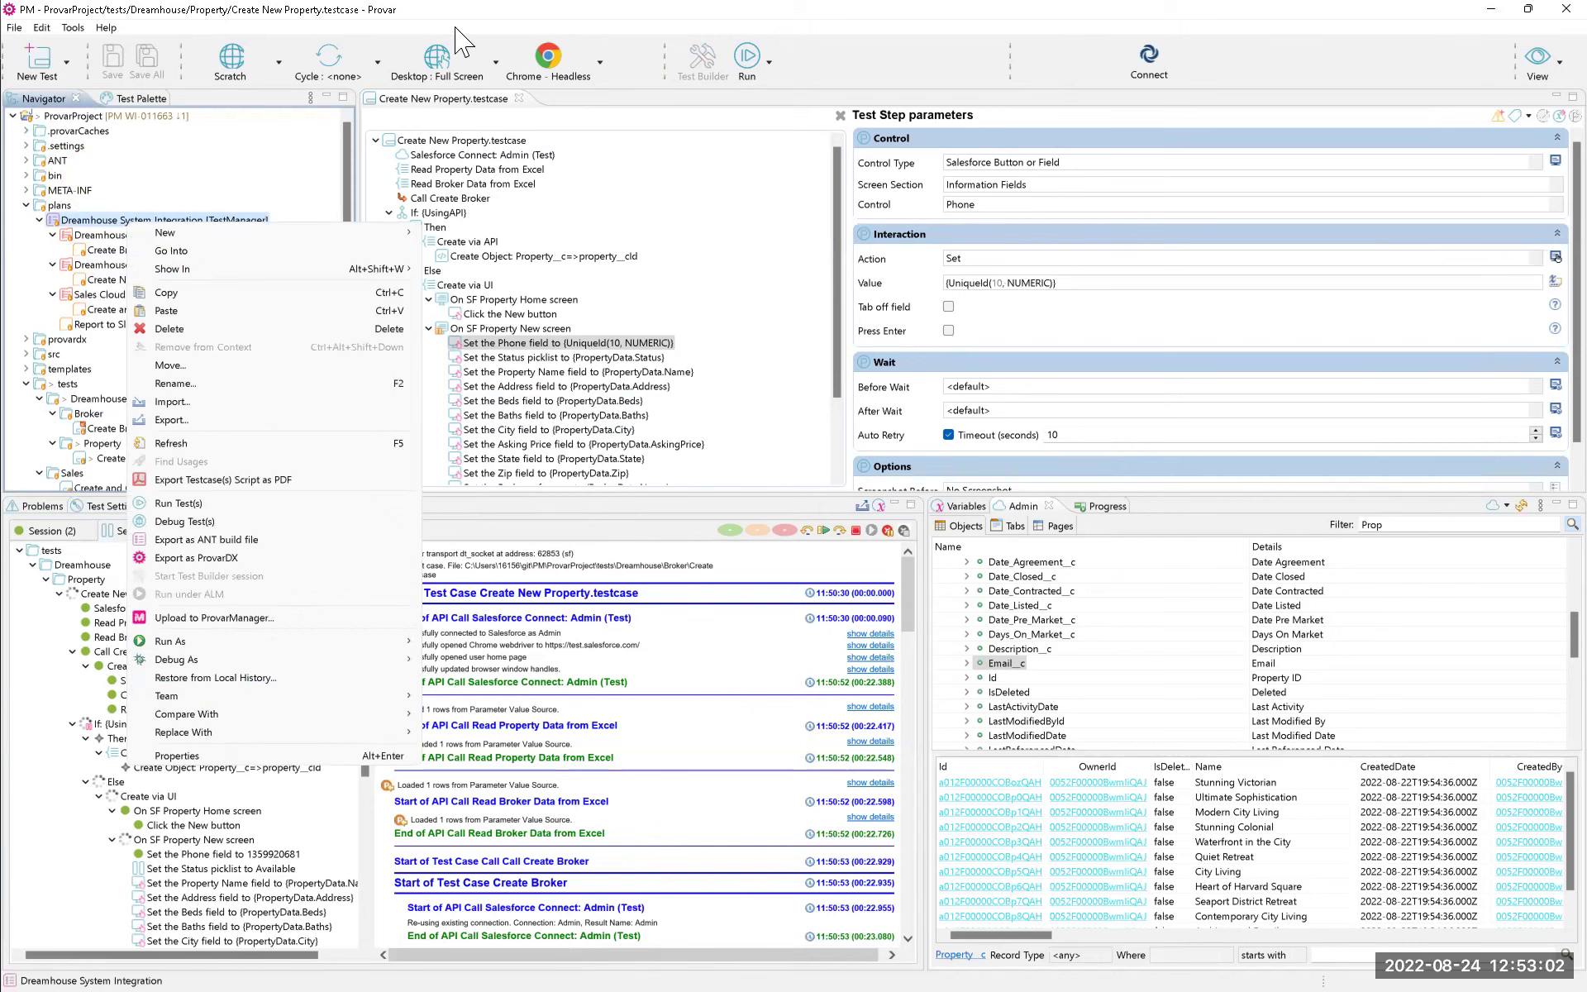
pyautogui.click(220, 620)
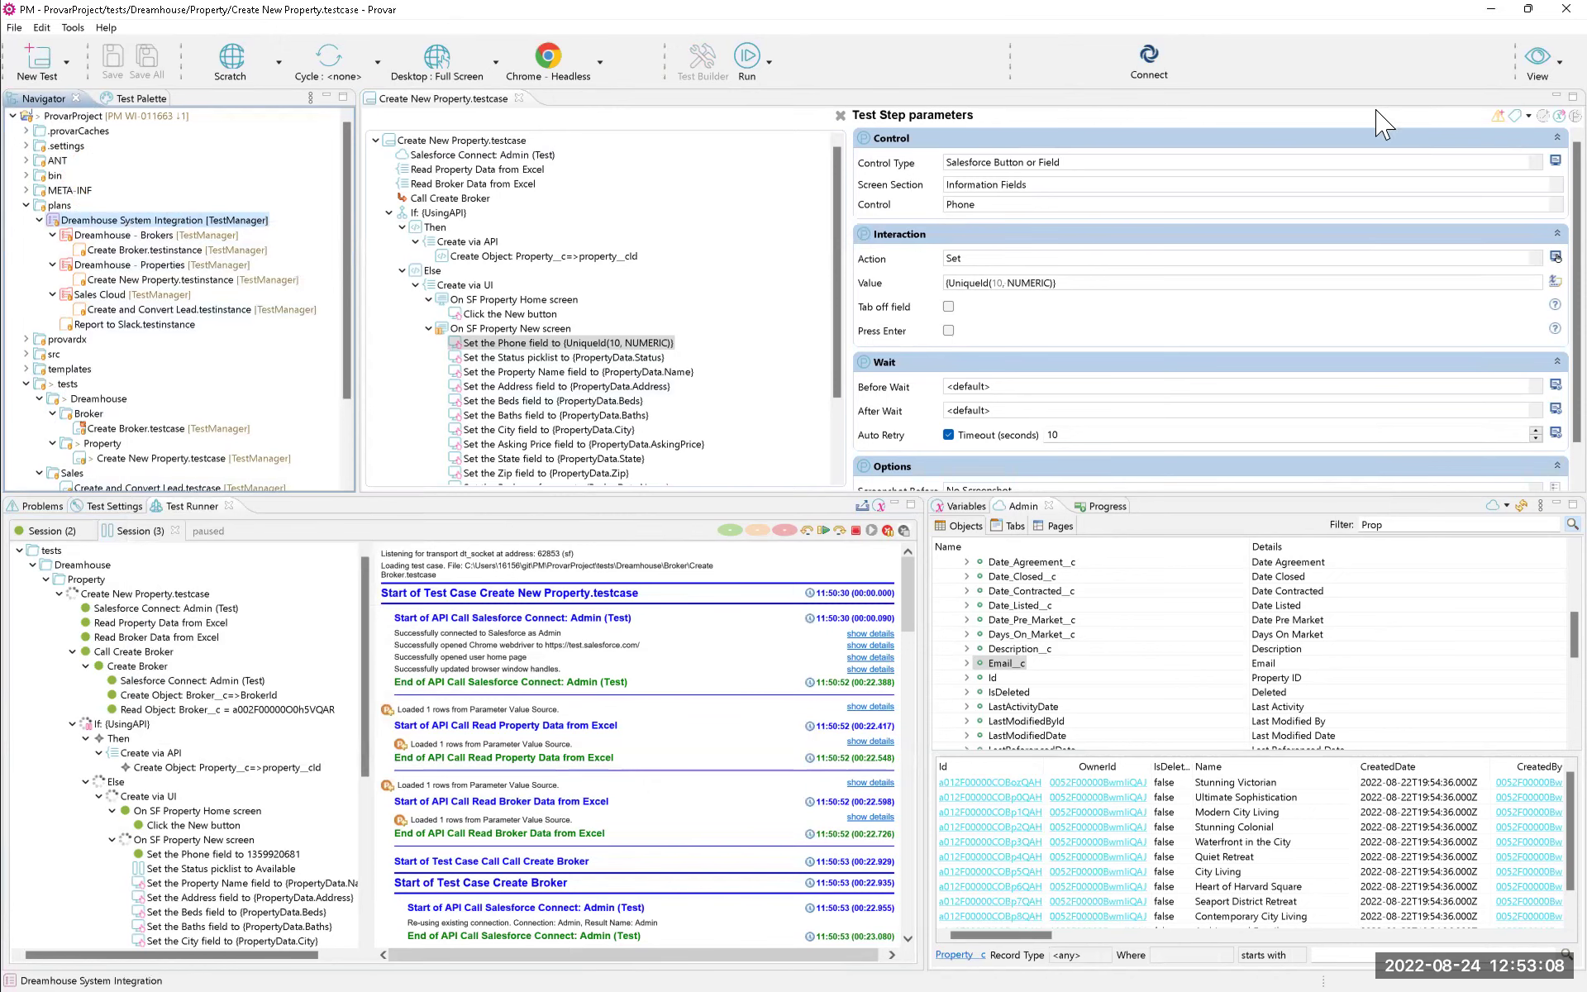
# Switch to the browser, refresh the Test Plans's Daily Test Executions report and examine the newest test cycles for each environment.
pyautogui.click(1491, 10)
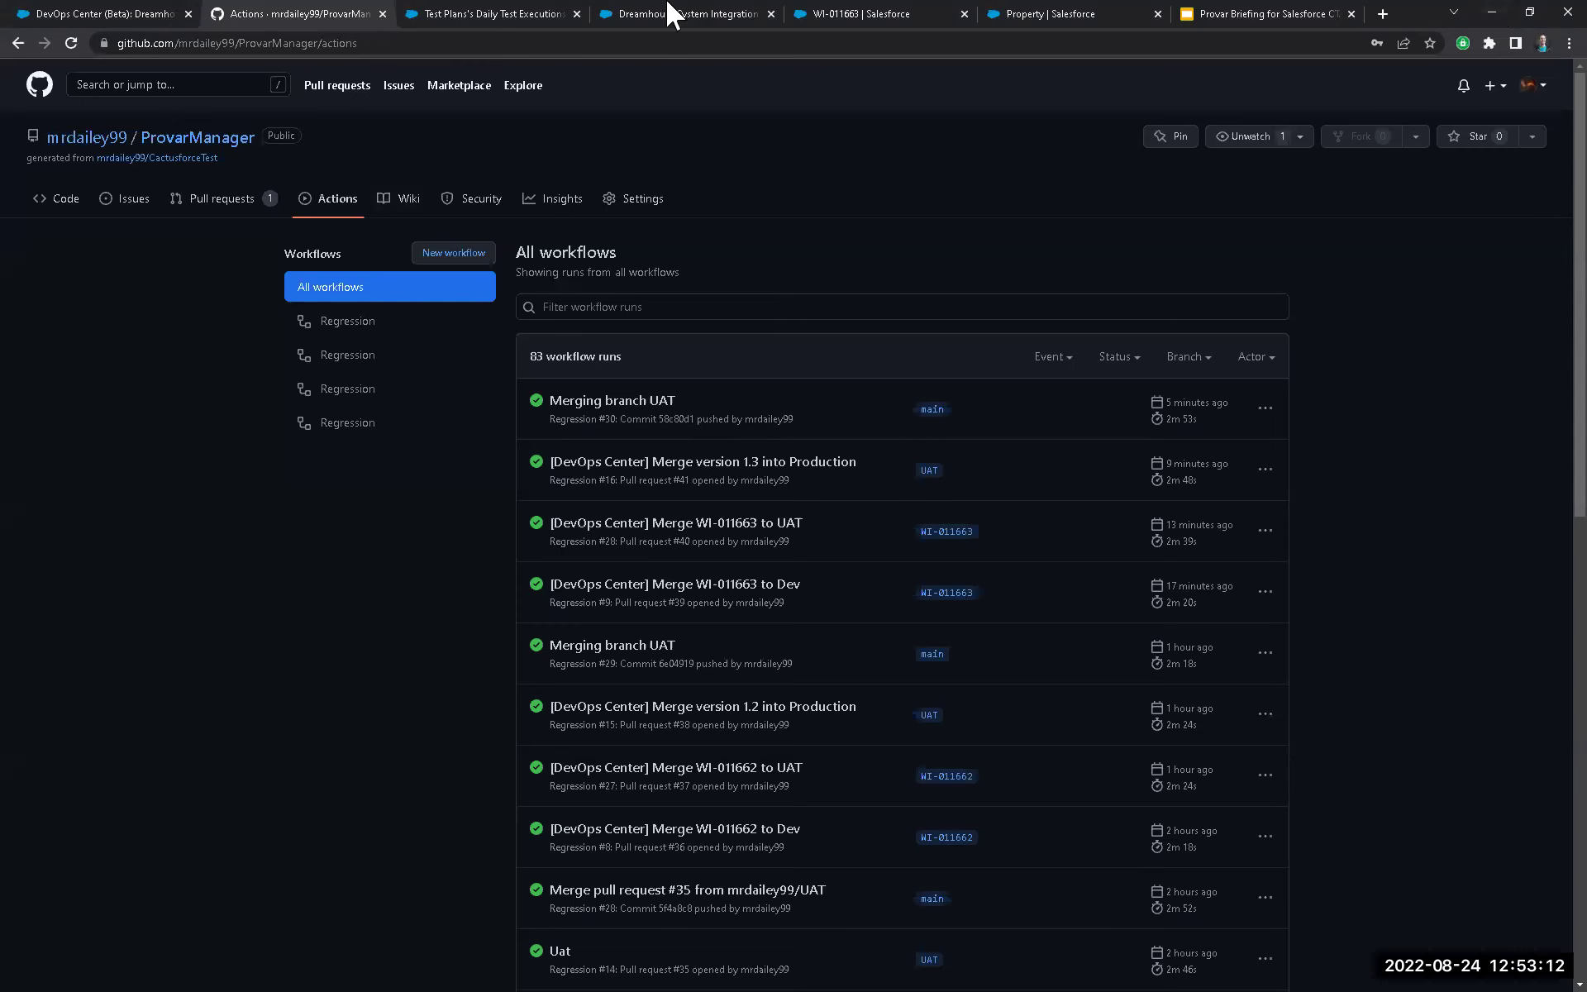
pyautogui.click(516, 14)
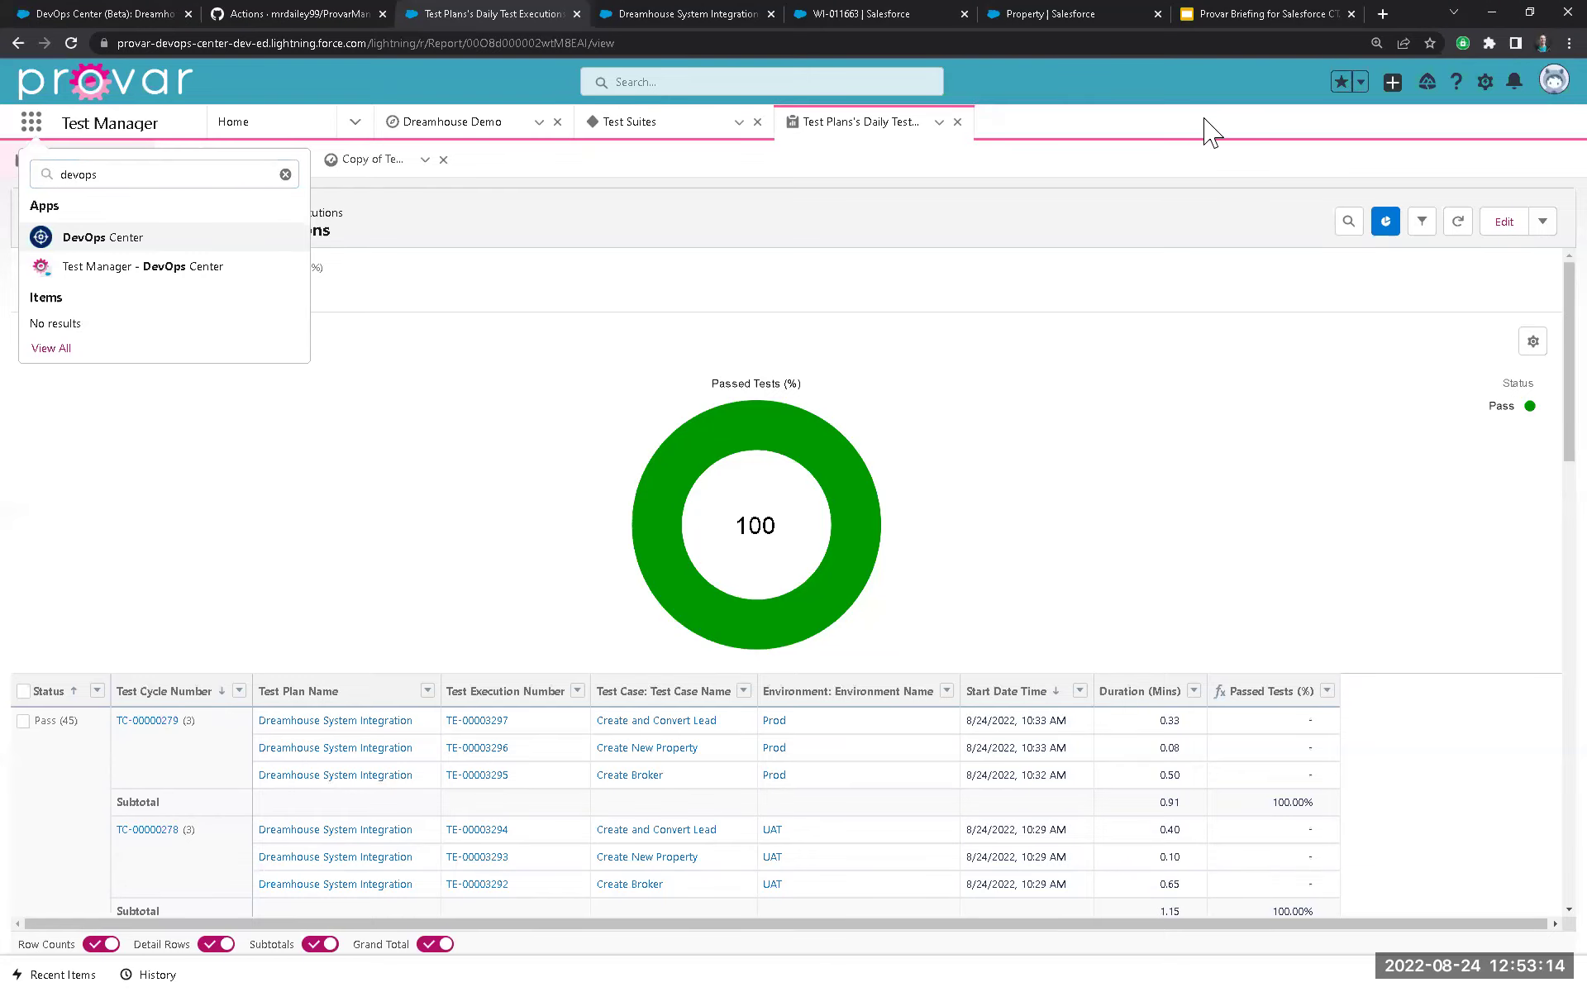
pyautogui.click(1458, 221)
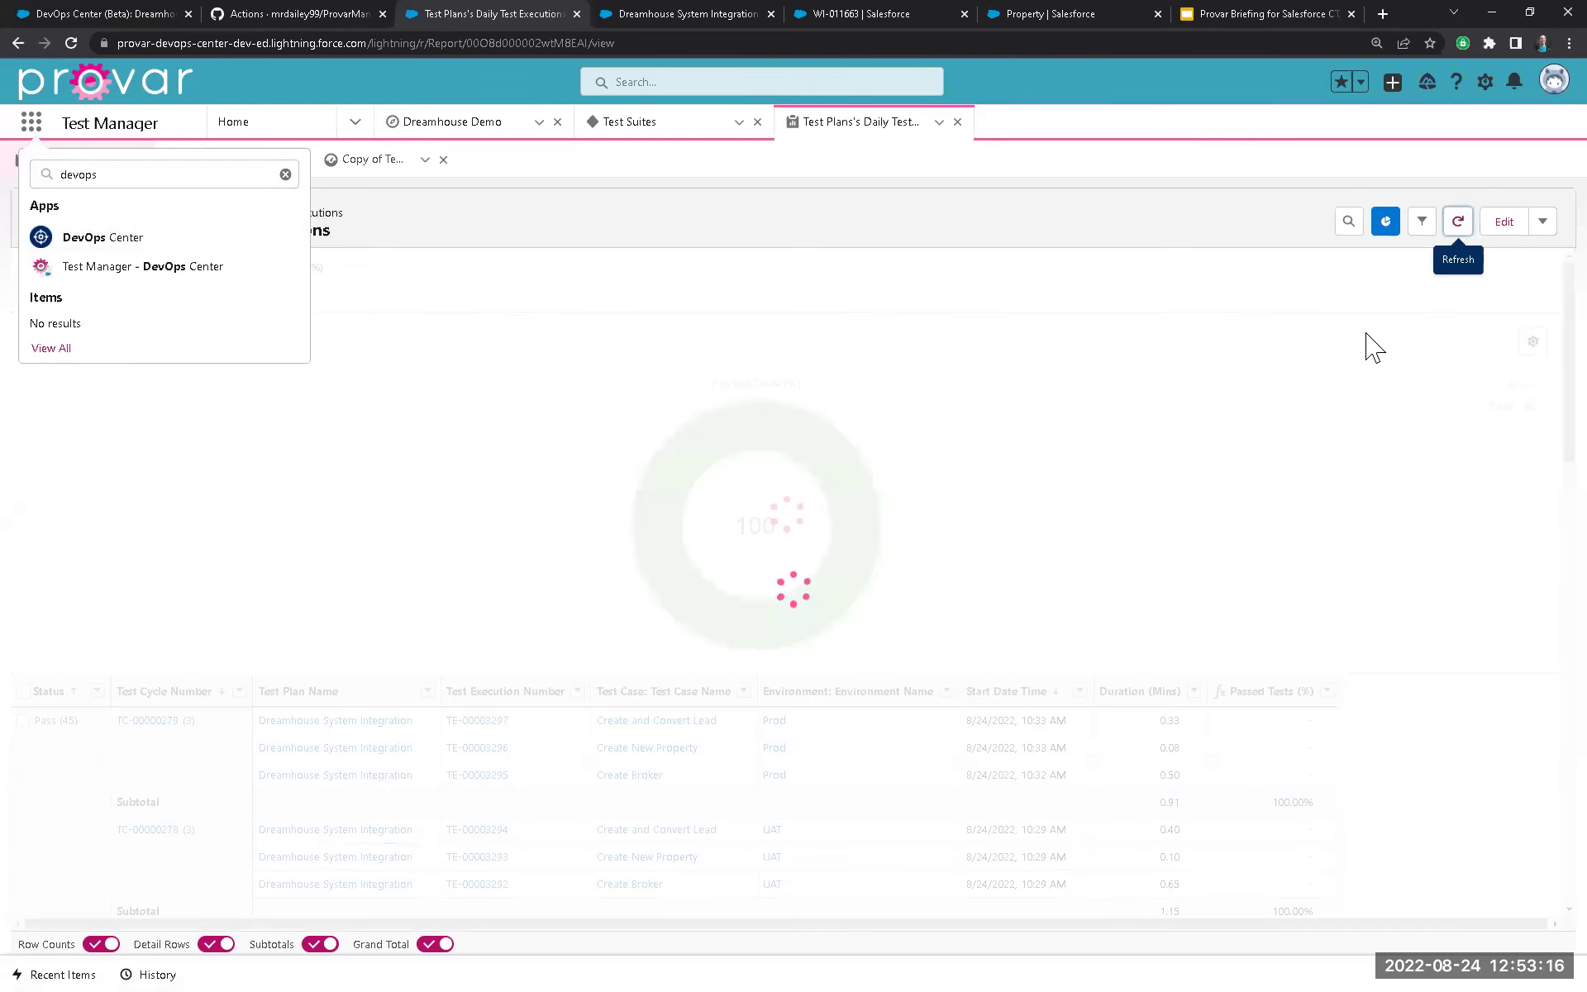
pyautogui.scroll(-1, 825, 685)
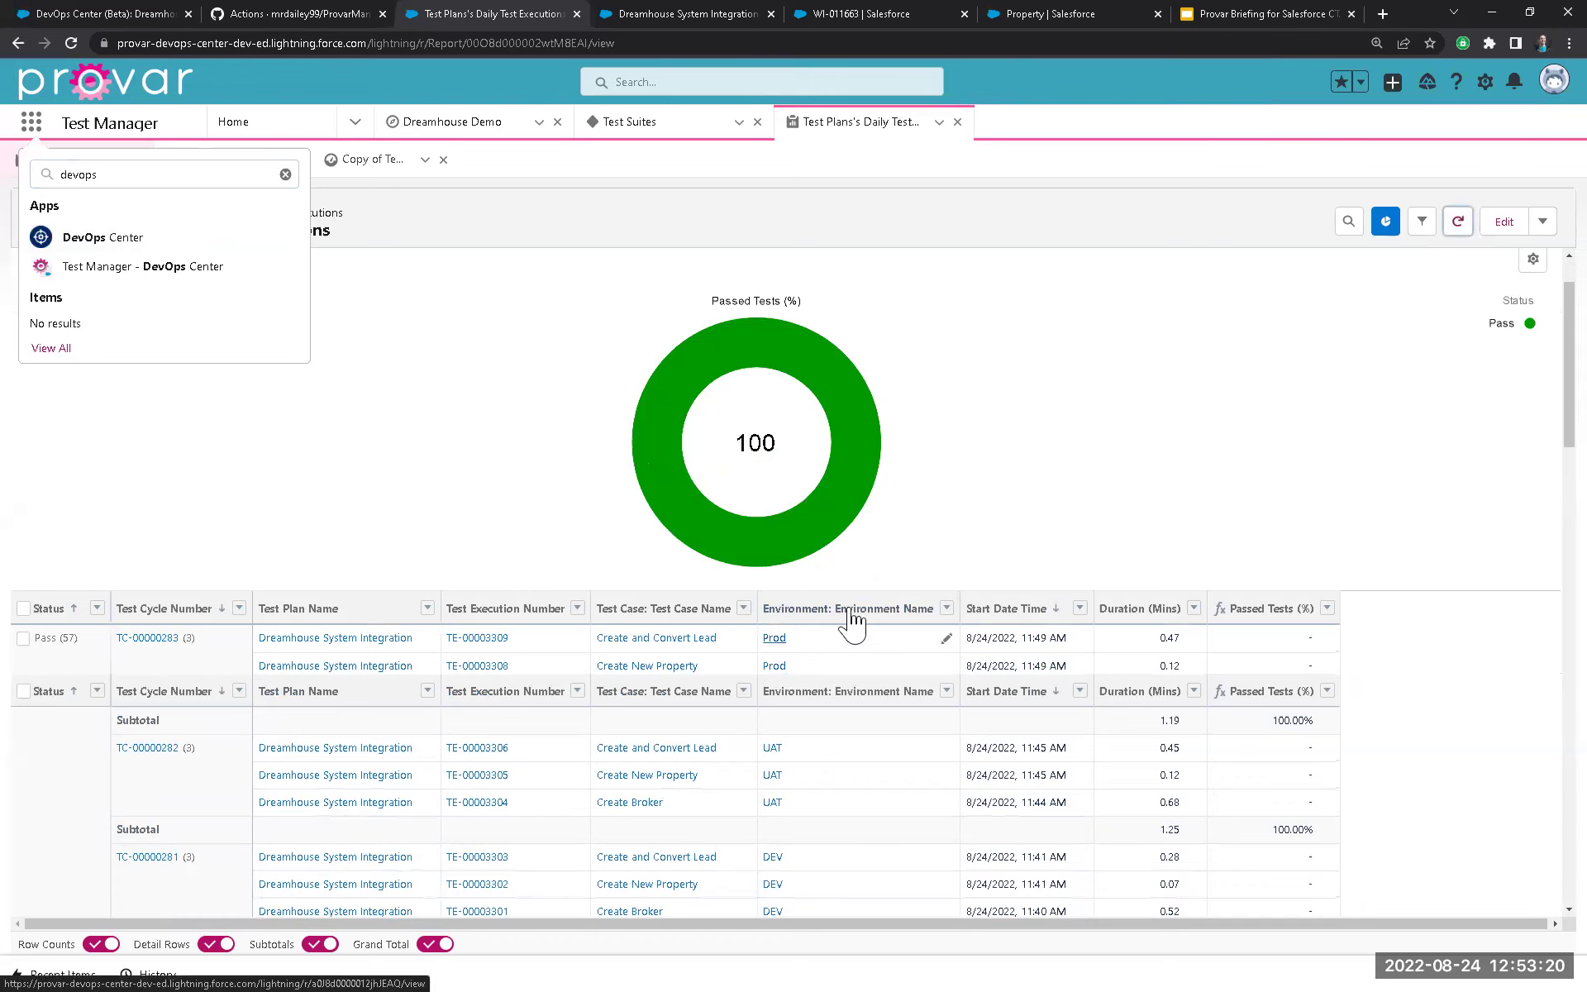
pyautogui.scroll(-2, 827, 616)
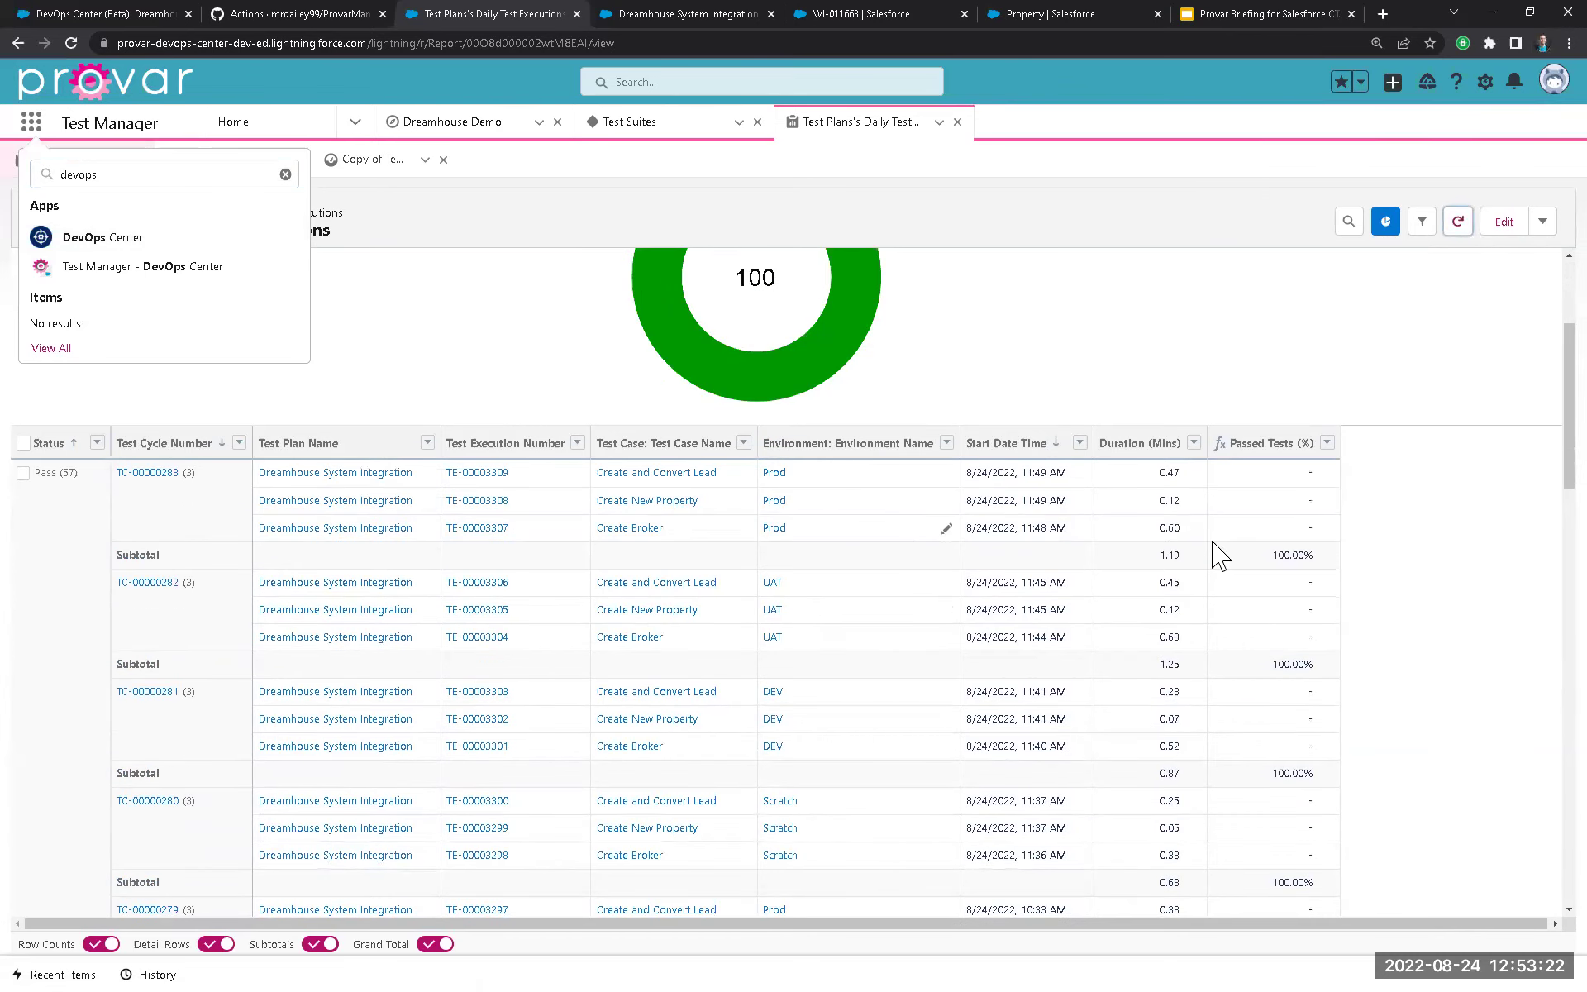
# View the Dreamhouse Demo pipeline's environments in DevOps Center and reopen work item WI-011663 in Test Manager to check its state.
pyautogui.click(132, 12)
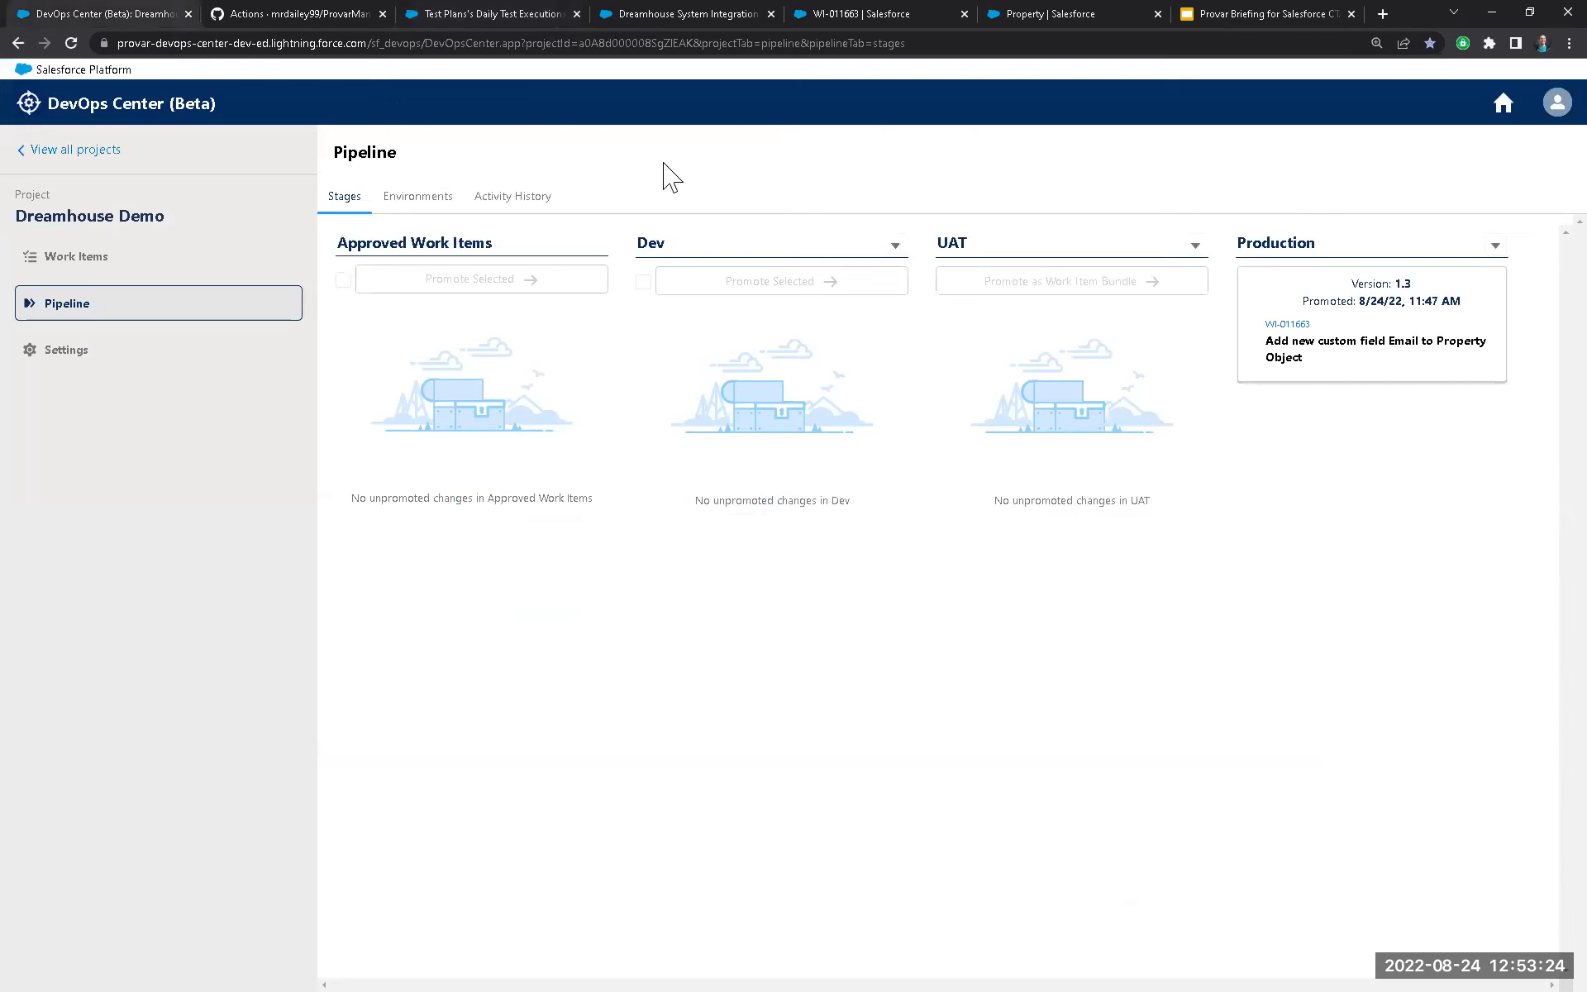
pyautogui.click(401, 211)
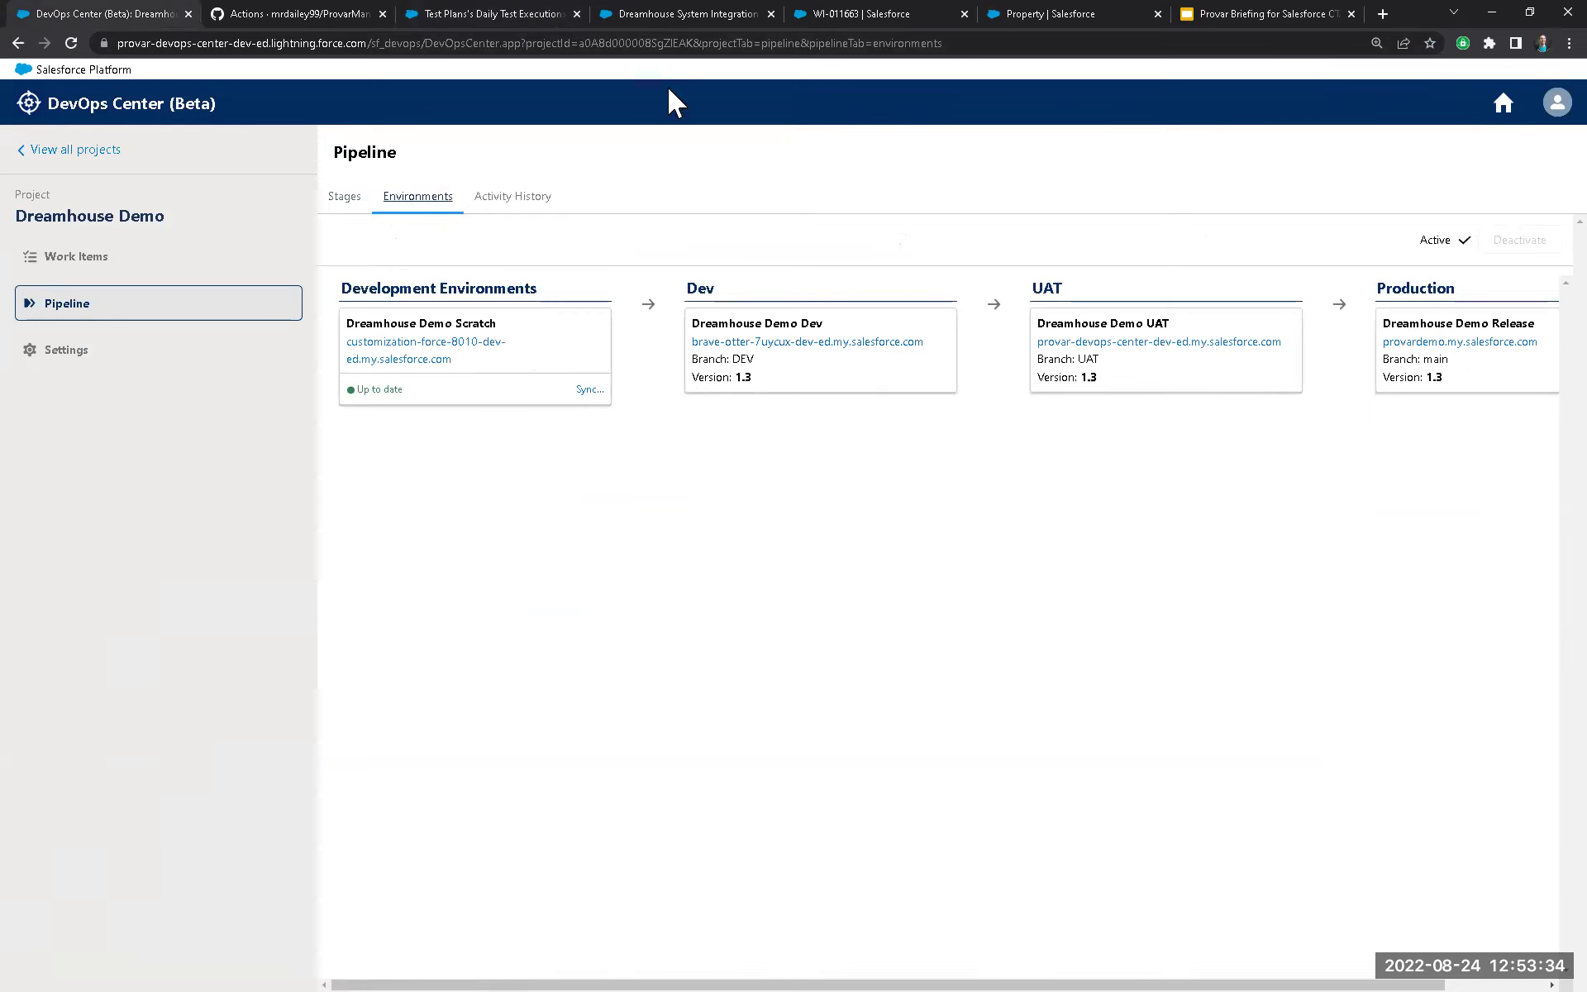
pyautogui.click(844, 11)
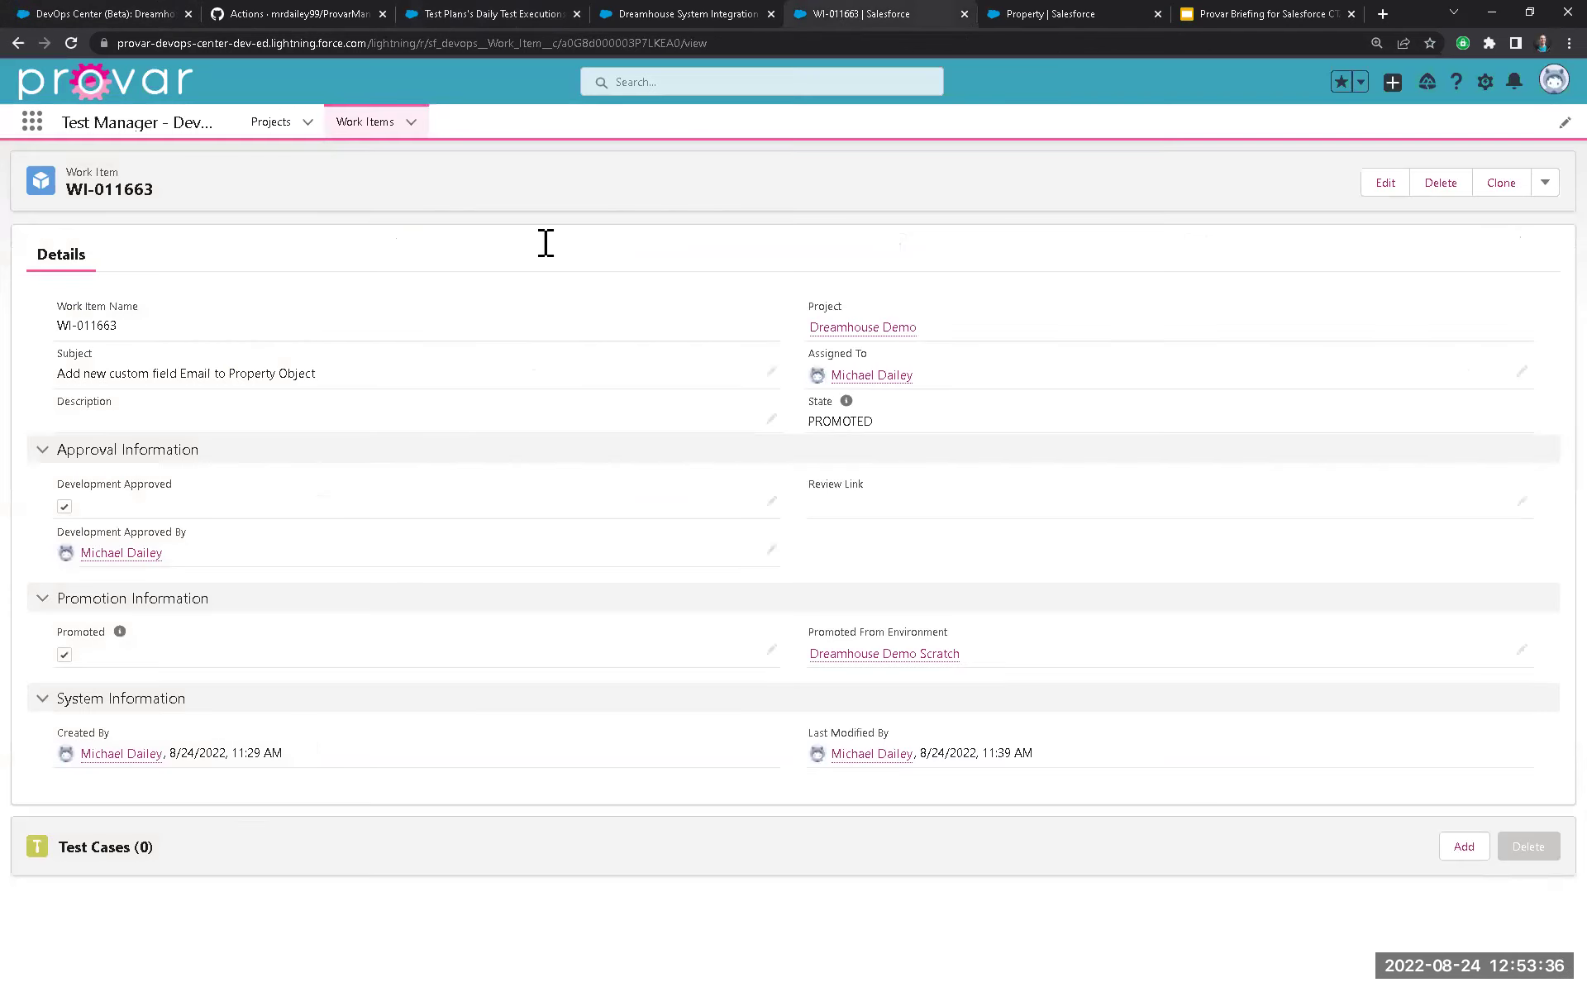
pyautogui.click(361, 132)
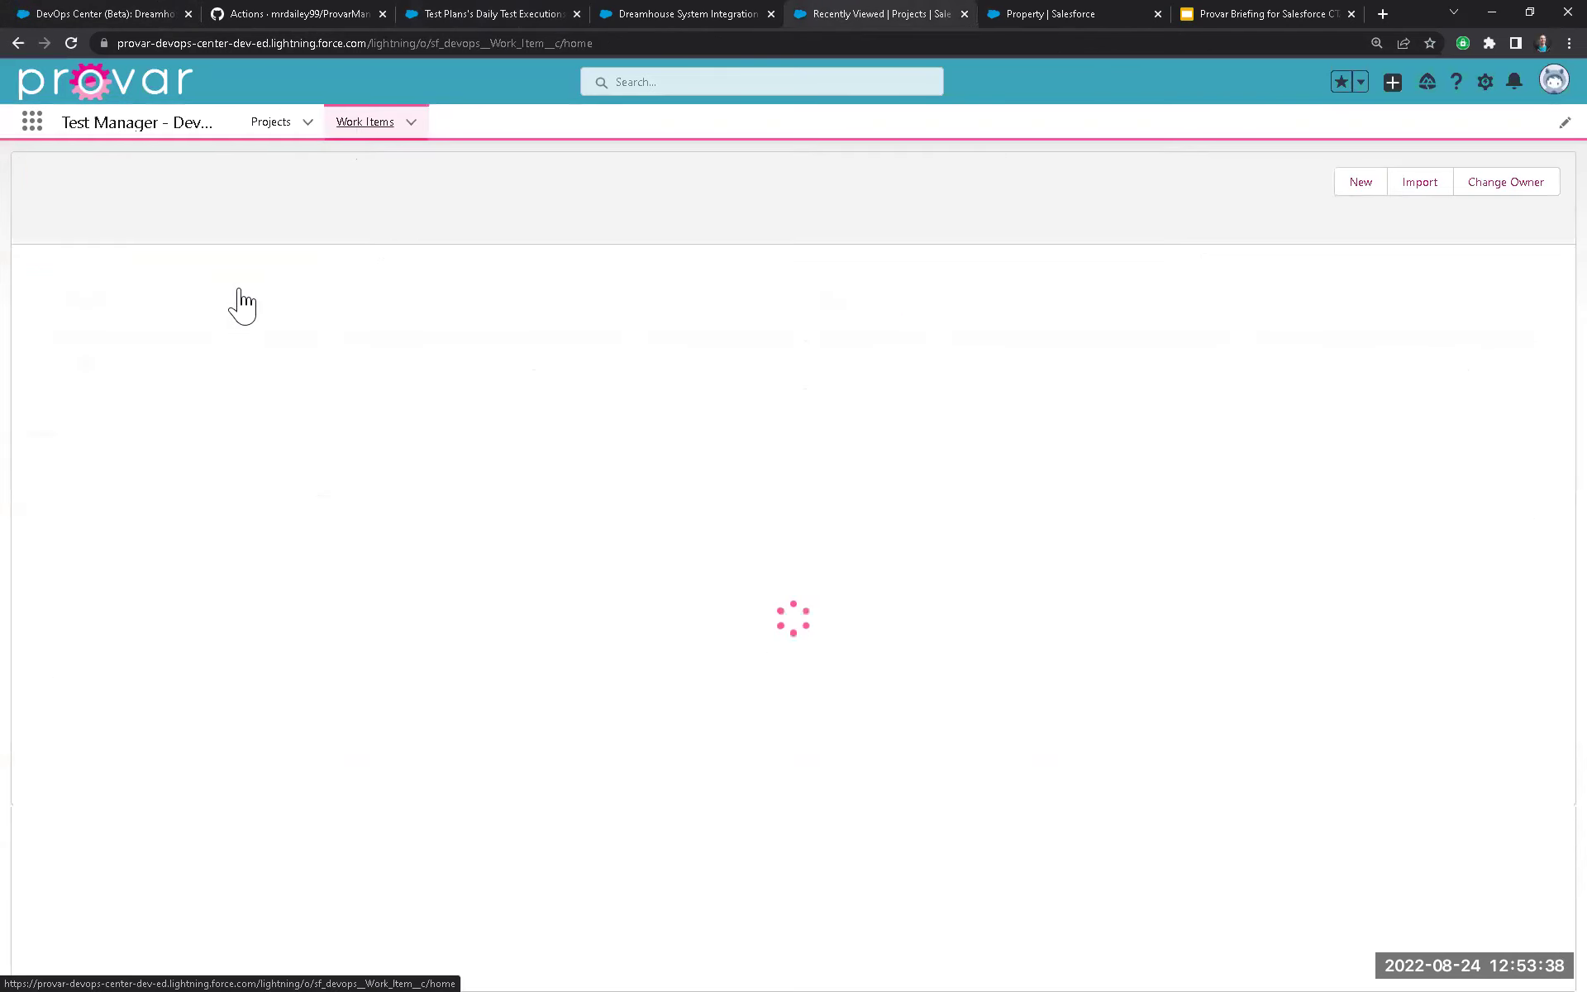
pyautogui.click(103, 288)
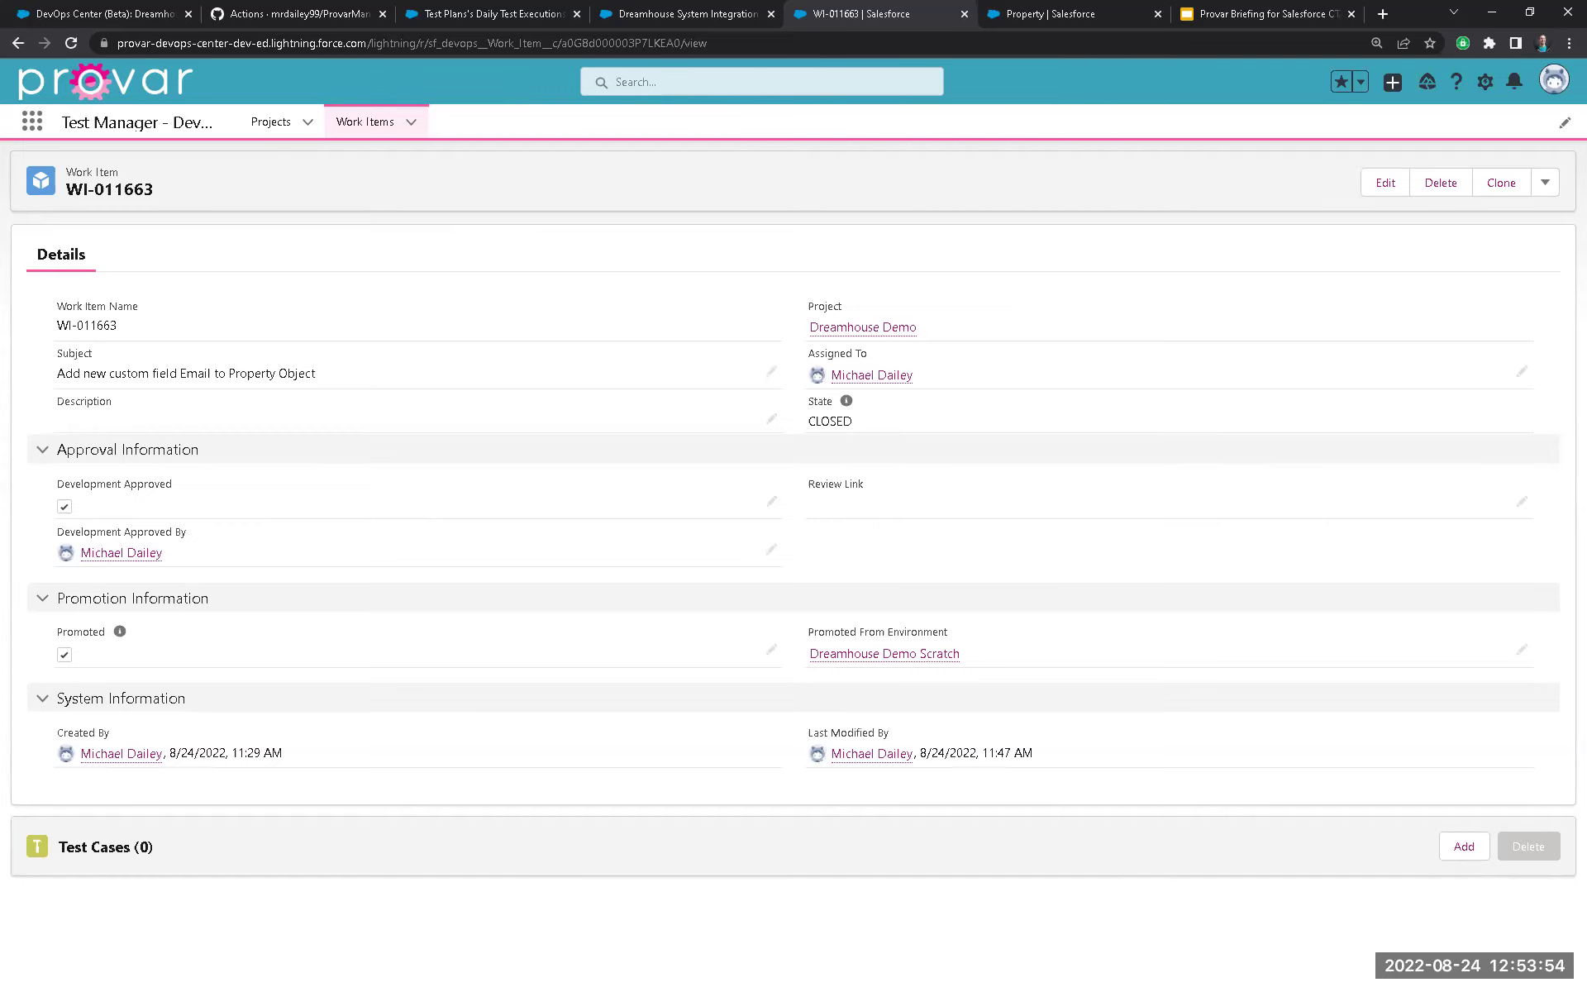
# Switch back to Provar, enlarge the test case editor area and select ProvarProject in the project tree.
pyautogui.hotkey('alt', 'Tab')
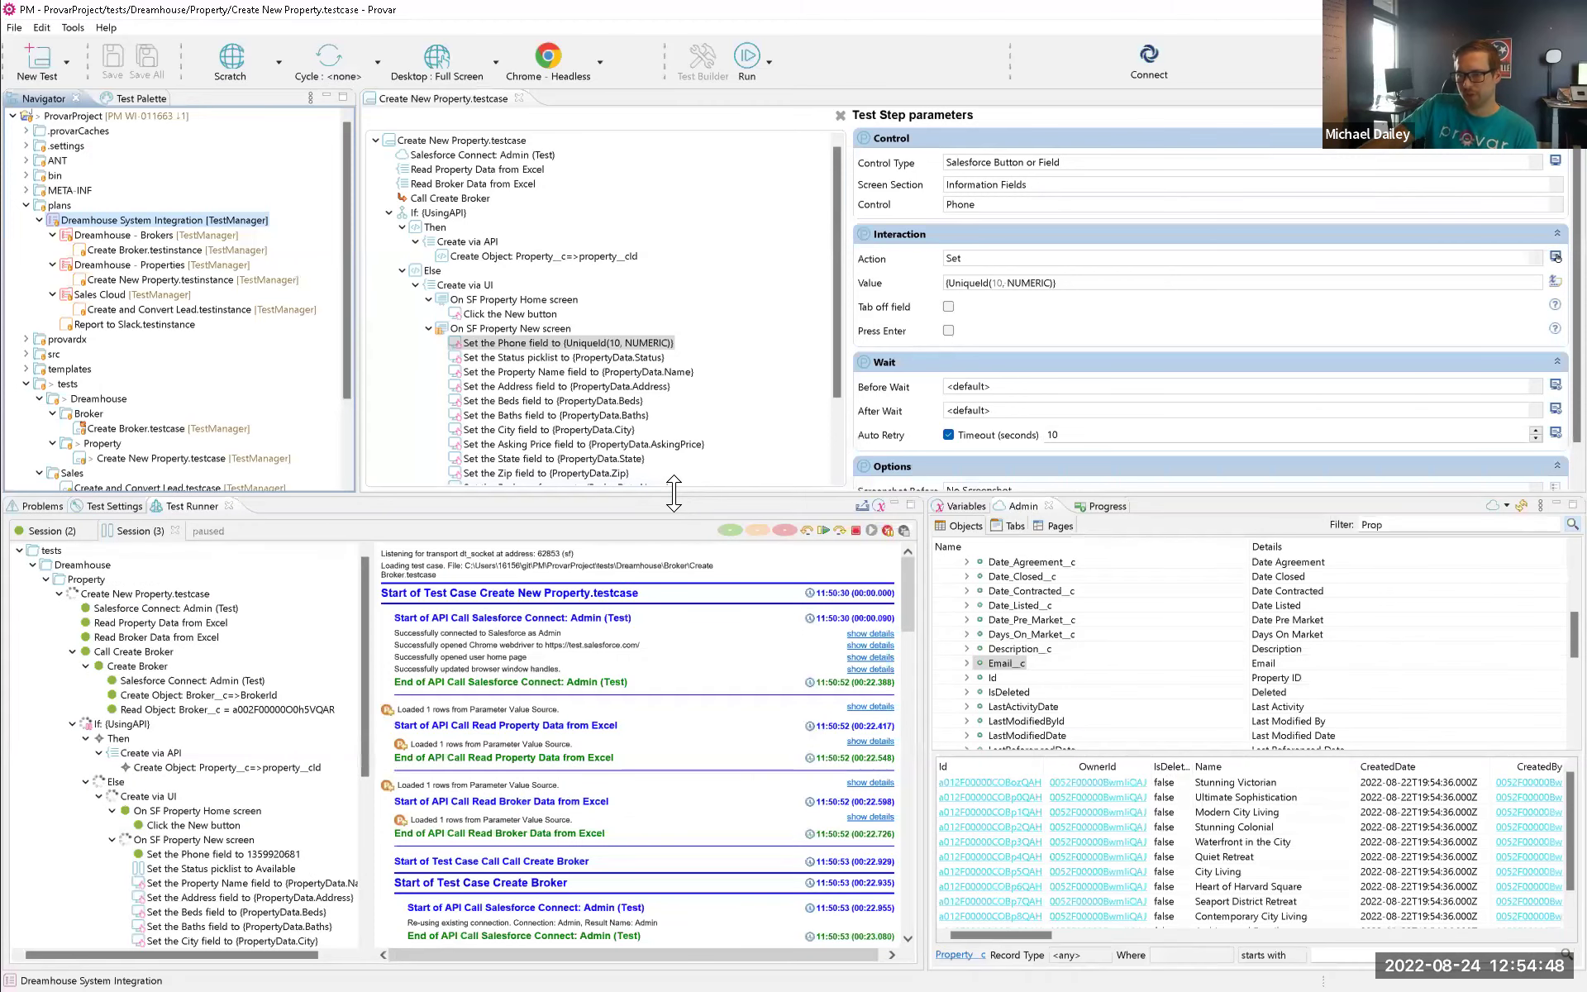
pyautogui.moveTo(674, 493); pyautogui.dragTo(673, 576)
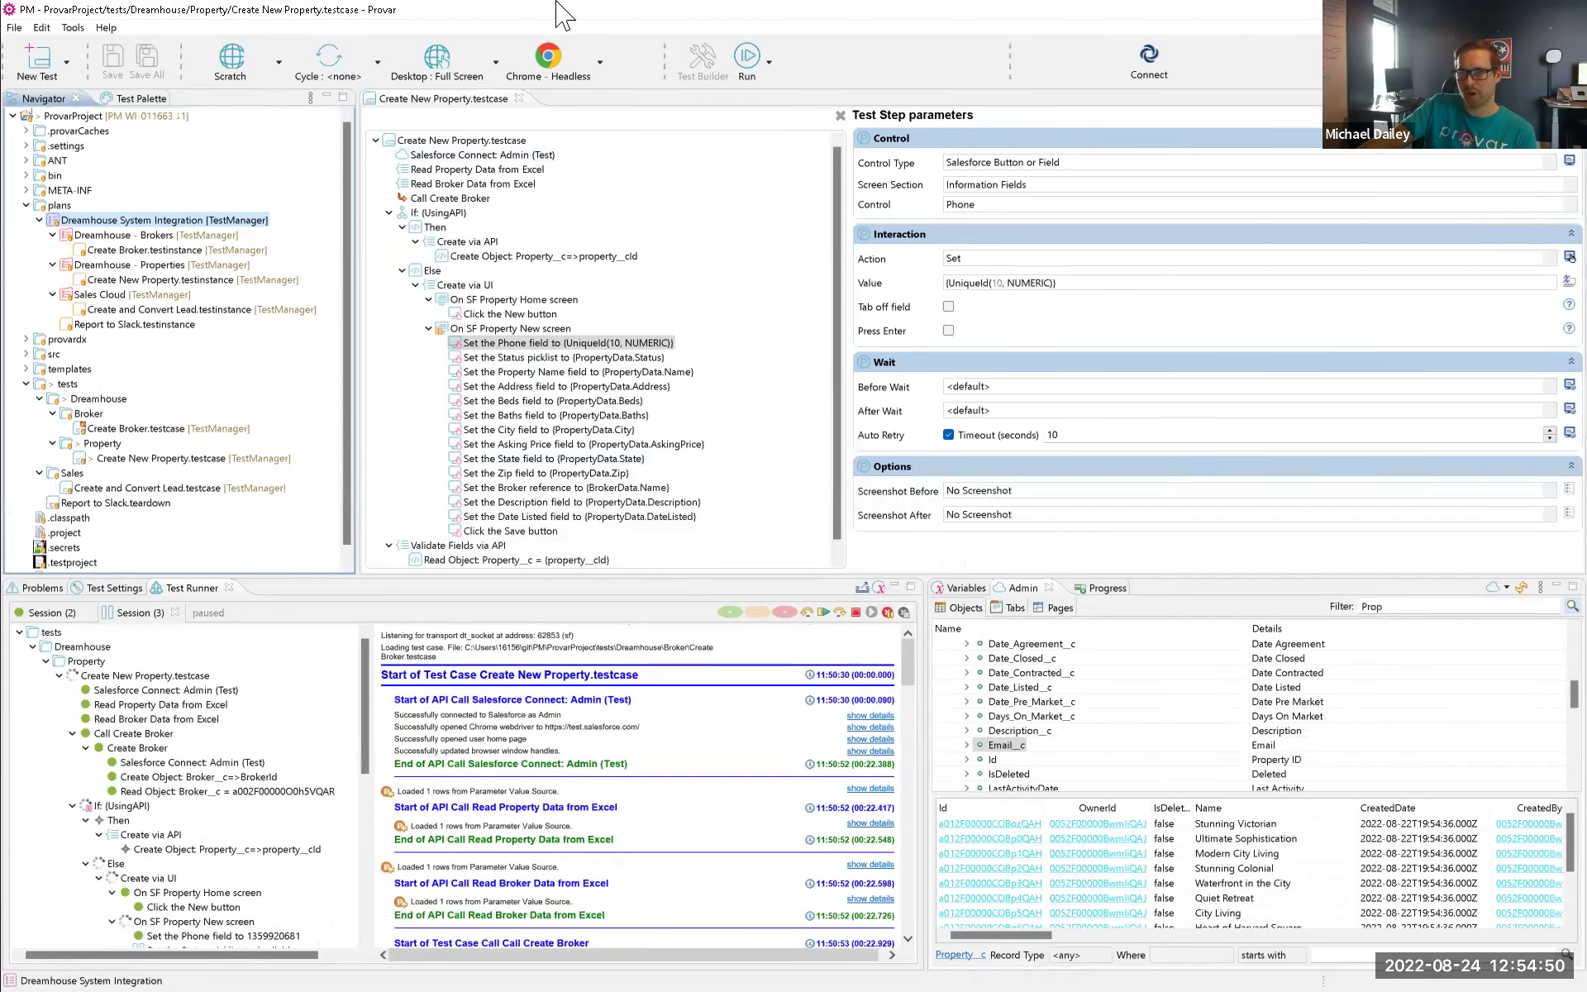
pyautogui.click(171, 116)
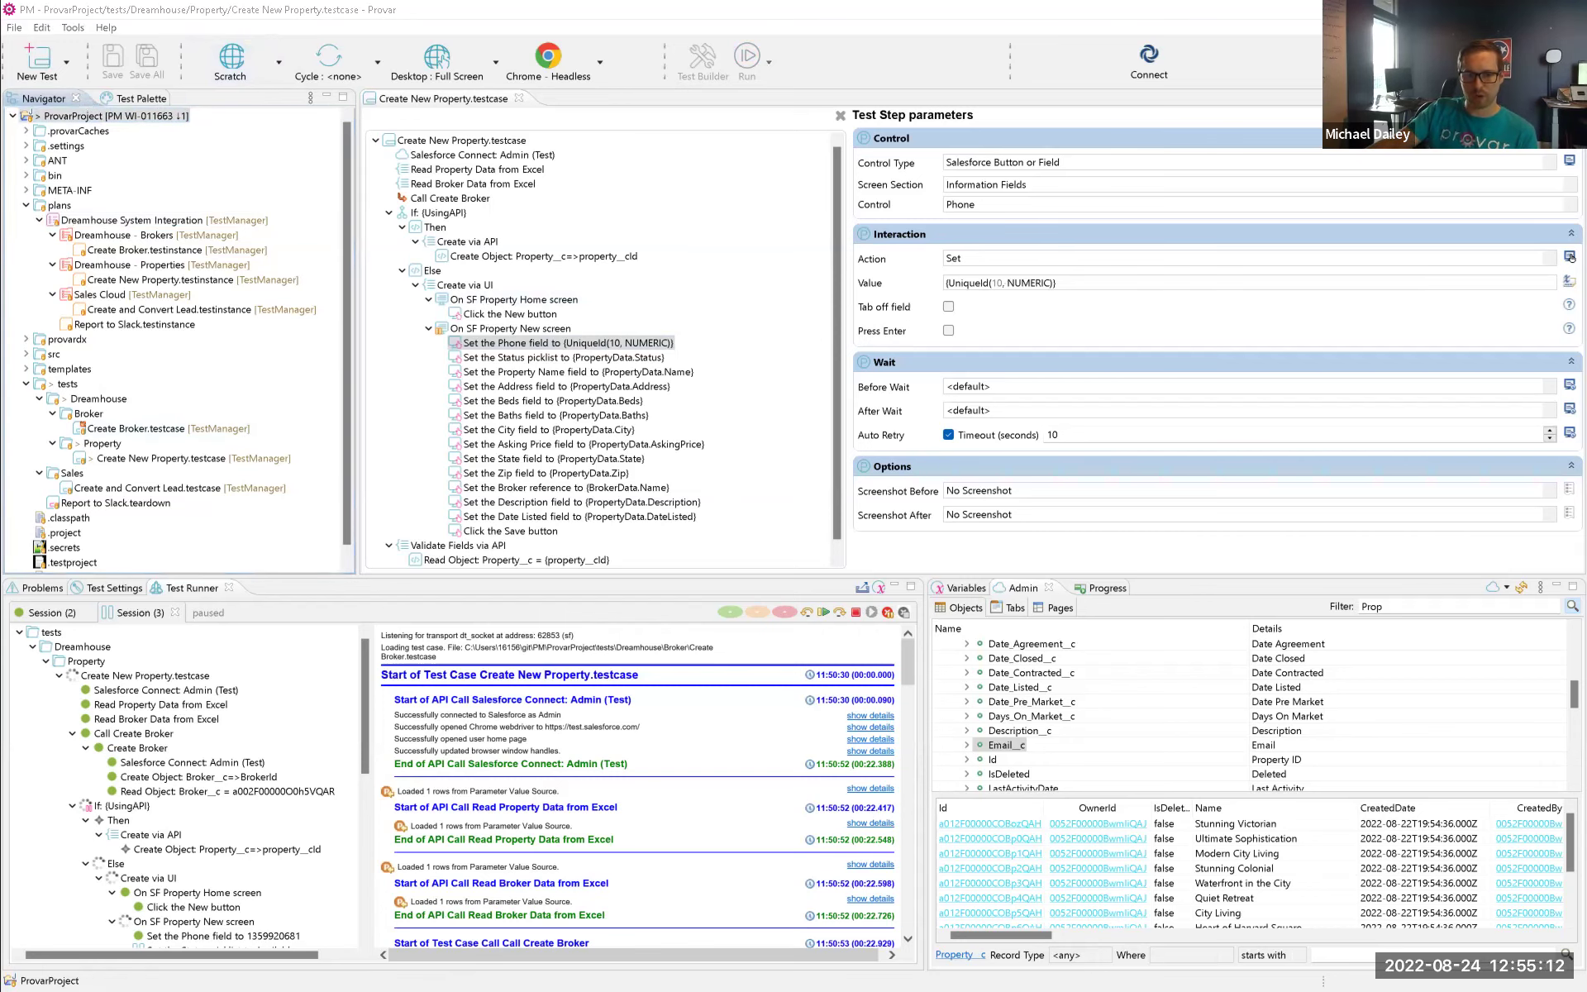
# Switch to the GitHub Actions page and review the newest Merging branch UAT run, including its published test results.
pyautogui.hotkey('alt', 'Tab')
pyautogui.click(258, 10)
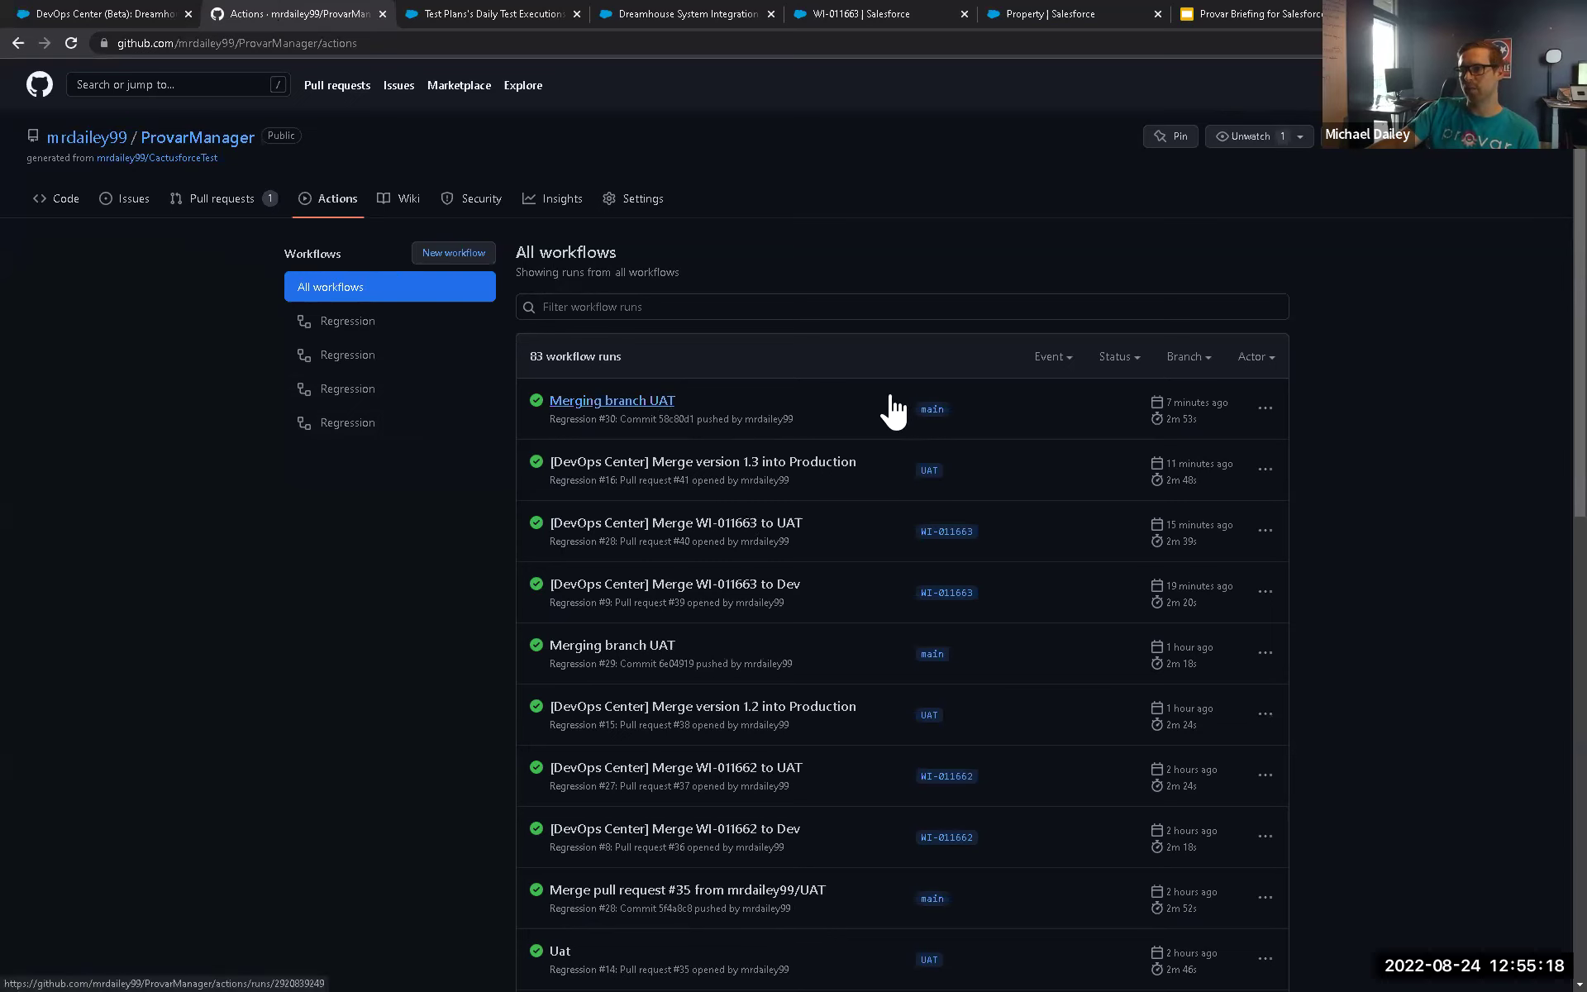
pyautogui.click(751, 406)
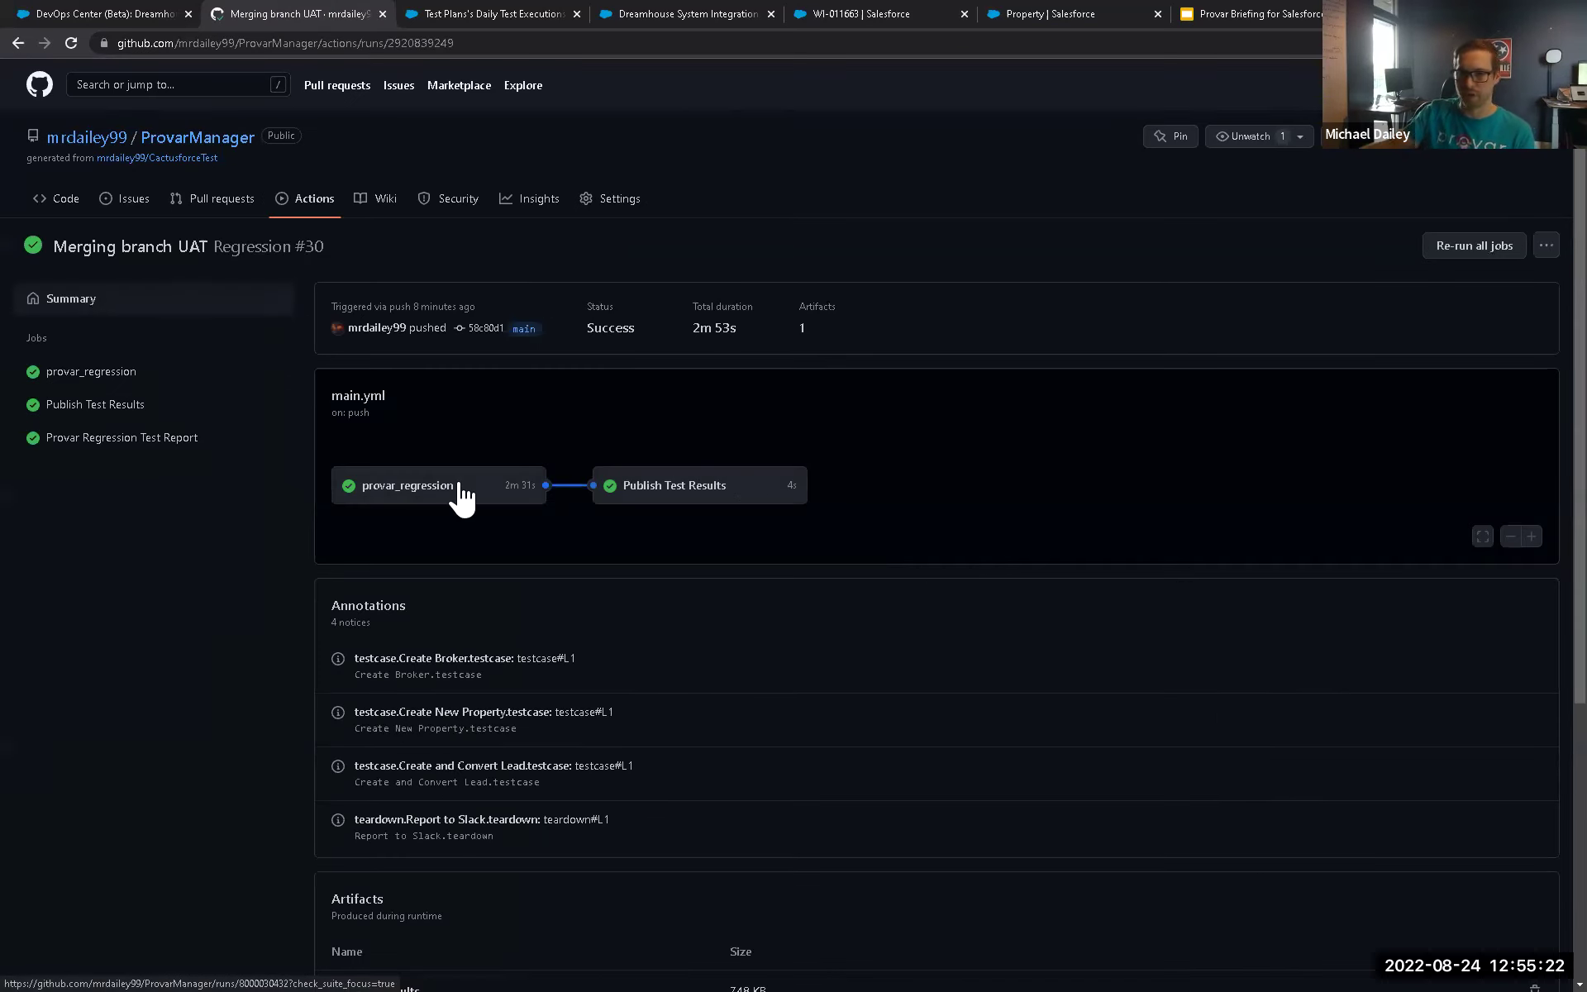
pyautogui.scroll(-3, 479, 718)
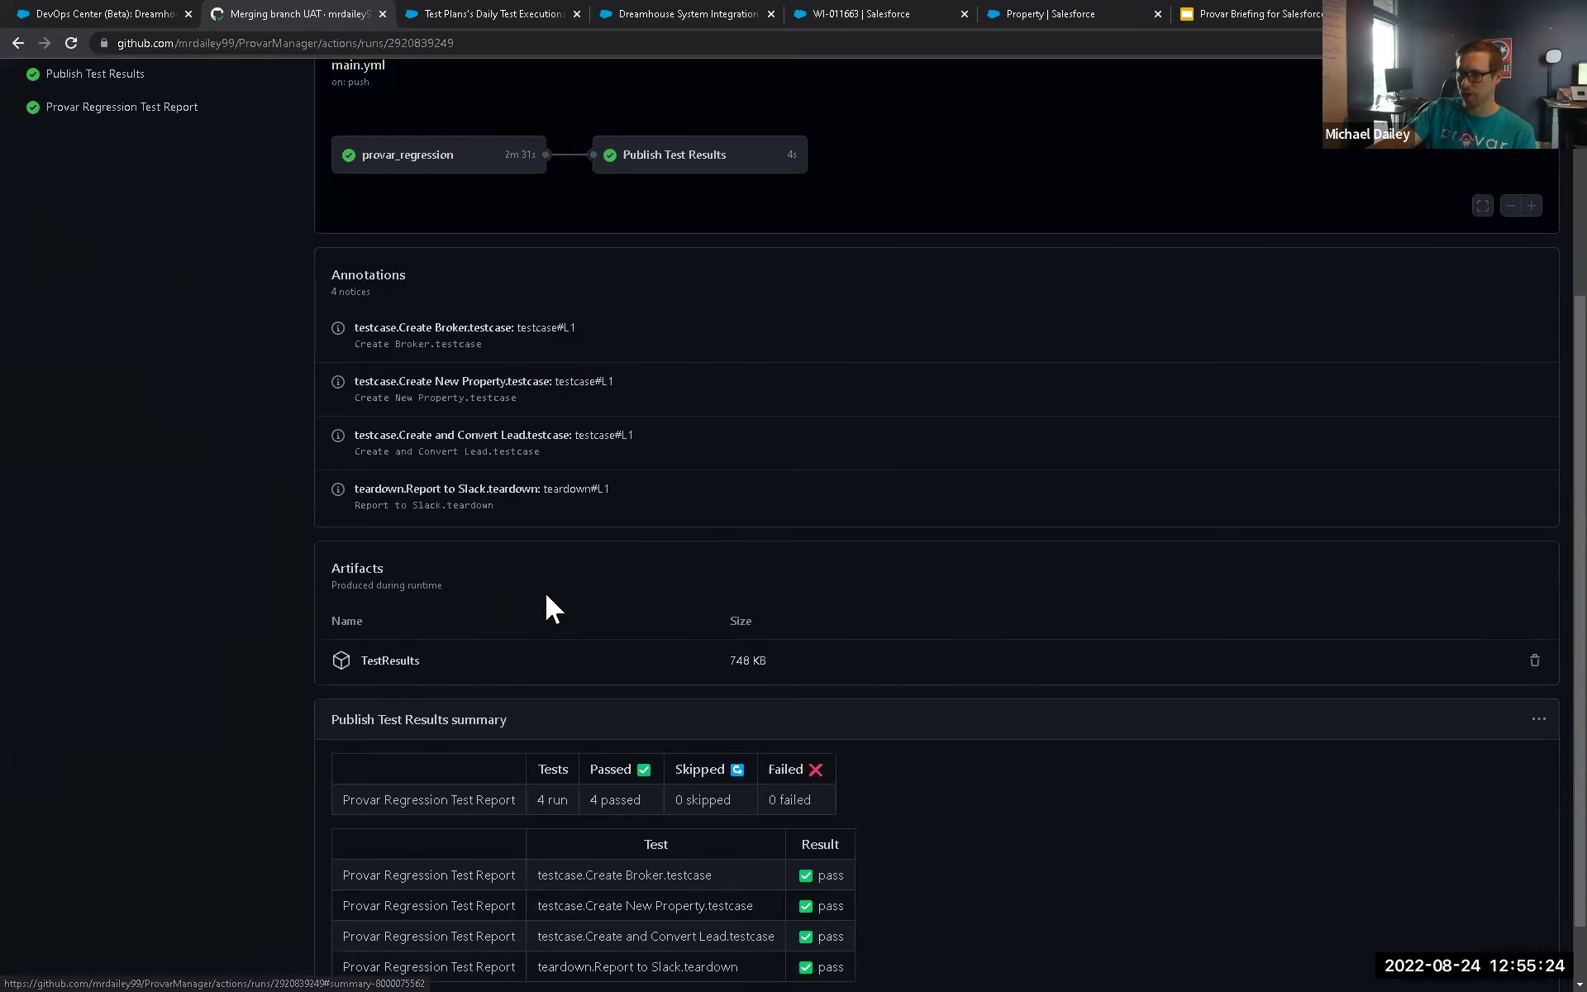
pyautogui.scroll(3, 544, 591)
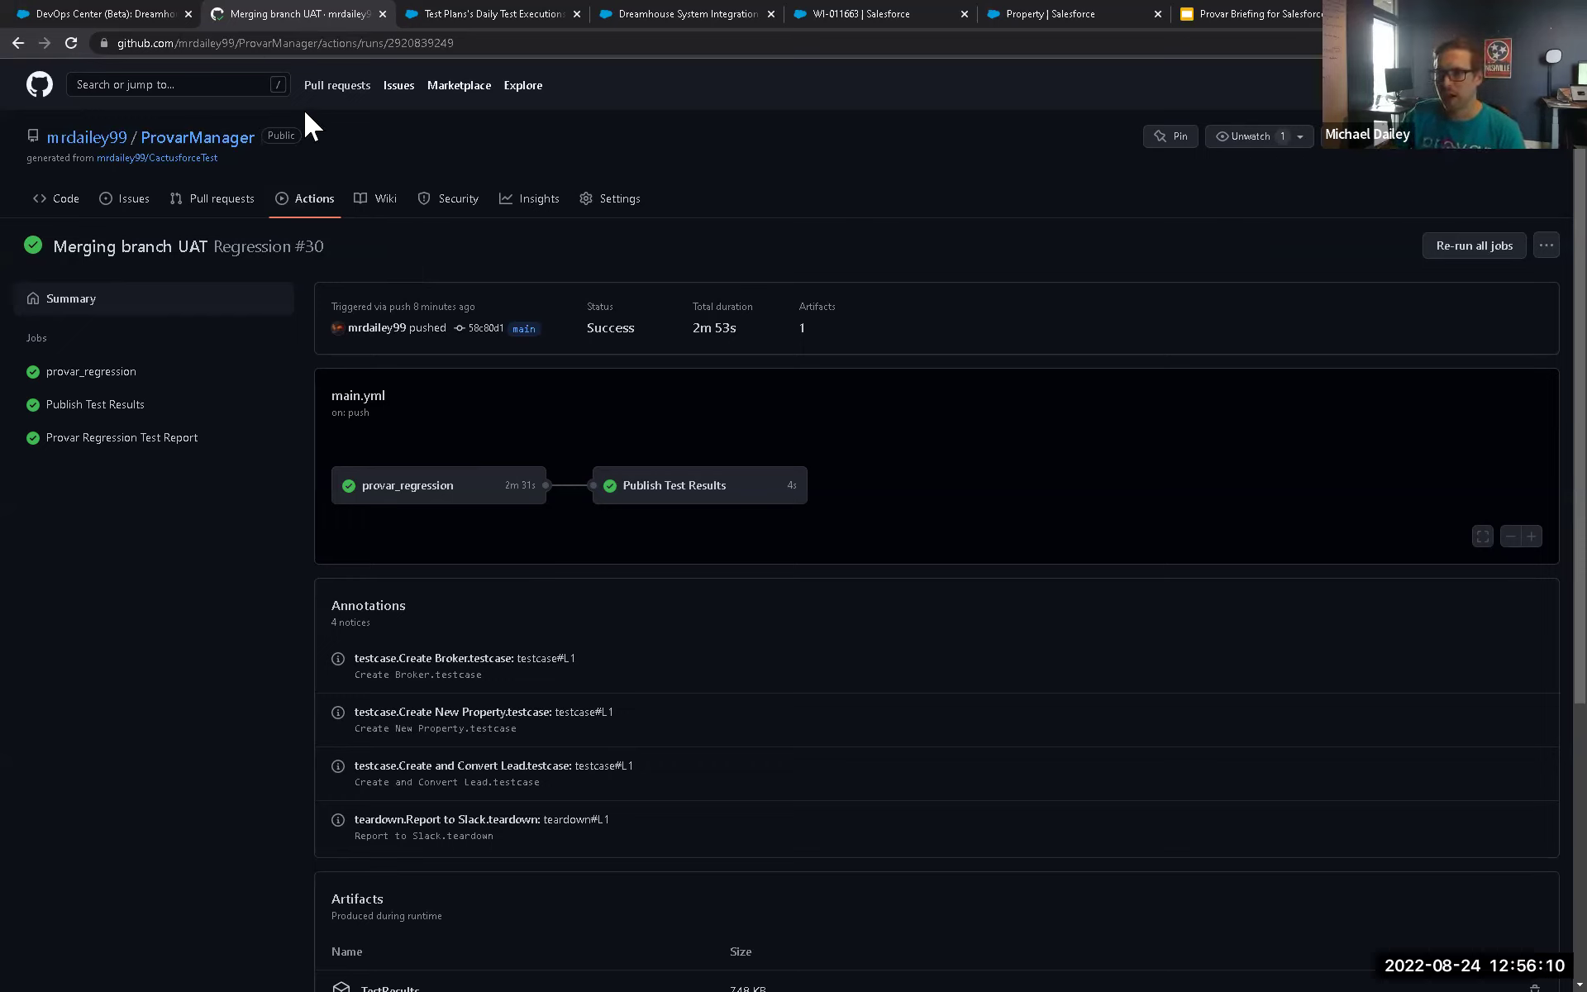
# Clear the stray text selection and open the code page of the ProvarManager repository.
pyautogui.moveTo(303, 97); pyautogui.dragTo(303, 80)
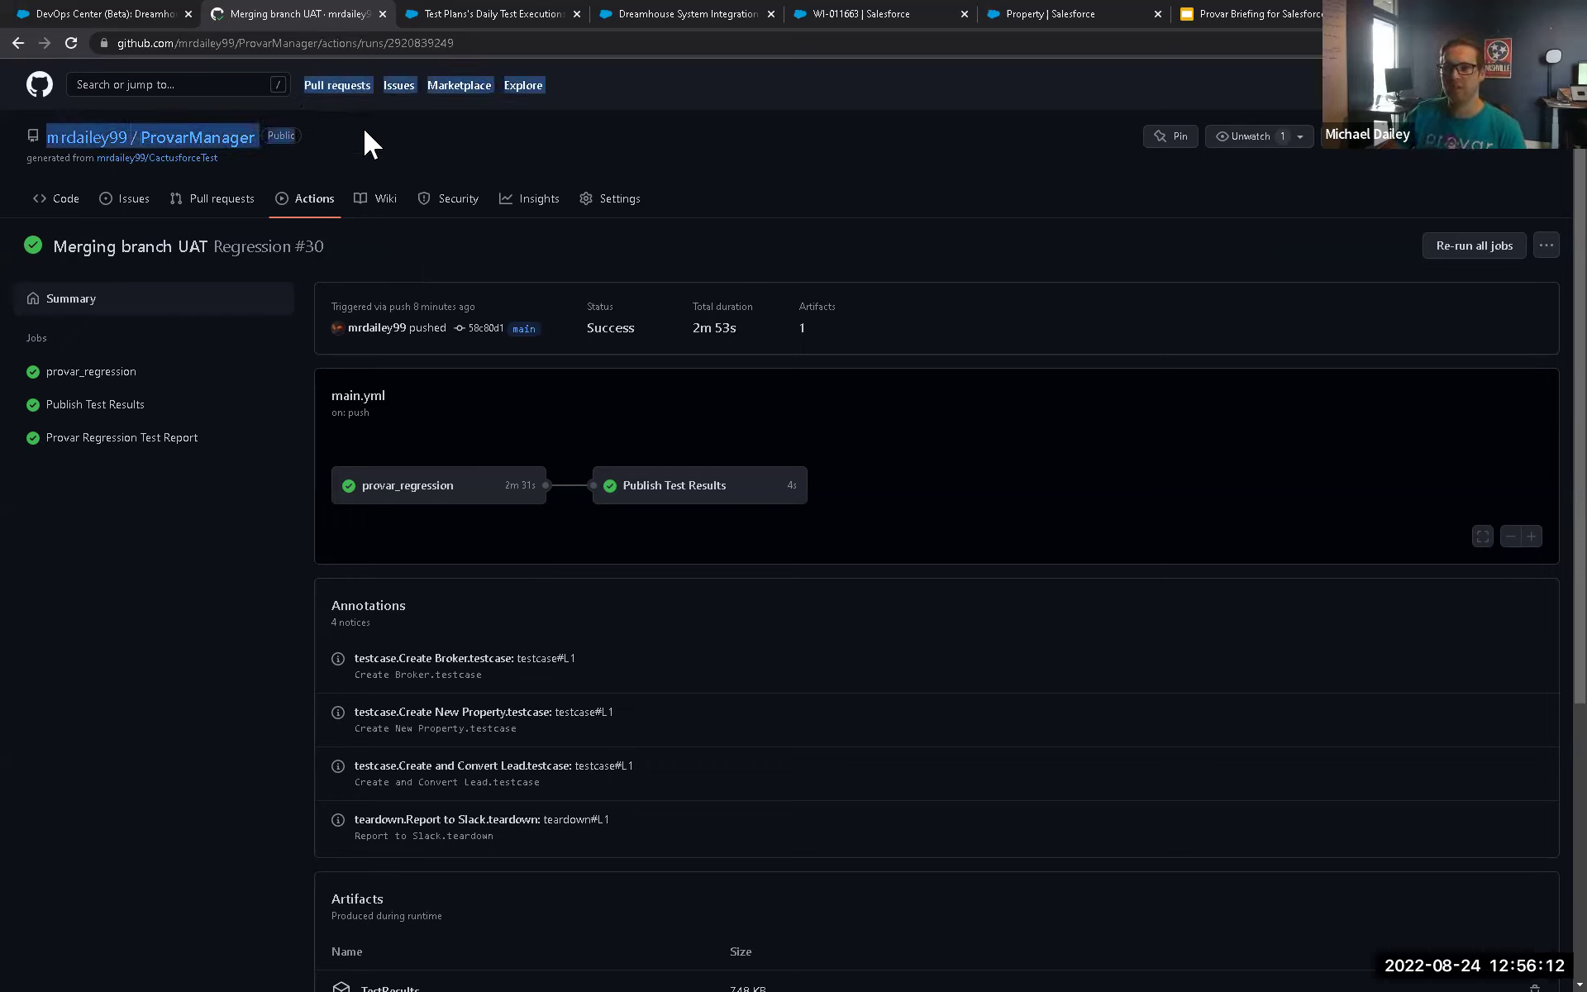
pyautogui.click(380, 147)
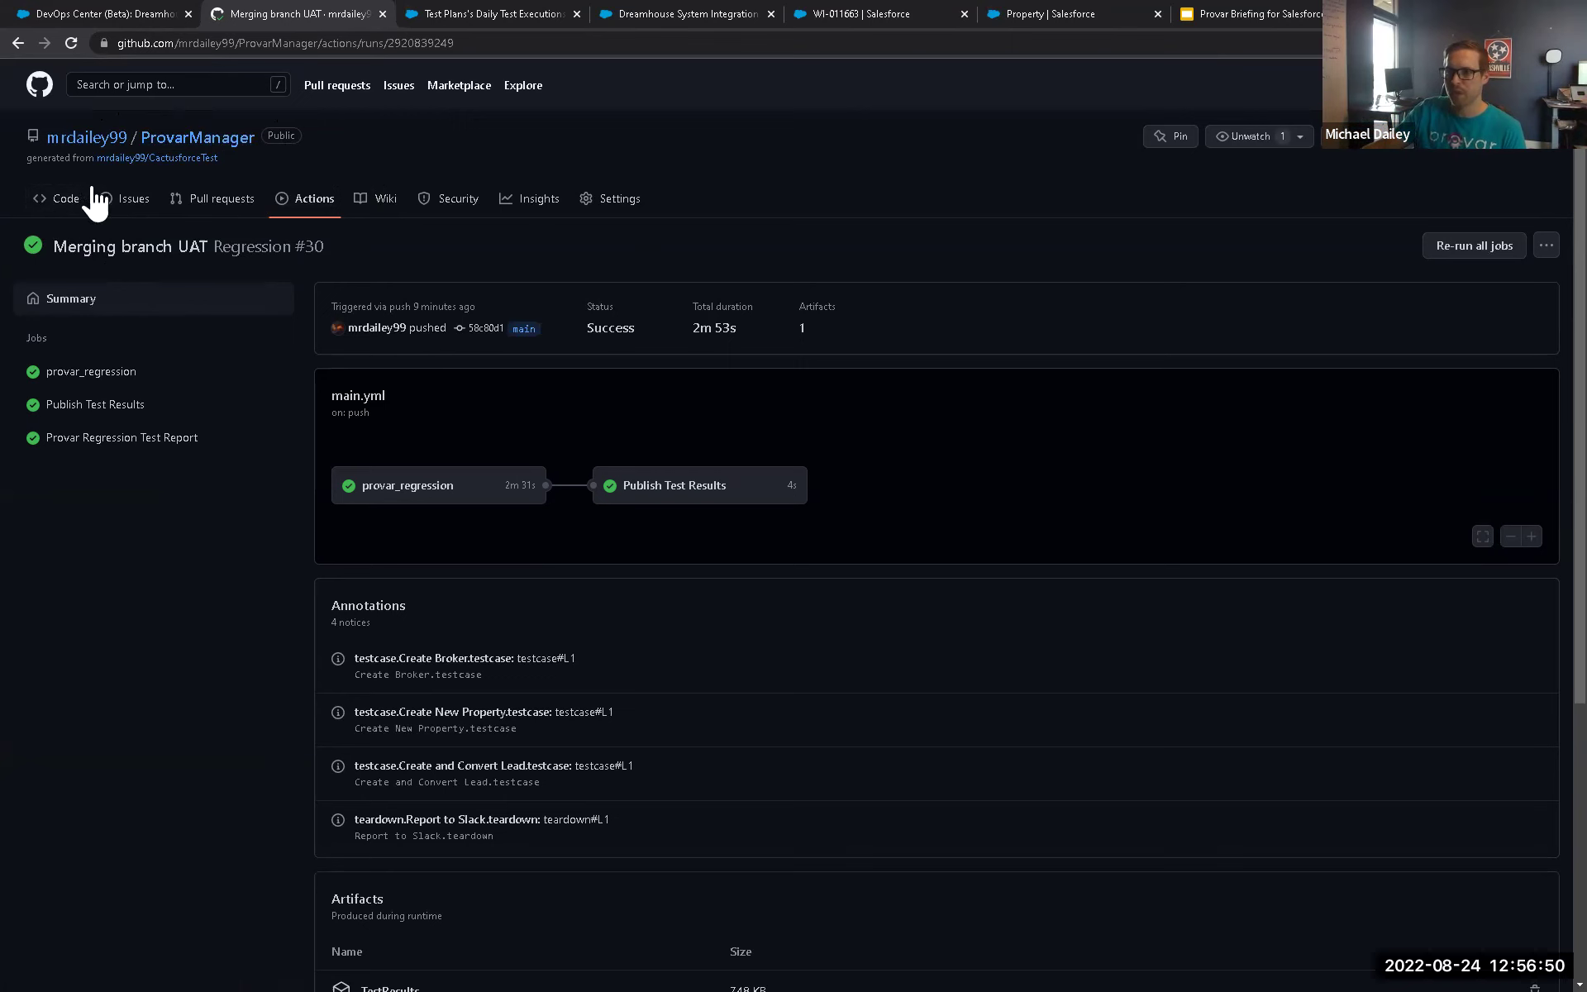
pyautogui.click(52, 208)
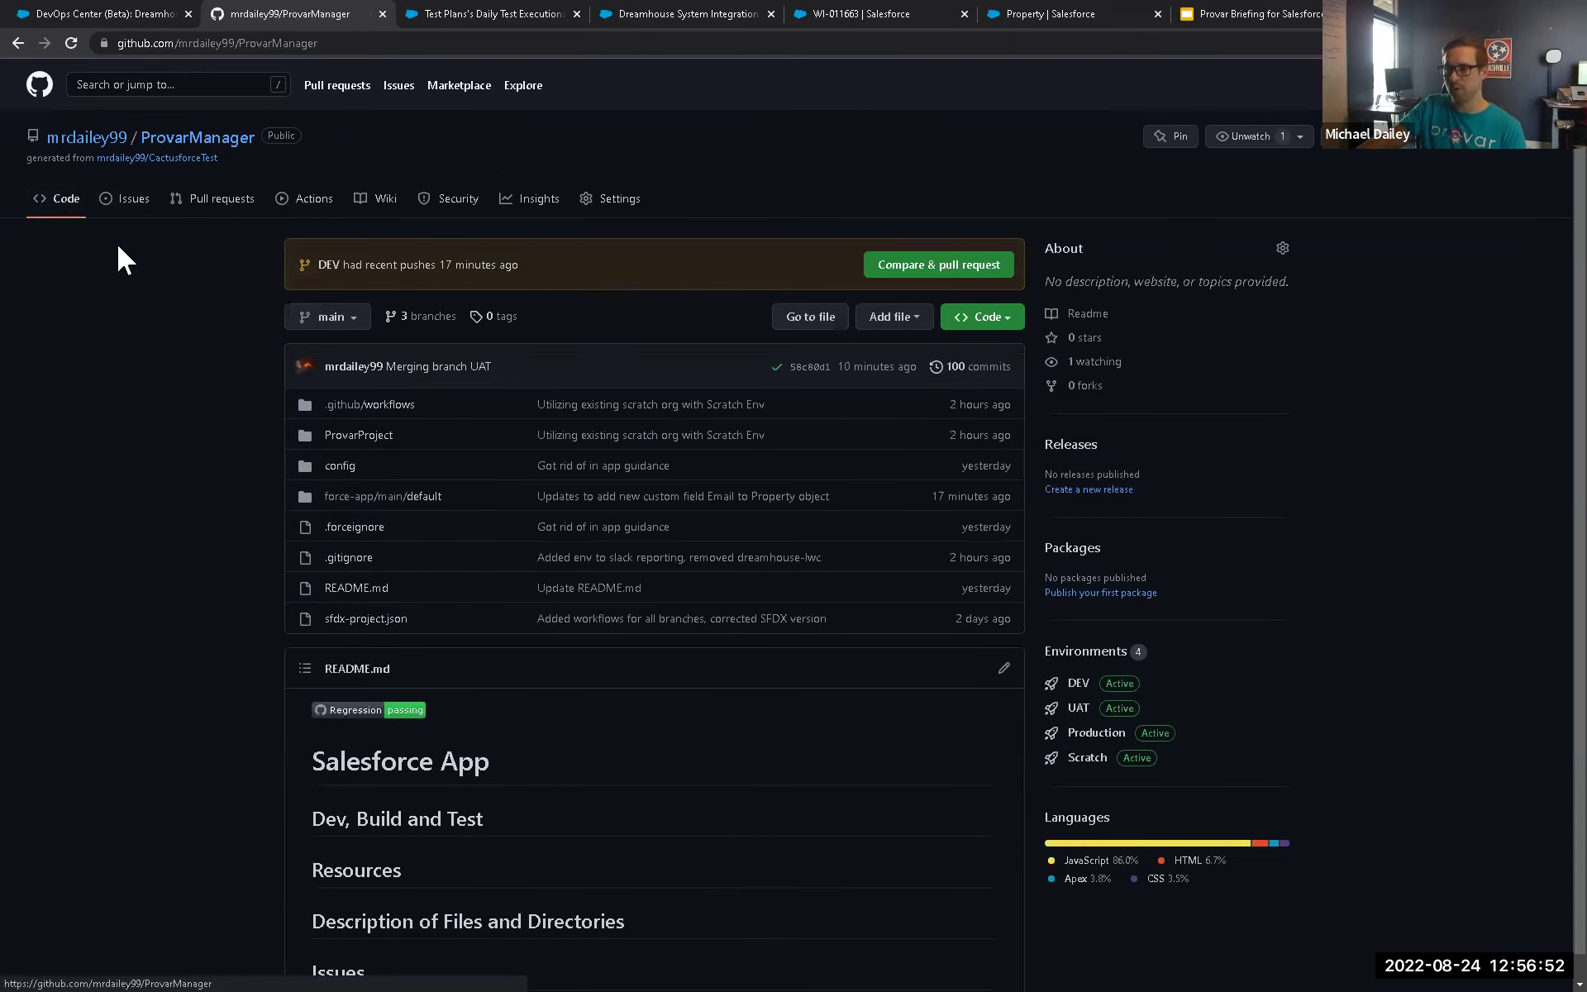